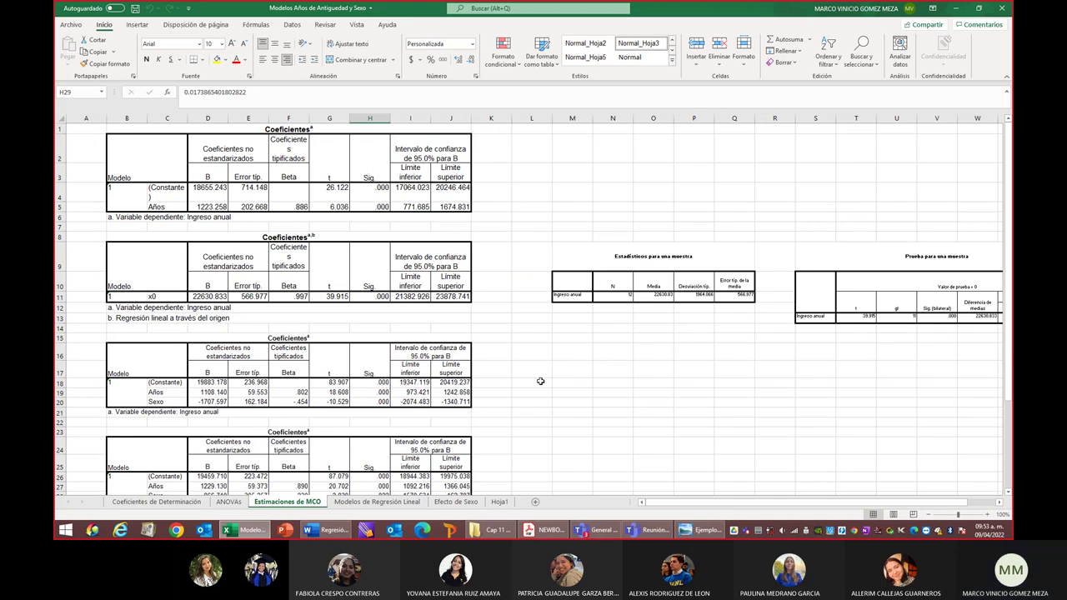
Switch to Adobe Acrobat Reader and examine the between-subjects effects table for Ingreso anual in the Resultado1_Años_de_antiguedad_ PDF, with the tools pane collapsed
click(548, 530)
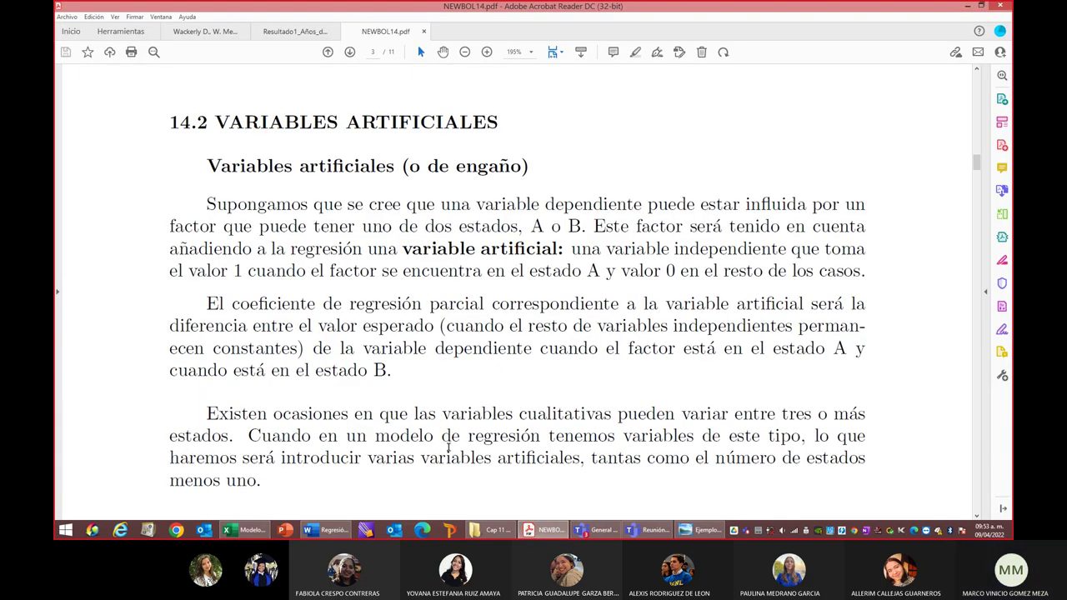
click(296, 32)
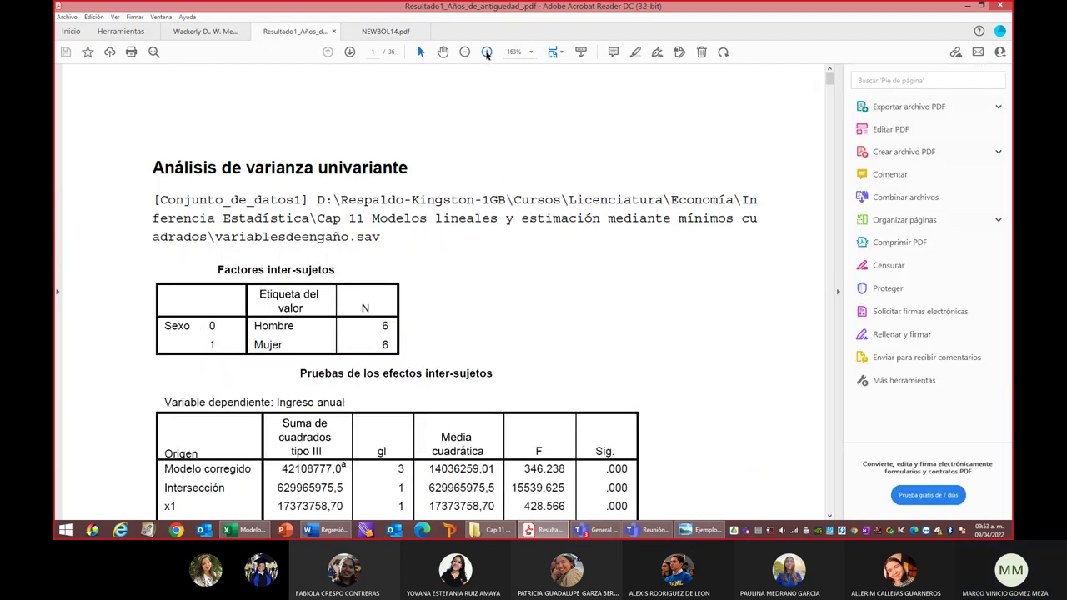
click(839, 294)
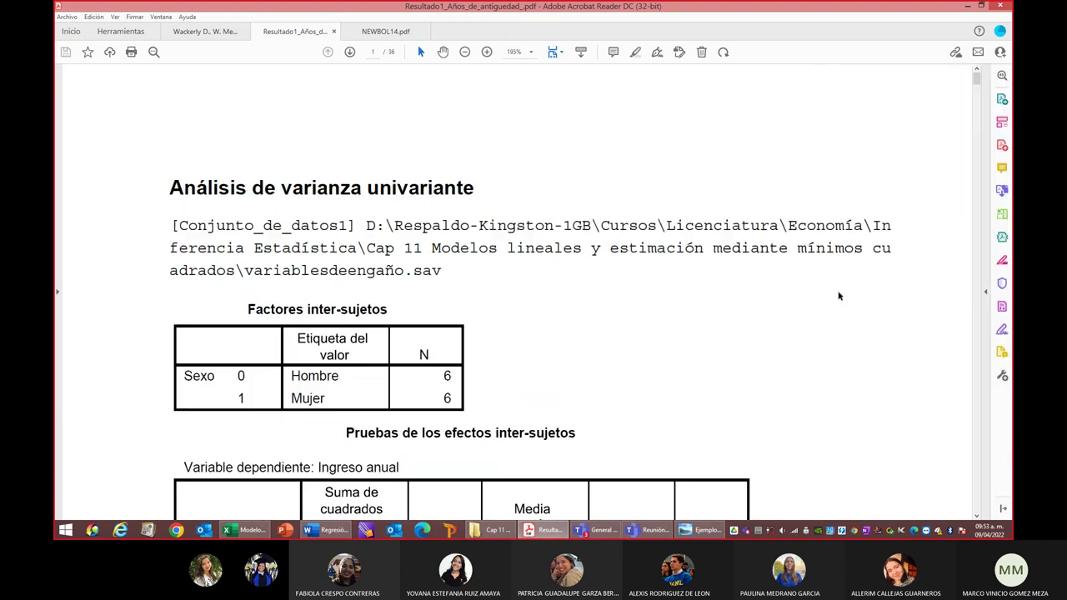
scroll(809, 370, down, 3)
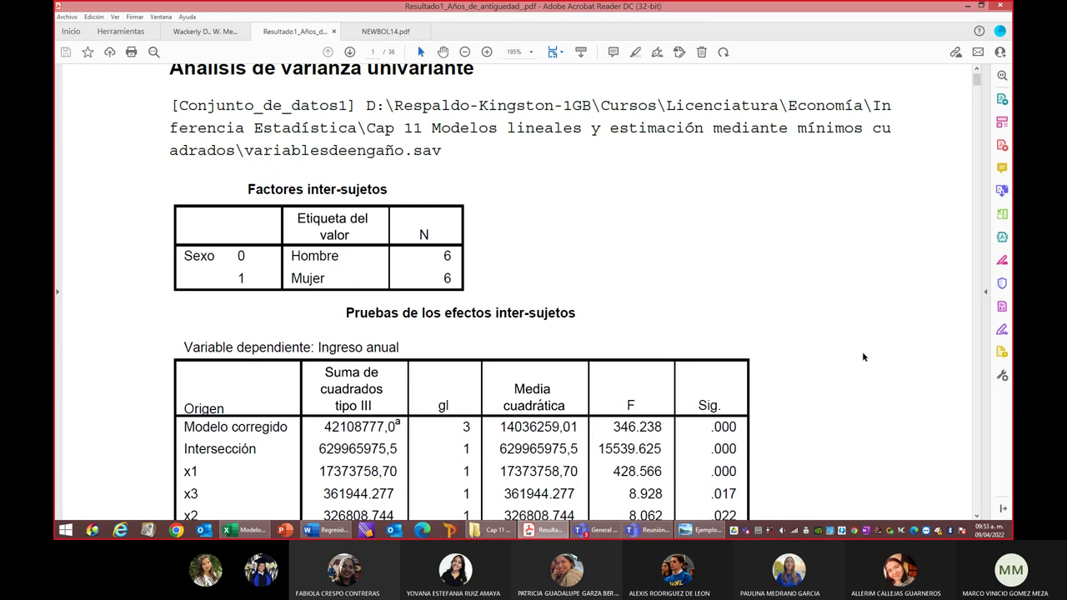
scroll(854, 215, down, 1)
scroll(853, 214, down, 1)
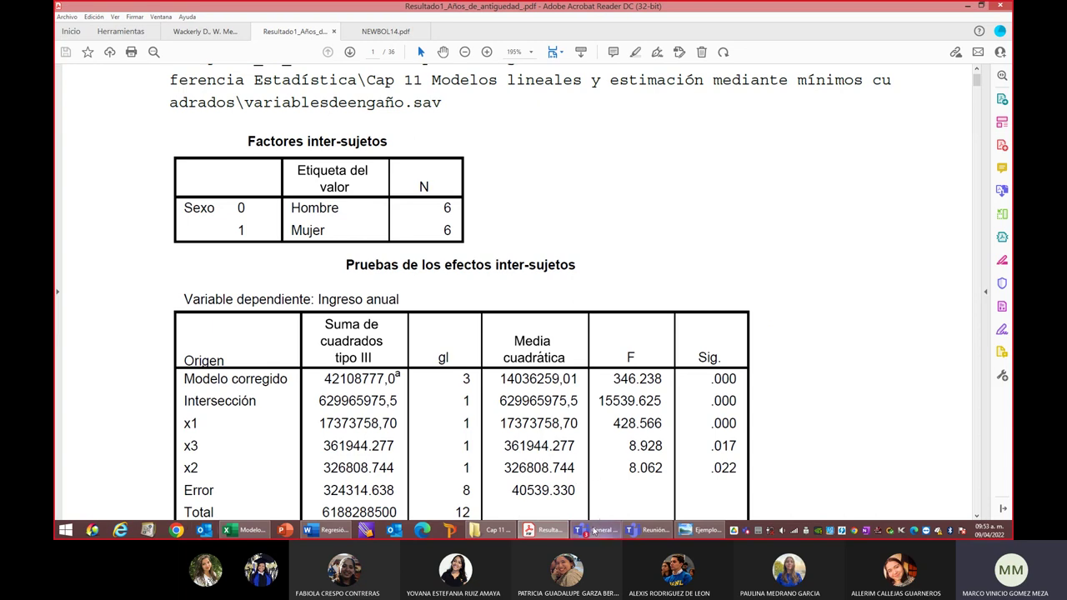
Launch IBM SPSS Statistics 20 and dismiss its startup dialog
click(68, 533)
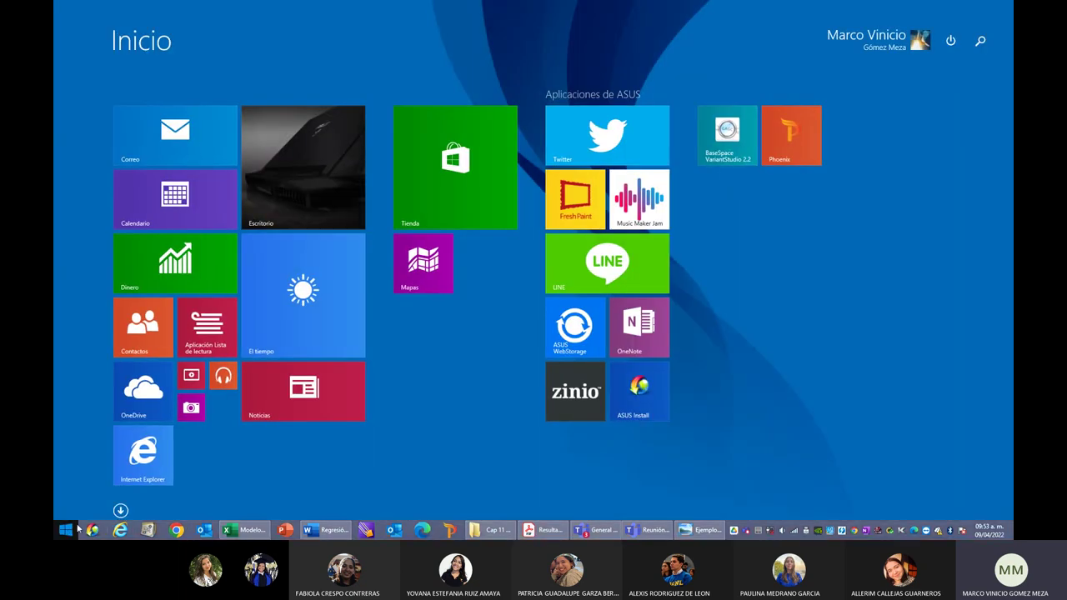
click(121, 511)
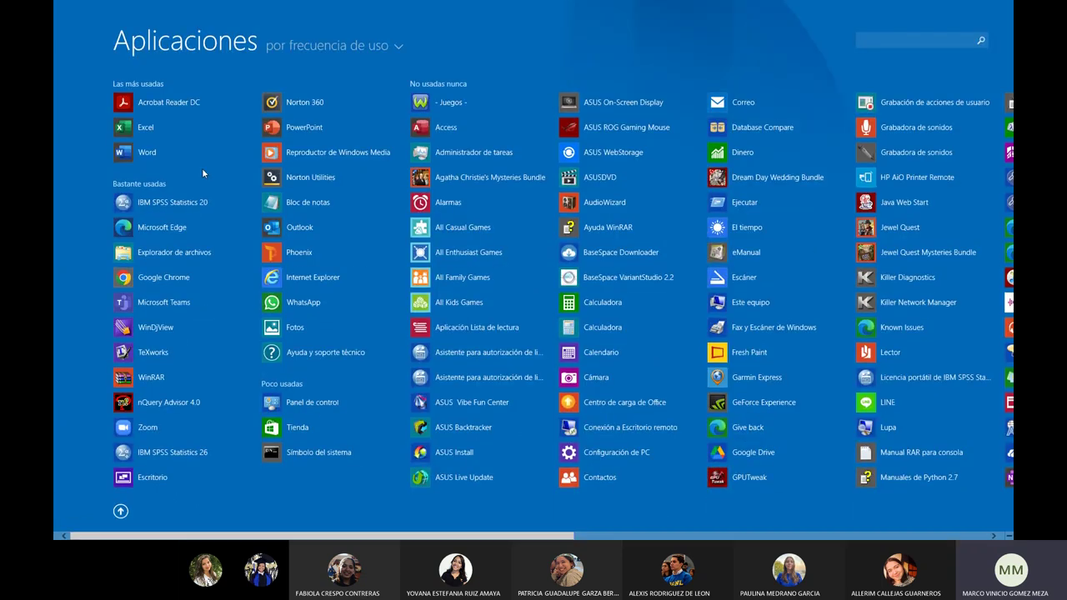
key(Escape)
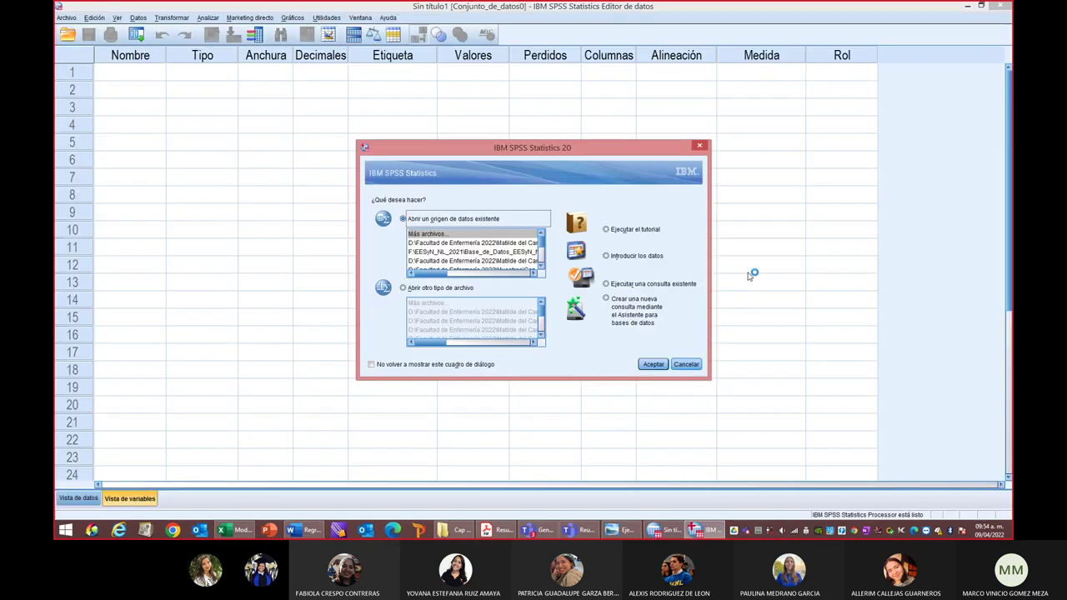
click(700, 147)
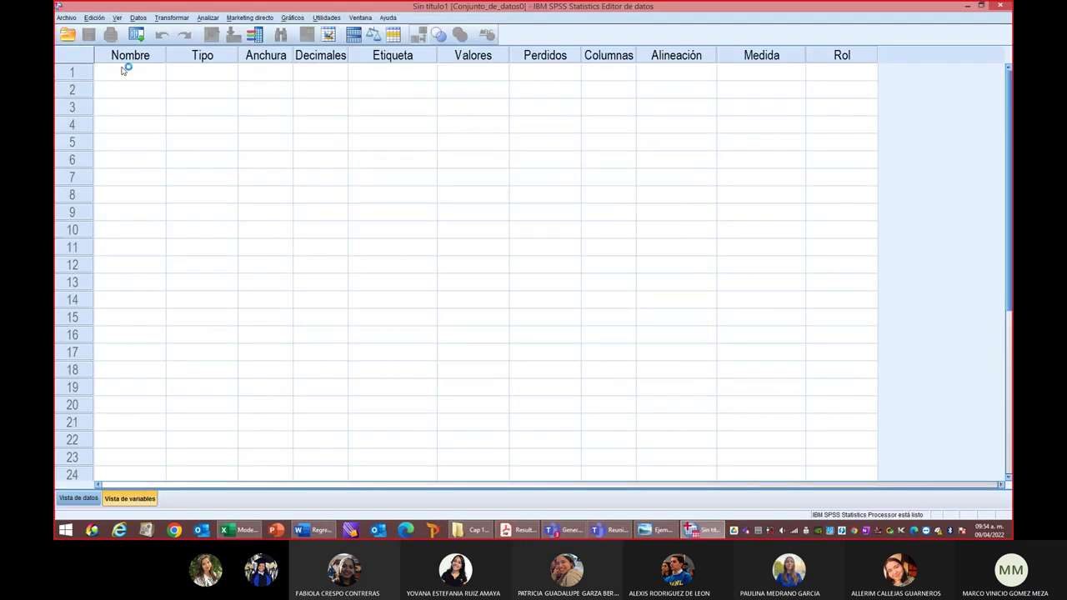
Start opening a data file, browse to the Data1 (D:) drive and enlarge the file dialog
click(67, 18)
mouse_move(78, 42)
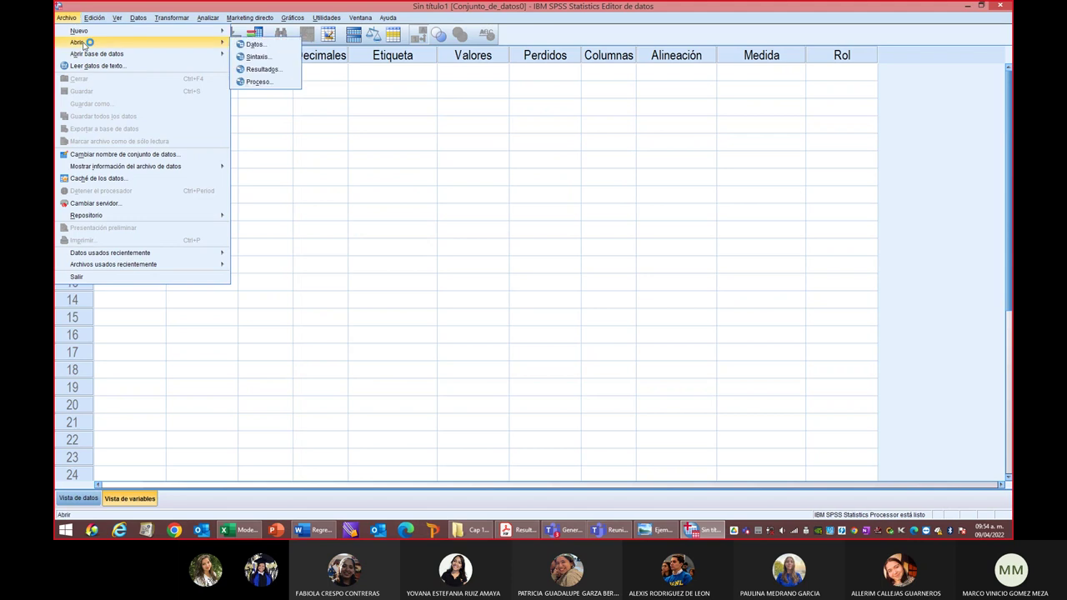
click(255, 44)
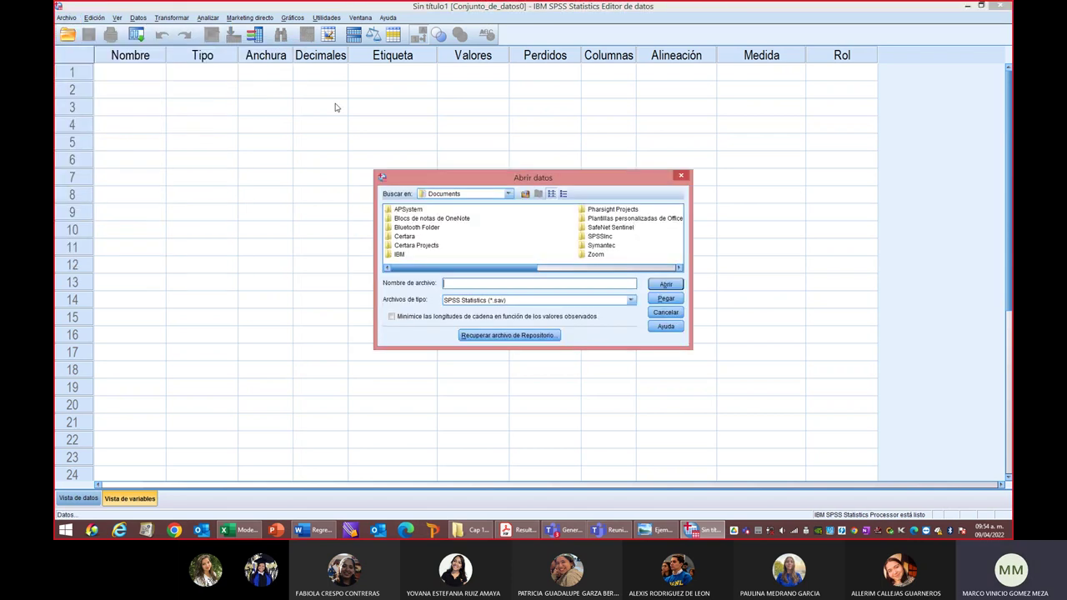
click(507, 195)
scroll(510, 238, down, 3)
click(454, 219)
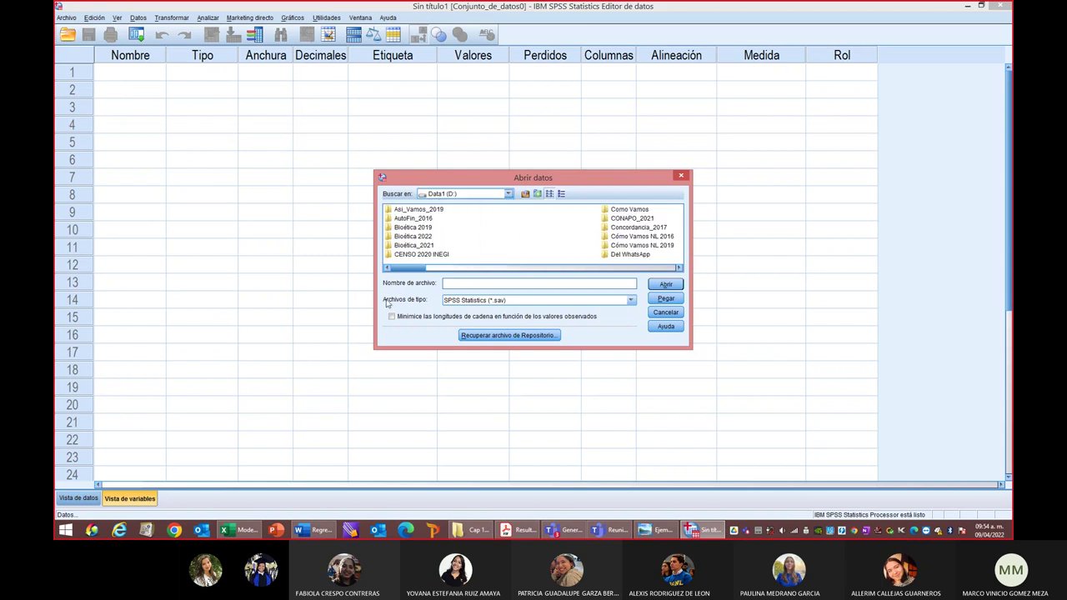
drag(691, 244, 753, 244)
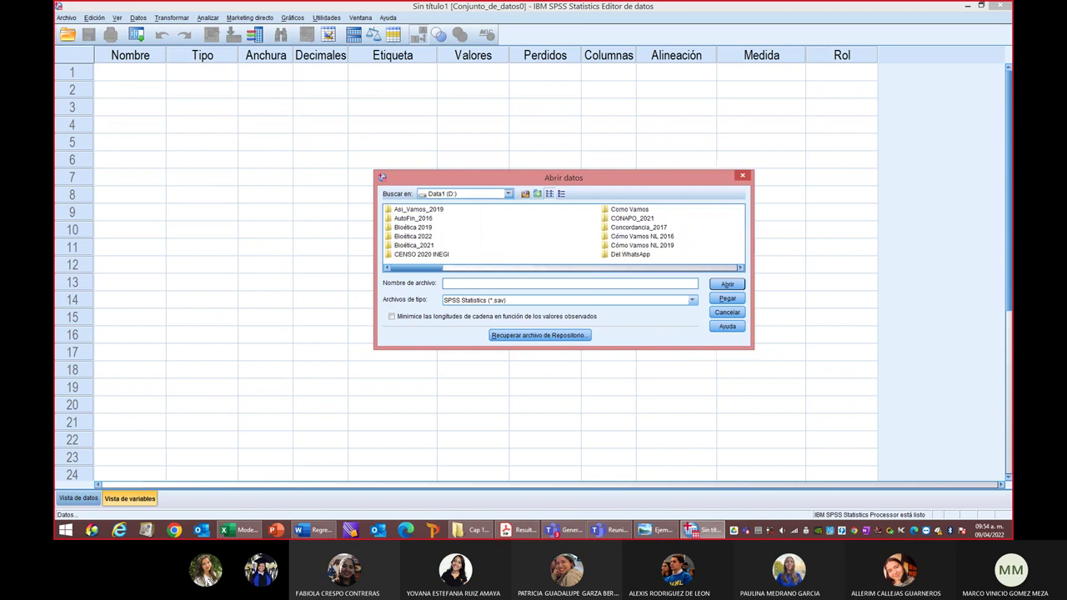
drag(658, 350, 637, 451)
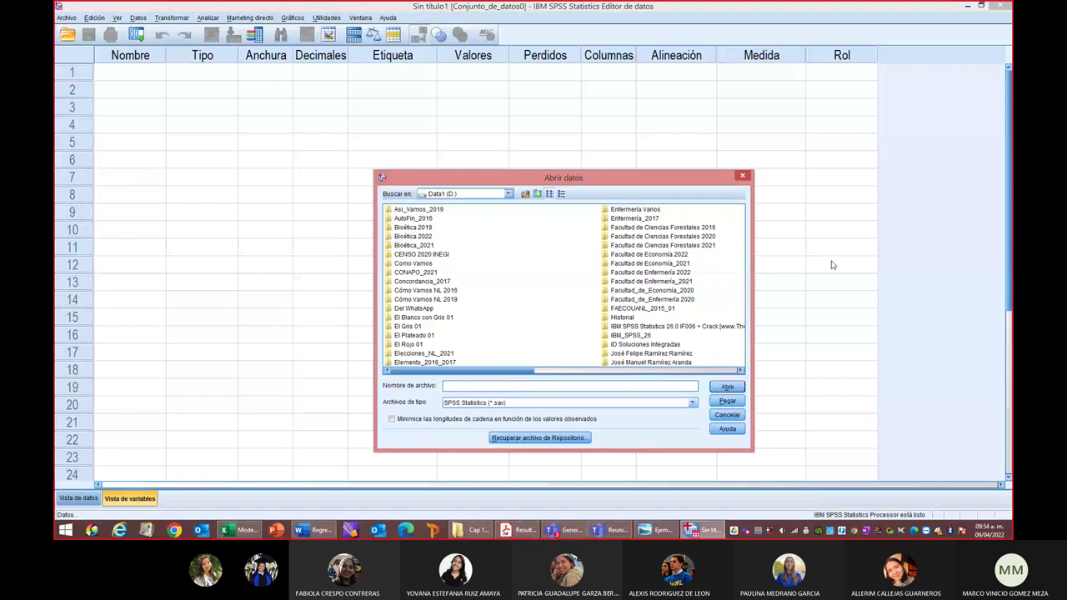
Open variablesdeengaño.sav from Facultad de Economía 2022, Licenciatura, Cap 11 Modelos lineales y estimación mediante mínimos cuadrados
double_click(643, 255)
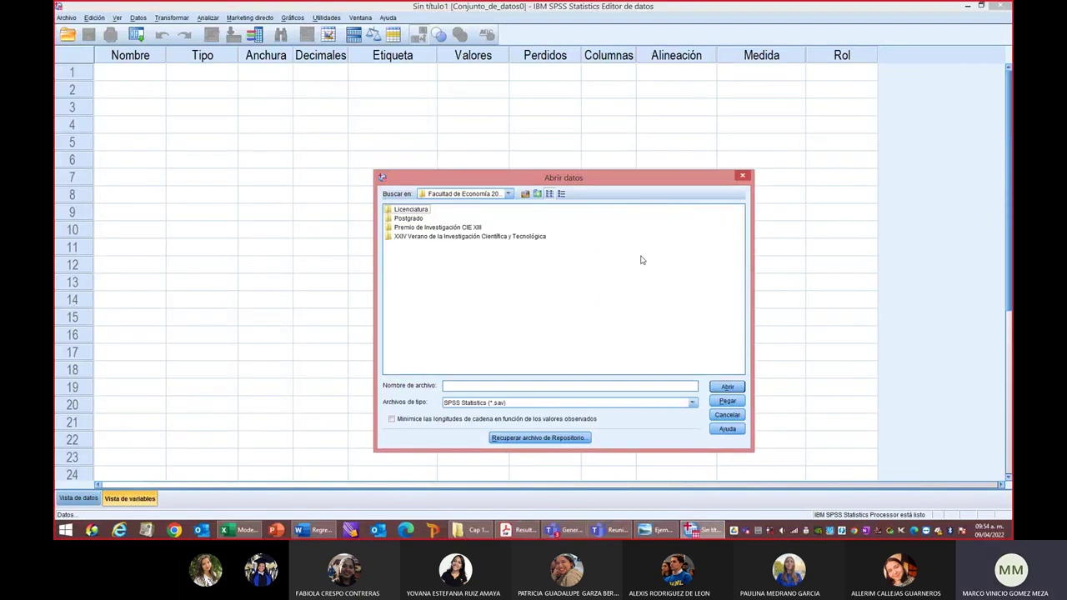
double_click(402, 211)
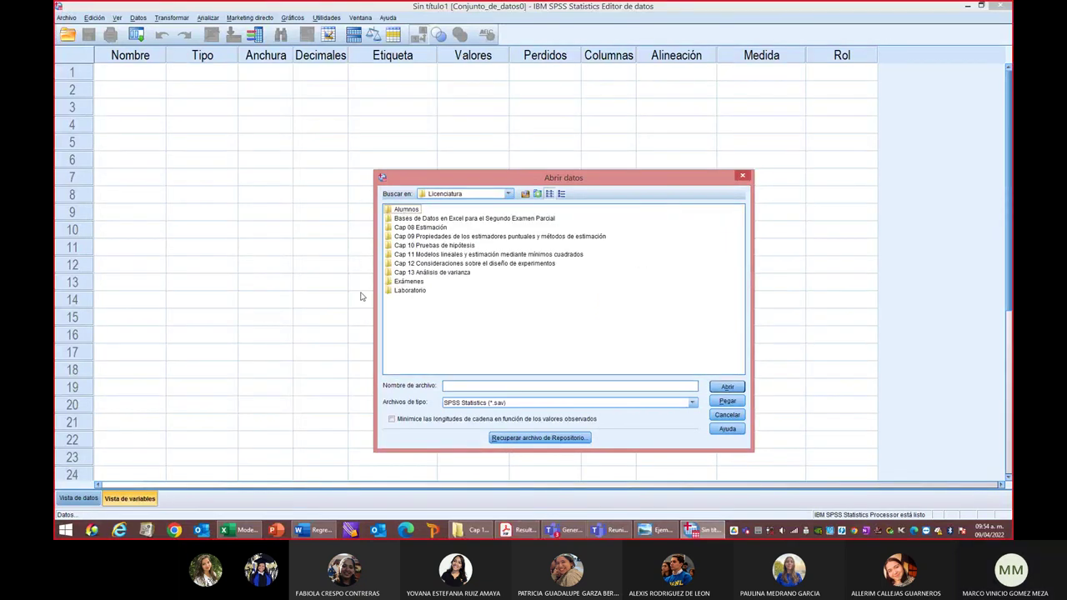
double_click(425, 255)
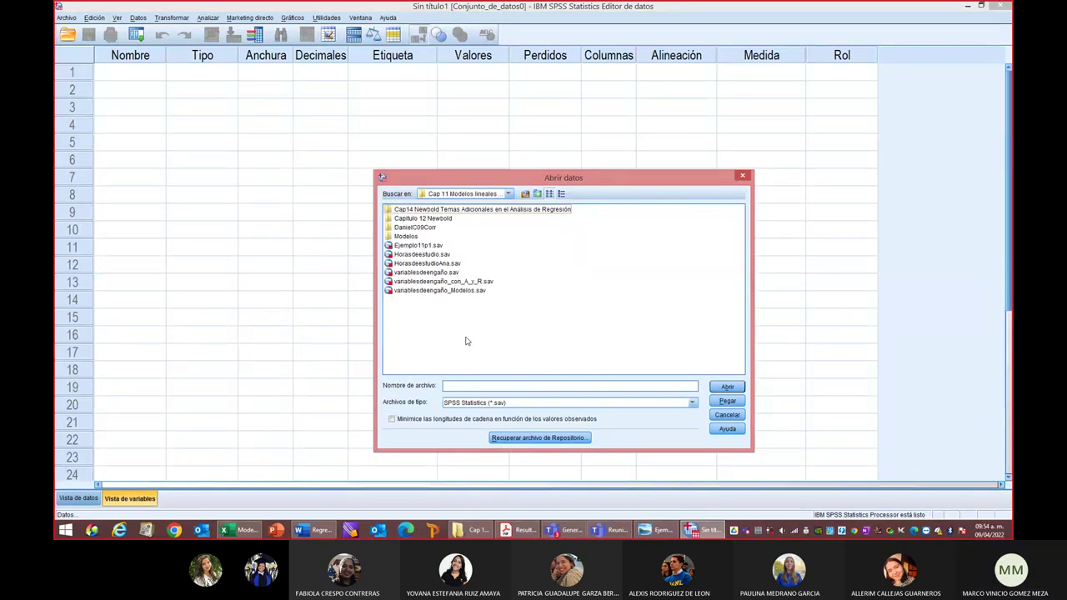
click(413, 274)
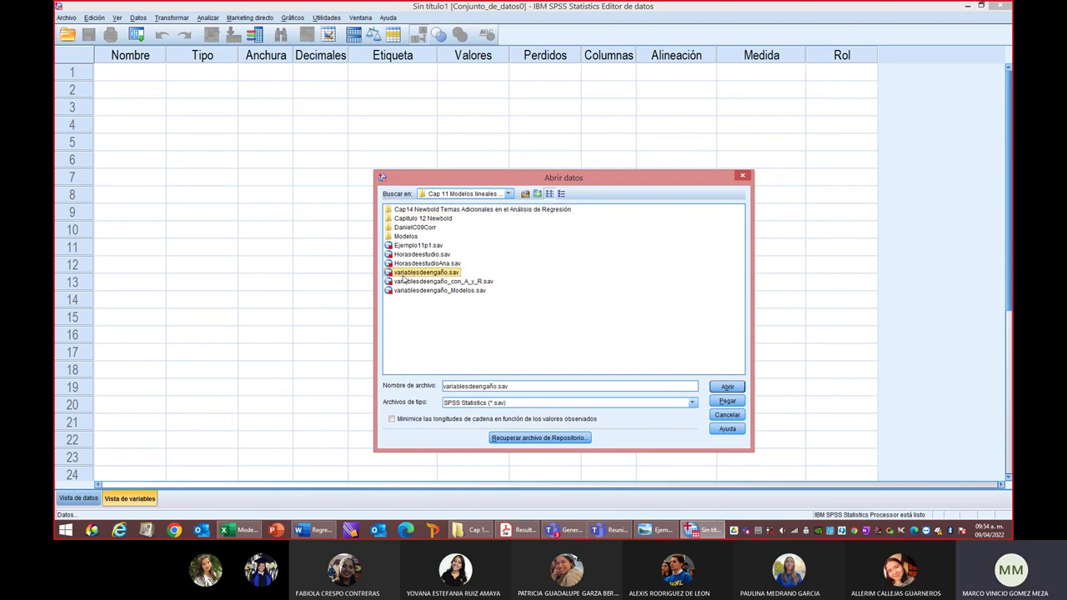
click(728, 388)
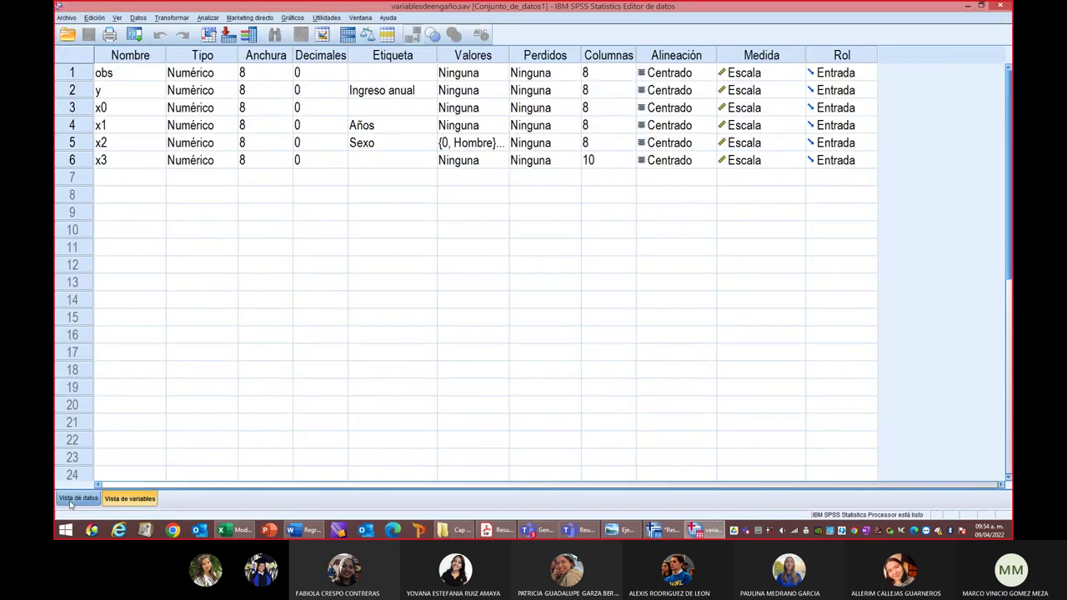
Display the data cases and turn off value labels so x2 shows numeric codes
click(70, 500)
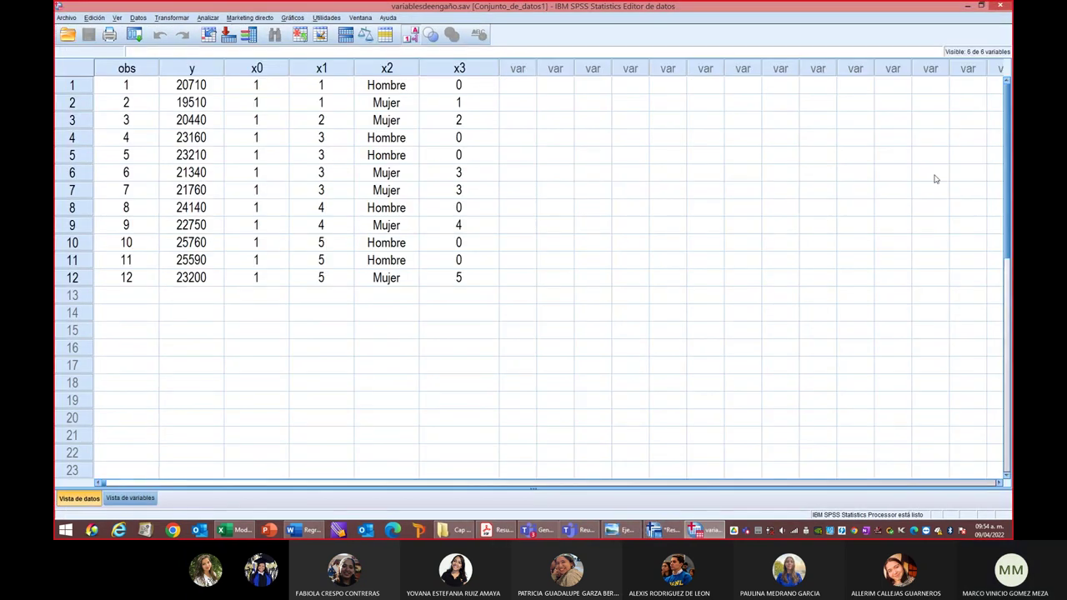
click(386, 87)
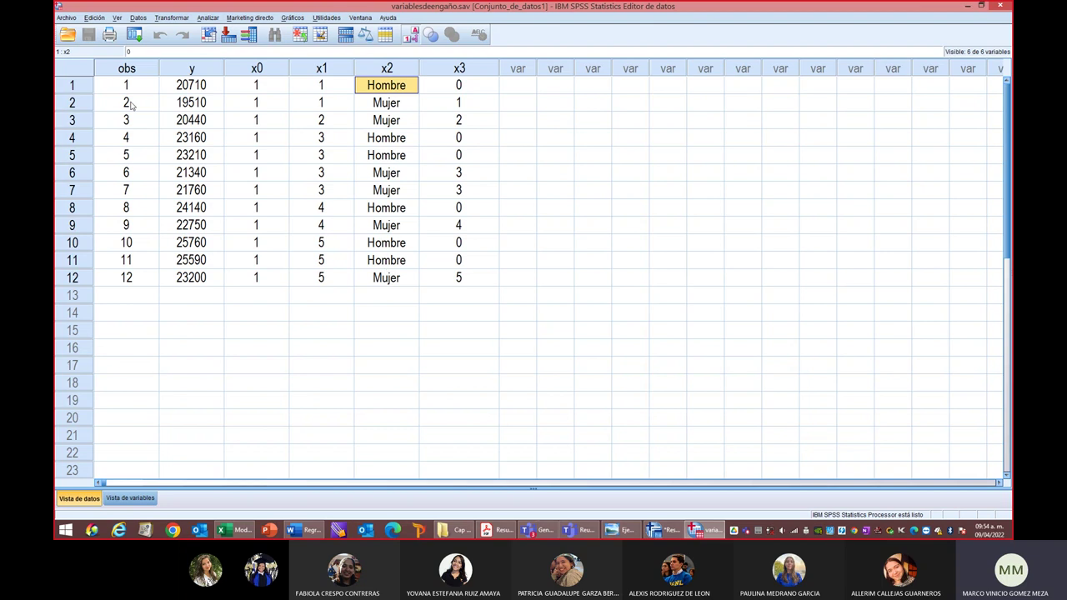
click(117, 18)
click(156, 93)
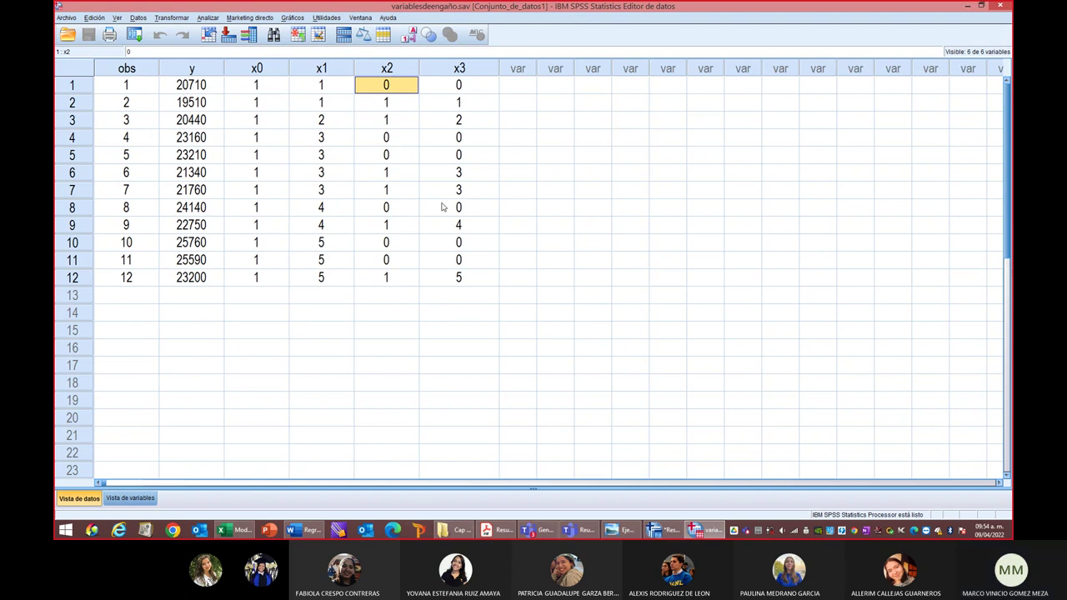
Switch to the results PDF in Adobe Acrobat Reader and look through the between-subjects effects tables on pages 1 and 2
mouse_move(490, 531)
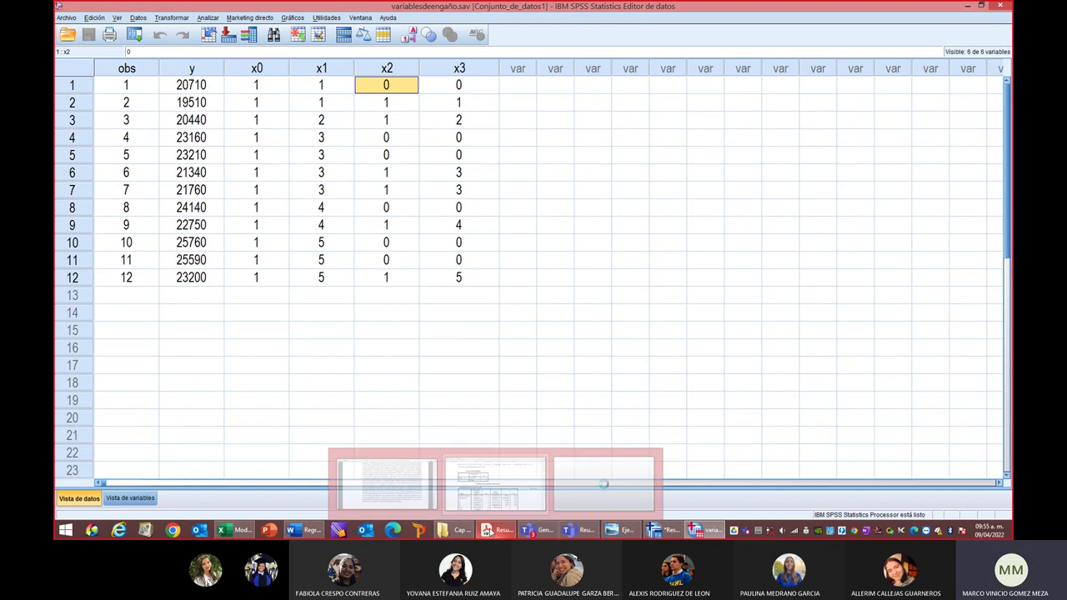
click(603, 484)
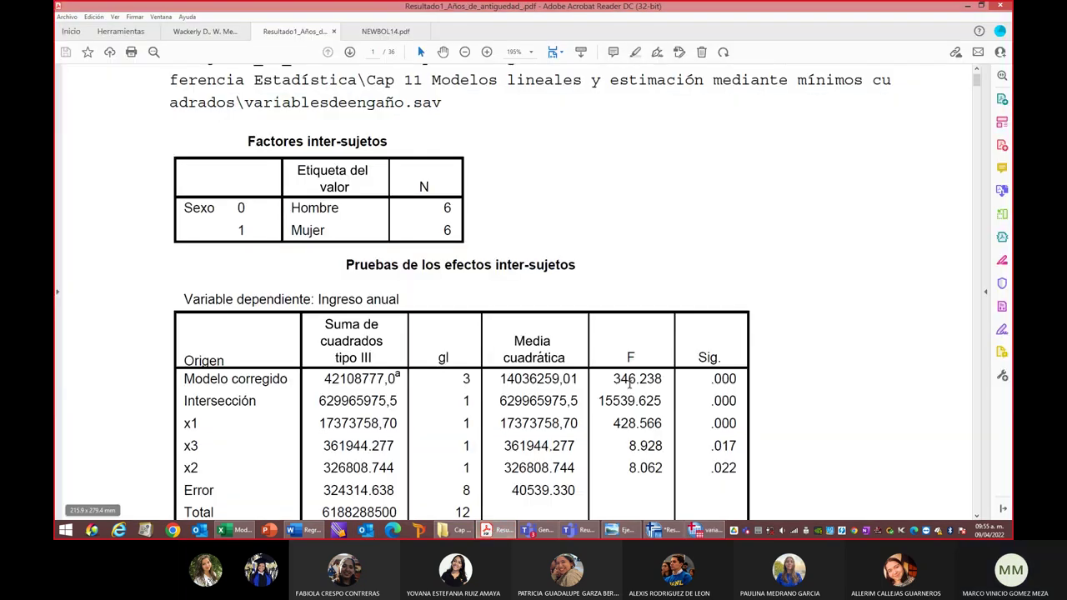
scroll(739, 334, up, 3)
scroll(743, 327, down, 2)
scroll(742, 326, down, 3)
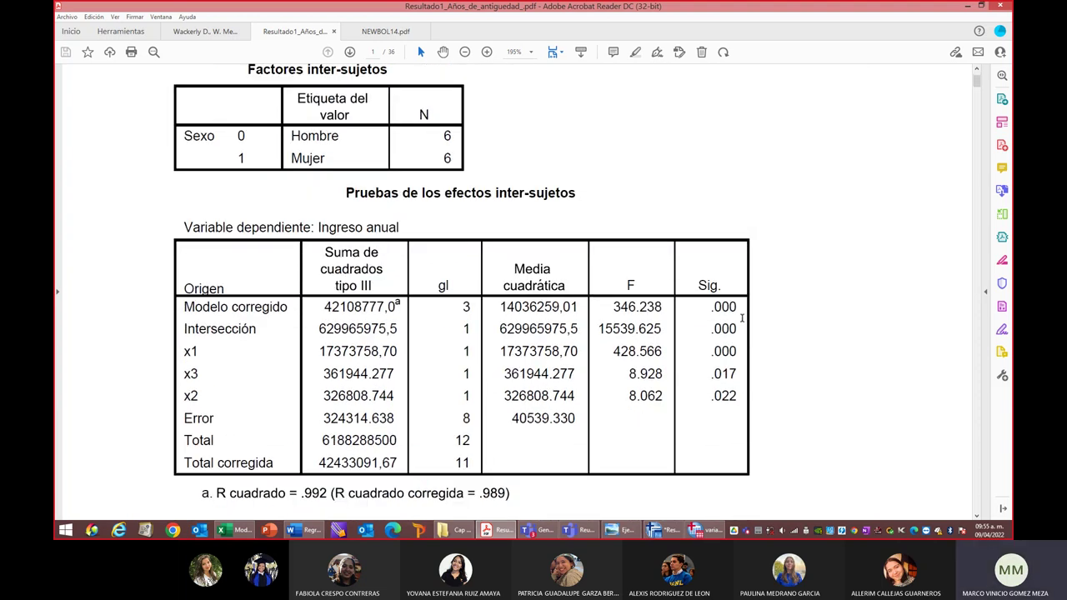
scroll(827, 235, down, 2)
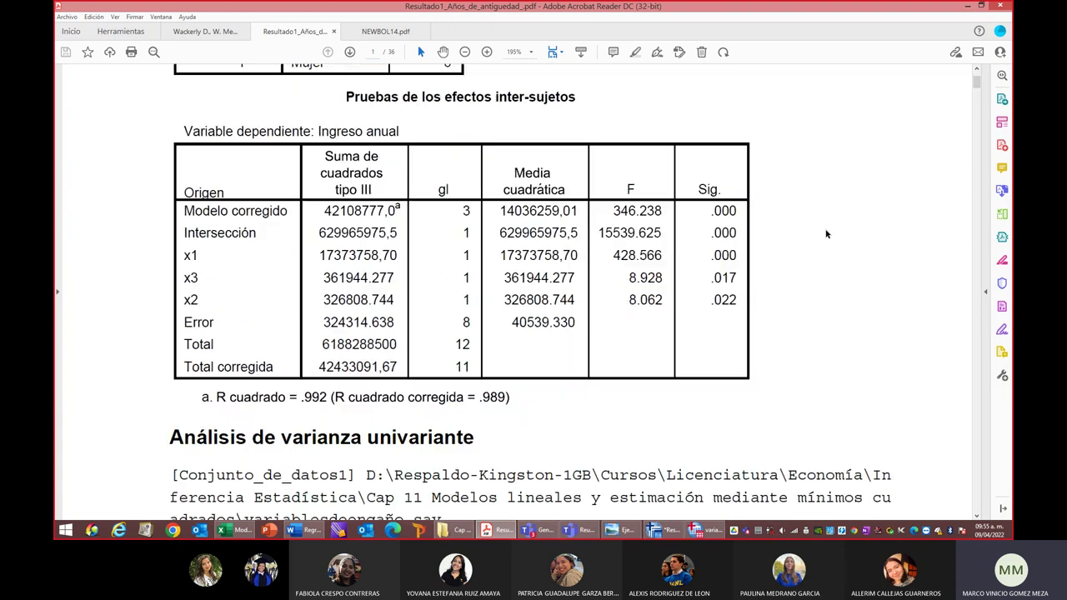
scroll(824, 234, down, 8)
scroll(825, 234, down, 6)
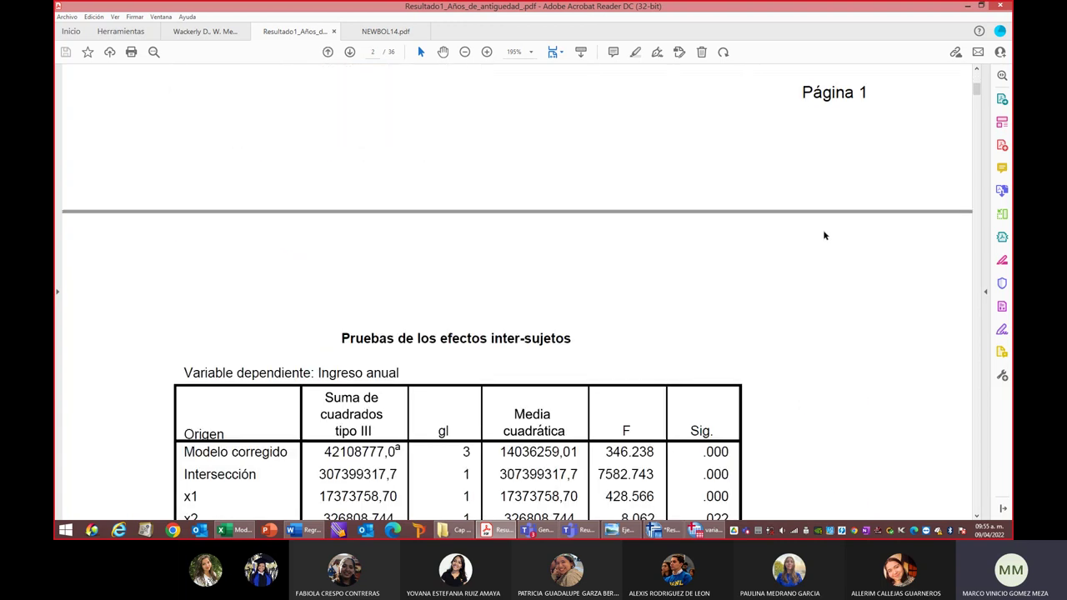
scroll(823, 236, down, 2)
scroll(824, 236, up, 12)
scroll(823, 235, up, 3)
scroll(823, 236, down, 8)
scroll(824, 233, up, 3)
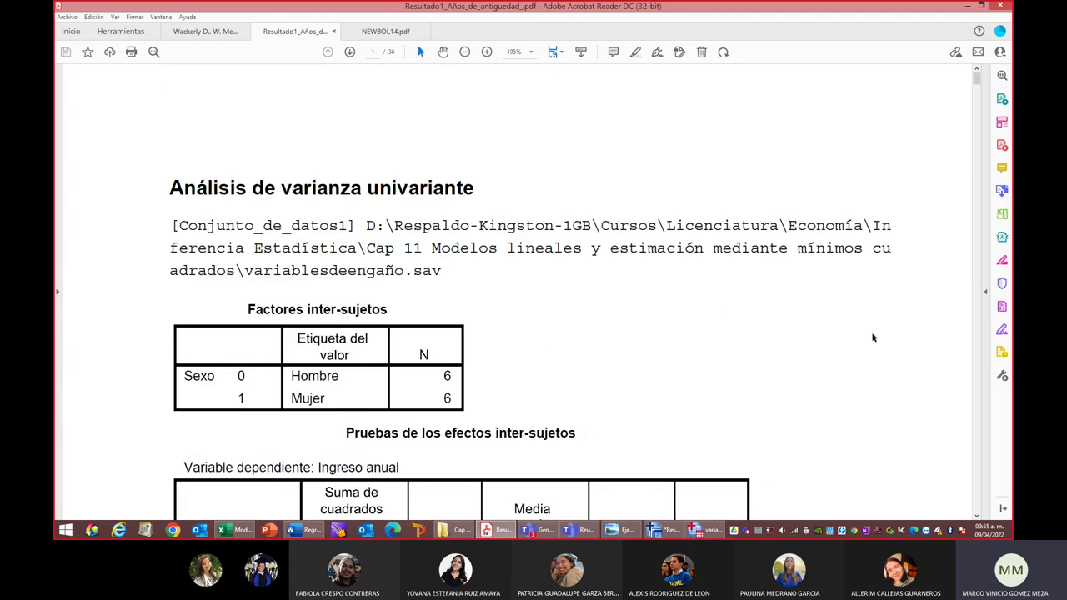
Examine the factors, significance values and R squared of the first univariate analysis, and return to the data in SPSS Statistics
scroll(813, 340, down, 1)
scroll(812, 340, down, 3)
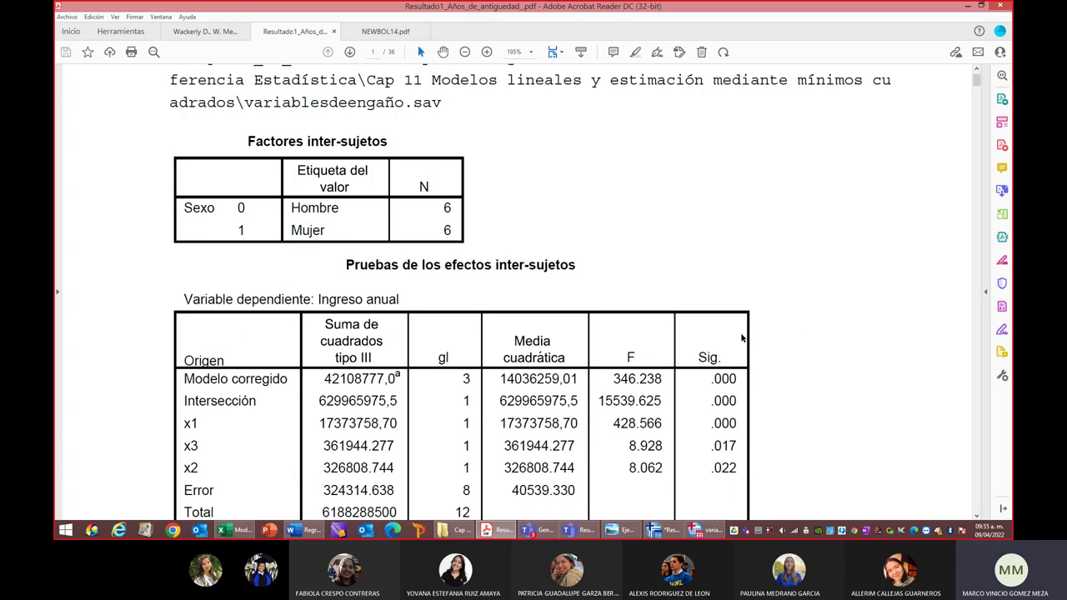
scroll(756, 331, down, 2)
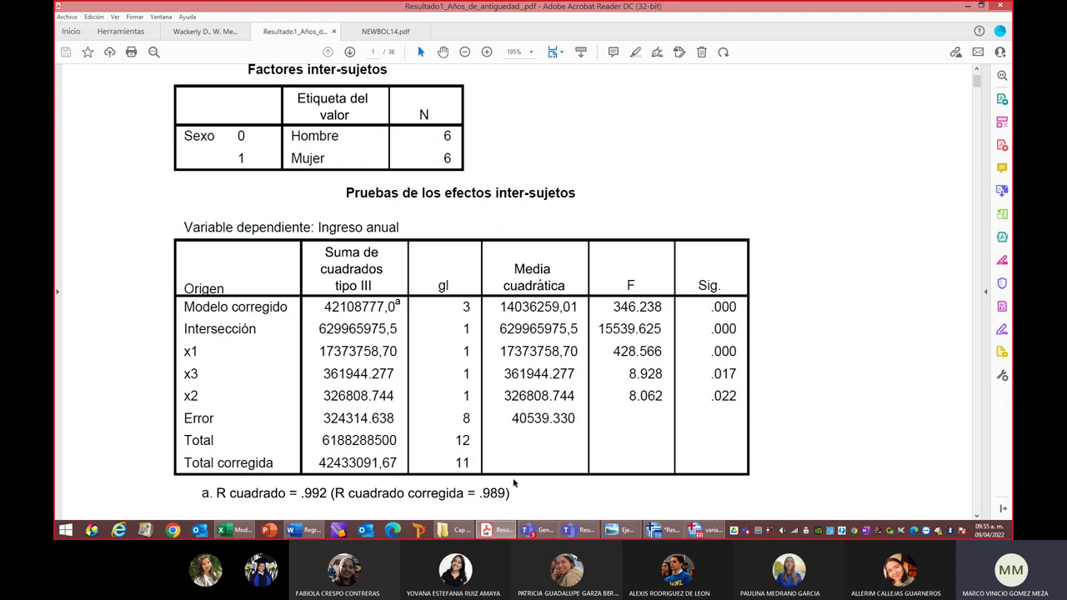
scroll(452, 189, up, 1)
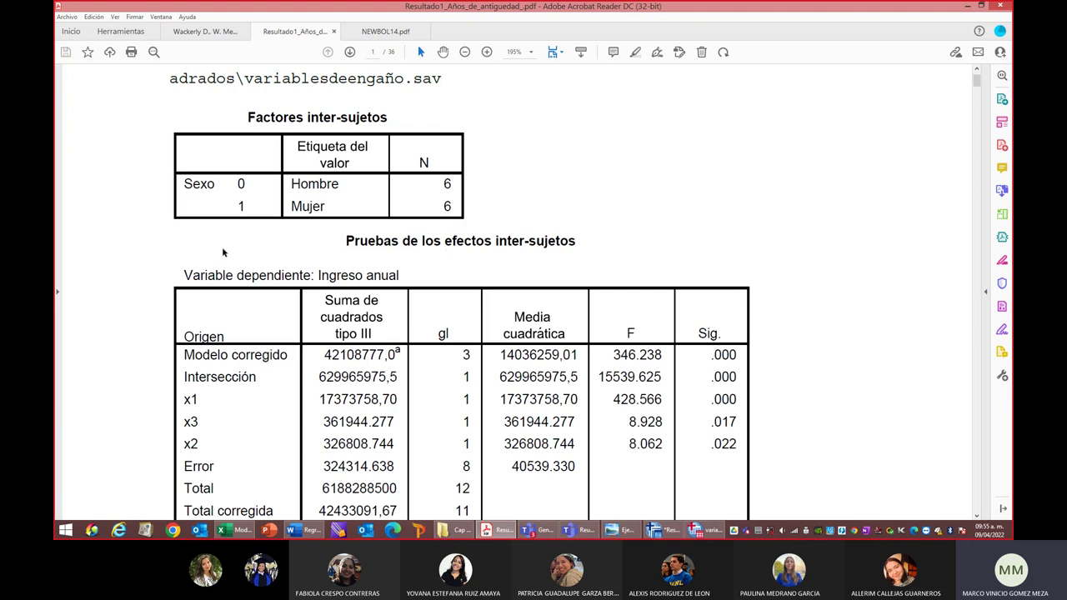
scroll(631, 195, down, 1)
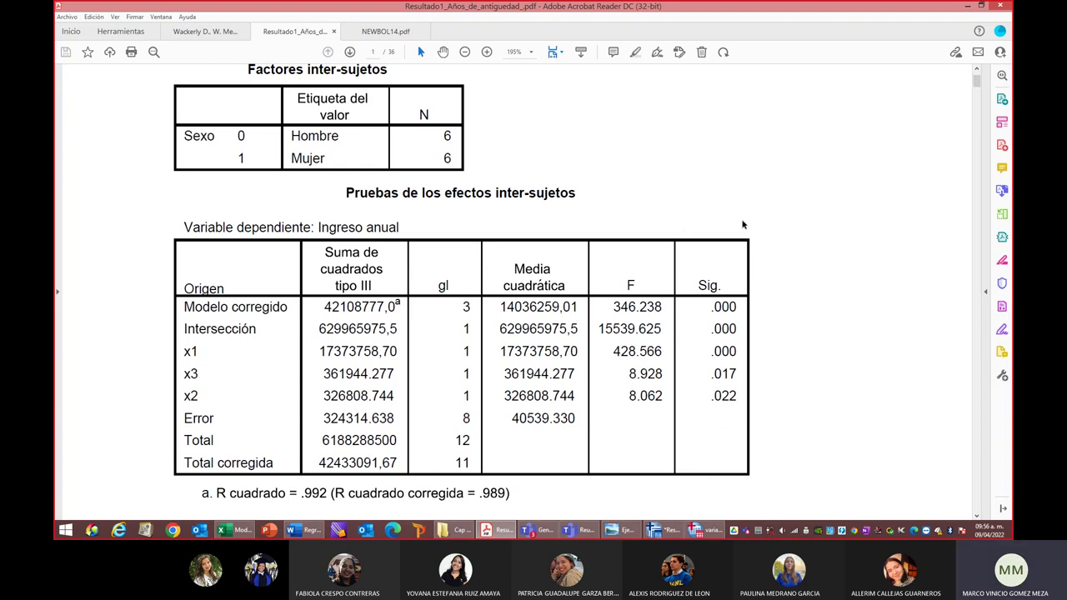
scroll(742, 224, down, 2)
scroll(746, 221, up, 5)
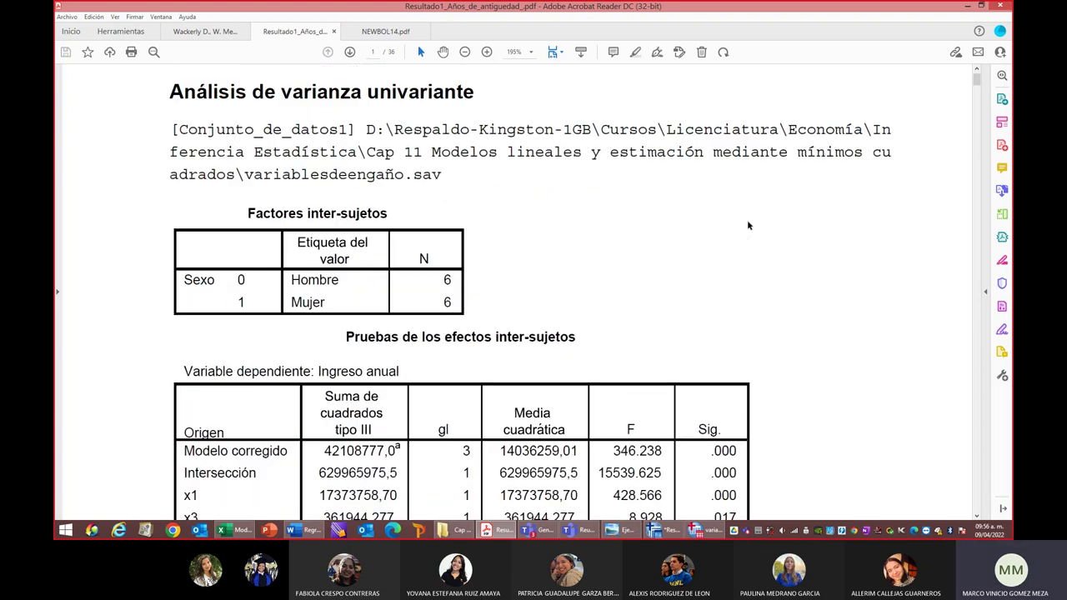
scroll(744, 224, up, 1)
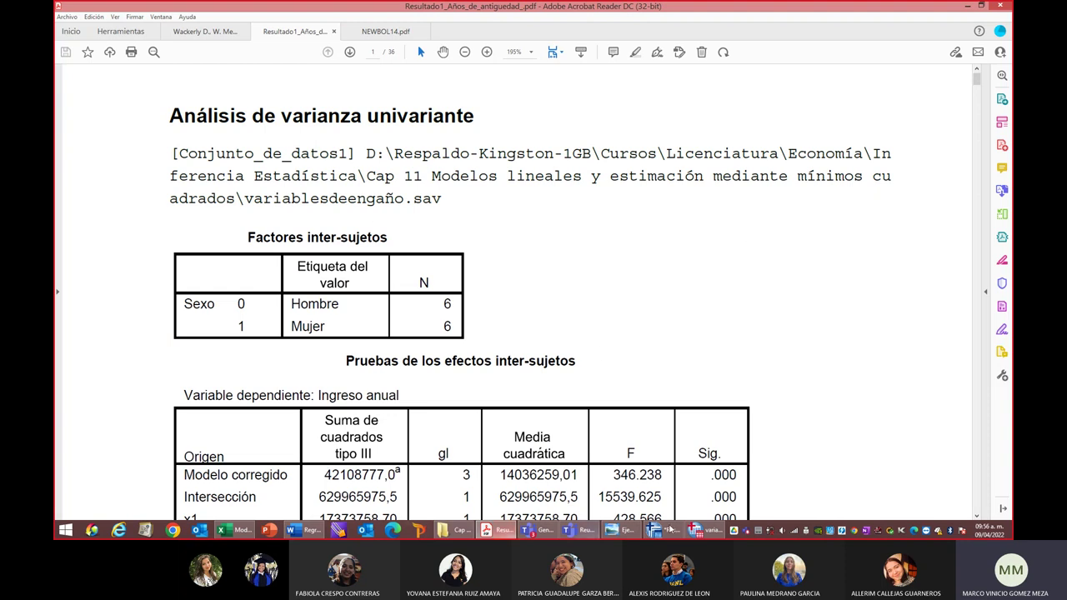
click(705, 530)
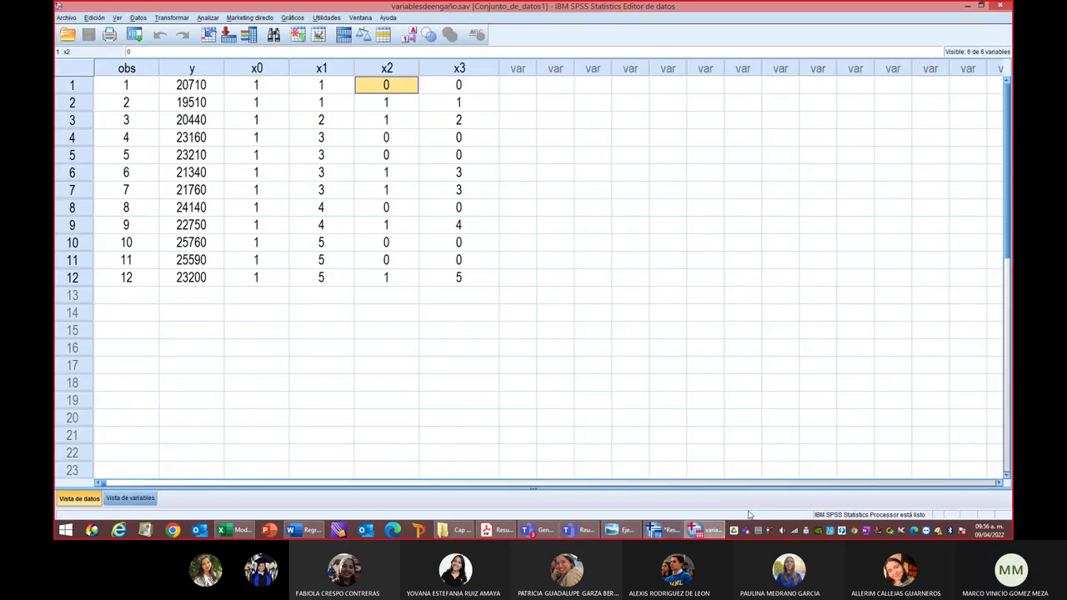
Start a univariate general linear model analysis with Ingreso anual [y] as the dependent variable, moving the dialog clear of the data
click(214, 17)
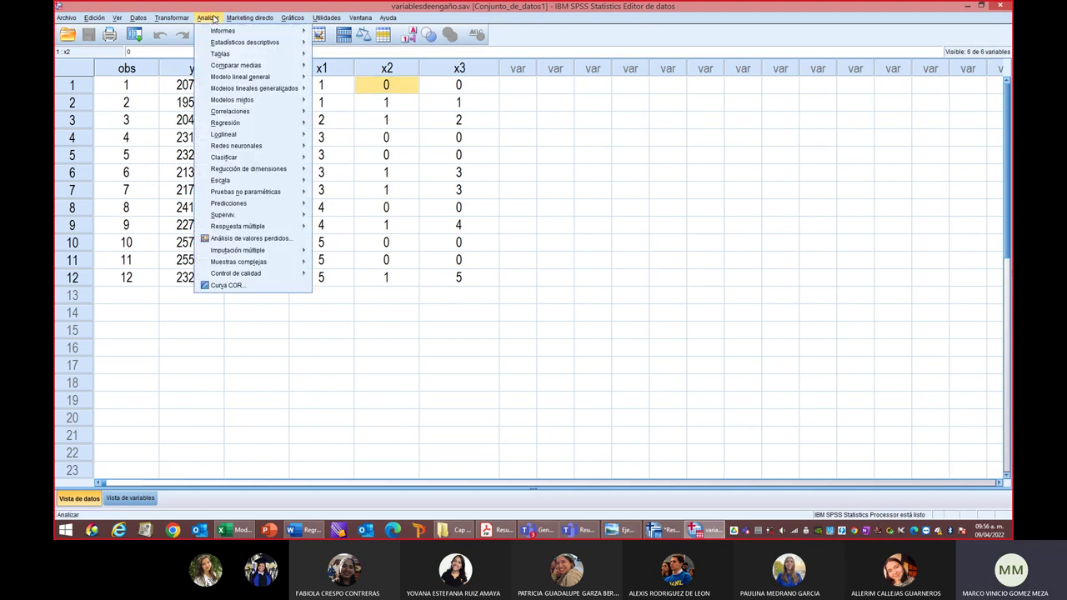
mouse_move(275, 77)
click(342, 79)
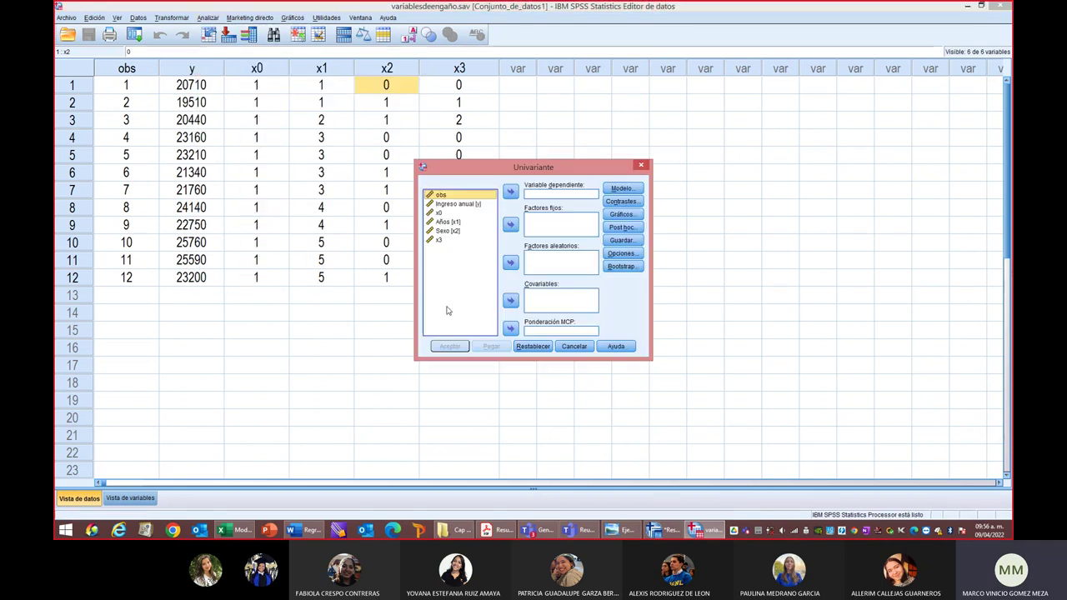
click(456, 207)
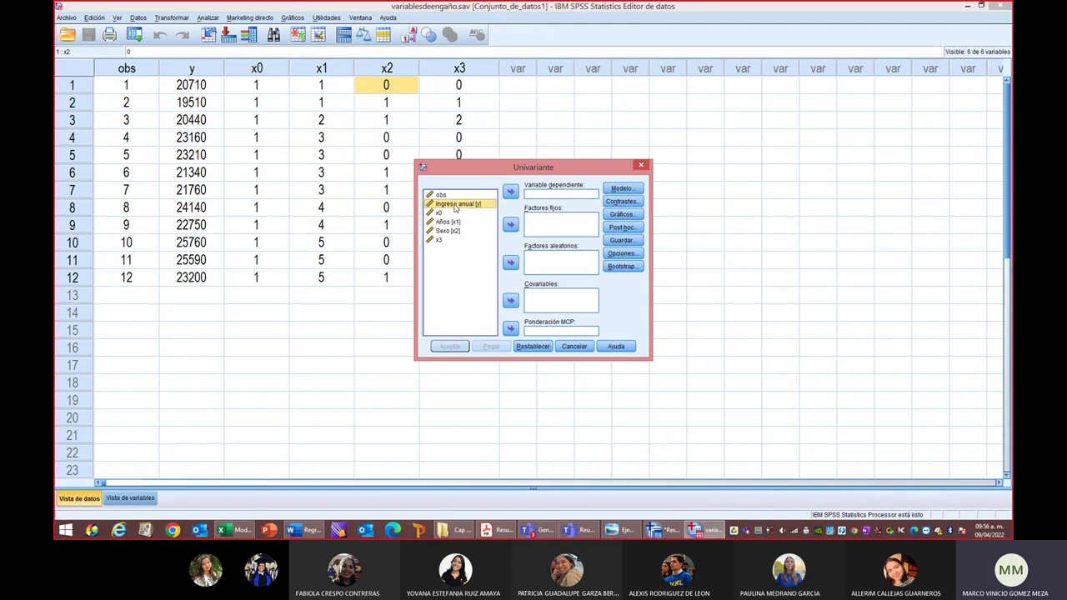
click(509, 192)
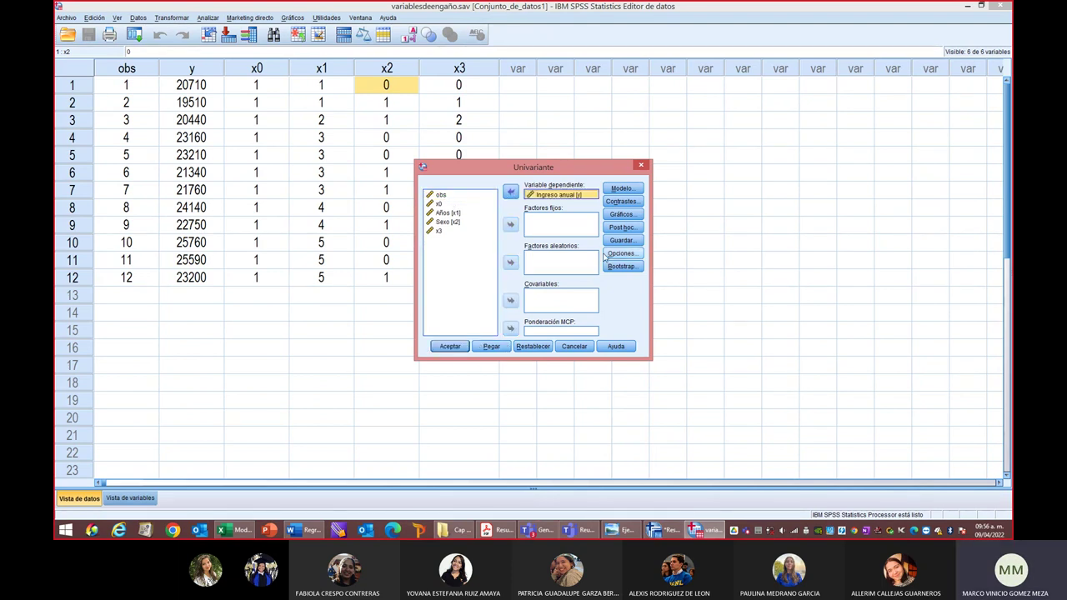
drag(596, 170, 685, 163)
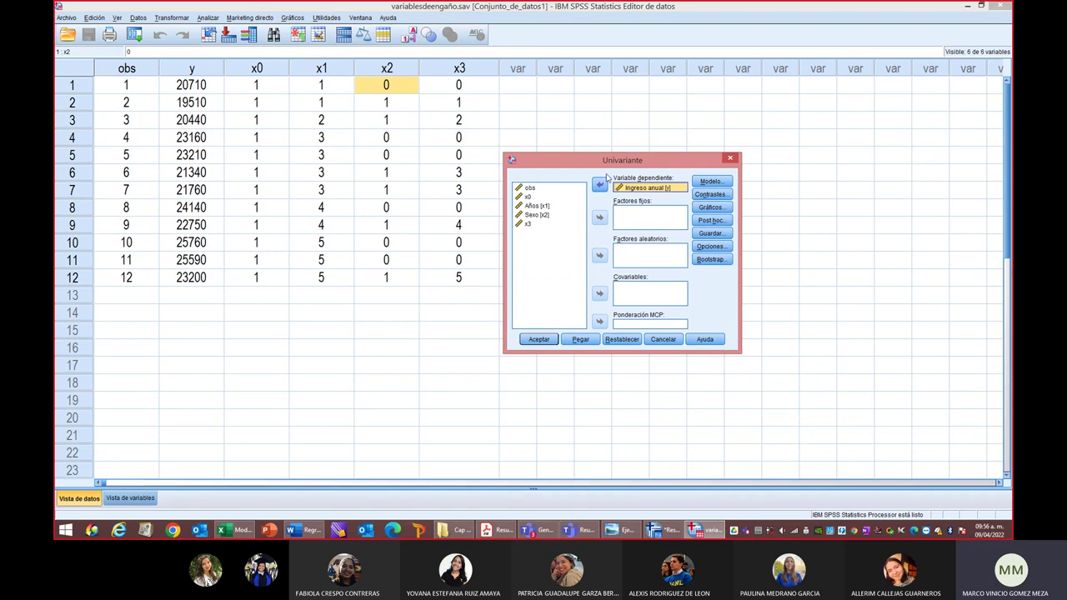
Assign Años [x1] and x3 as covariates and Sexo [x2] as the fixed factor
click(533, 206)
click(599, 294)
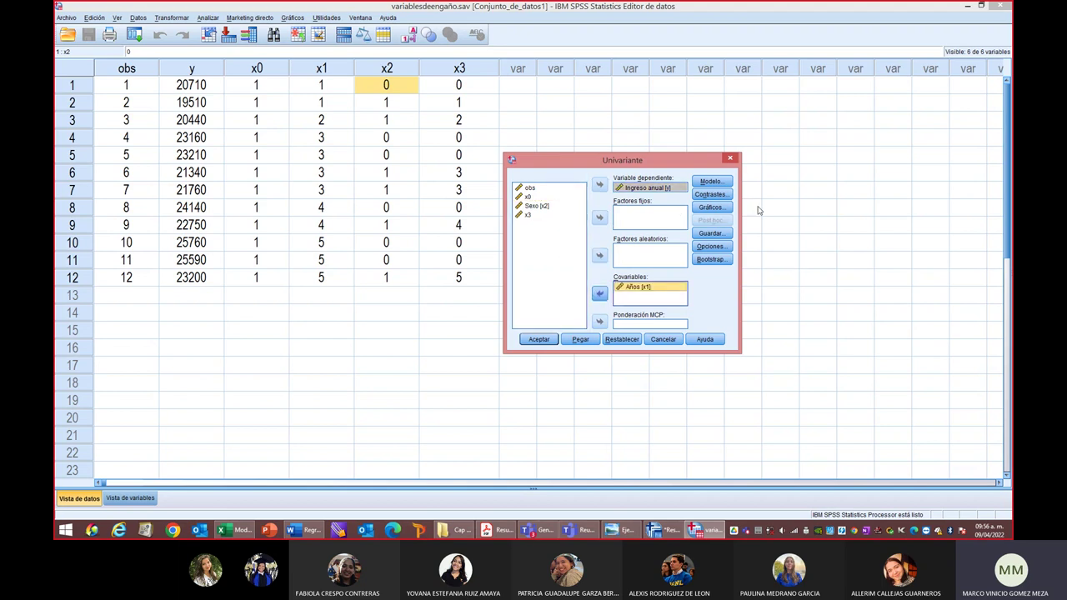
click(532, 207)
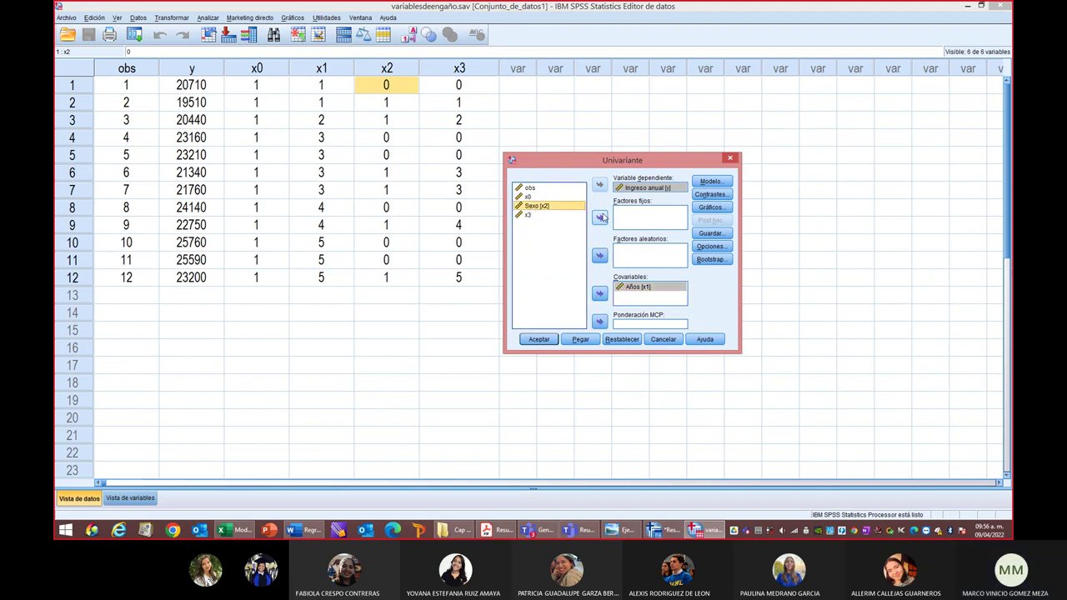
click(600, 218)
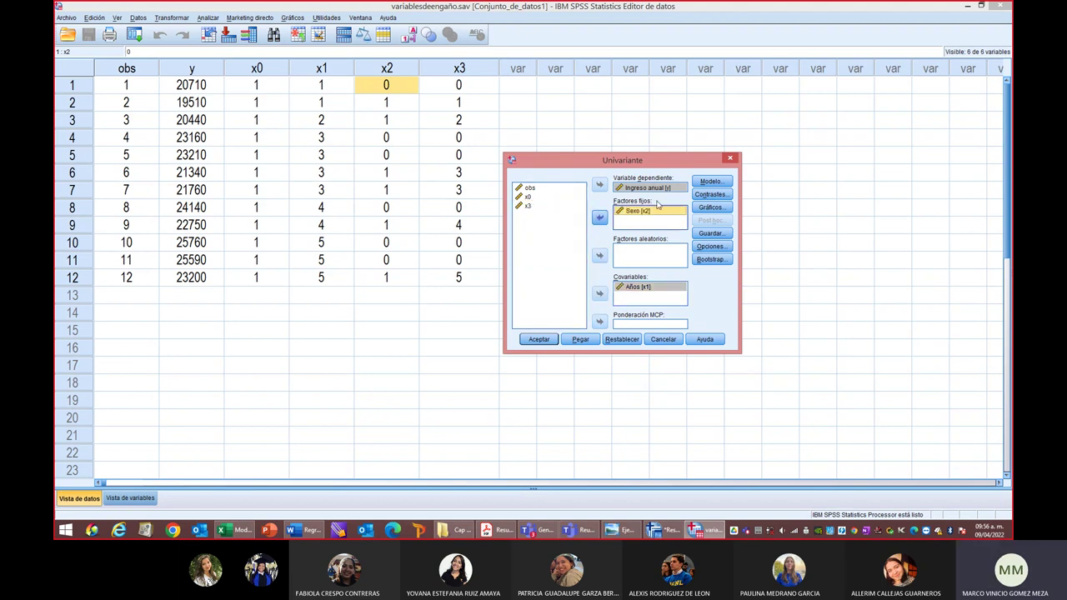
click(525, 206)
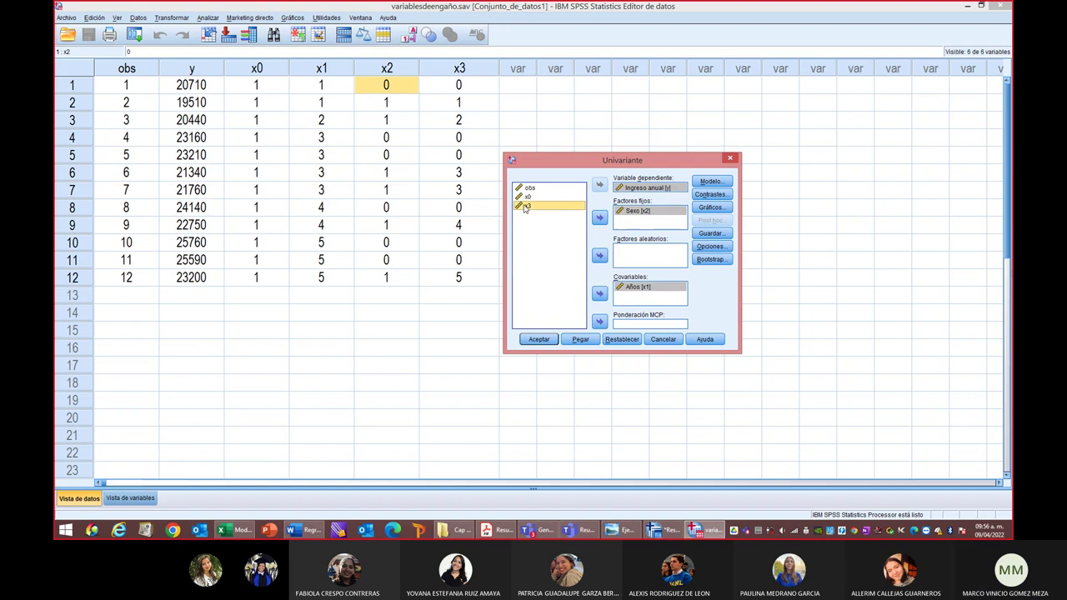
click(599, 293)
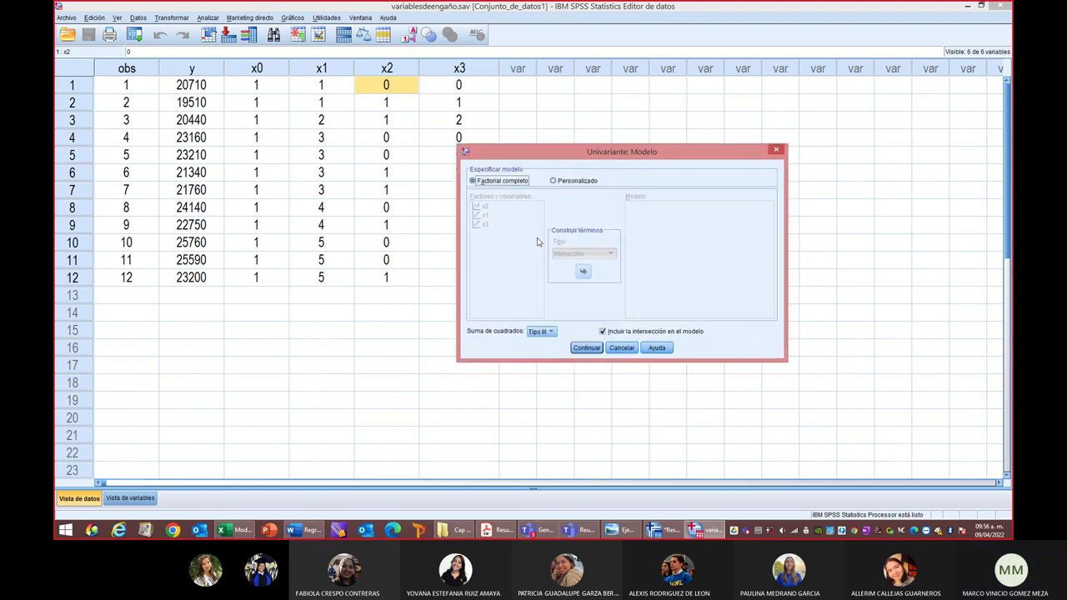
Specify a custom model containing the terms x1, x2 and x3
click(556, 181)
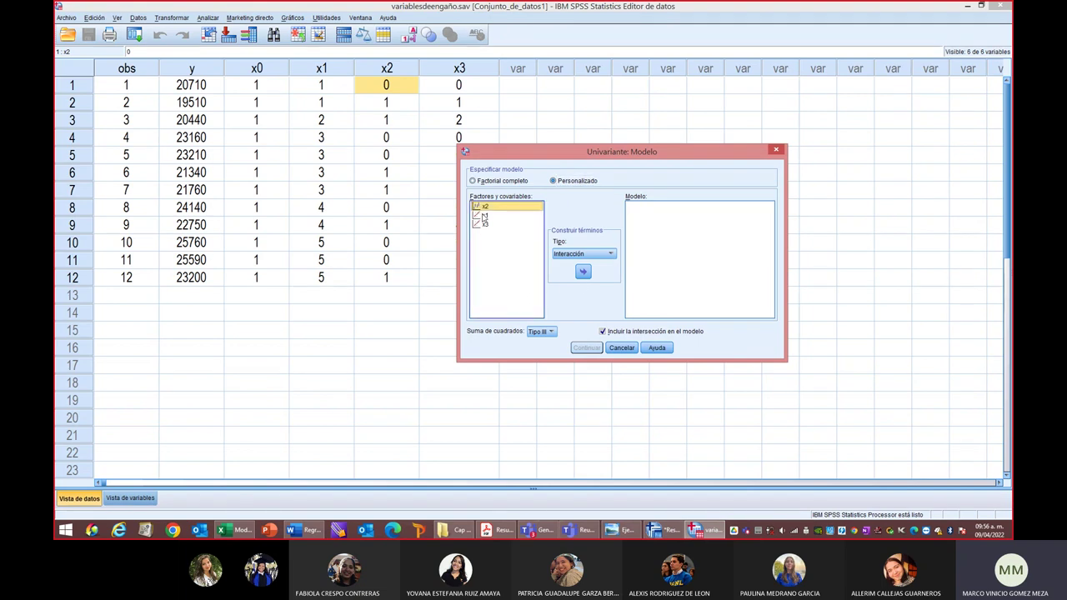
click(483, 216)
click(583, 273)
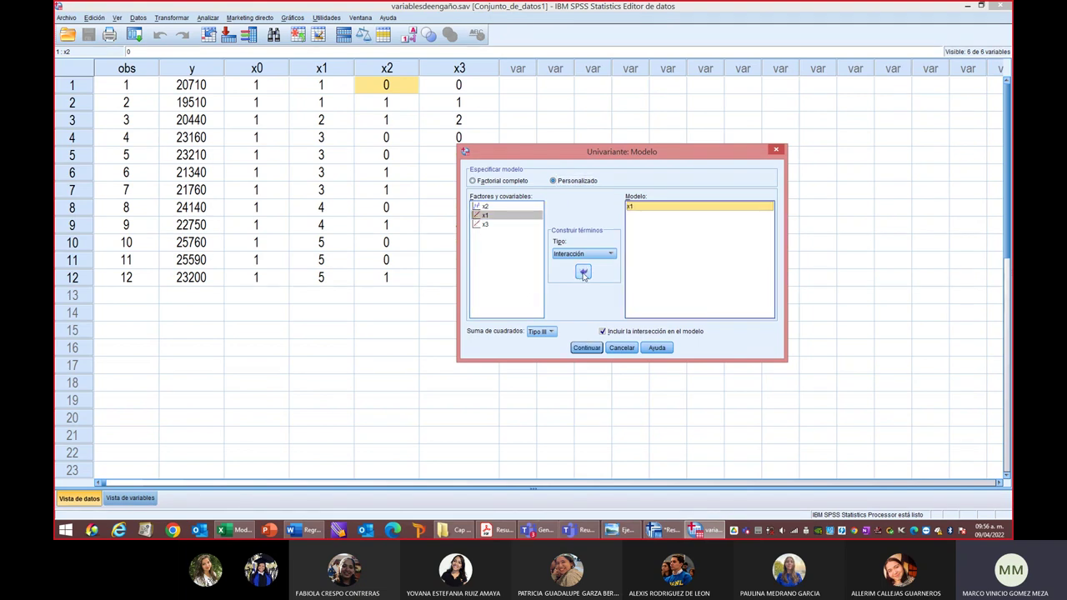
click(582, 270)
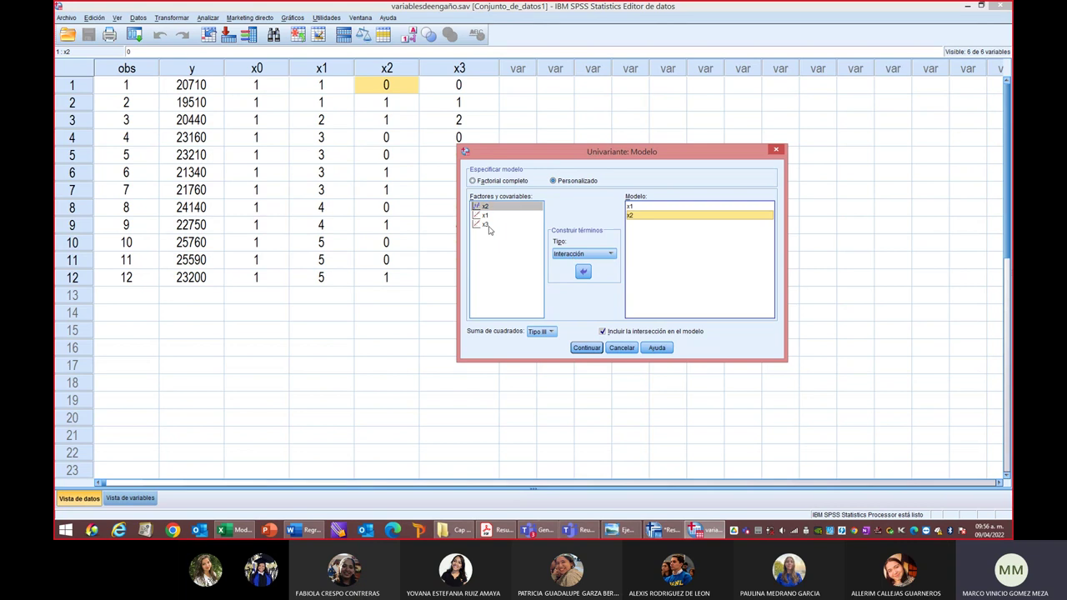
click(485, 224)
click(583, 272)
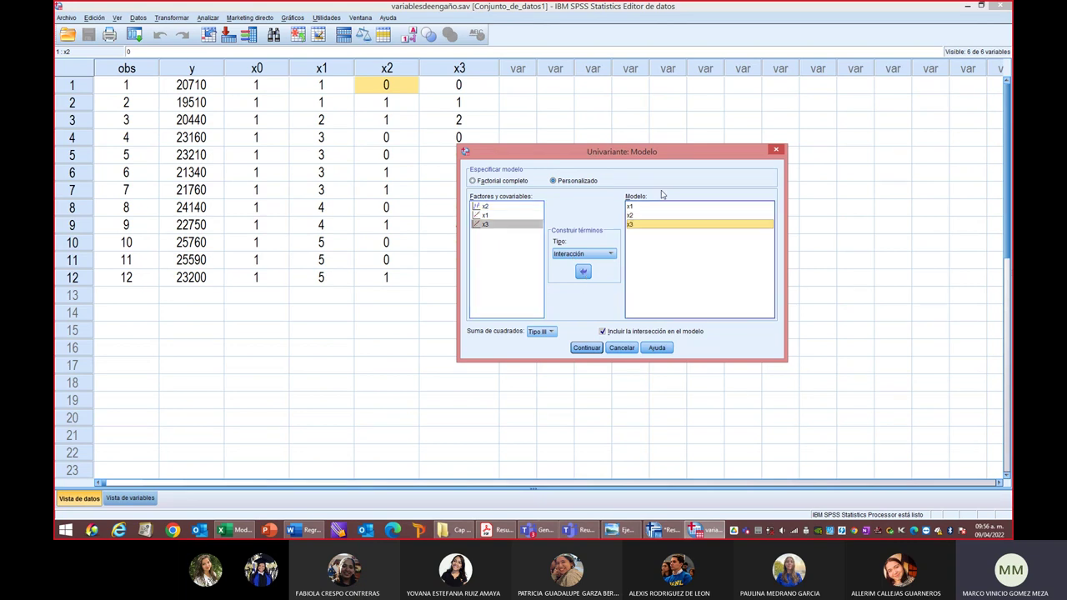
click(584, 348)
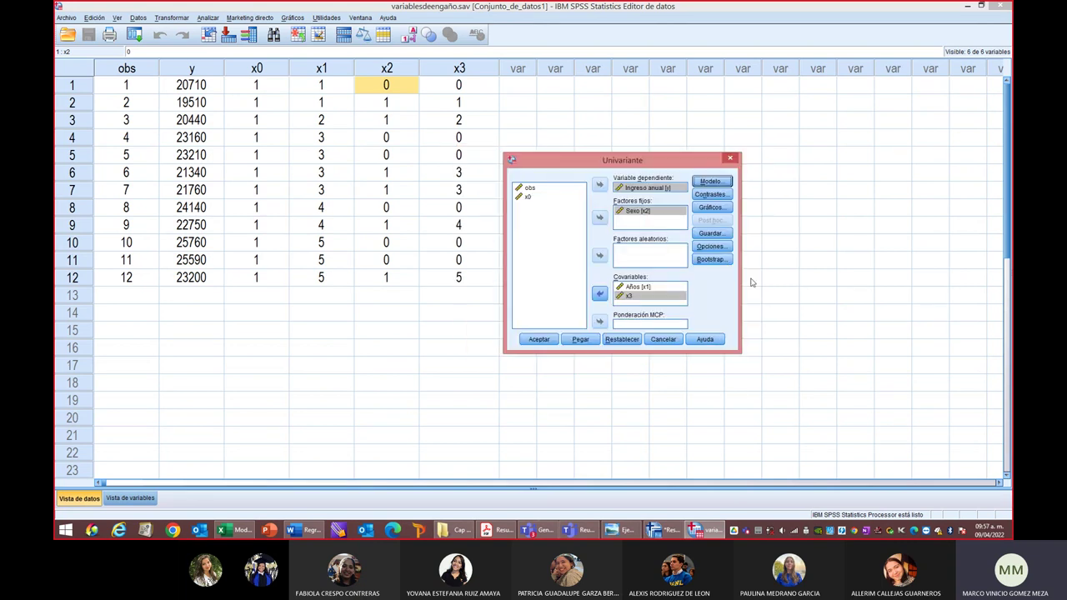
Request marginal means for x2, descriptive statistics, parameter estimates and the residual plot, and run the univariate analysis
click(720, 208)
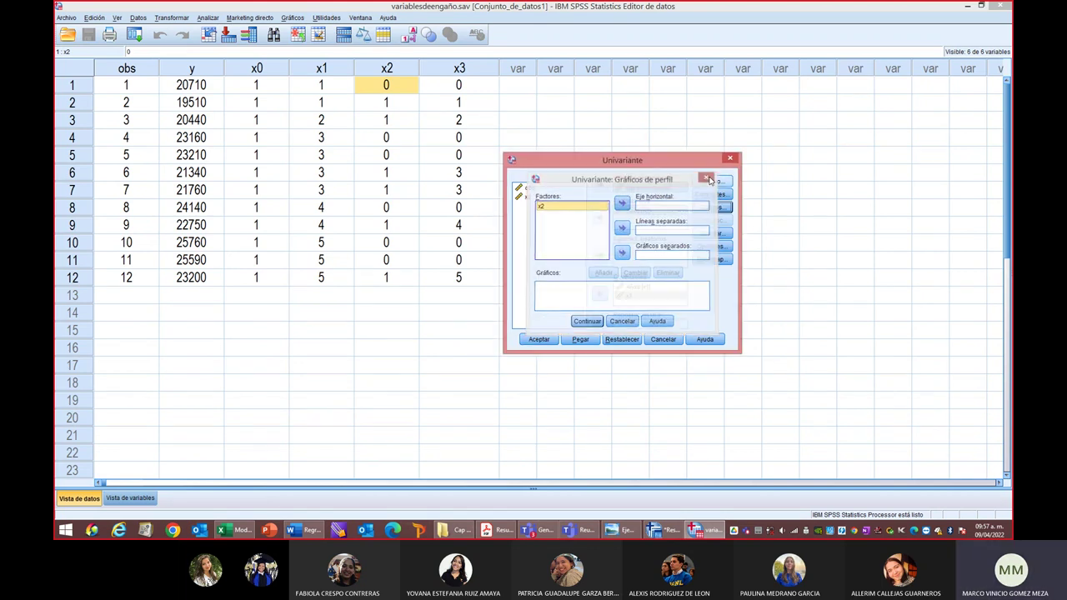
key(Escape)
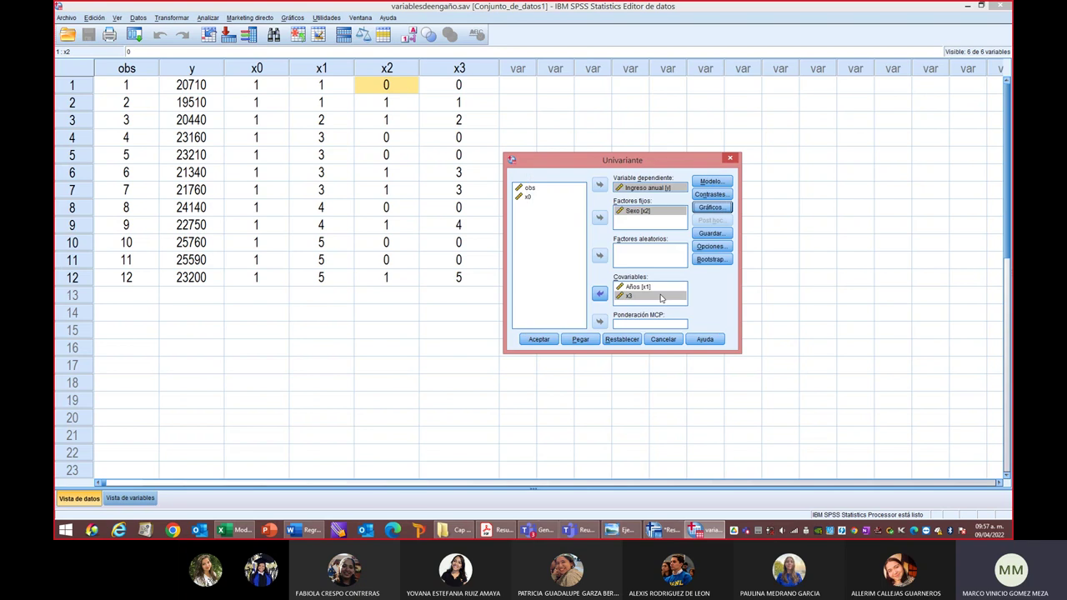
click(710, 247)
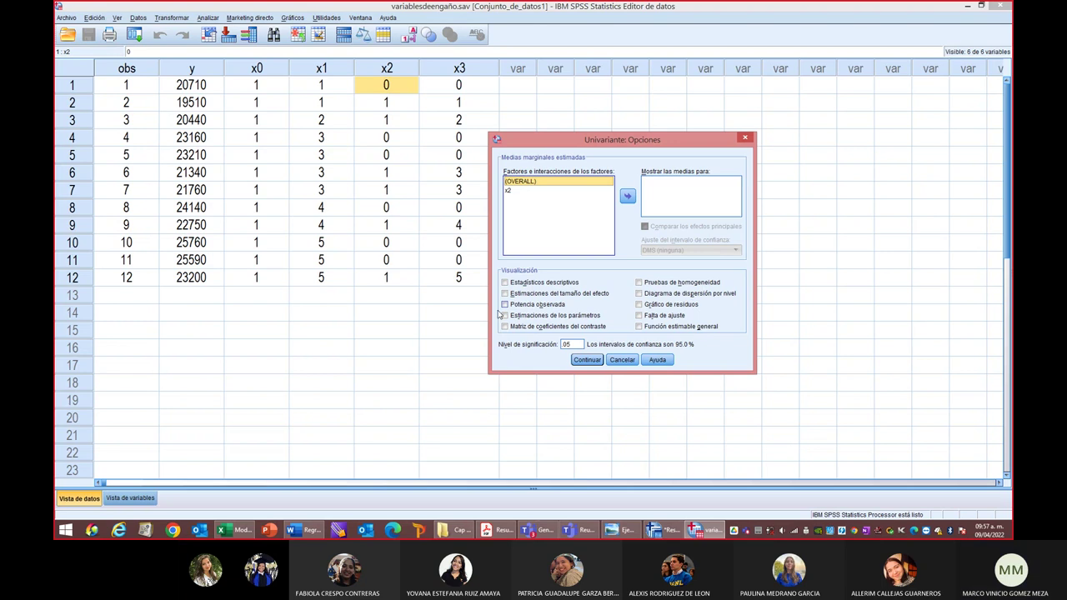
click(510, 192)
click(624, 199)
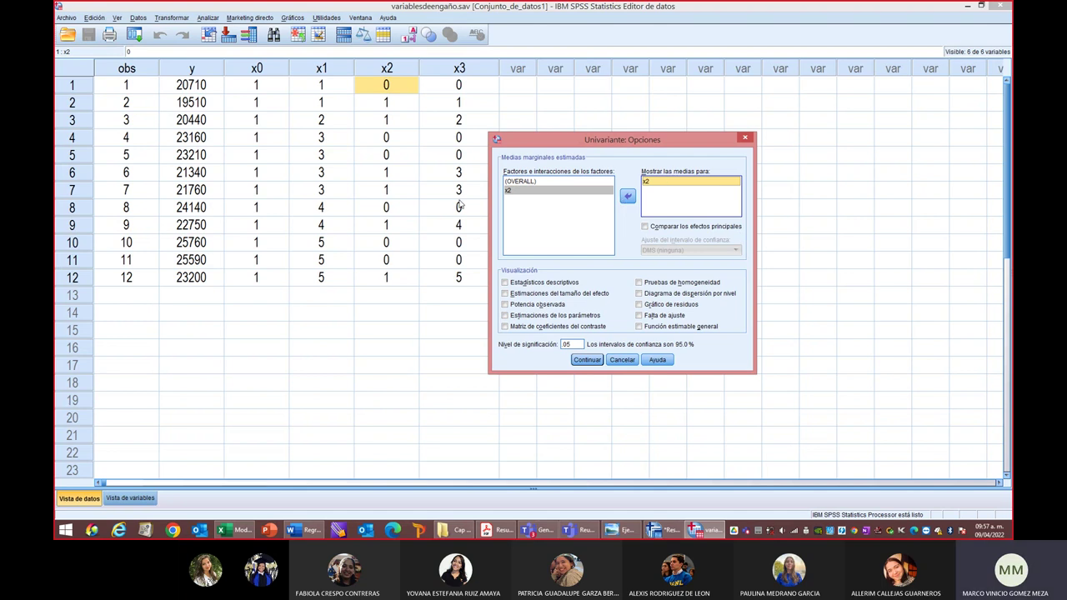
click(515, 283)
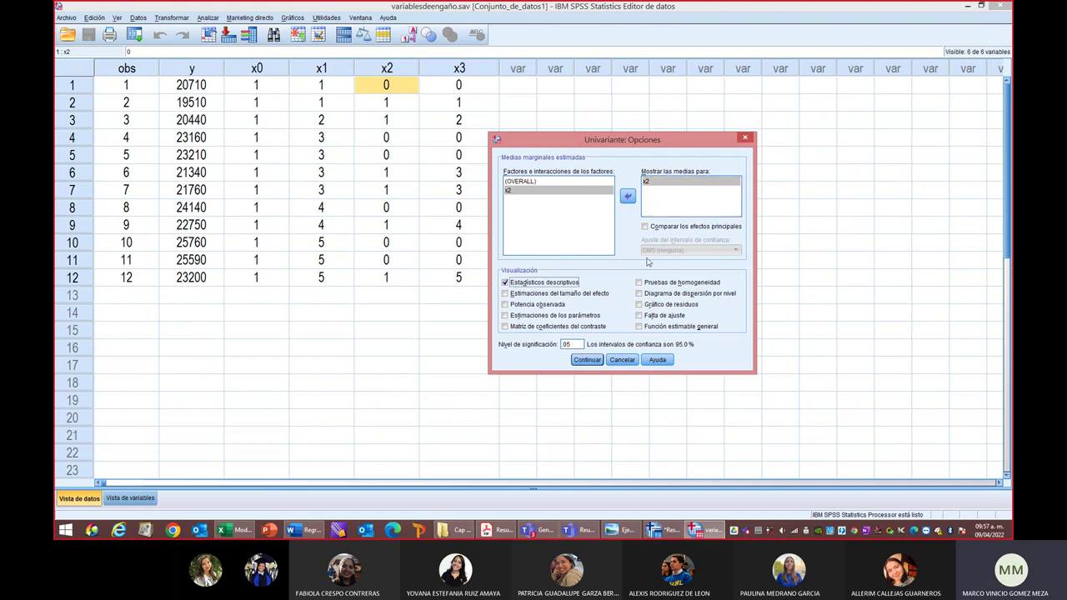
click(504, 315)
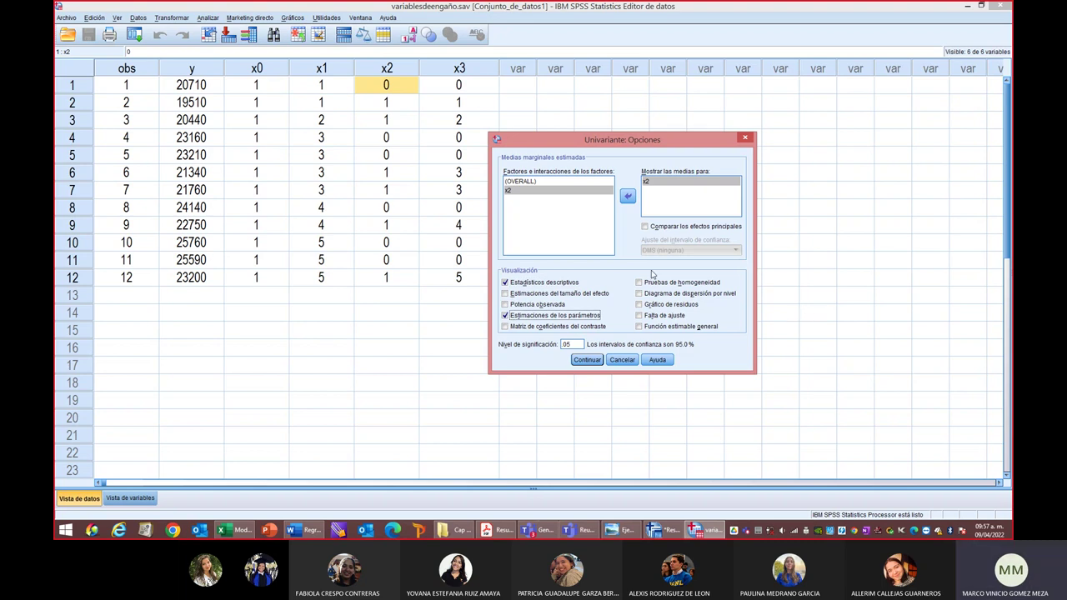
click(648, 306)
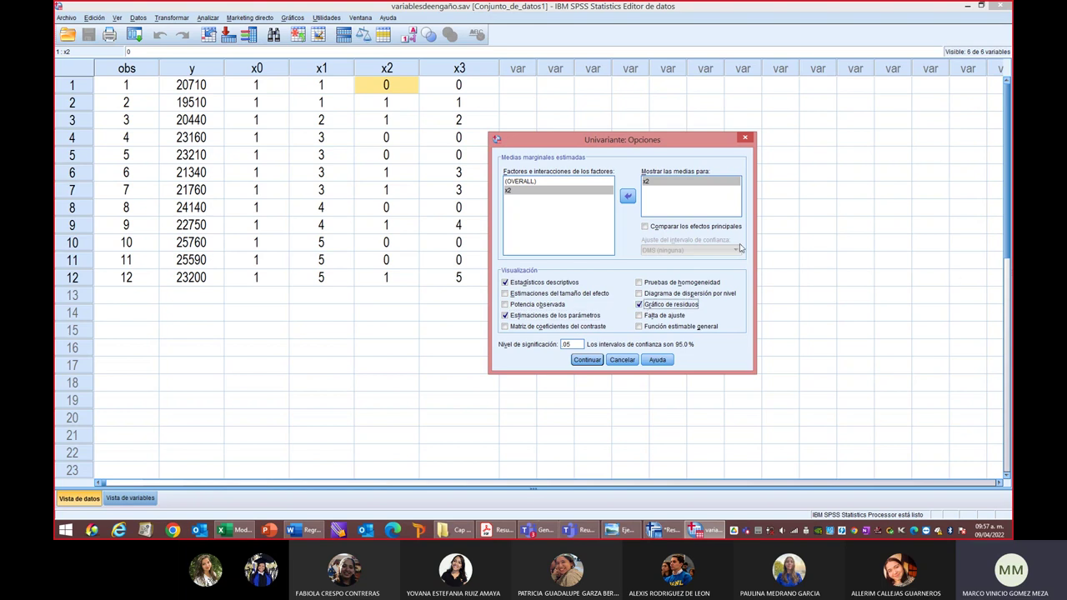
click(587, 359)
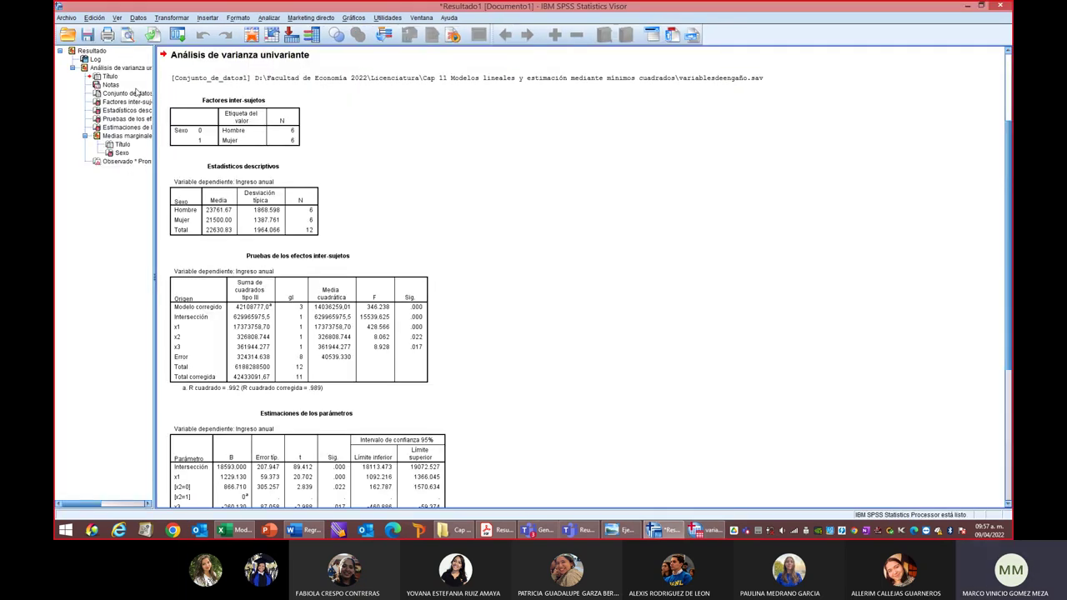
Switch to the results PDF in Adobe Acrobat Reader and look at the first between-subjects effects table
click(500, 534)
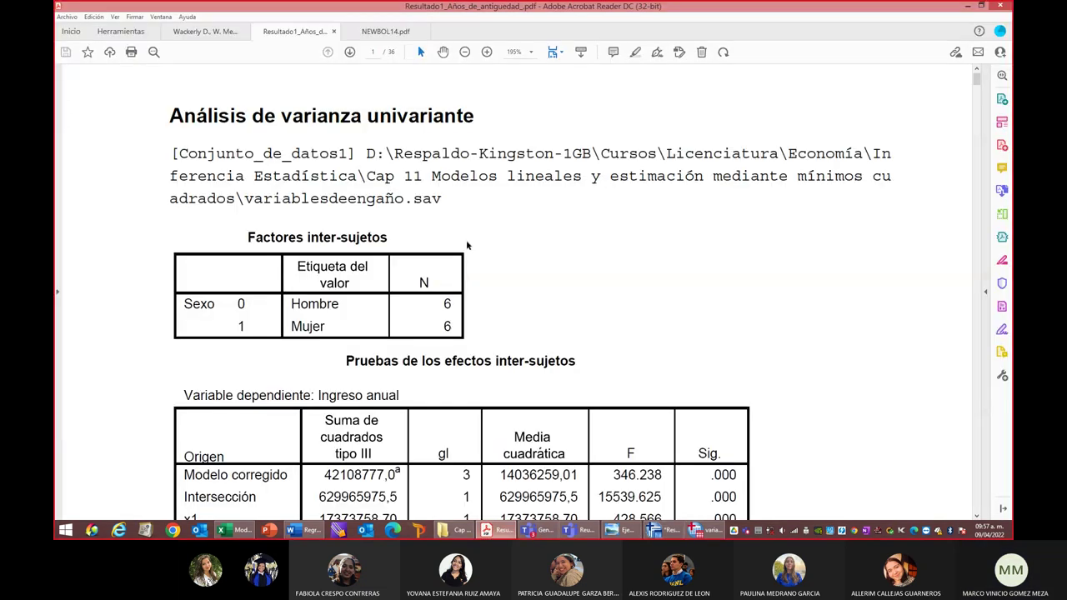
scroll(632, 296, down, 1)
scroll(631, 296, down, 2)
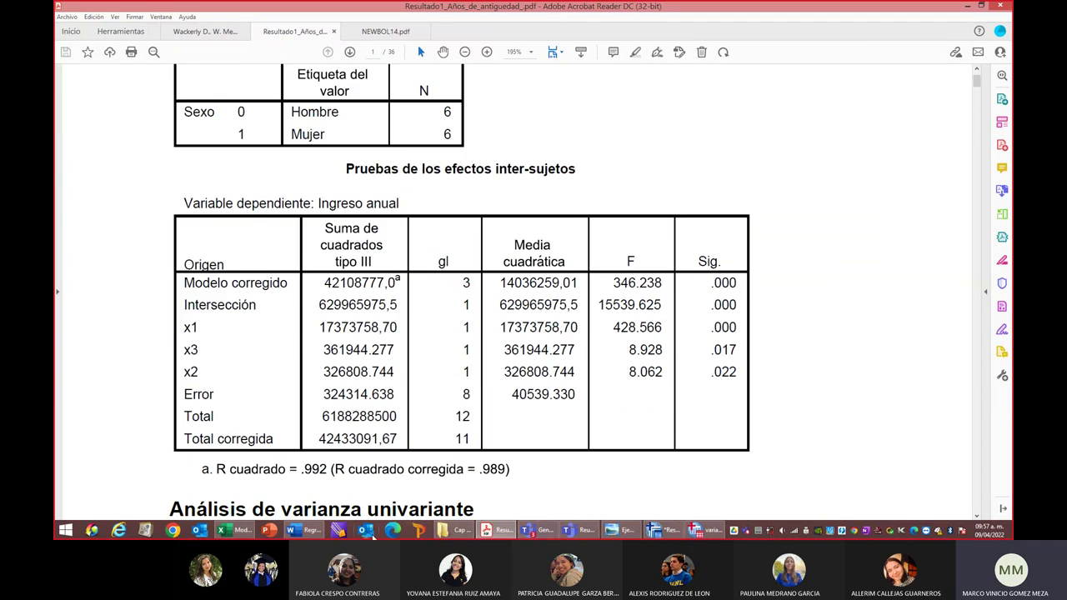
Return to the SPSS output viewer and examine the between-subjects factors, descriptive statistics, effects tests and parameter estimates
click(667, 530)
click(260, 140)
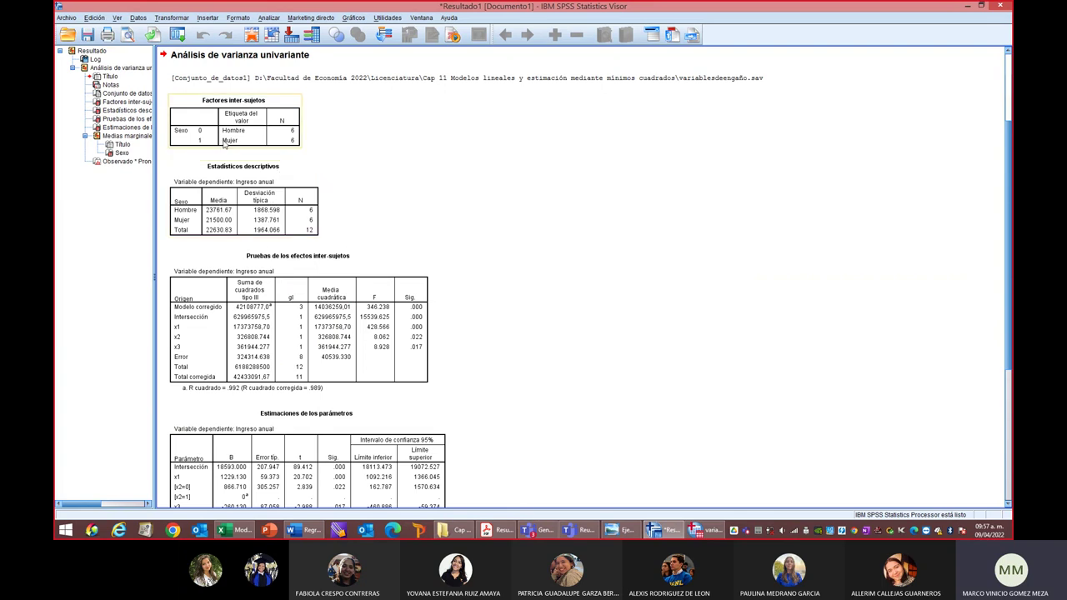
click(317, 134)
click(238, 149)
scroll(504, 231, down, 1)
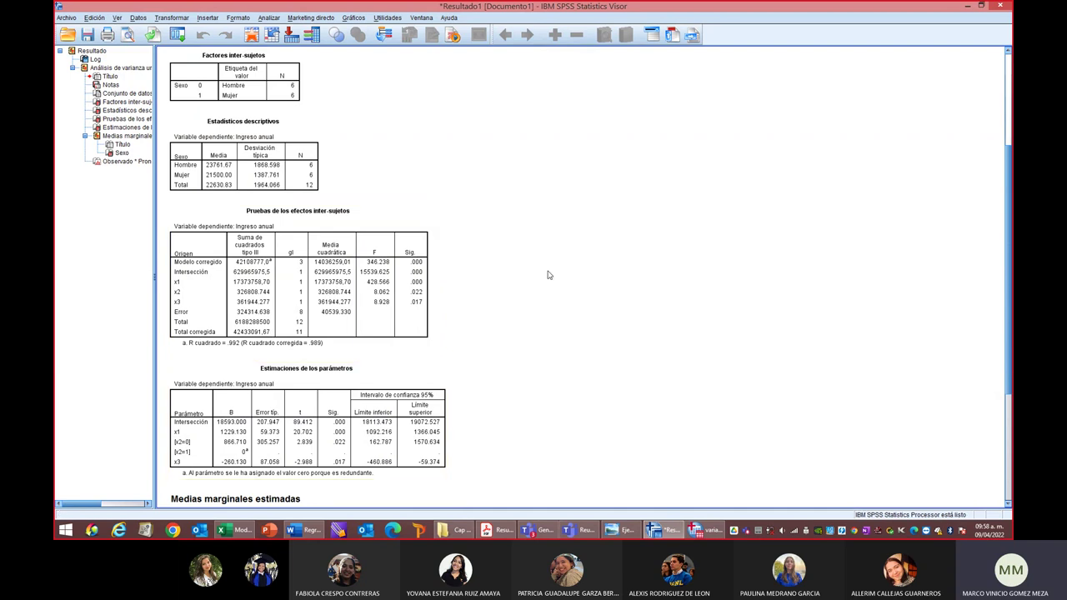
Switch back to the results PDF in Adobe Acrobat Reader and examine the sums of squares in the first effects table
click(485, 530)
scroll(816, 187, up, 1)
scroll(779, 207, down, 2)
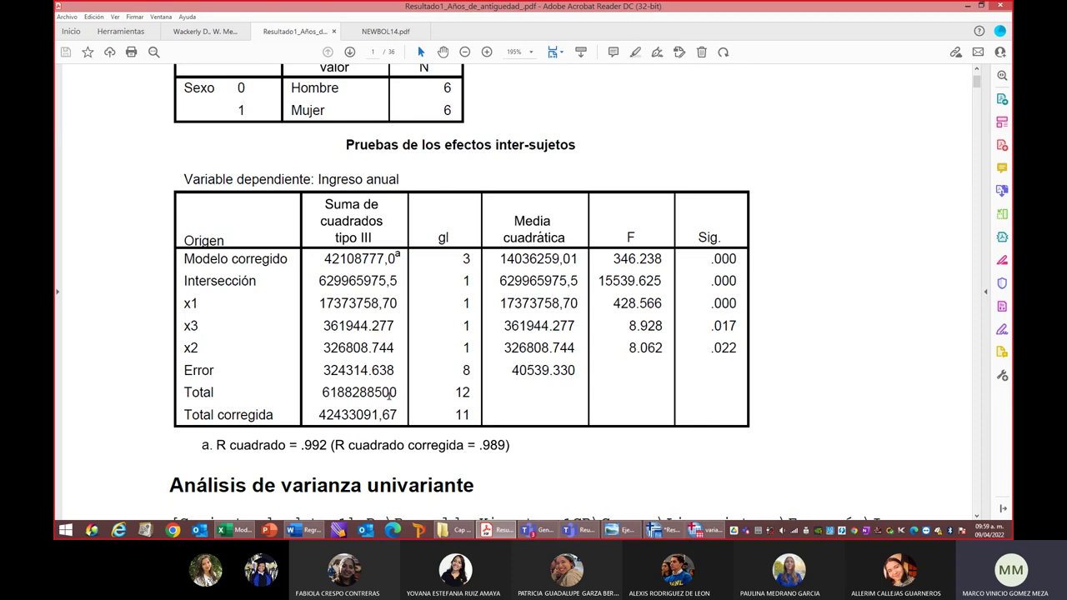
Switch to the SPSS data editor and compute a new variable y2 with the numeric expression y ** 2
click(696, 534)
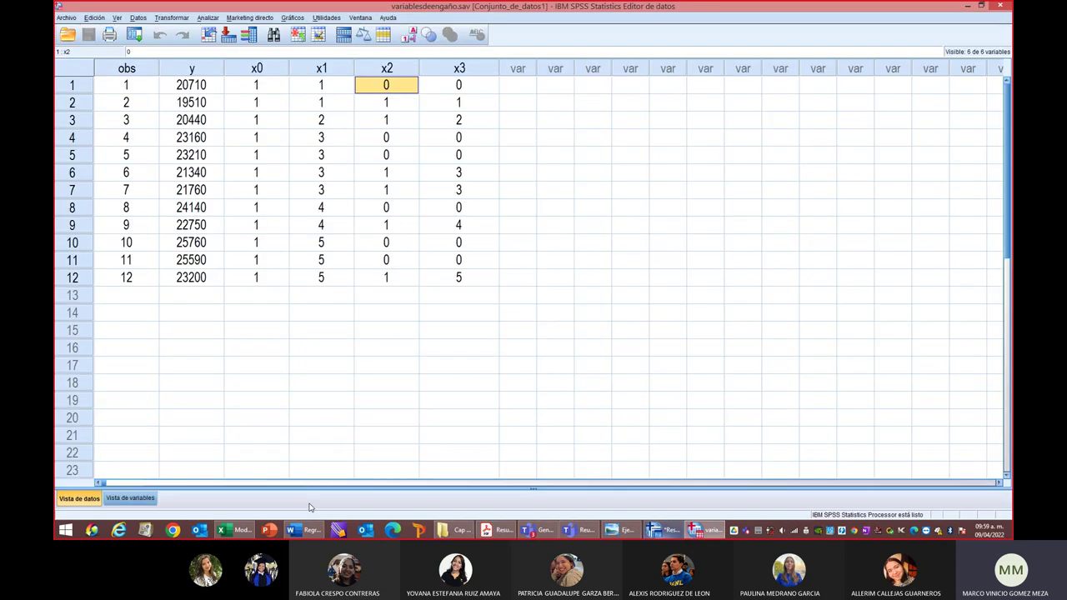
click(209, 86)
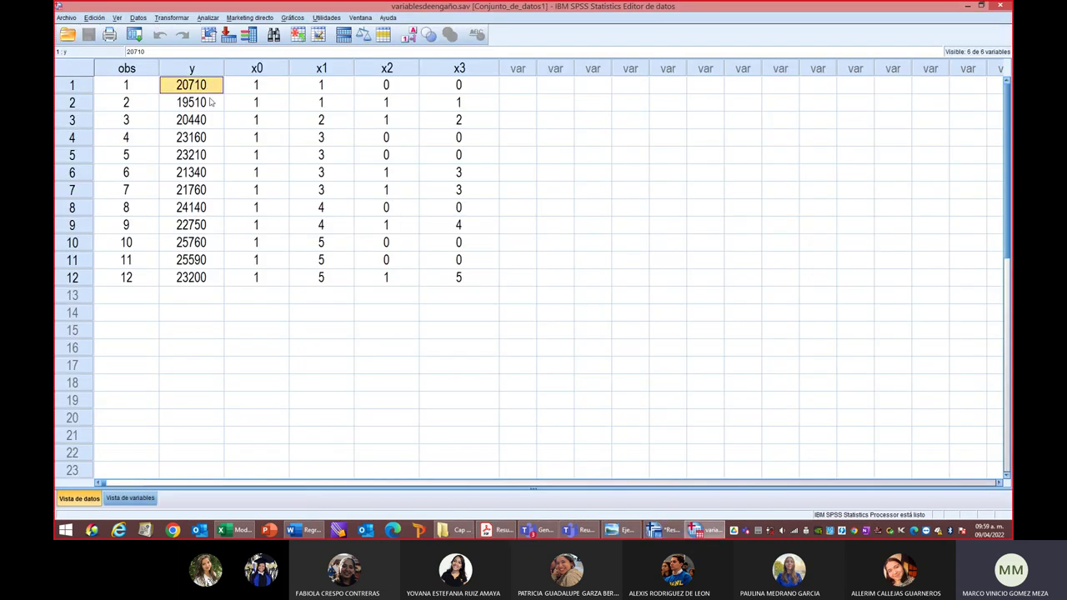
click(210, 102)
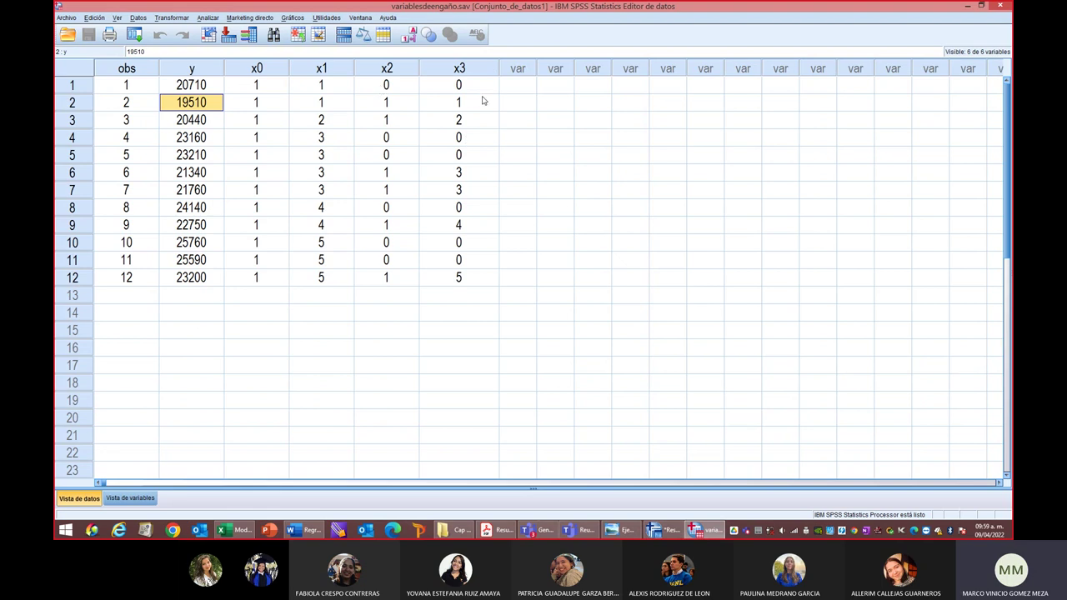
click(170, 17)
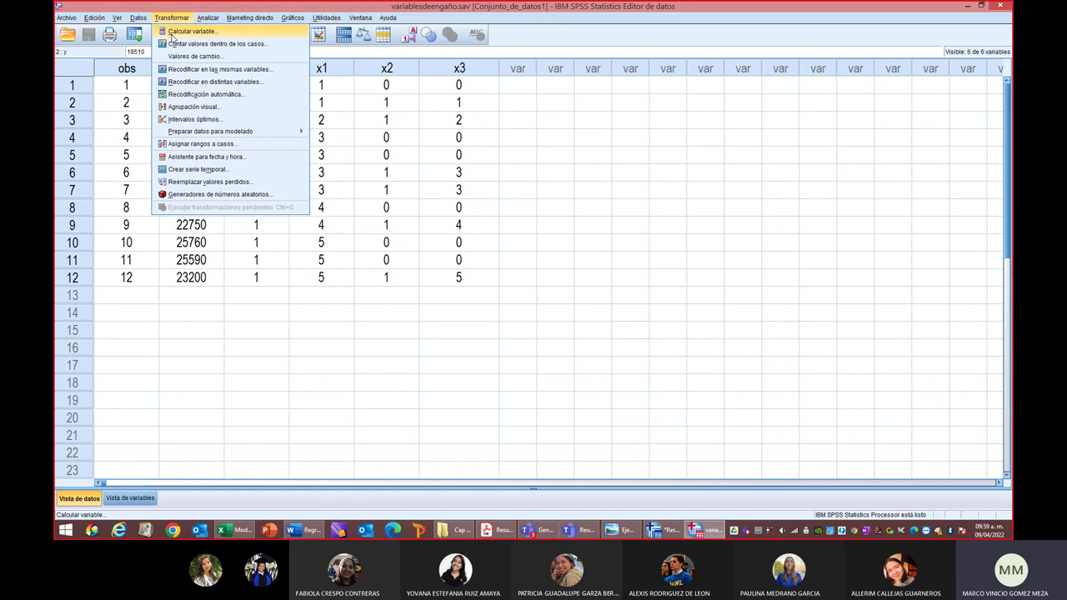
click(179, 31)
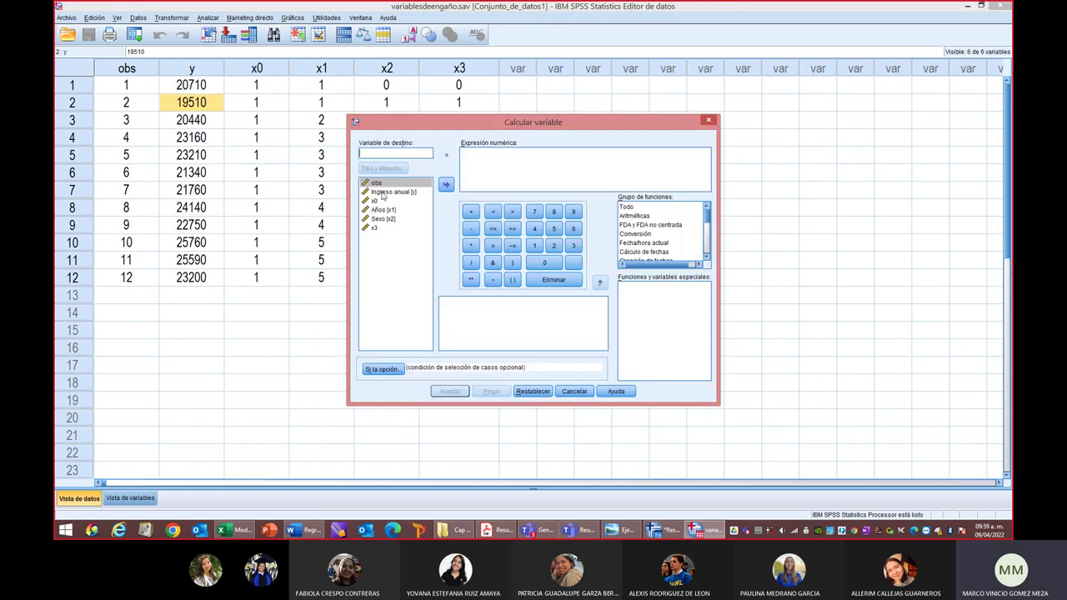
click(390, 192)
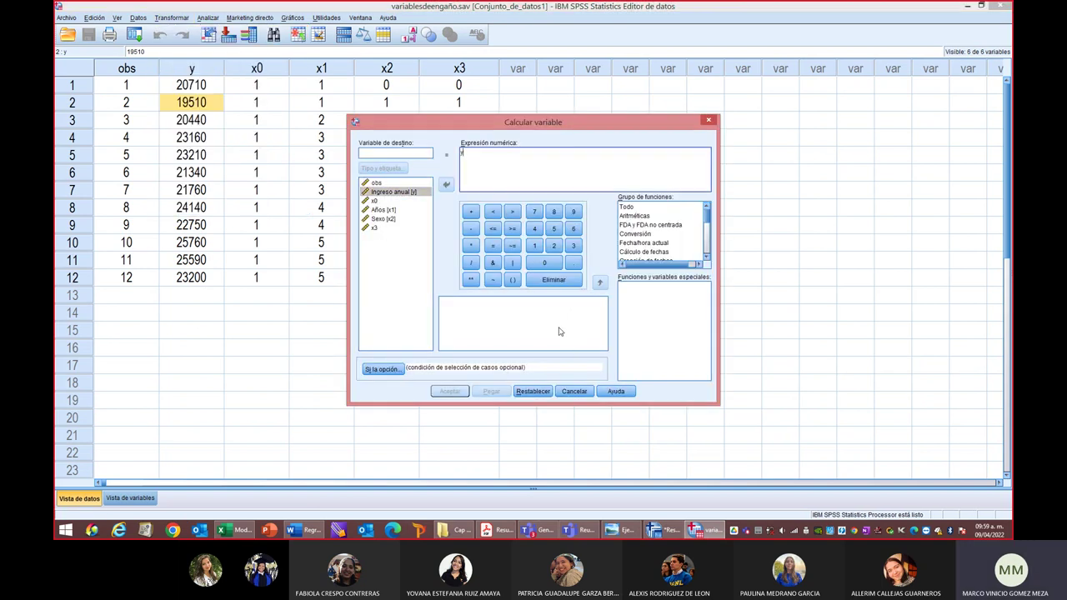
click(471, 280)
click(553, 246)
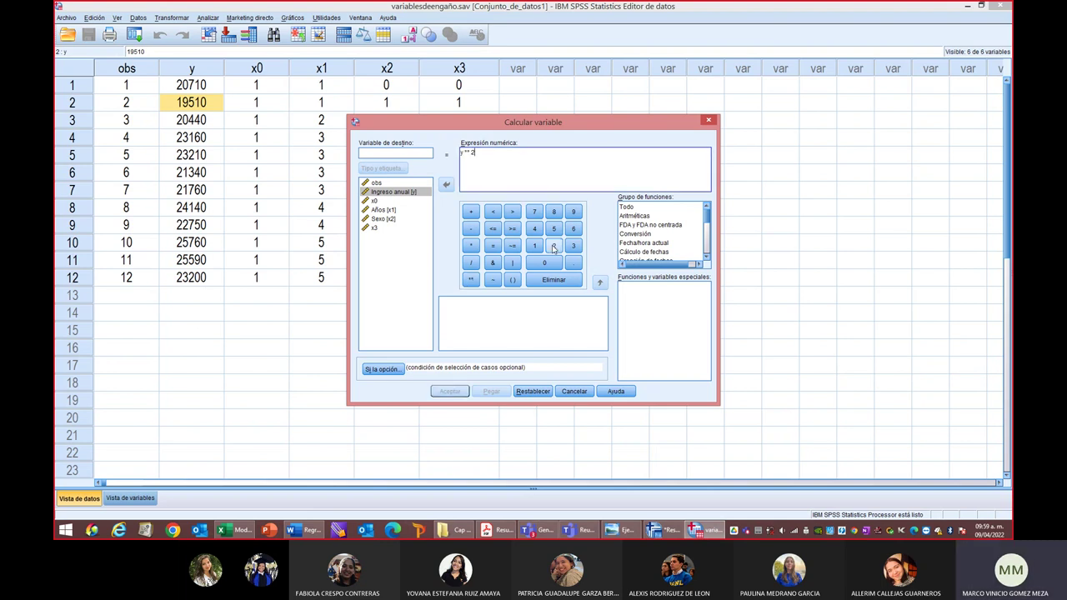
click(367, 151)
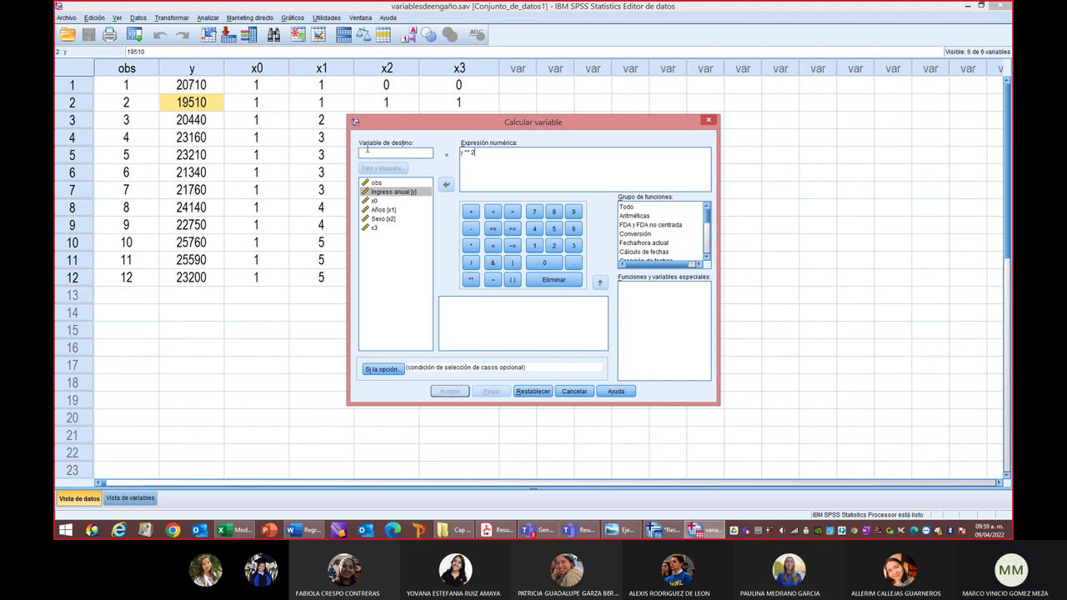
text(y)
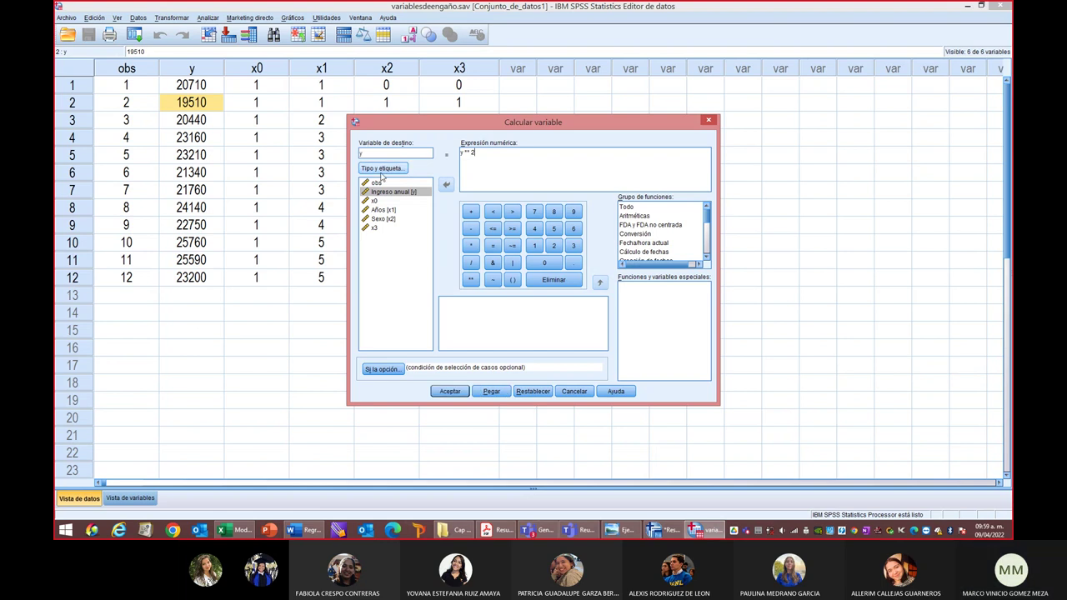
text(2)
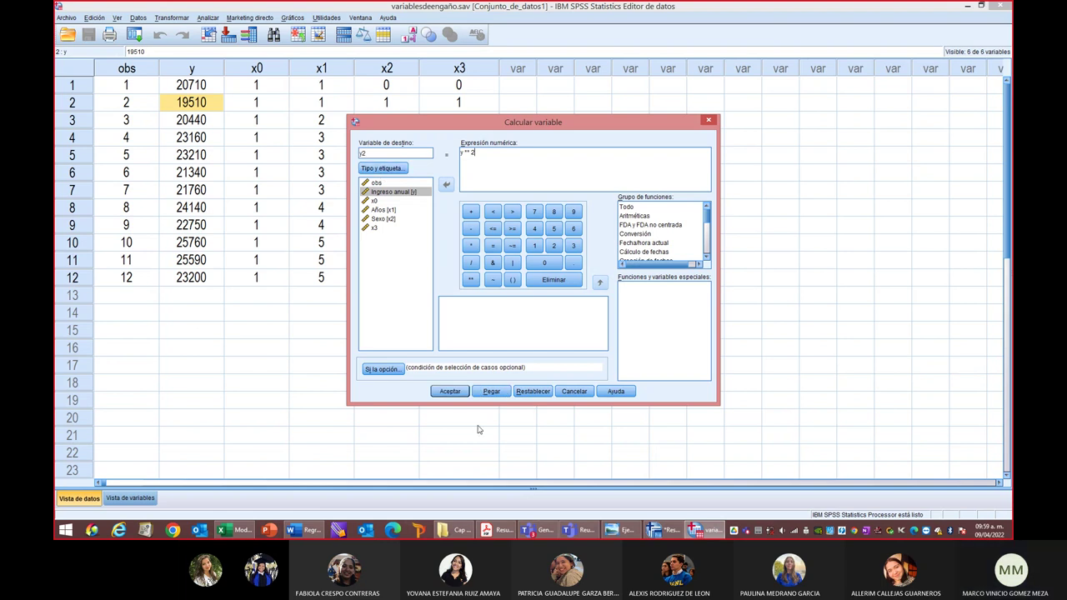
click(449, 391)
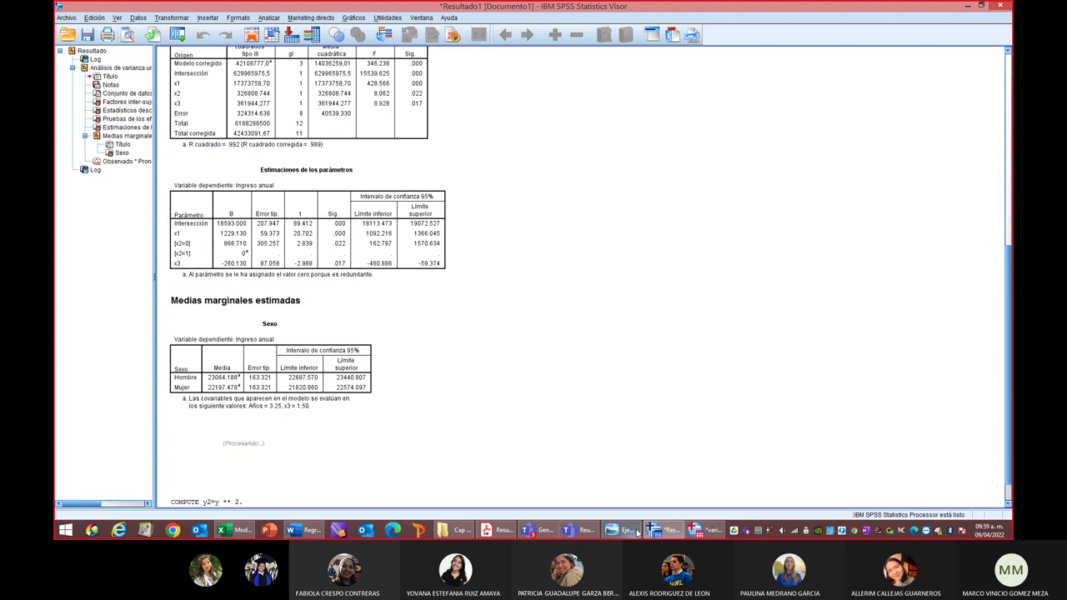
Return to the data editor and run descriptive statistics on y2, requesting only the sum
click(709, 532)
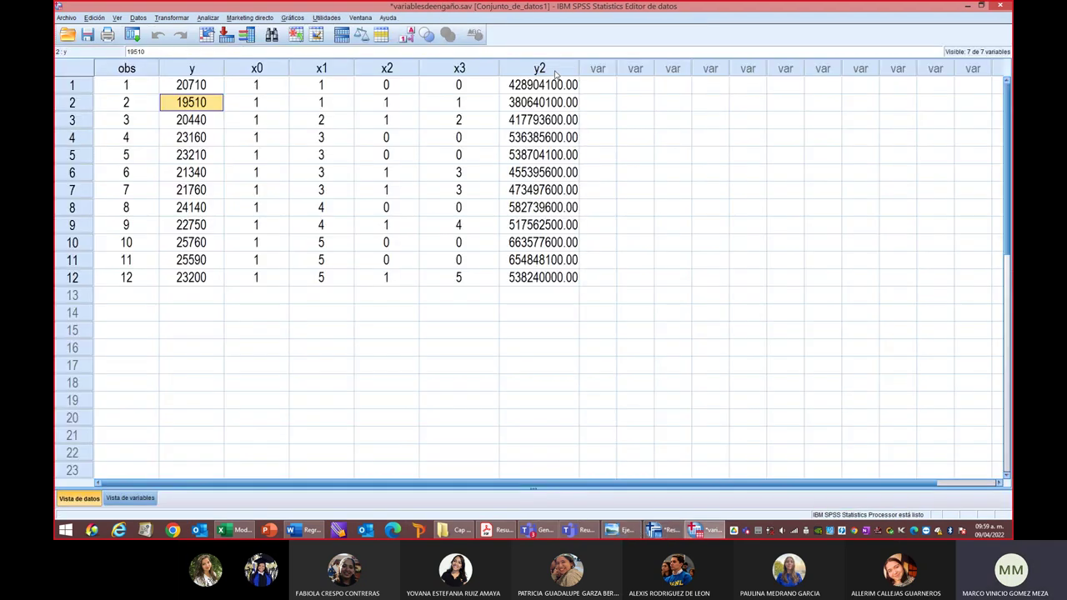
click(208, 17)
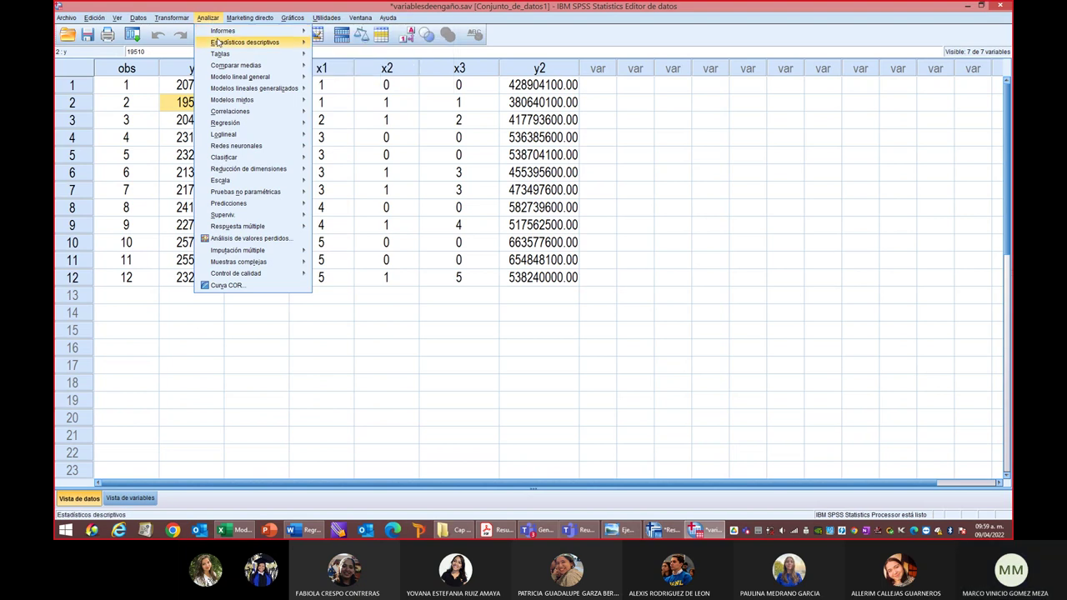
mouse_move(218, 42)
click(354, 53)
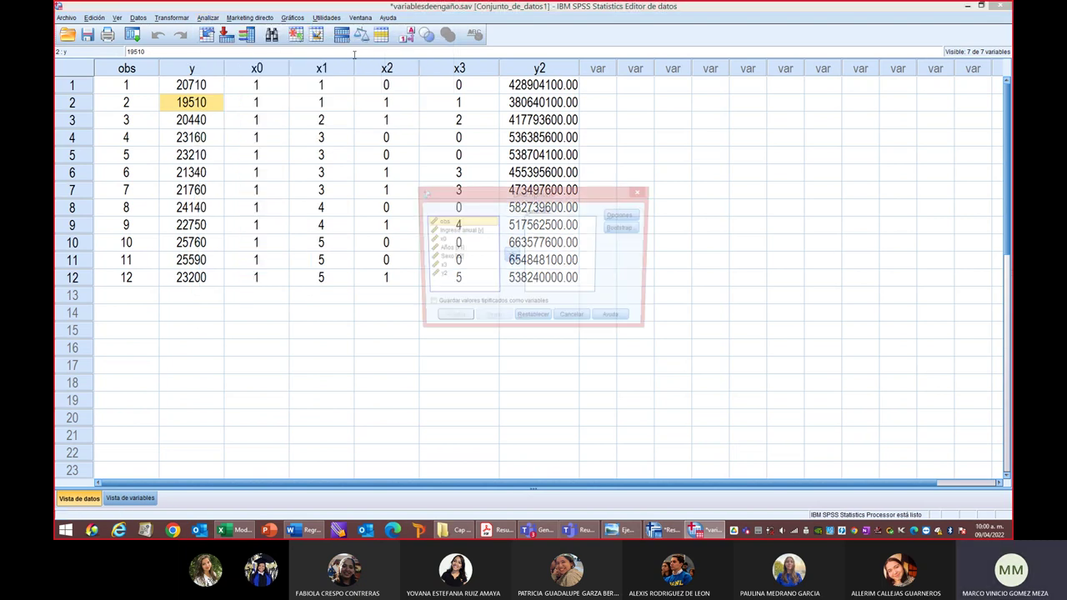
click(439, 276)
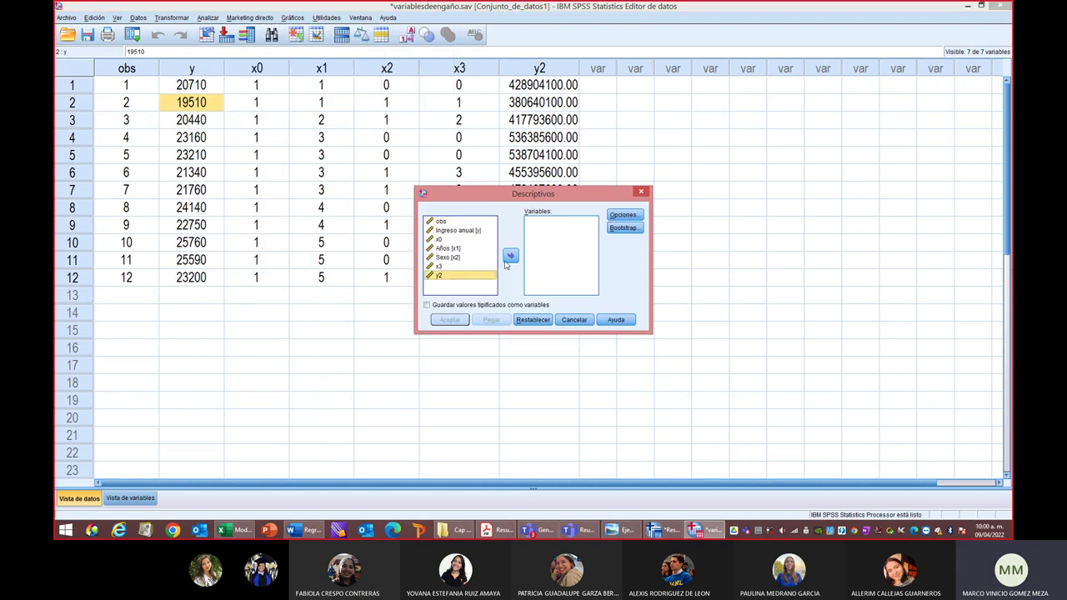
click(508, 259)
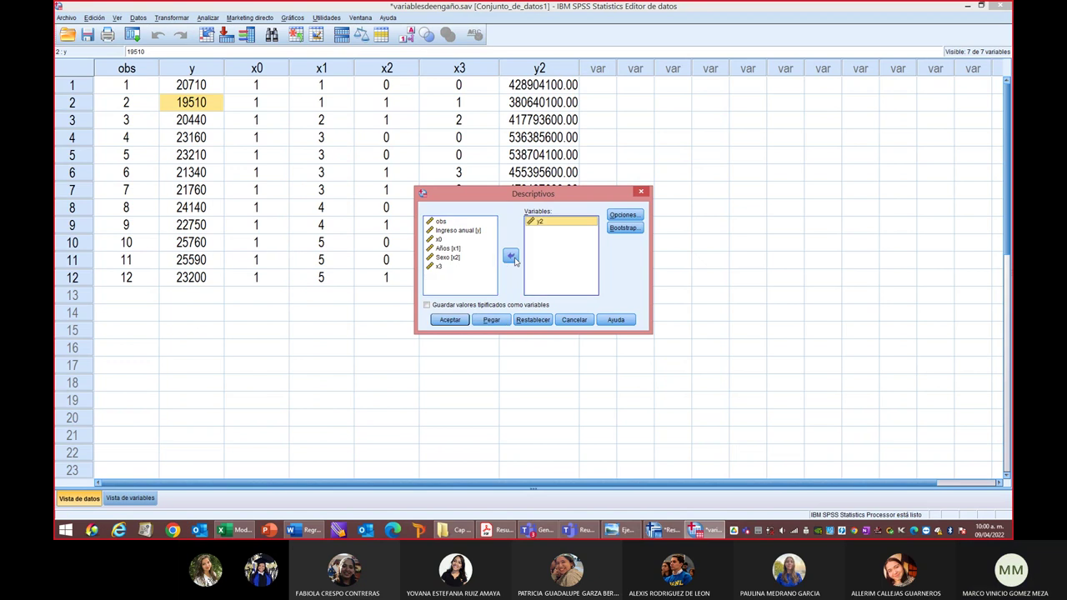
click(625, 216)
click(485, 185)
click(488, 211)
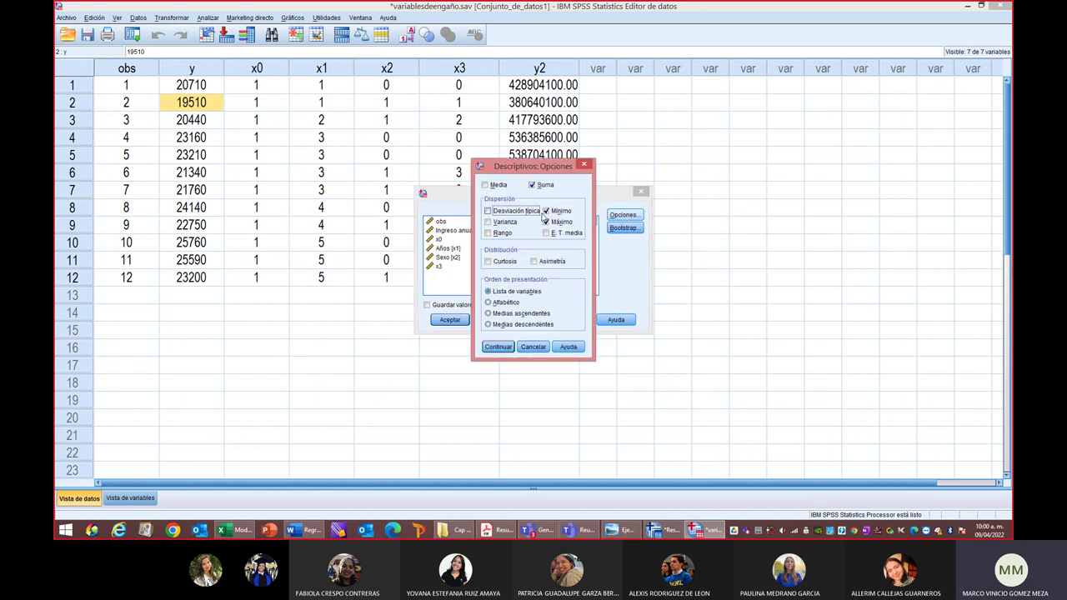
click(500, 347)
click(448, 320)
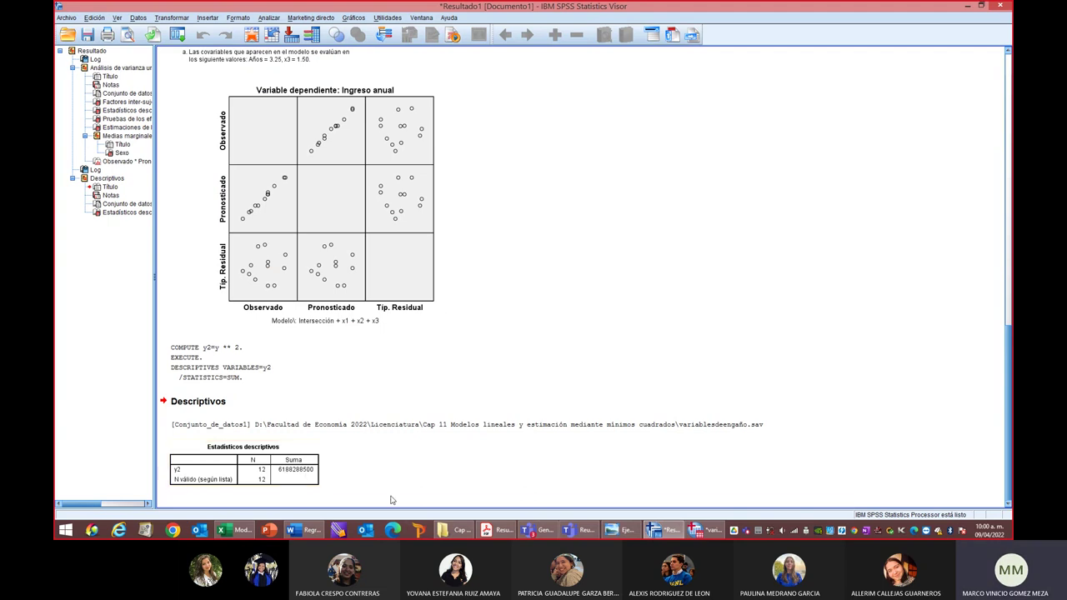
Switch to the results PDF in Adobe Acrobat Reader and compare the total sum of squares in the between-subjects effects table
click(493, 530)
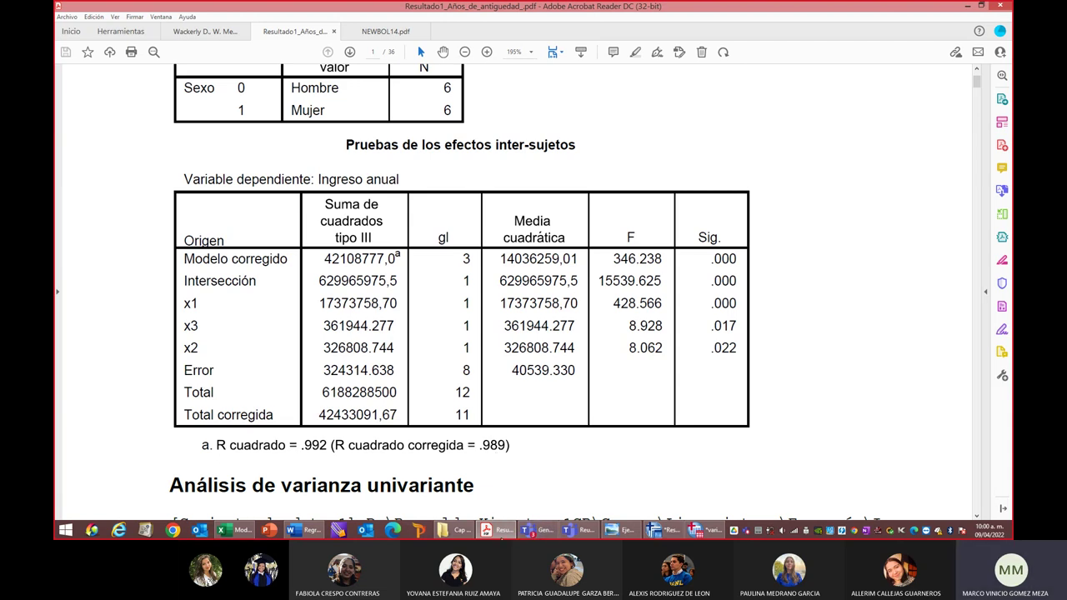
scroll(489, 473, up, 2)
scroll(466, 476, down, 1)
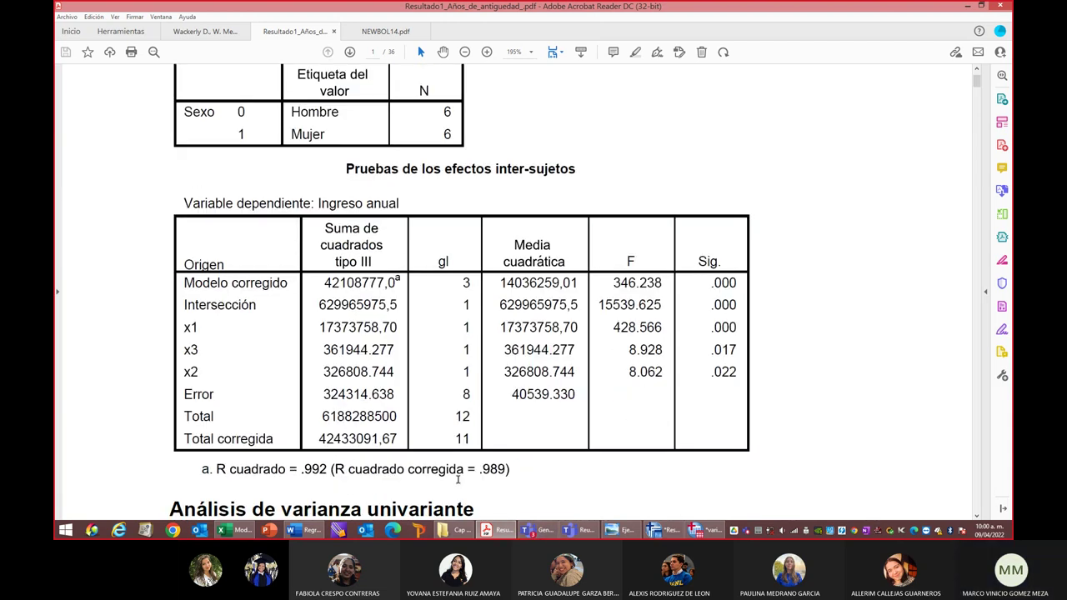
scroll(458, 479, down, 1)
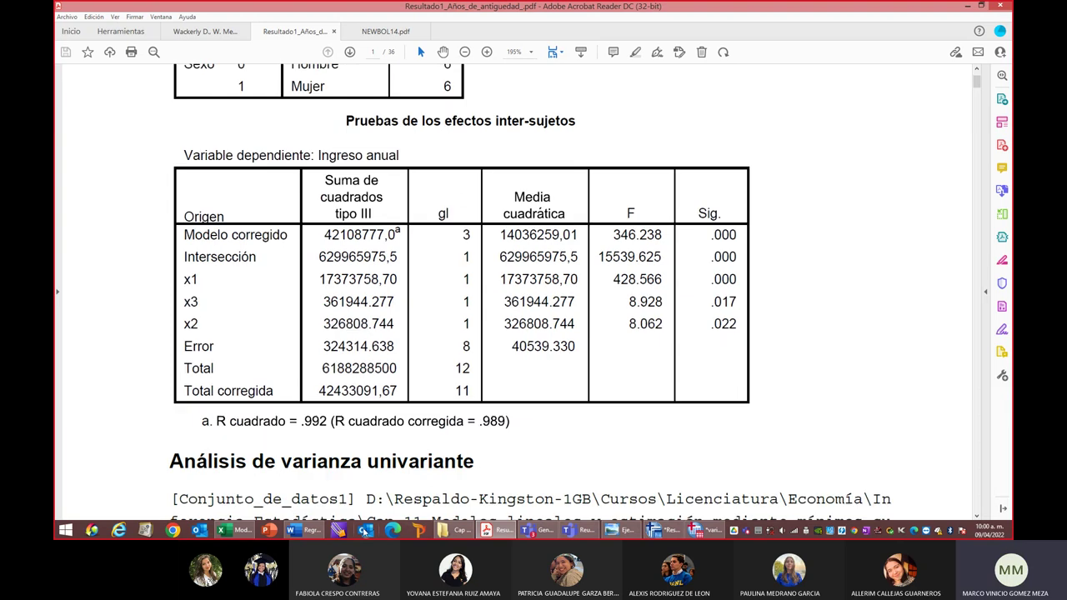
Return to the SPSS output viewer and copy the descriptive statistics table of annual income by sex
click(673, 531)
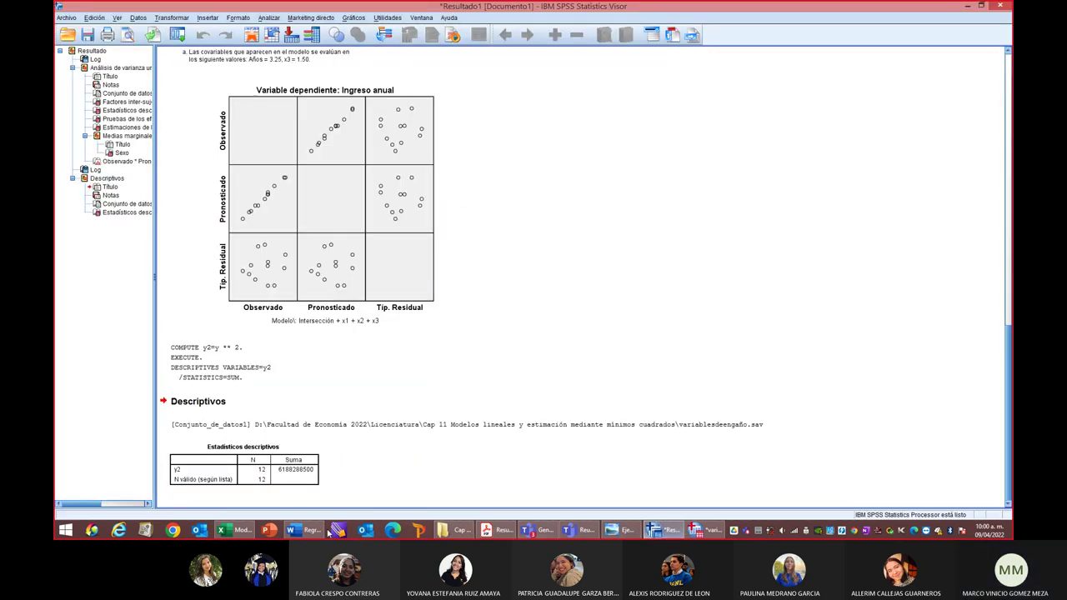
click(121, 153)
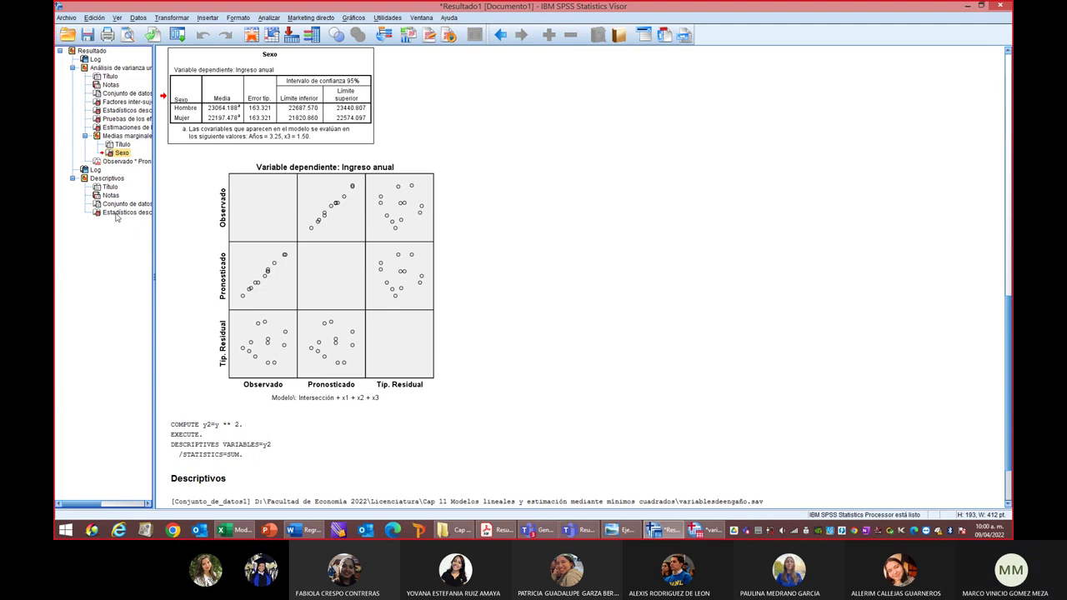
click(115, 94)
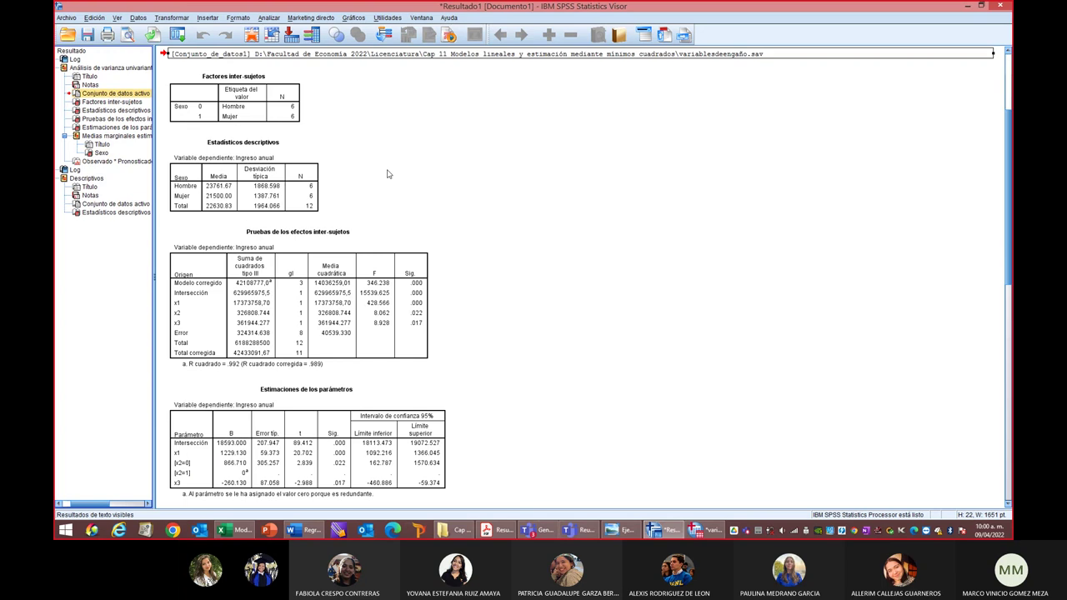
right_click(253, 194)
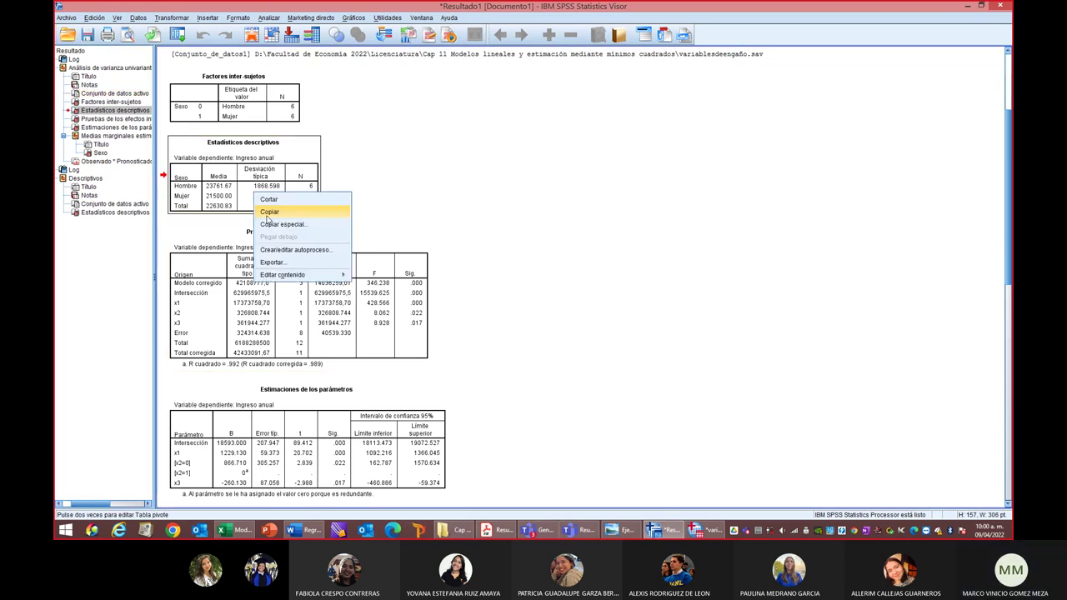
click(267, 214)
Switch to Excel, create a blank workbook and paste the copied descriptive statistics table starting at cell B3
click(233, 530)
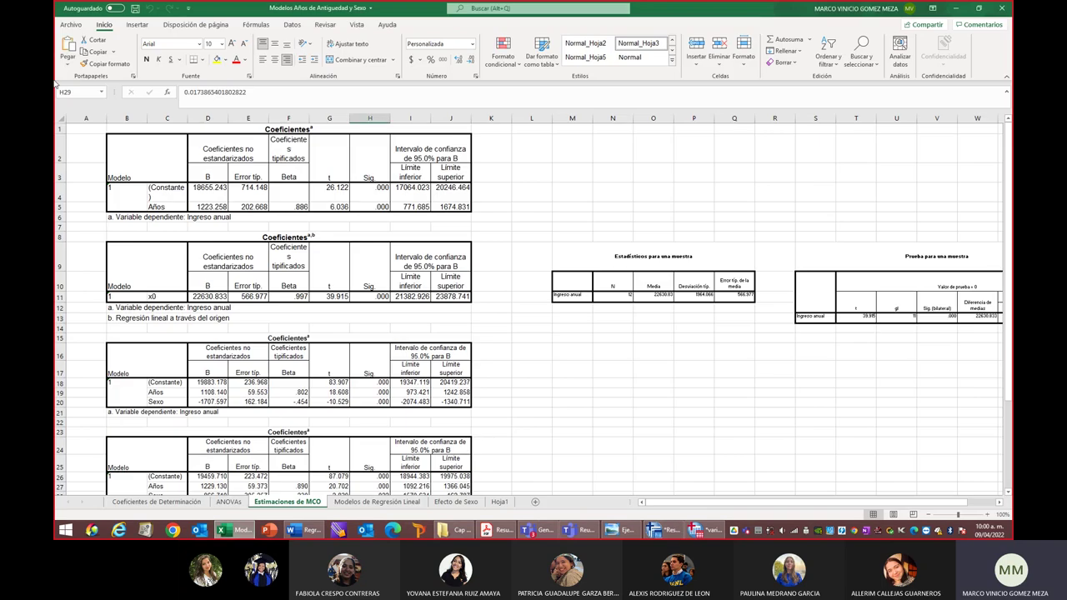
click(73, 26)
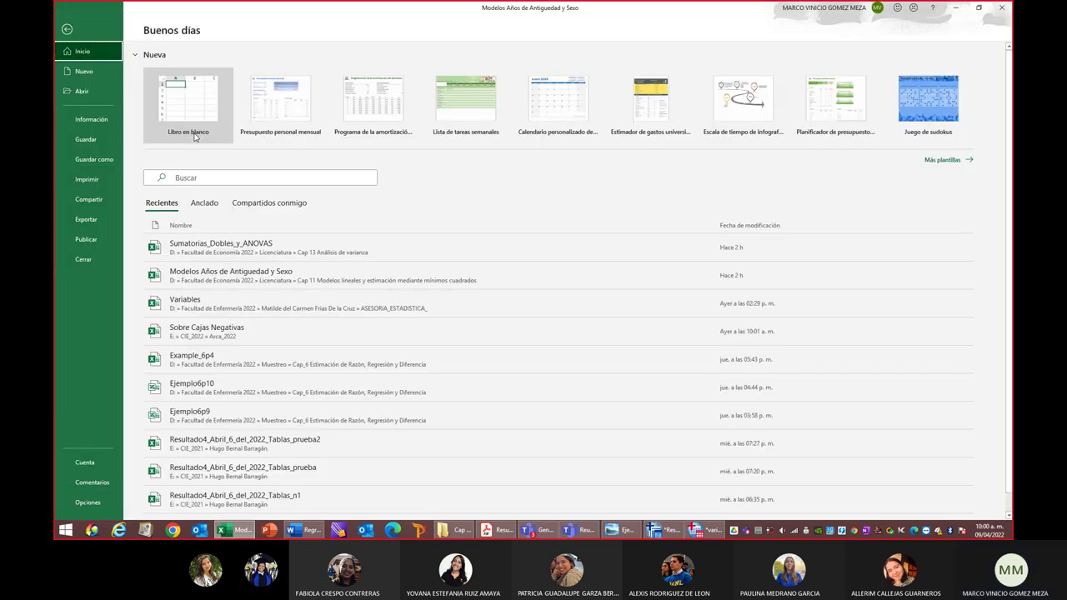
click(194, 108)
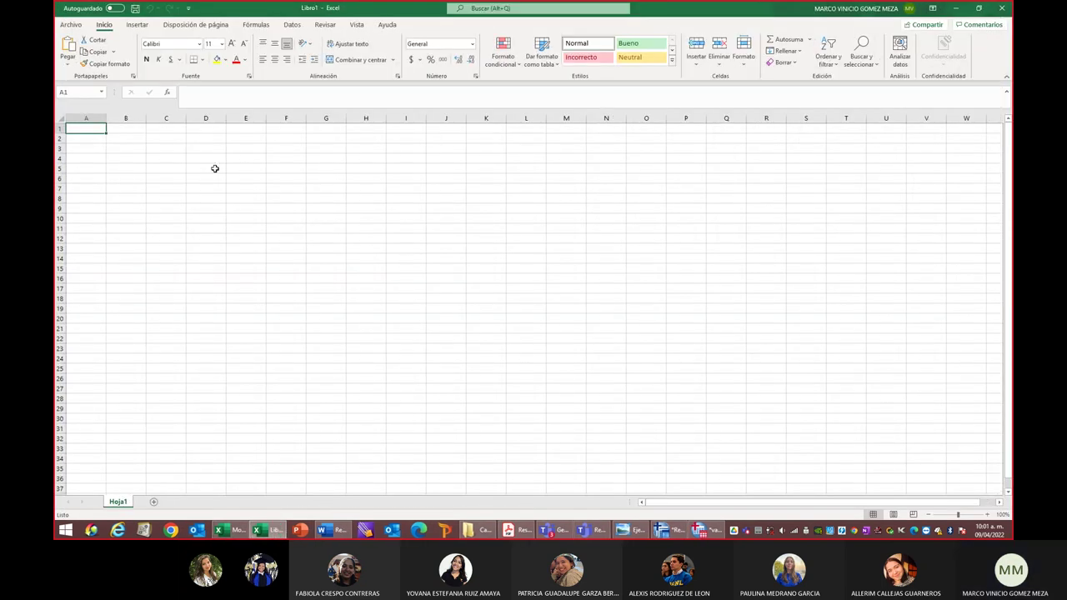
click(138, 148)
right_click(138, 148)
click(166, 197)
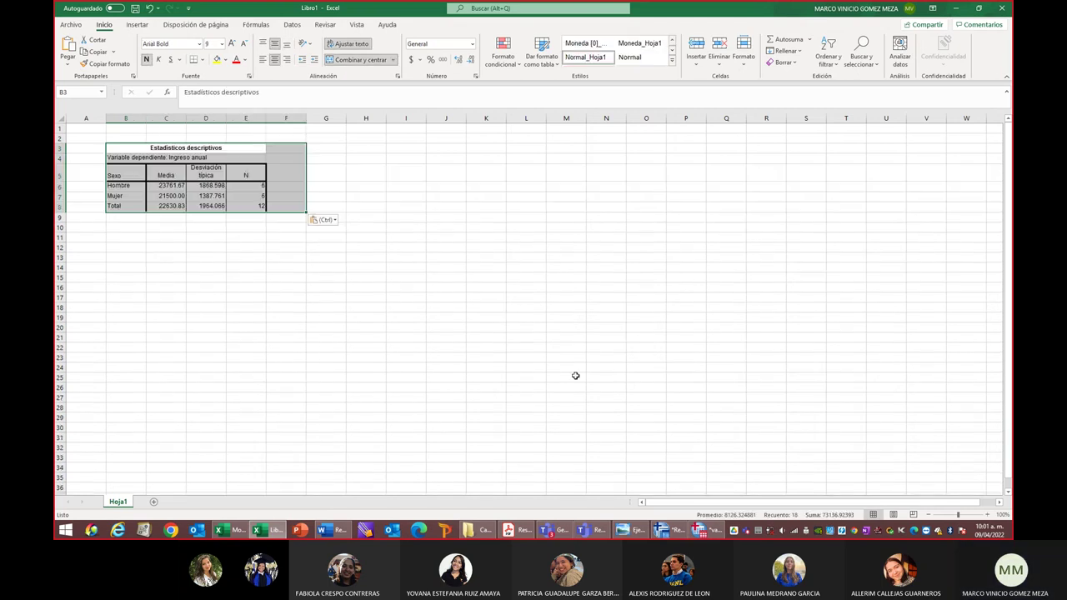
Square the total standard deviation in cell F8 with the formula =D8^2
click(986, 514)
scroll(363, 287, up, 7)
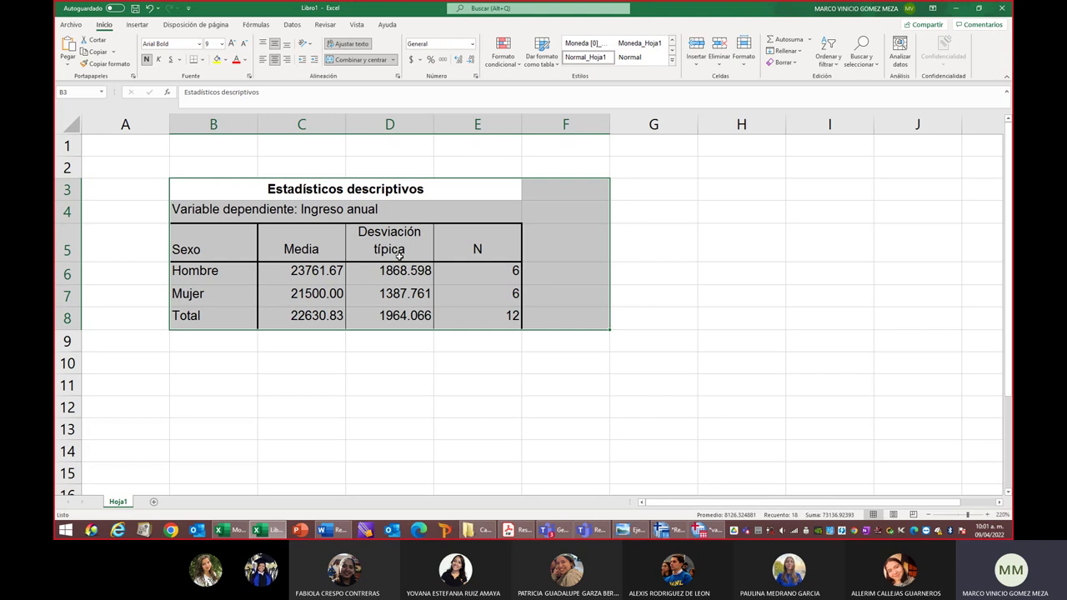
click(404, 315)
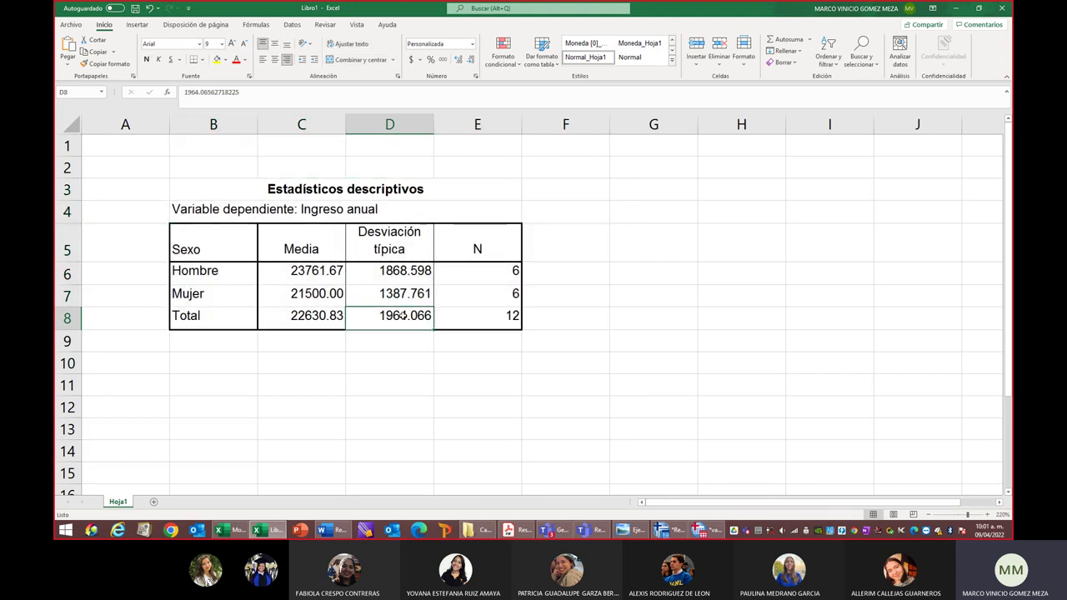
click(578, 318)
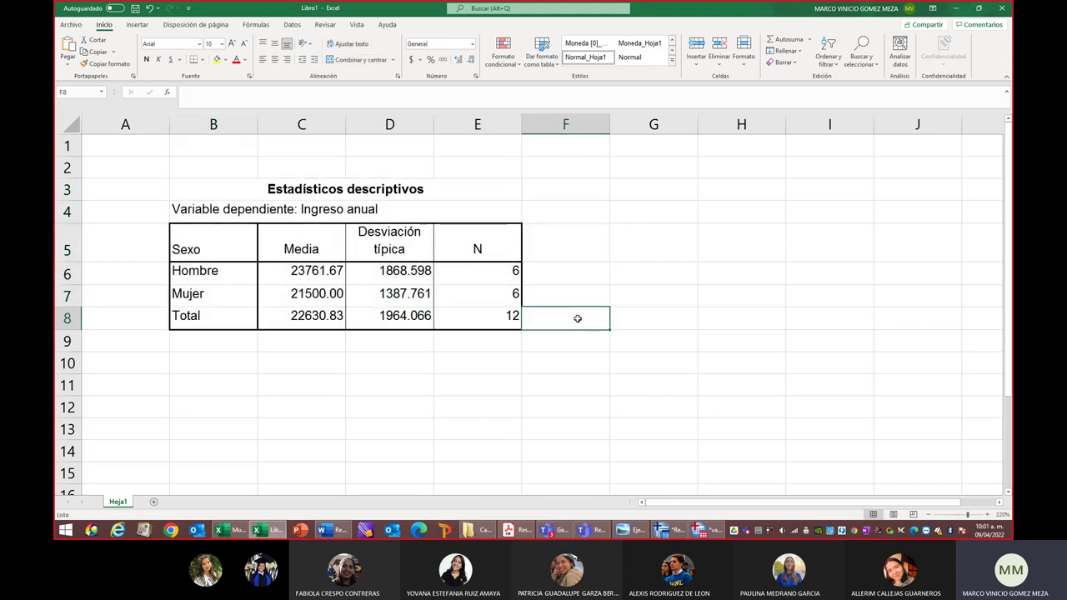
text(=)
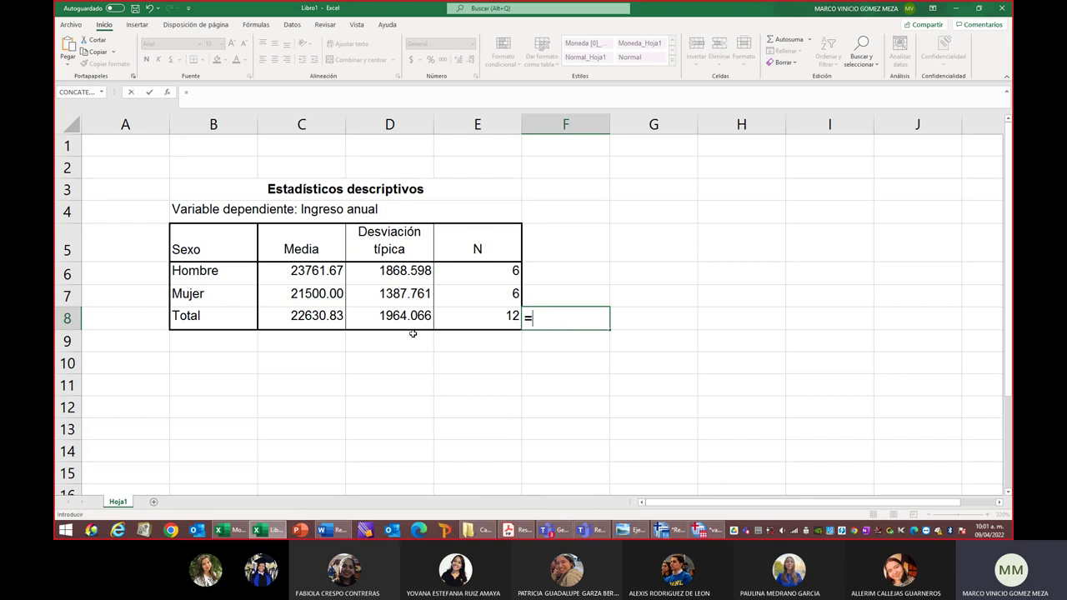
click(394, 316)
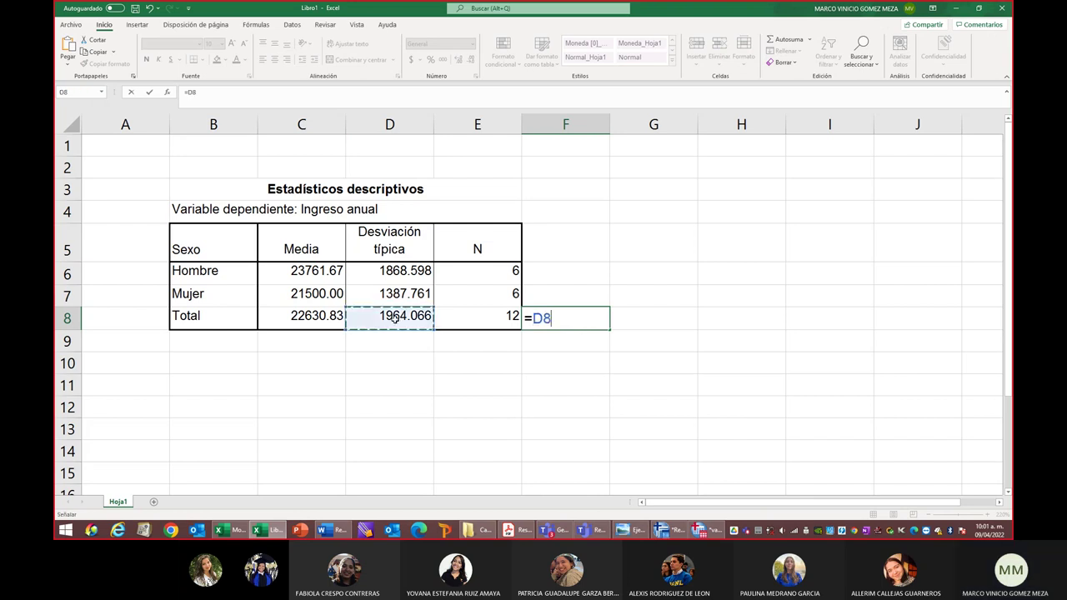
text(^2)
key(Return)
right_click(571, 318)
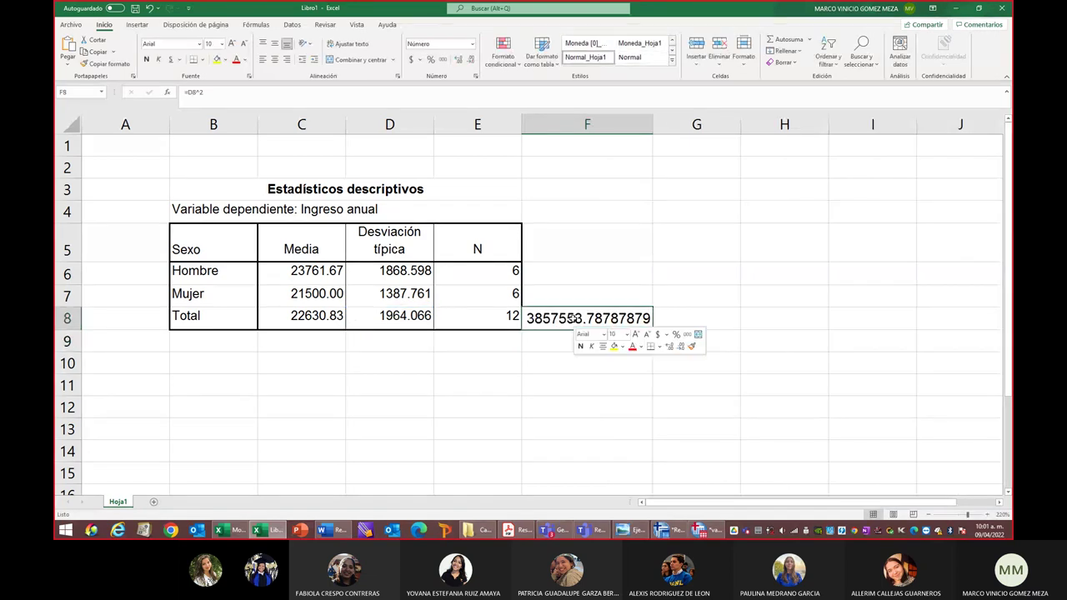
Format the squared standard deviation in cell F8 as a number with a thousands separator
click(639, 269)
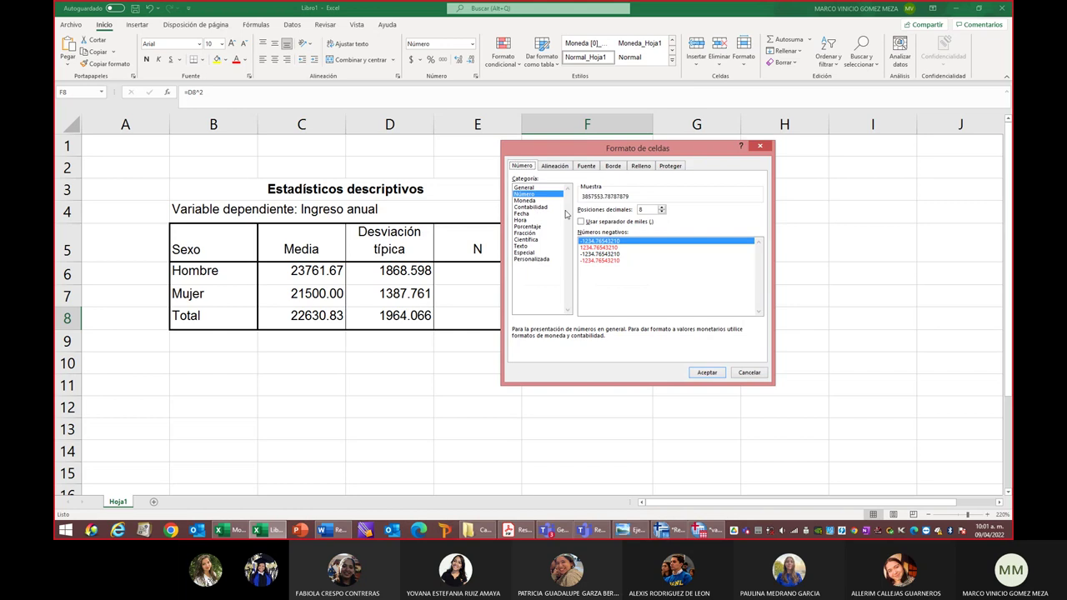
click(581, 222)
click(706, 372)
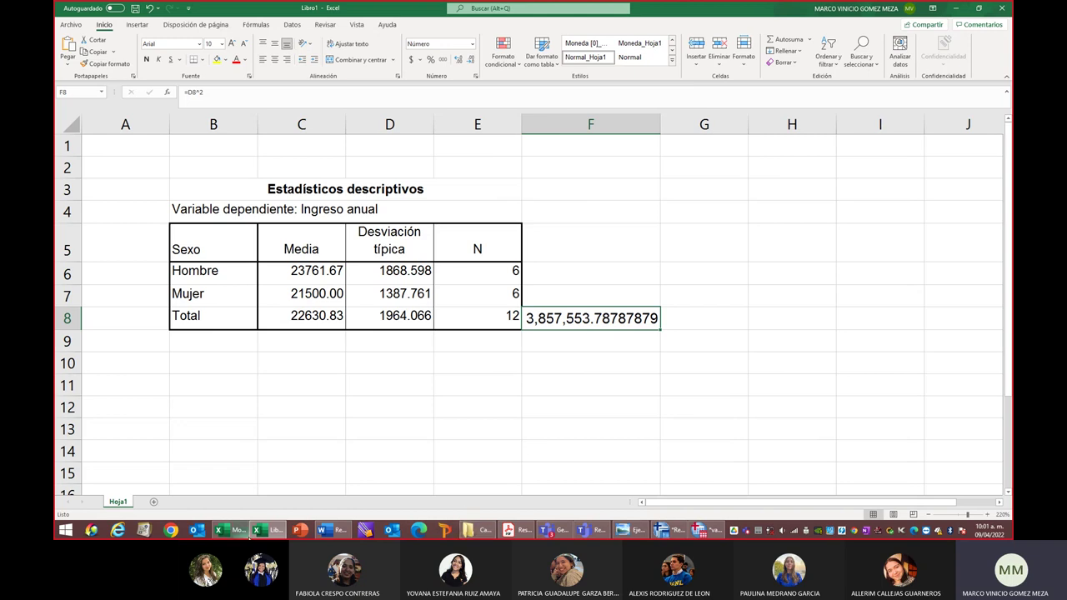
Check the corrected total's degrees of freedom in the Acrobat Reader results PDF, and in Excel enter the formula =F8*11 in cell G8
click(513, 530)
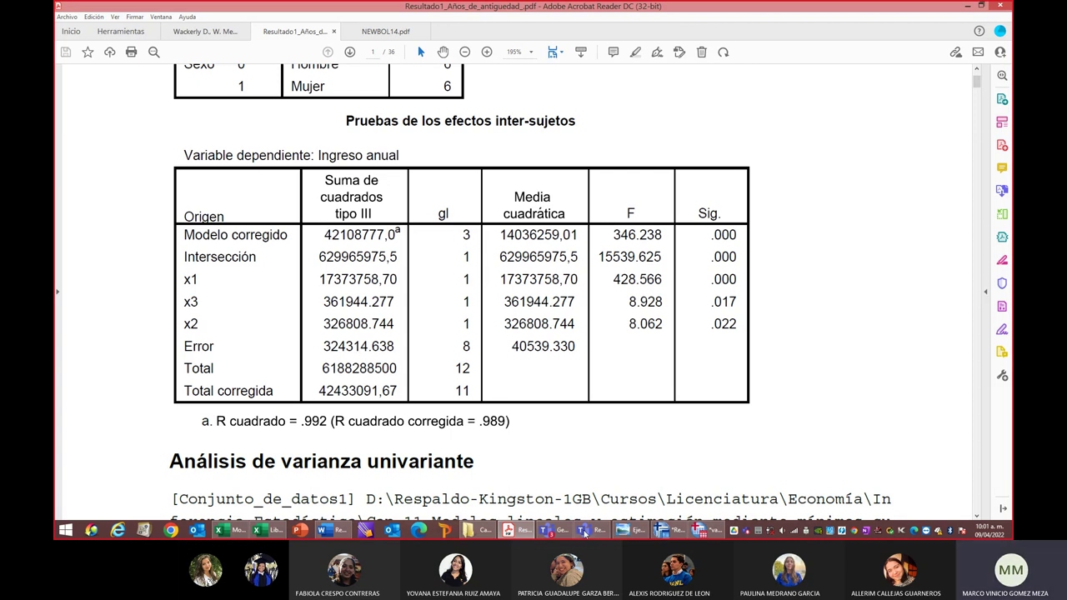
click(267, 530)
click(704, 315)
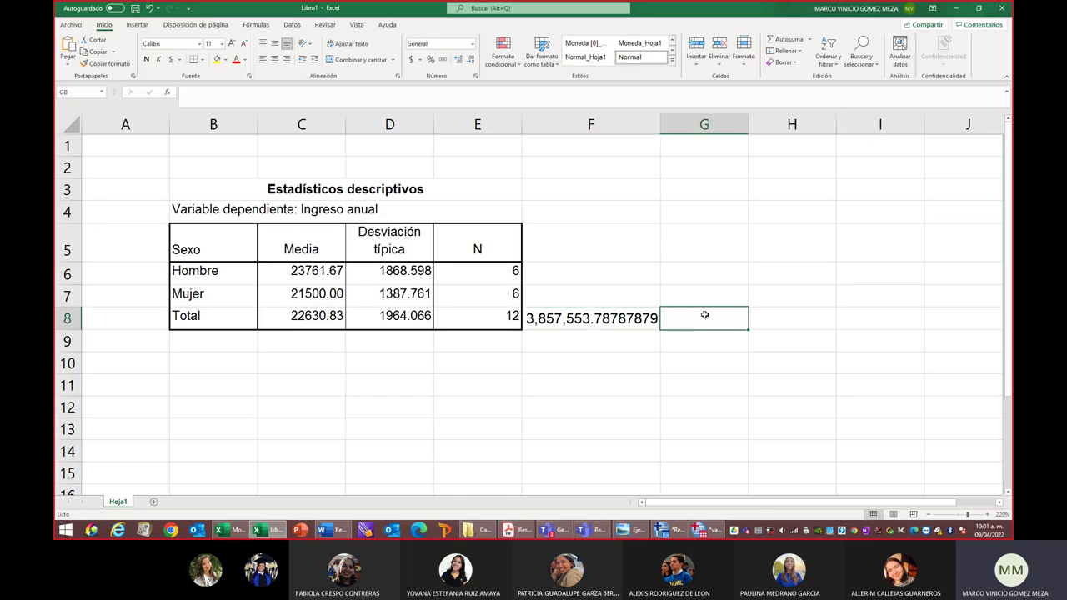
text(=)
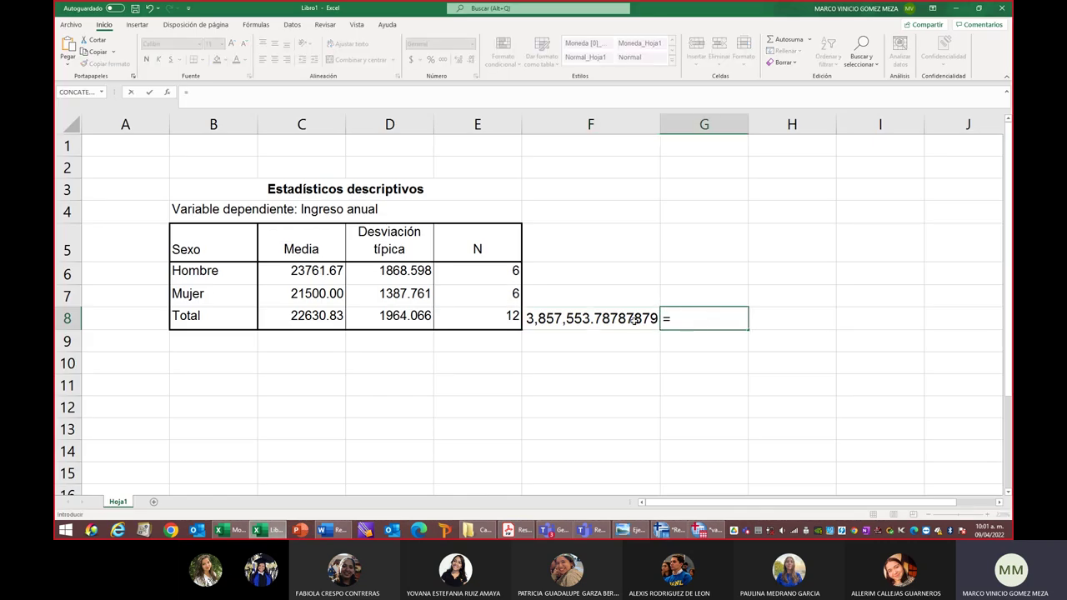
click(611, 320)
text(*)
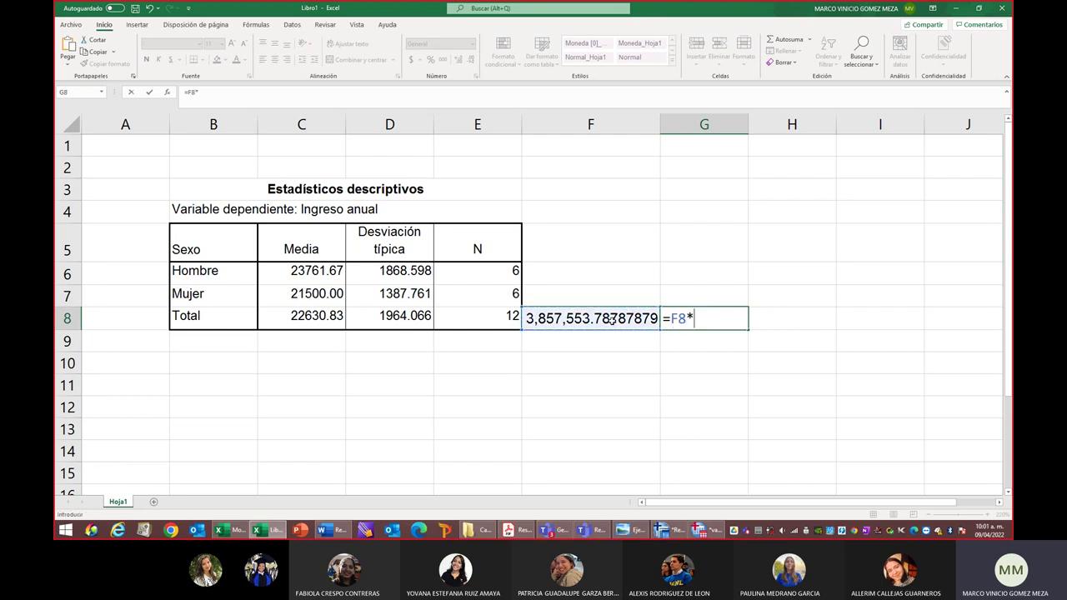
text(11)
key(Return)
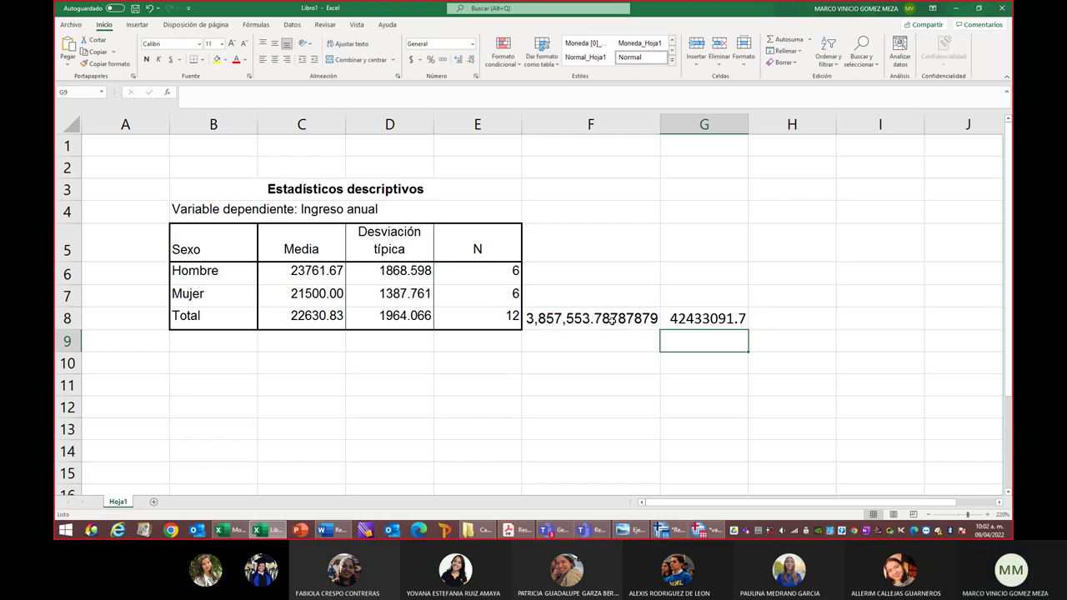
Format cell G8 as a number with two decimal places and a thousands separator
right_click(698, 318)
click(725, 273)
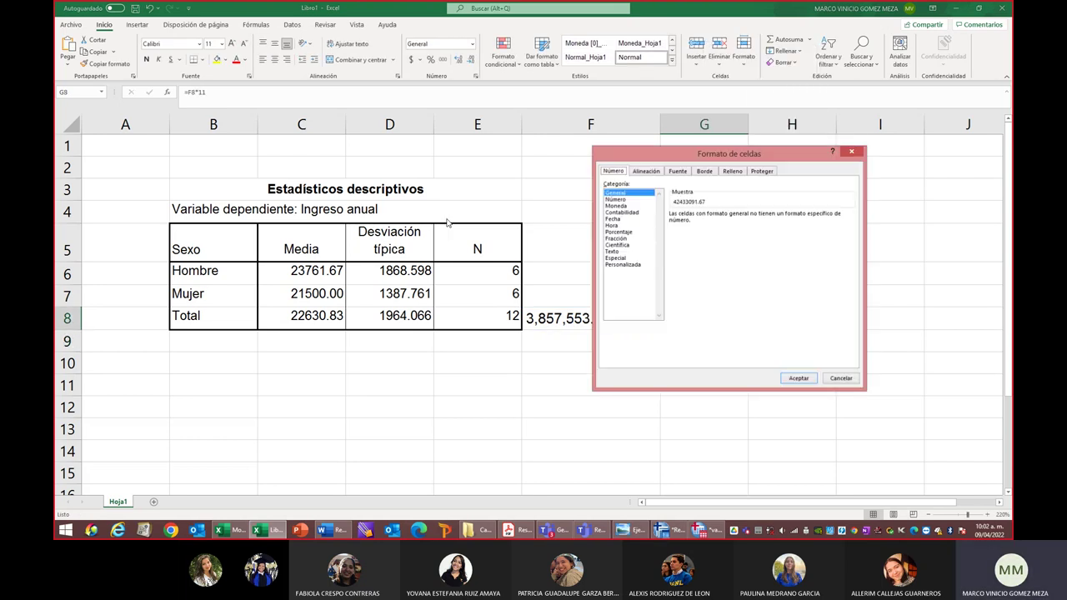
click(615, 200)
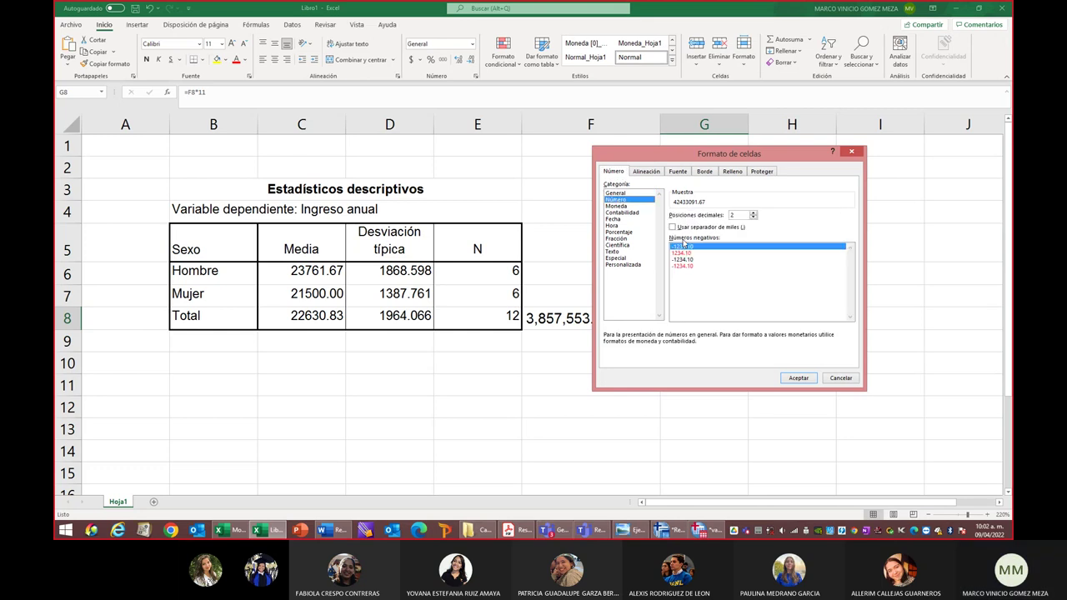
click(798, 377)
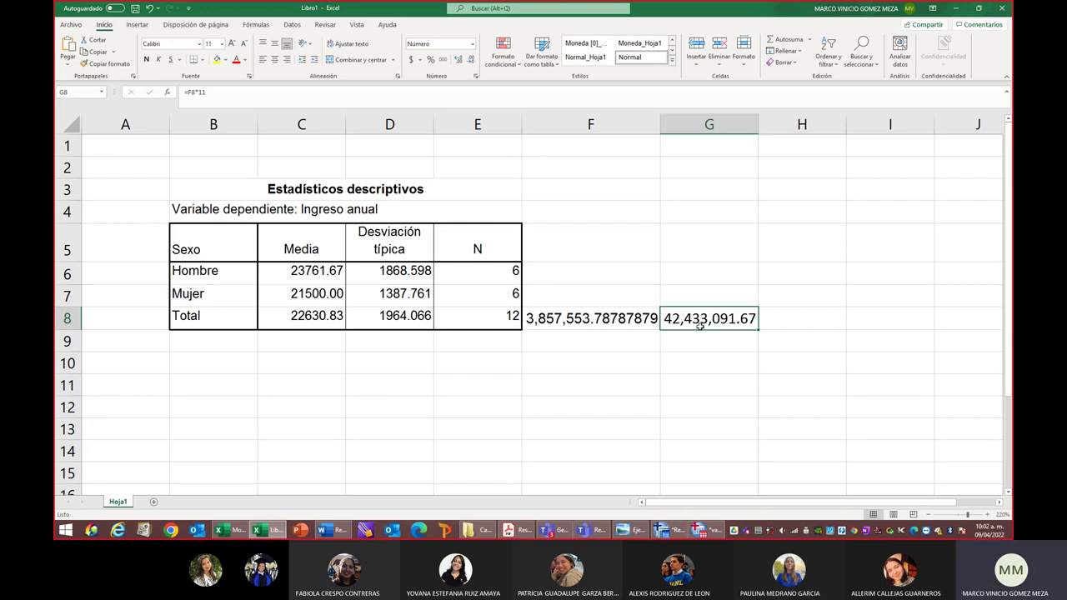
Compare the corrected total sum of squares in the Acrobat Reader results PDF with the Excel calculation in G8
click(515, 530)
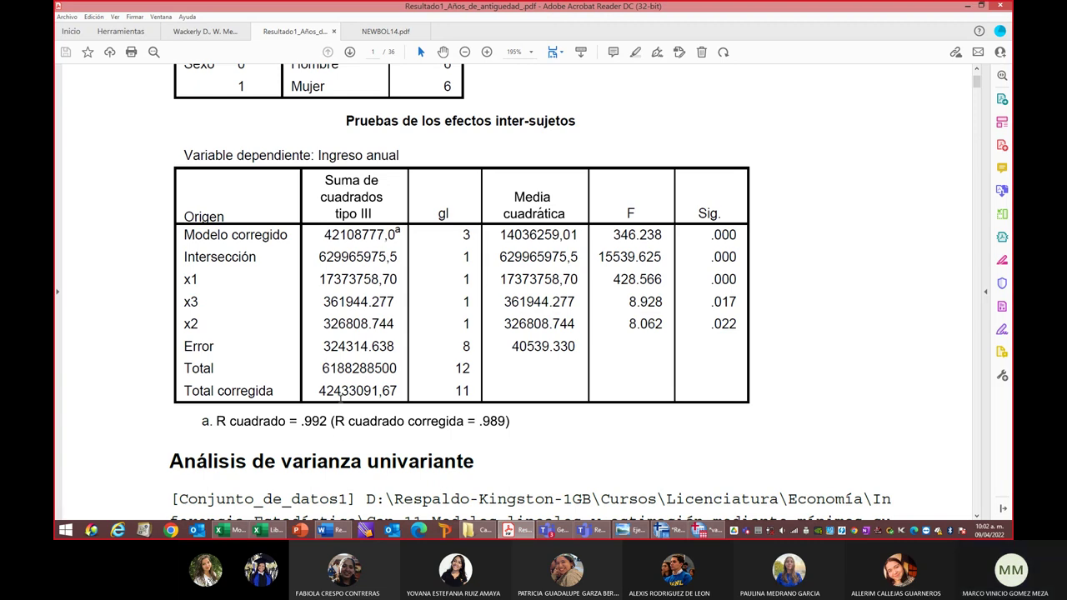
drag(319, 391, 397, 391)
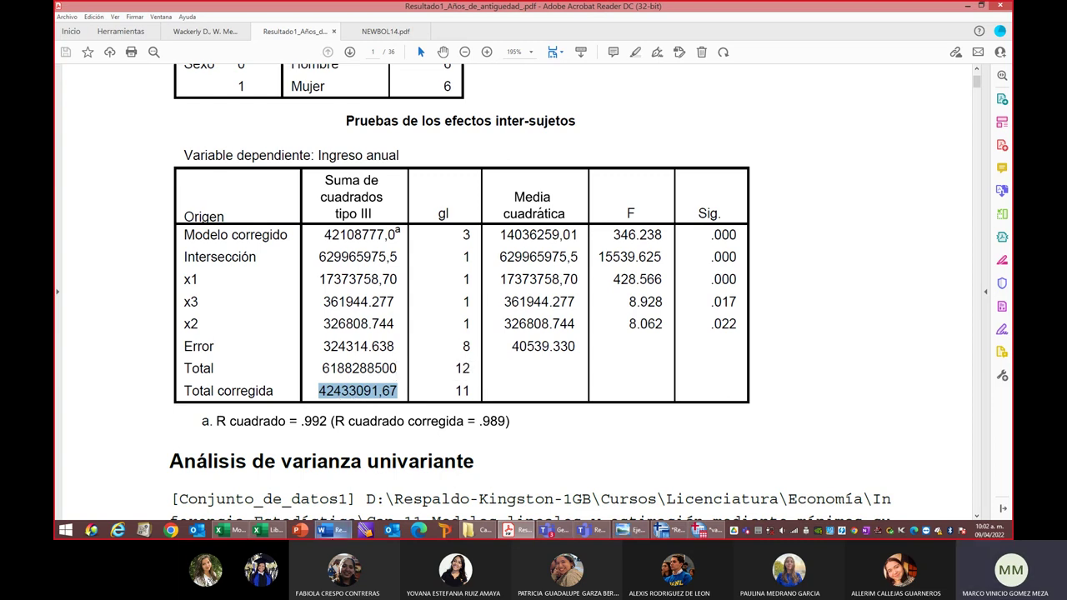
click(276, 534)
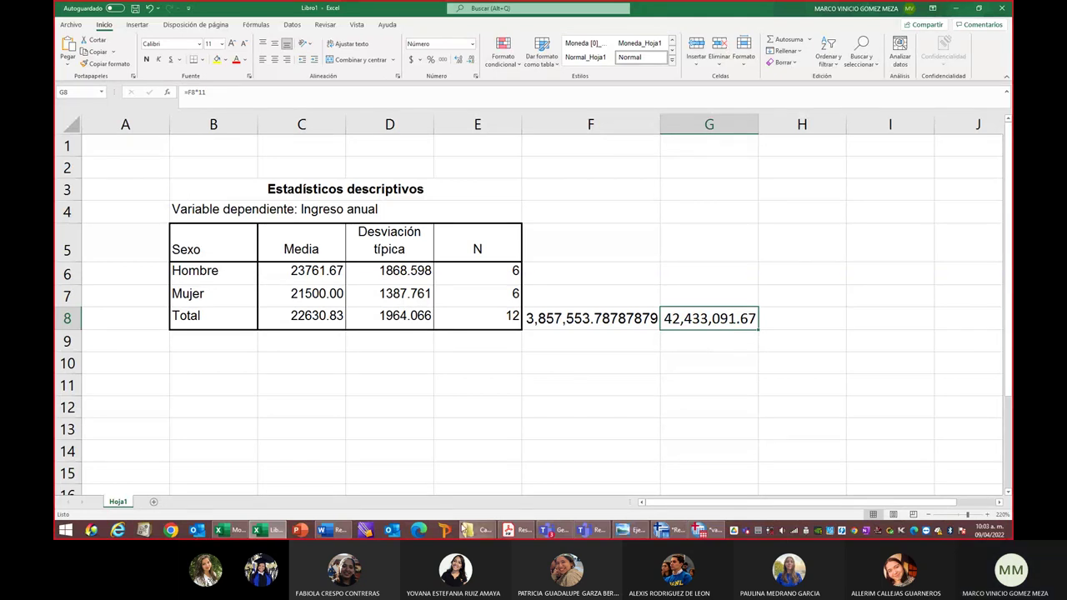
click(512, 530)
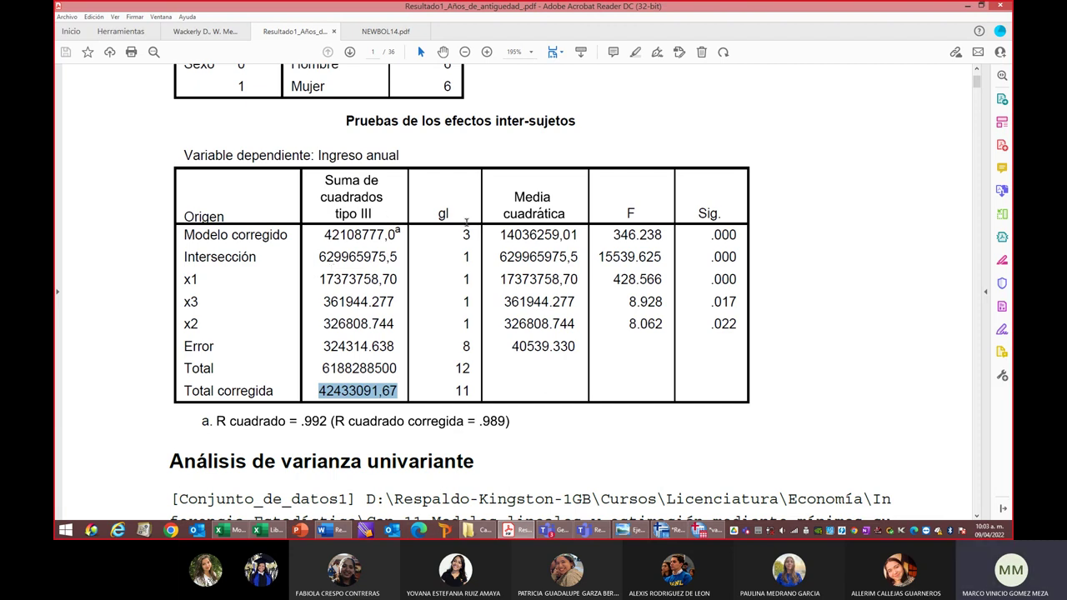
scroll(464, 252, up, 5)
scroll(464, 253, down, 3)
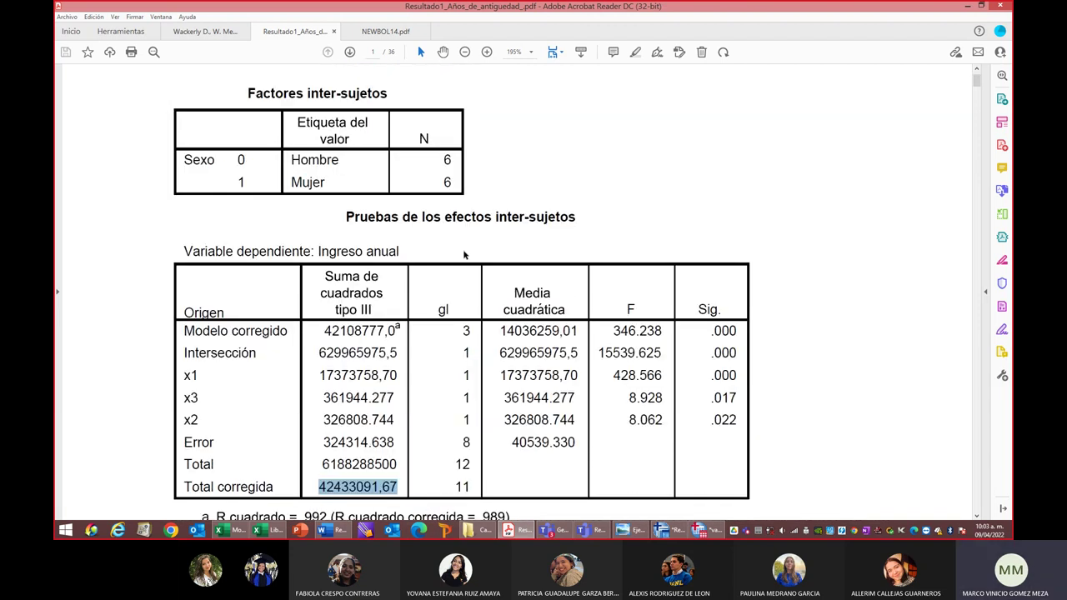
scroll(464, 254, down, 2)
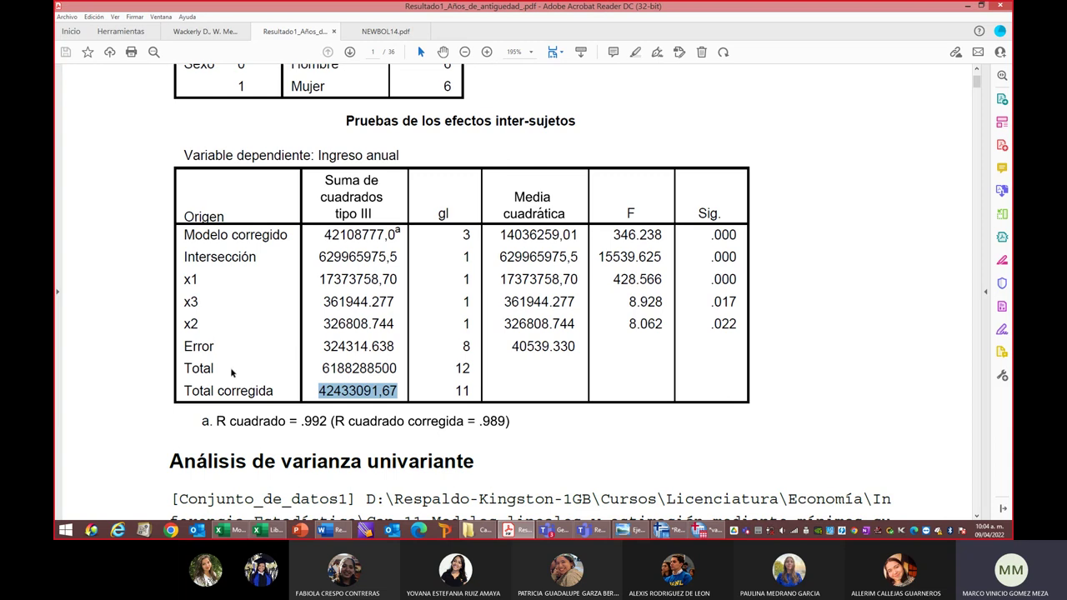
Examine the Error row's sum of squares, degrees of freedom and mean square in the between-subjects effects table
click(324, 346)
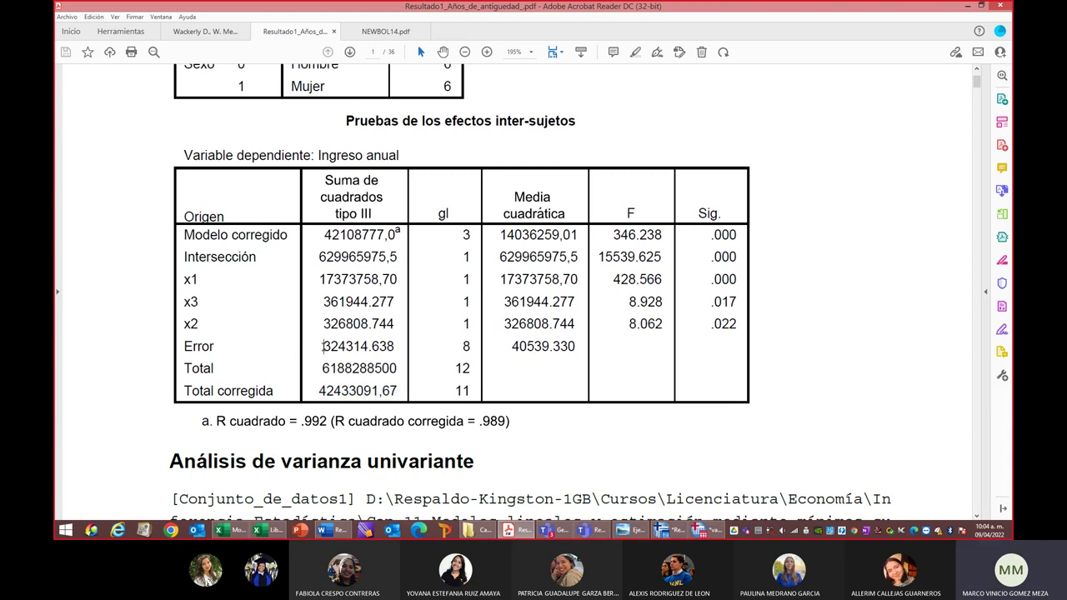
drag(323, 346, 395, 347)
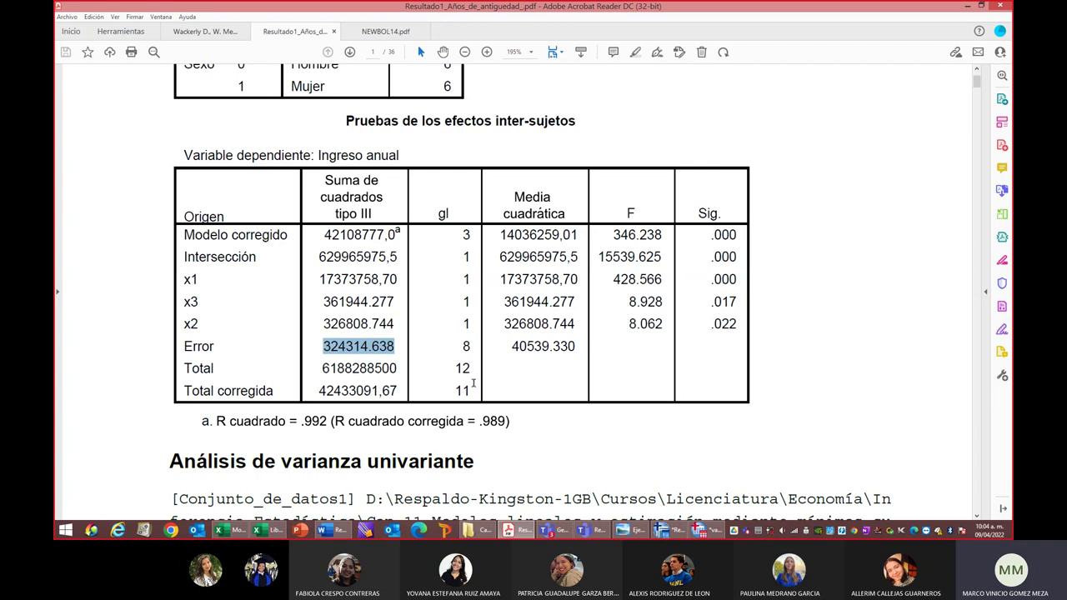
drag(472, 347, 461, 347)
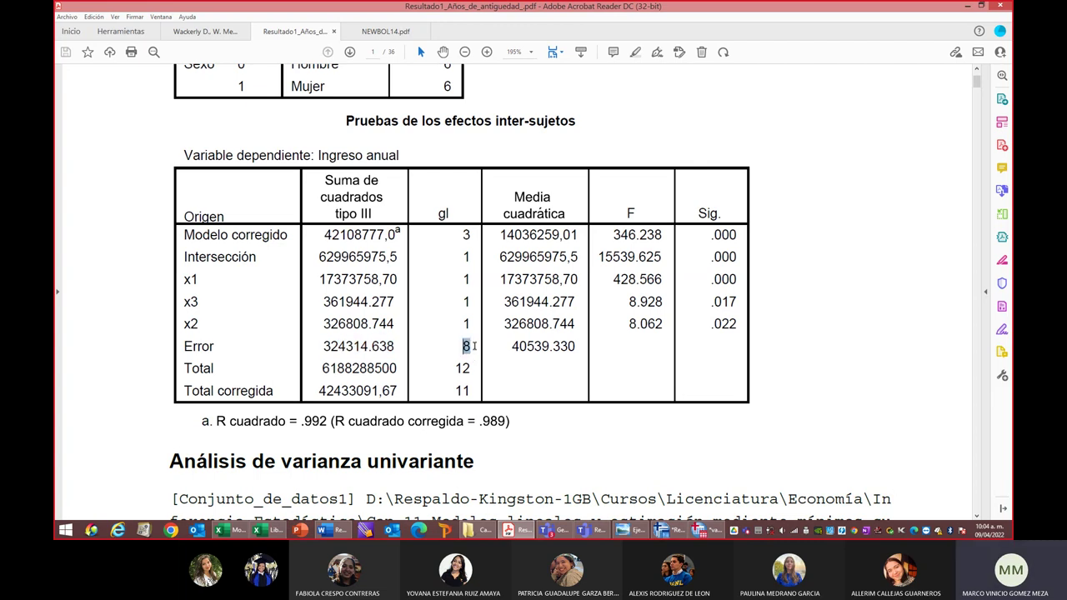
click(560, 363)
drag(513, 346, 572, 342)
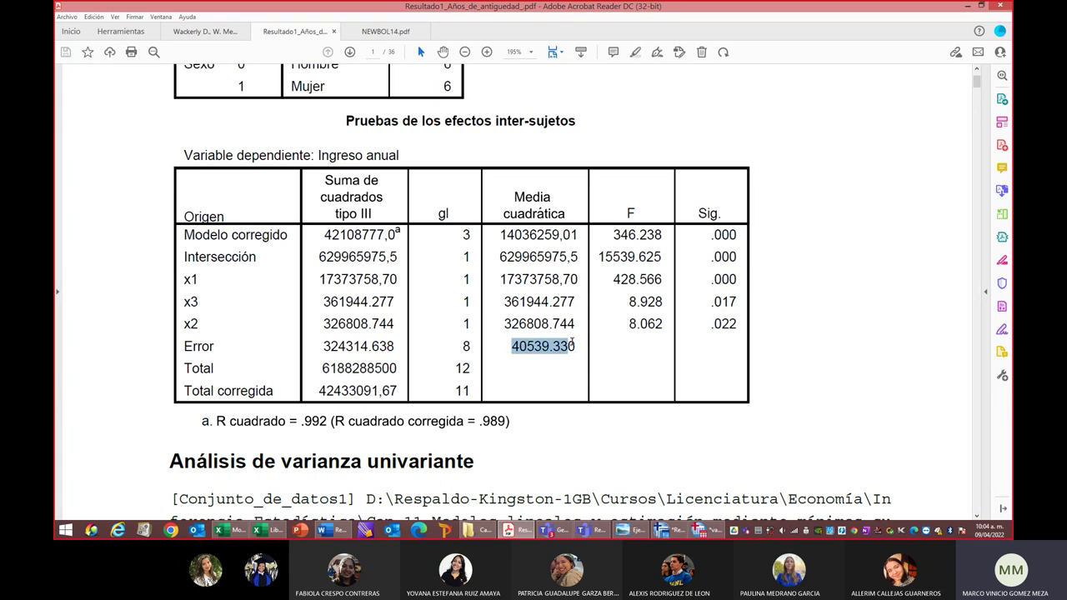
drag(323, 345, 395, 346)
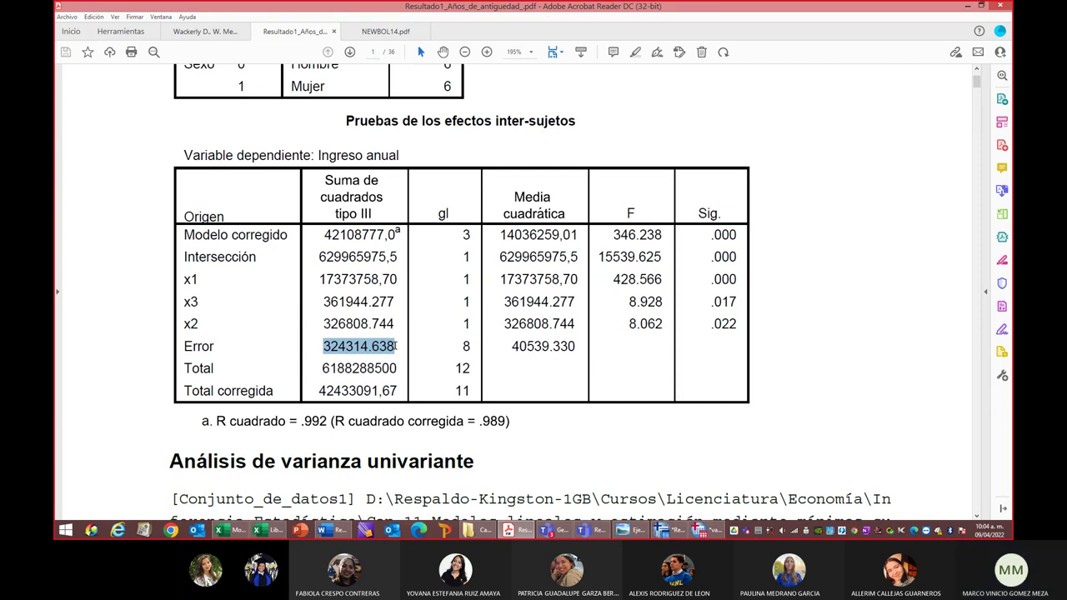
drag(511, 346, 575, 346)
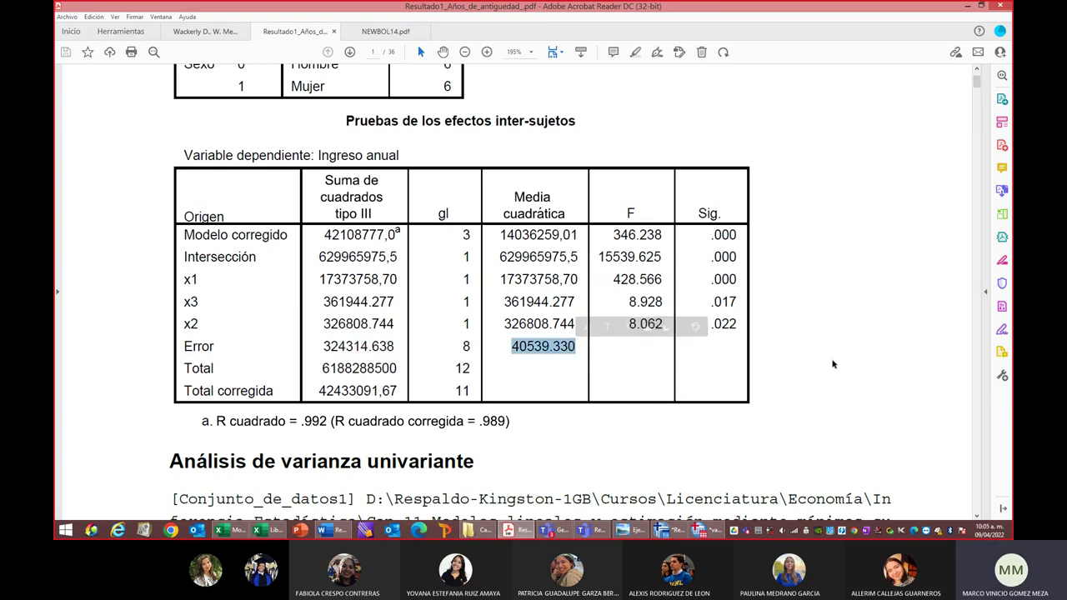
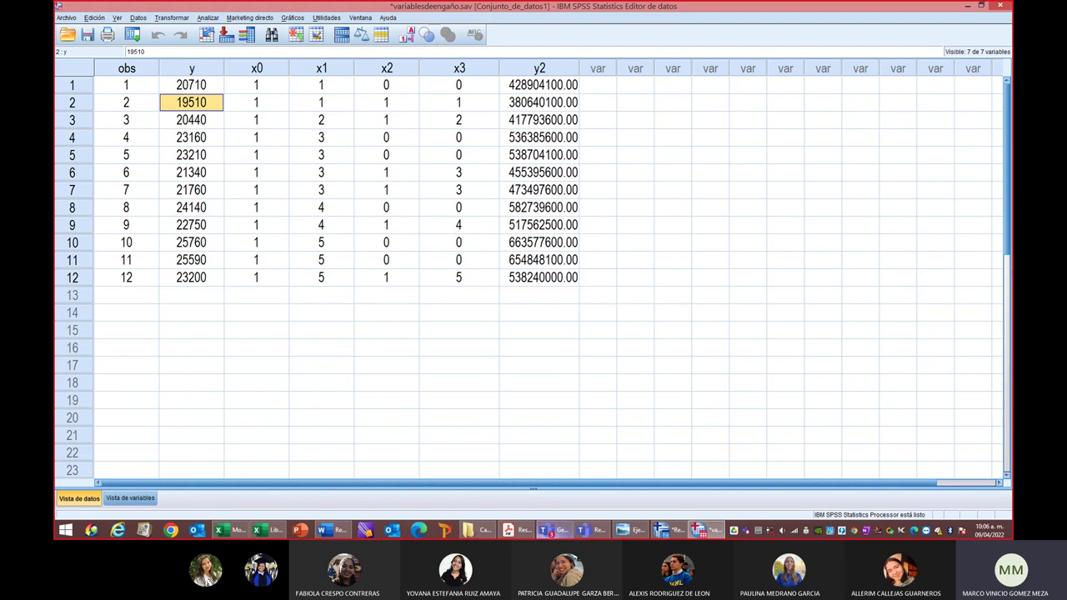
Switch to the Excel workbook Modelos Años de Antiguedad y Sexo and look through the regression tables on the ANOVAs sheet
click(244, 532)
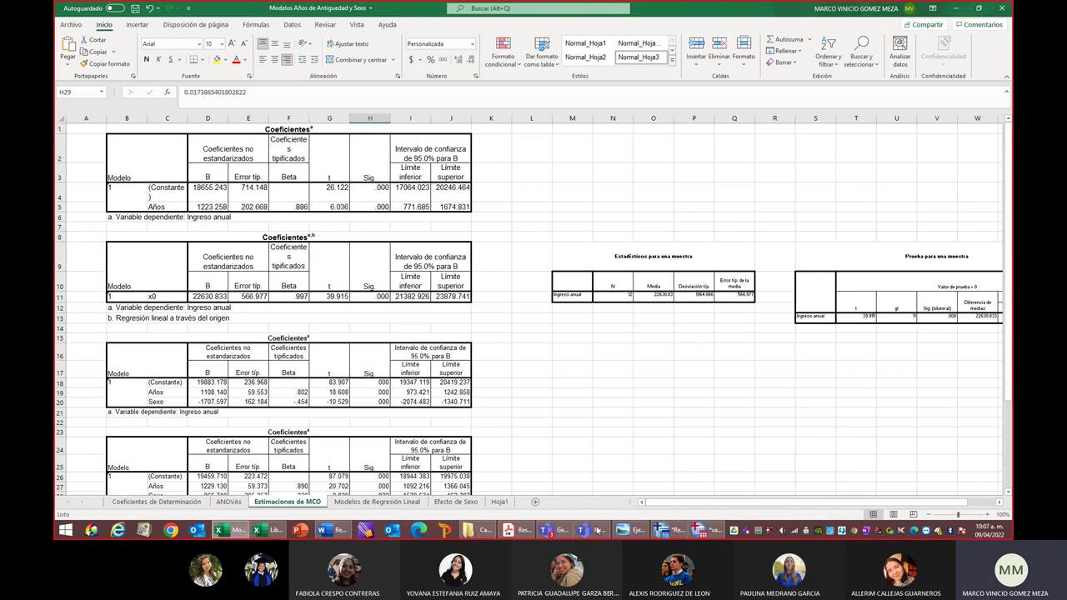
scroll(564, 463, down, 8)
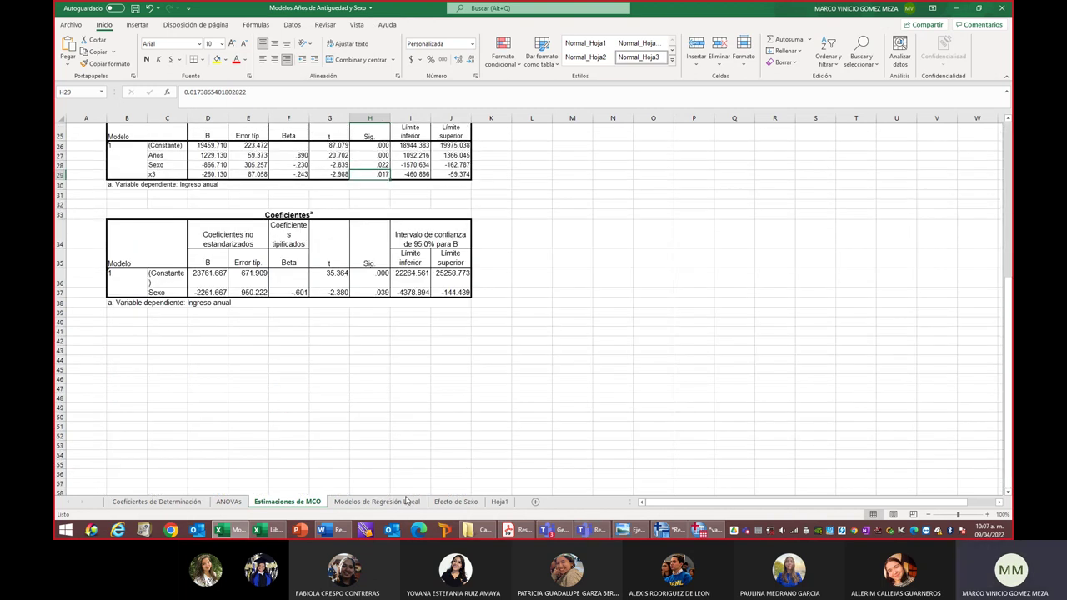
click(227, 503)
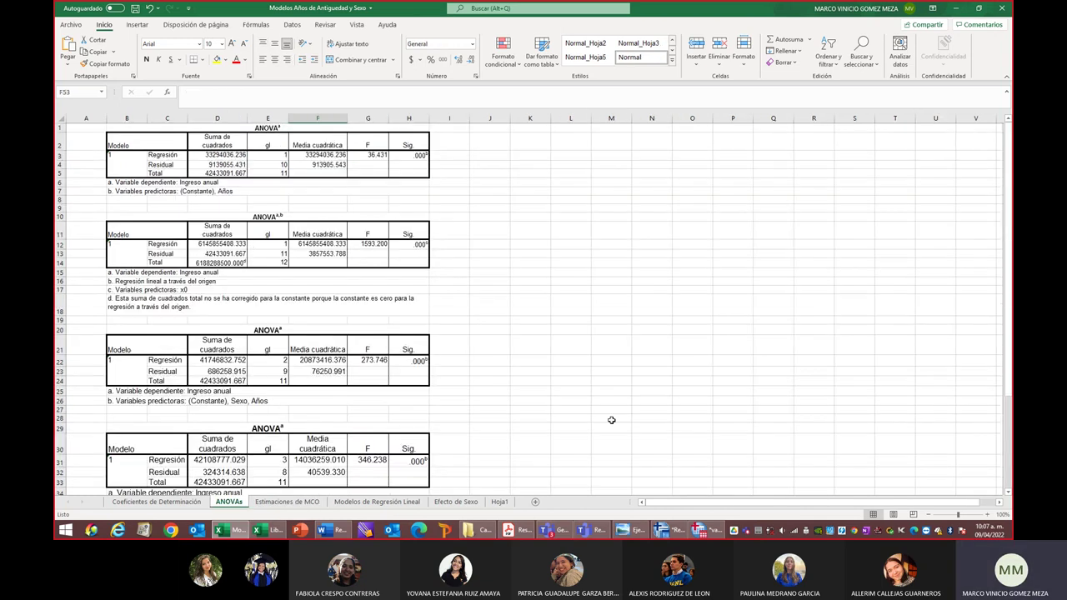
scroll(610, 420, down, 8)
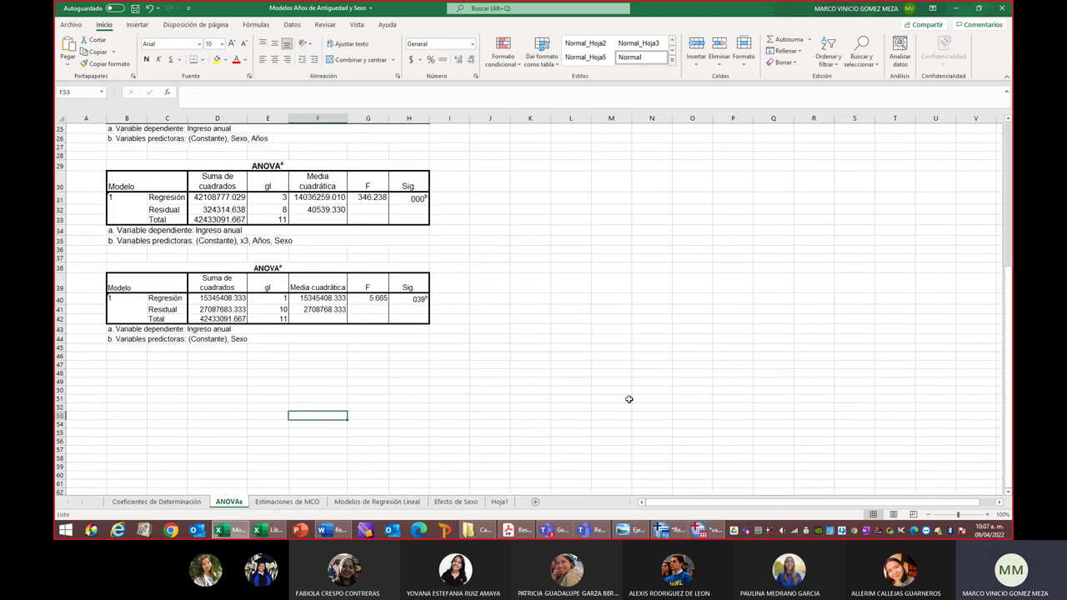
scroll(628, 399, up, 3)
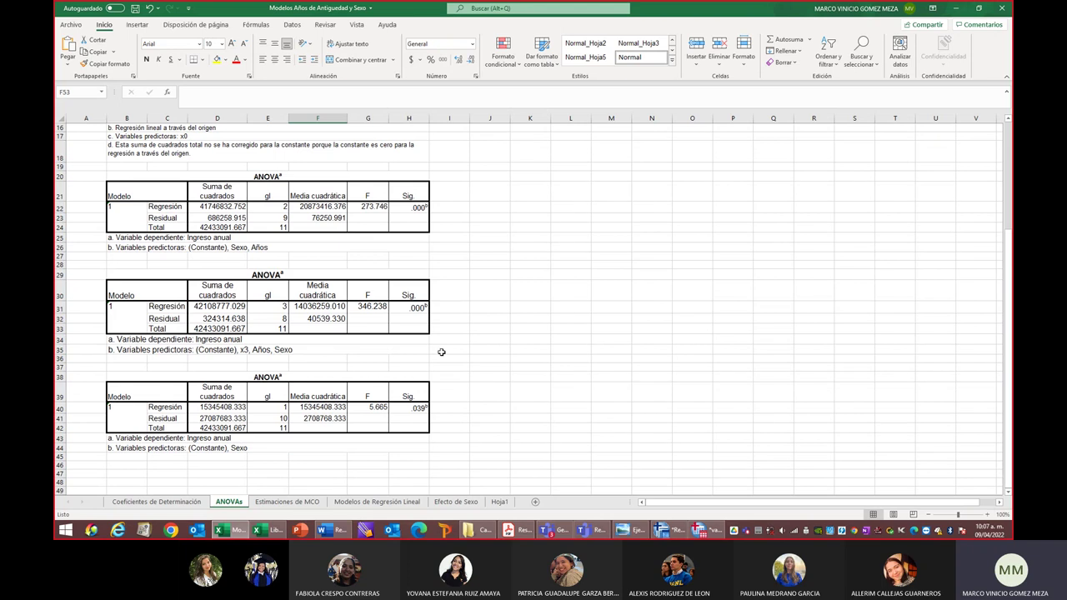
Examine the total and regression sums of squares and degrees of freedom in the ANOVA table with predictors x3, Años and Sexo
drag(121, 295, 398, 319)
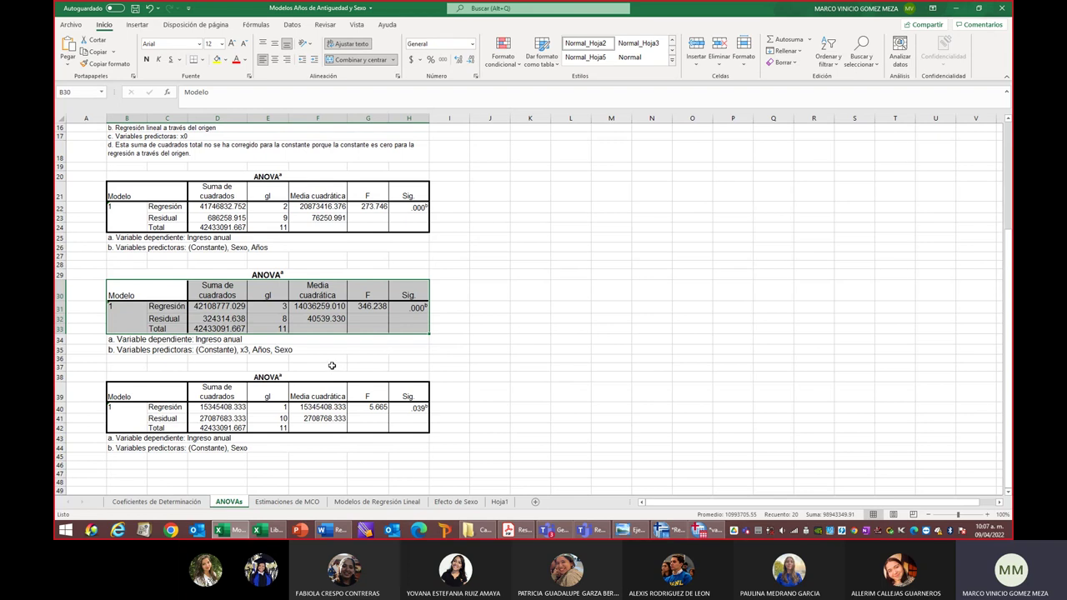
click(217, 330)
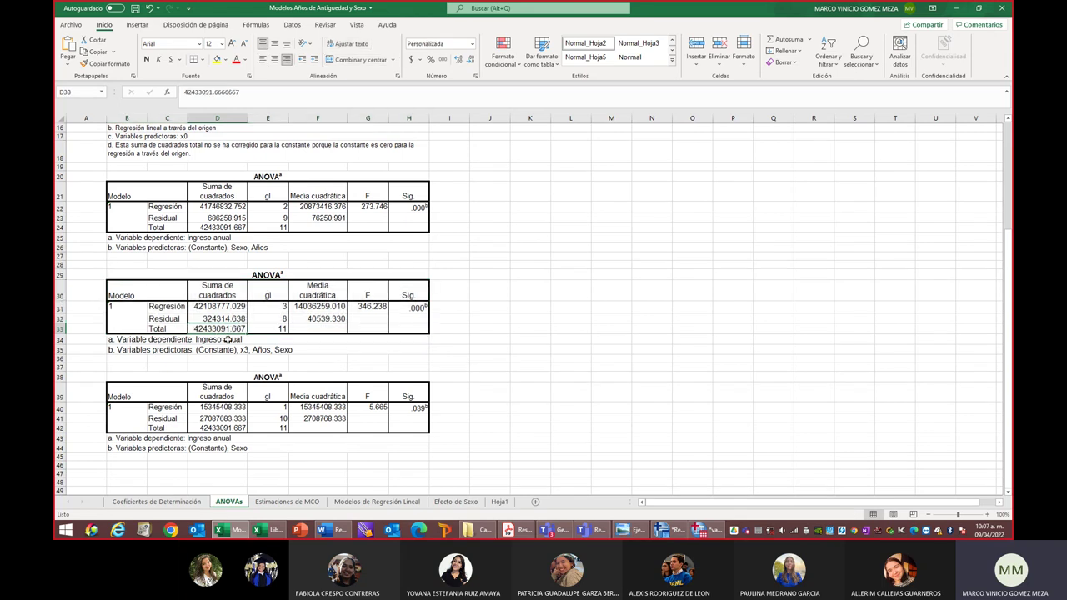
click(170, 329)
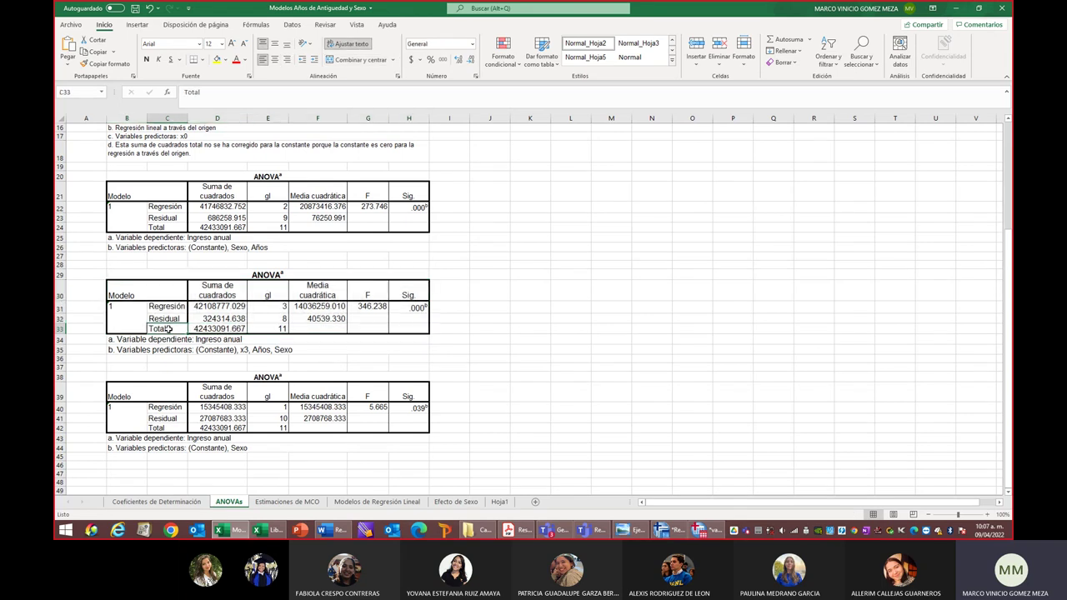
click(271, 328)
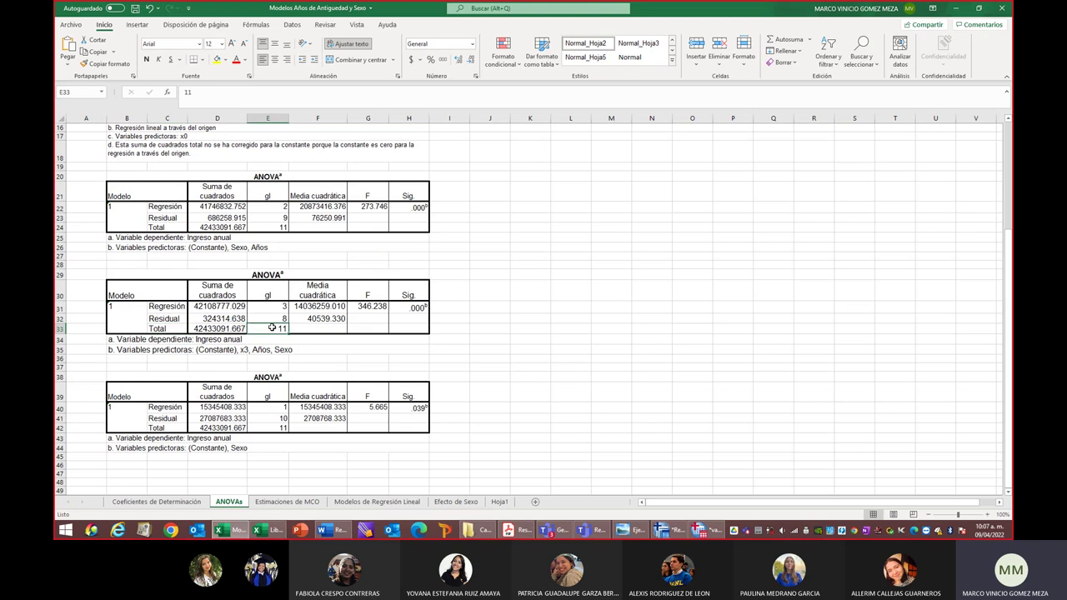
click(228, 329)
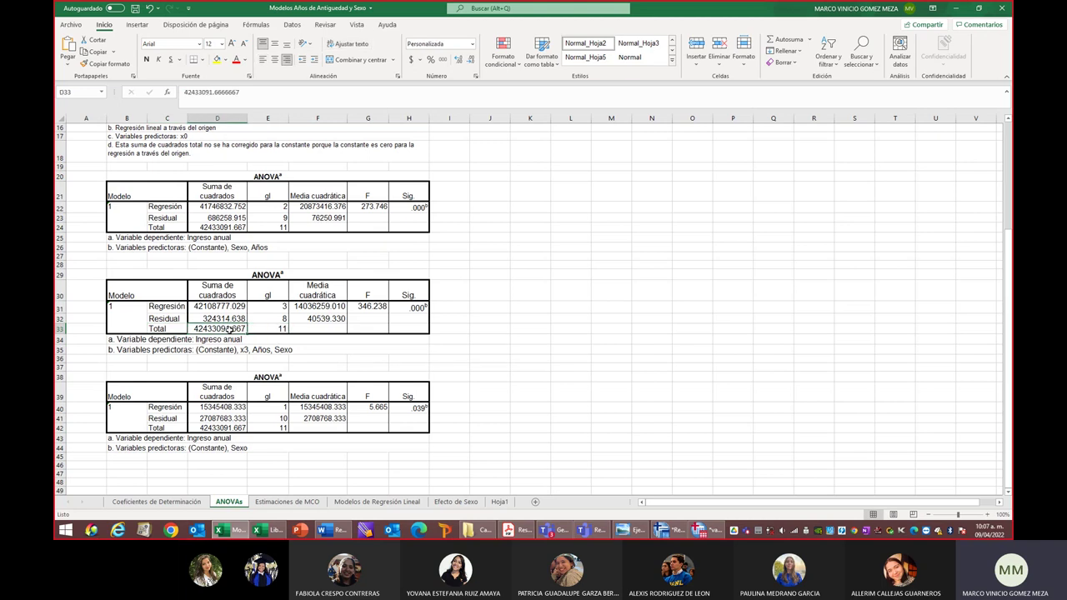
click(267, 328)
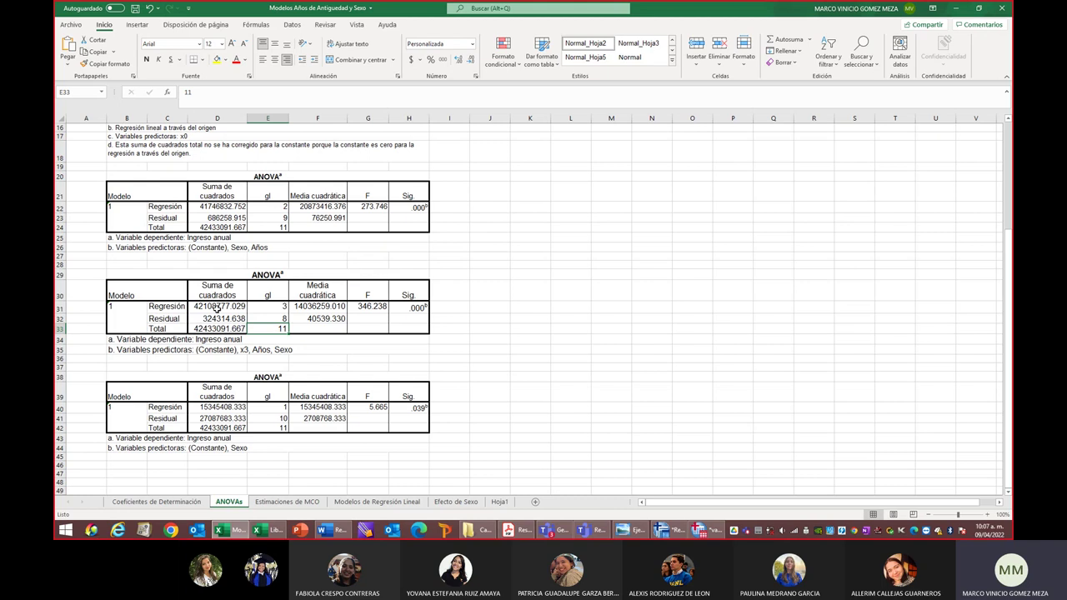
click(225, 306)
click(282, 307)
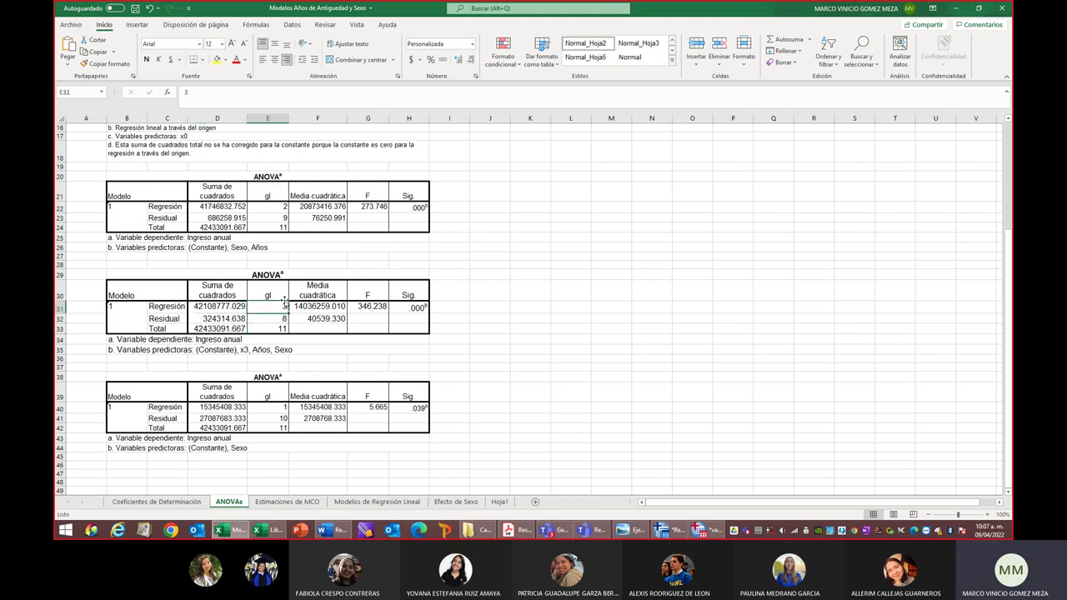
Examine the residual sum of squares and degrees of freedom, mean squares, F and significance in the ANOVA table with predictors x3, Años and Sexo
key(Left)
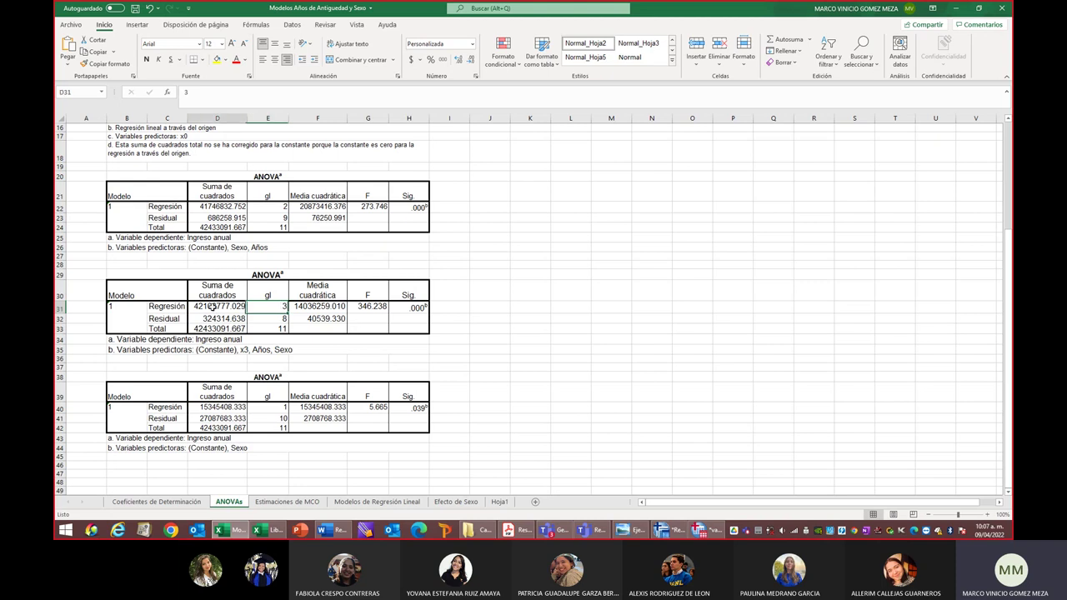
click(210, 323)
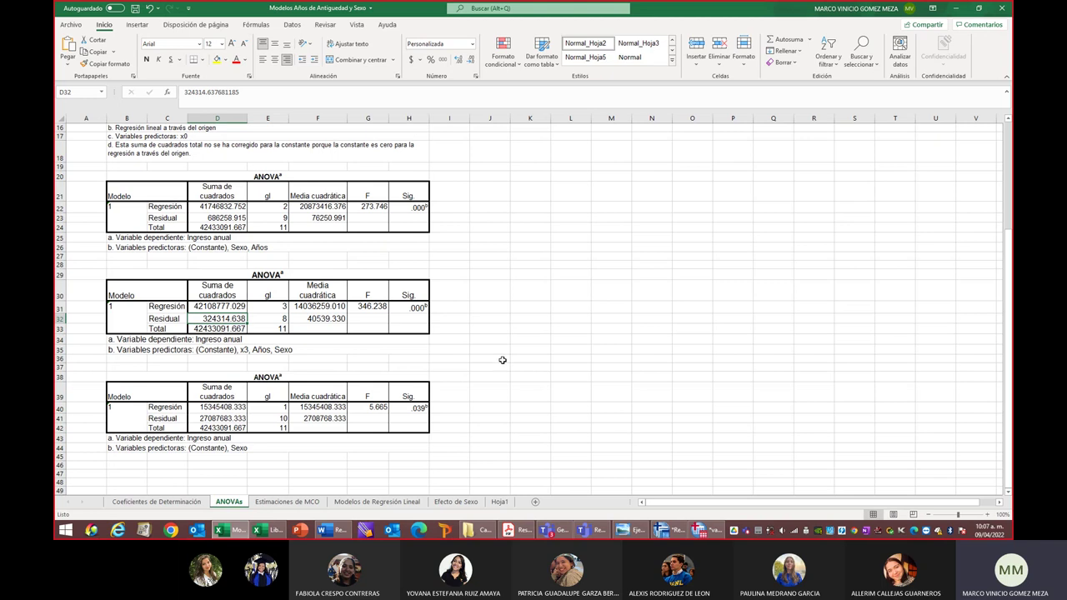
click(261, 322)
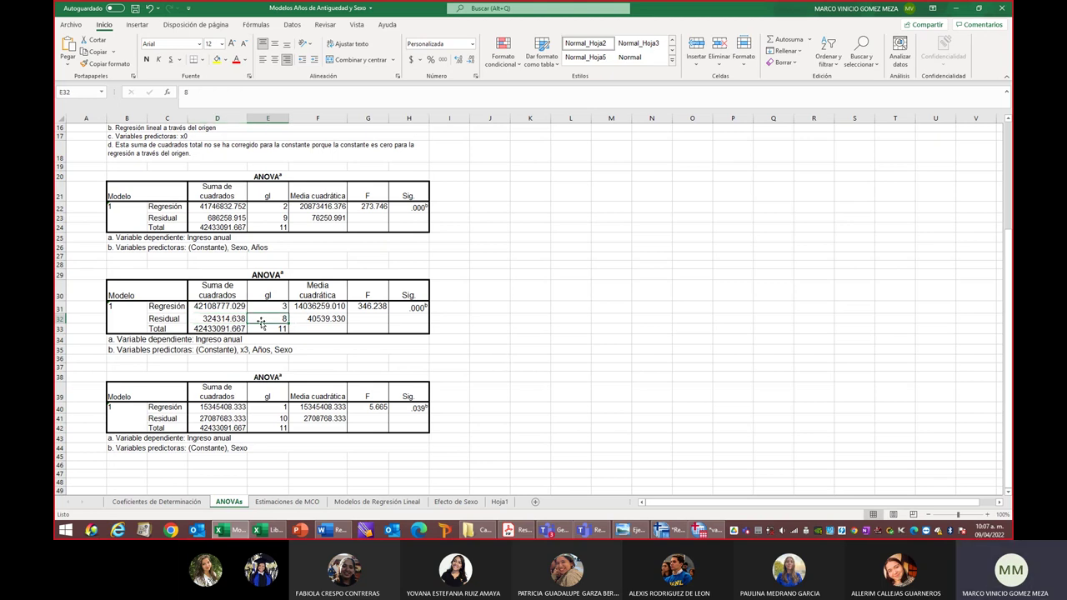
click(213, 320)
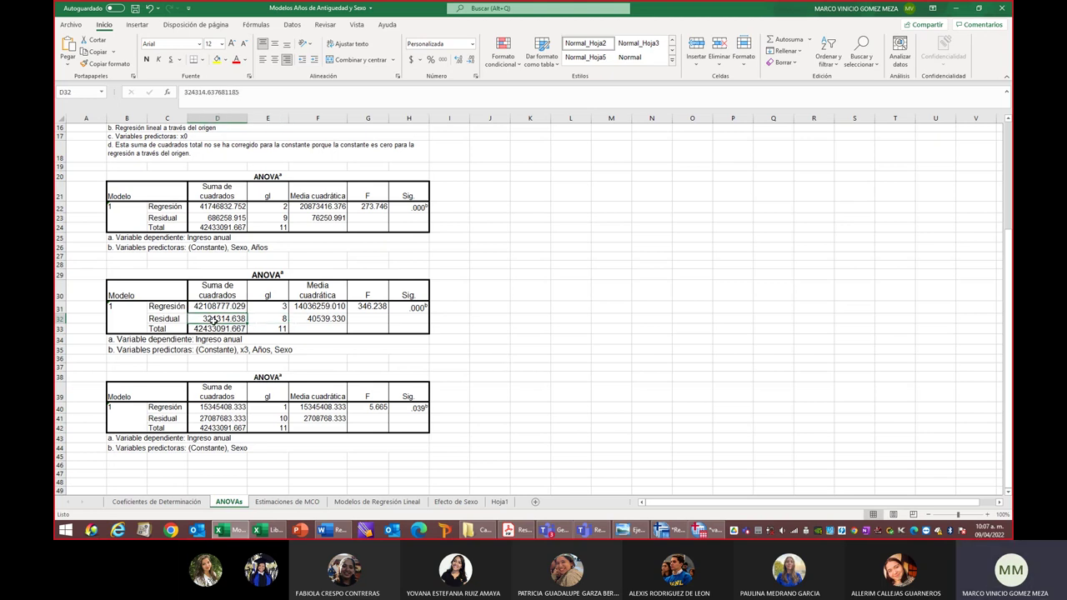
click(329, 307)
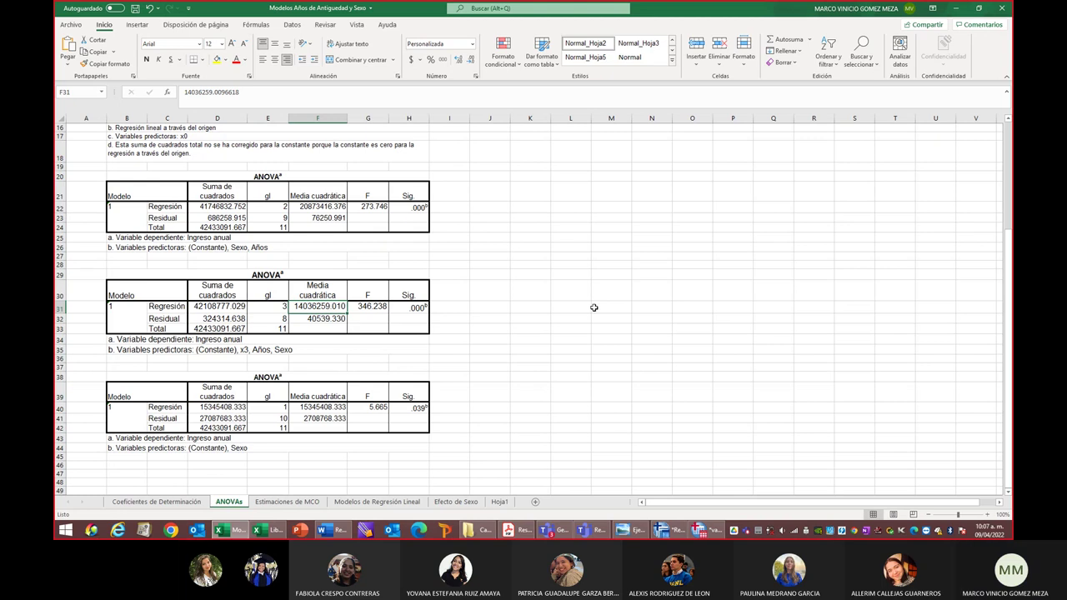
click(325, 318)
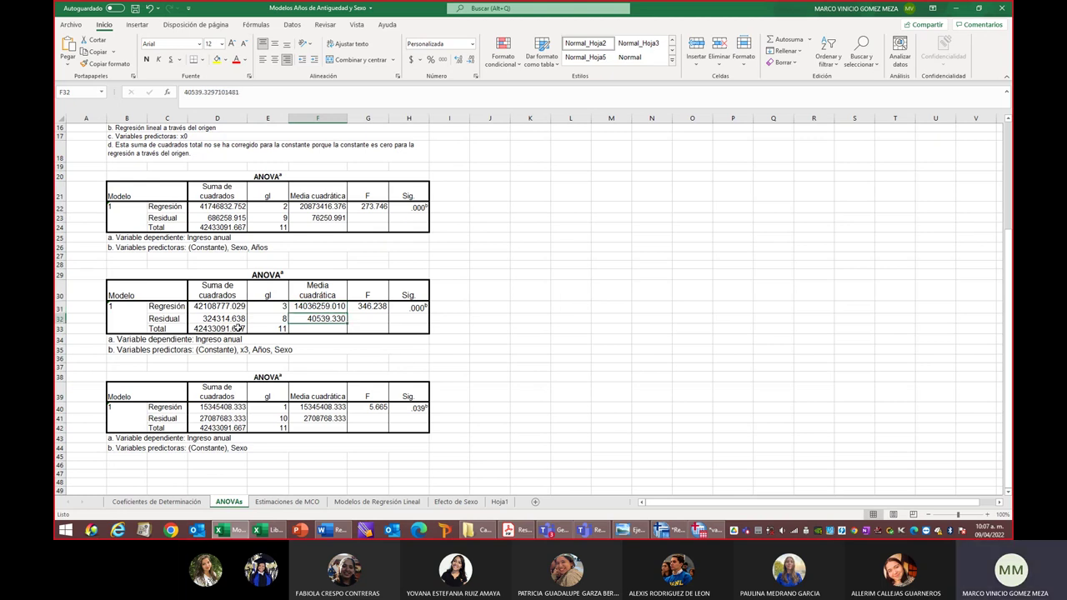
click(317, 306)
click(367, 306)
click(409, 306)
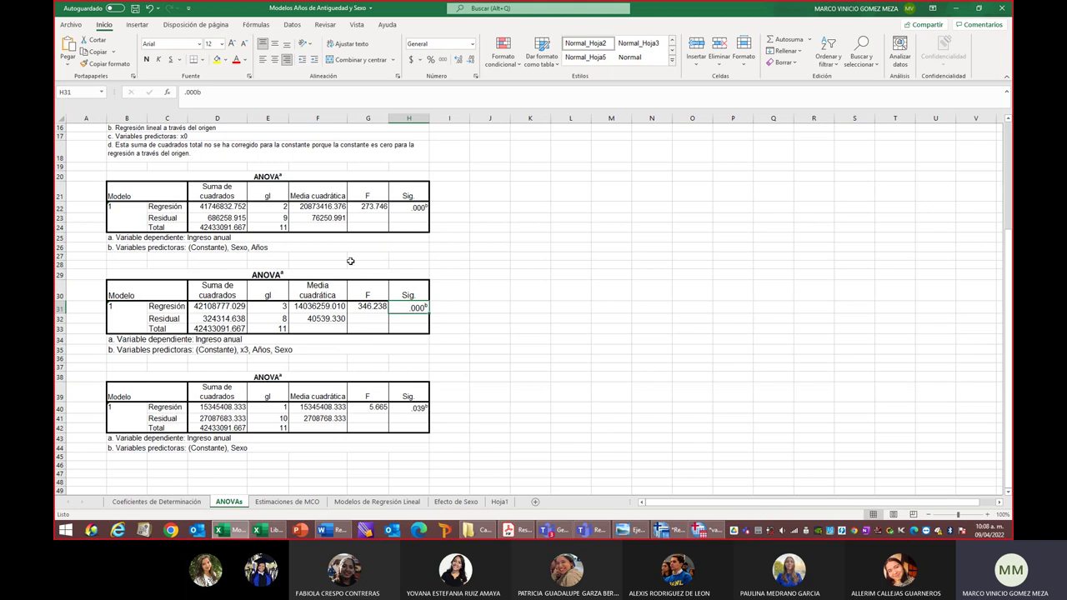
Switch to the Acrobat Reader results PDF and review the between-subjects effects table and the start of the Regresión section
click(512, 530)
scroll(710, 198, down, 10)
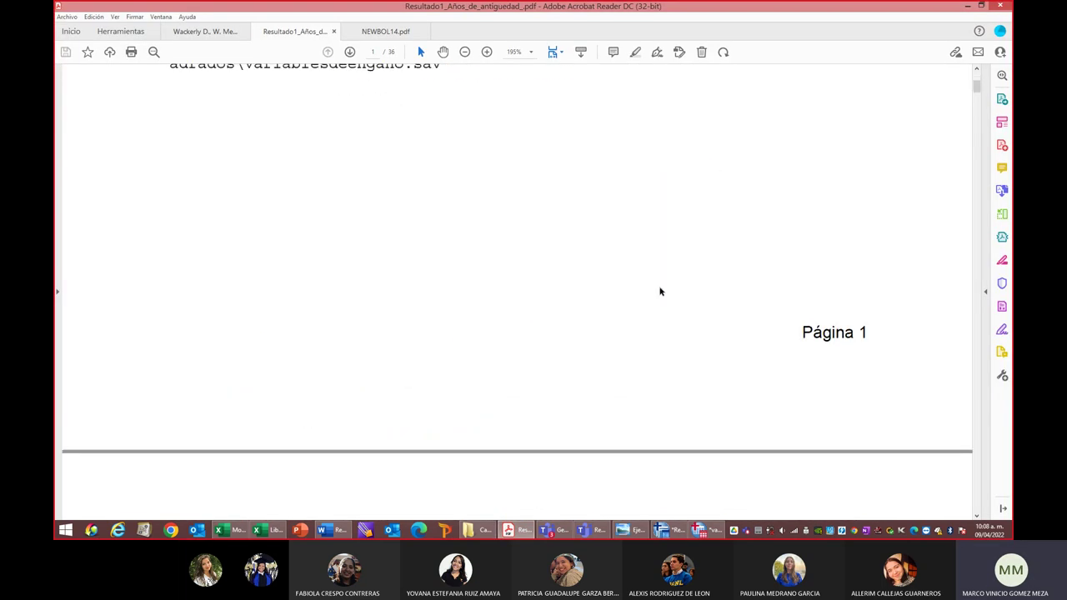
scroll(659, 291, down, 5)
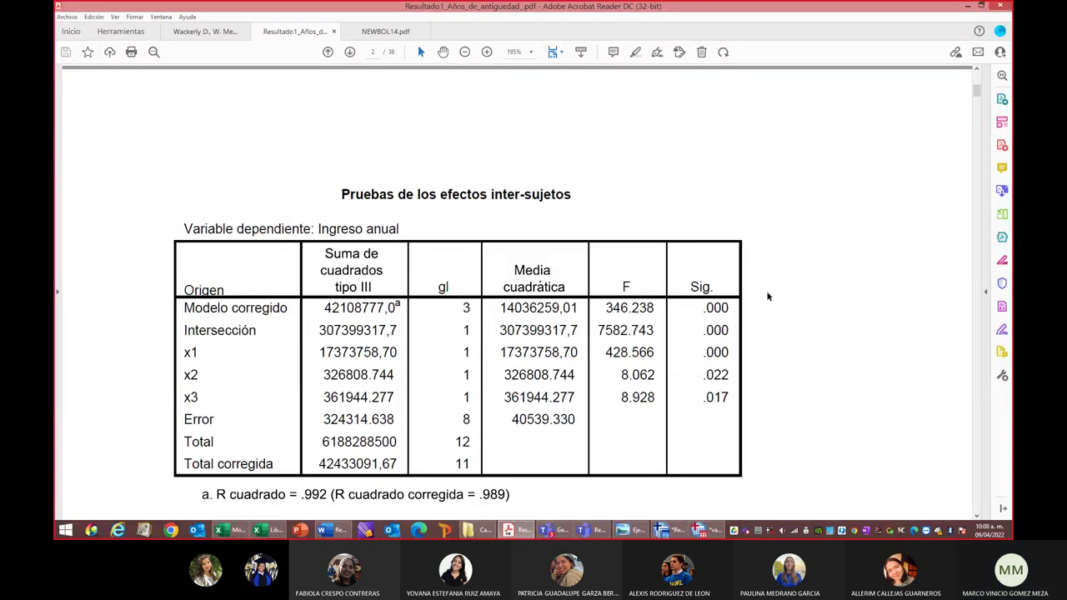
scroll(820, 275, down, 1)
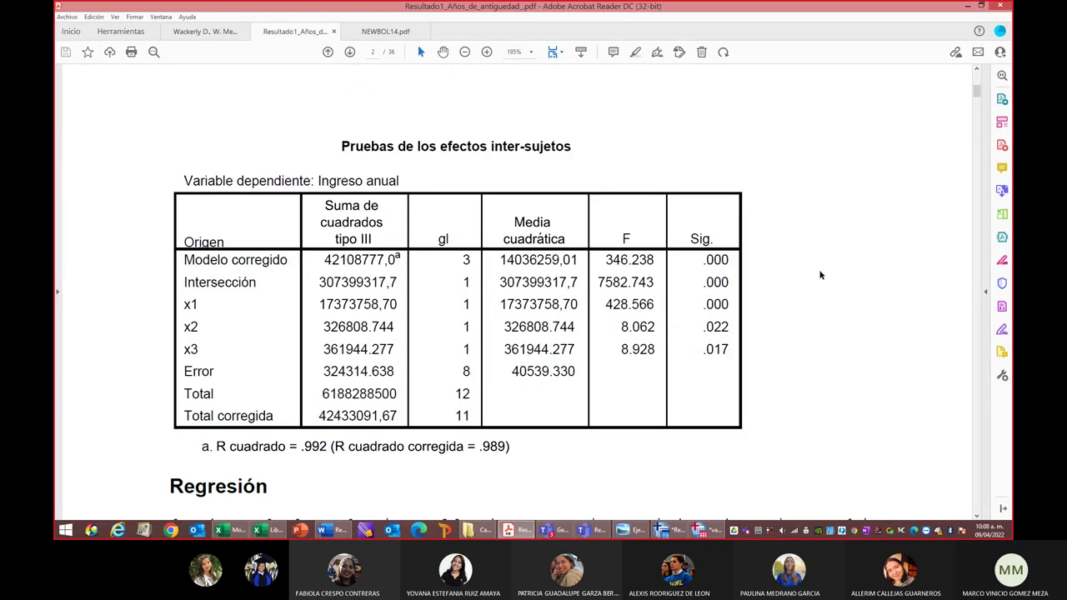
scroll(820, 275, down, 1)
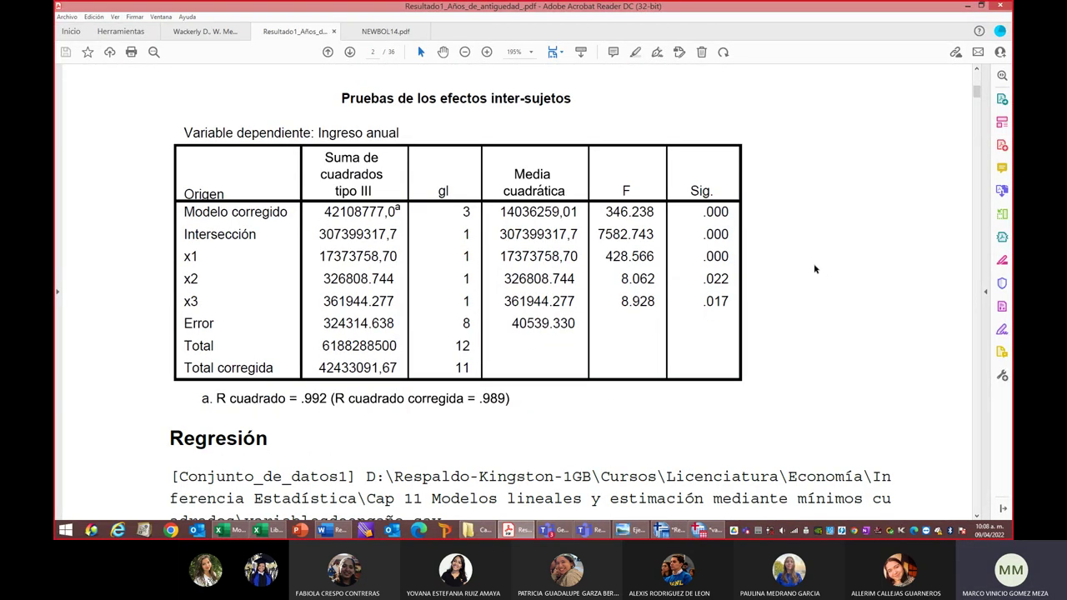
scroll(814, 268, down, 6)
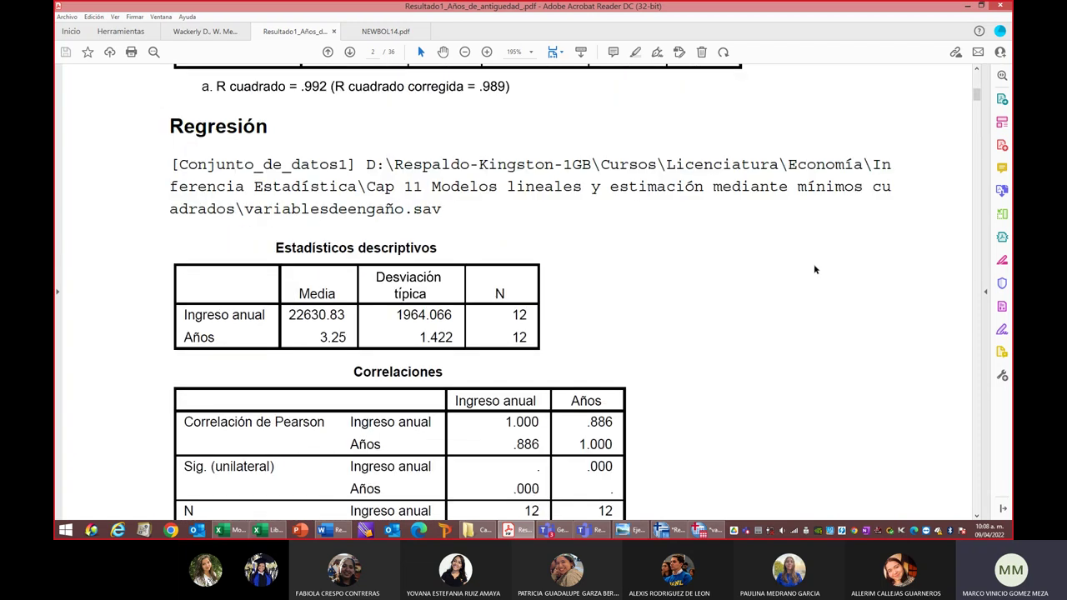
scroll(814, 268, down, 1)
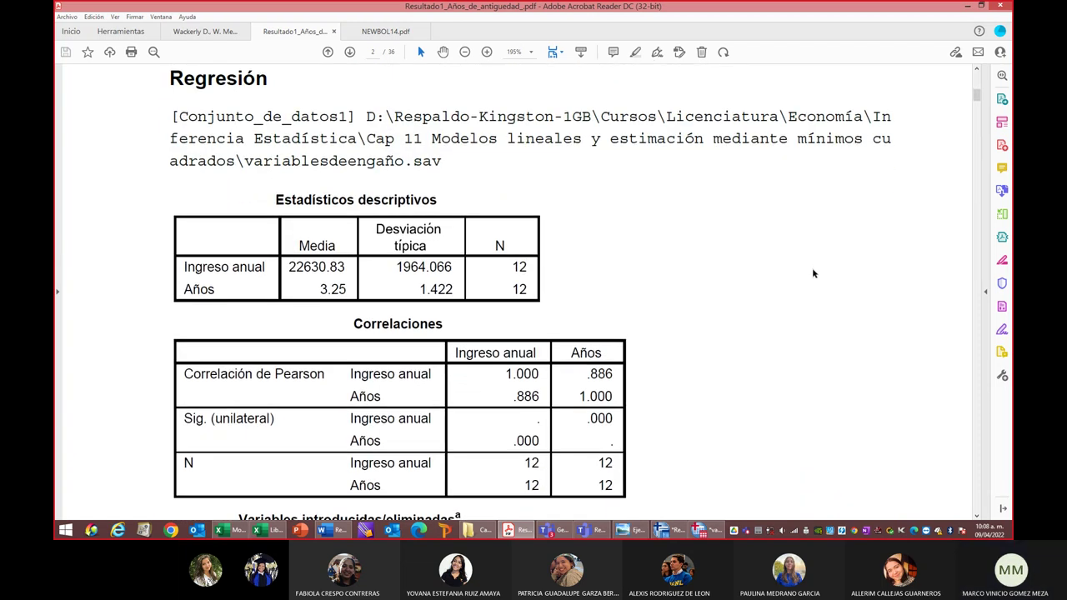
Switch to the SPSS data editor, review the variable assignments of the univariate general linear model, and close its dialog without running it
click(704, 530)
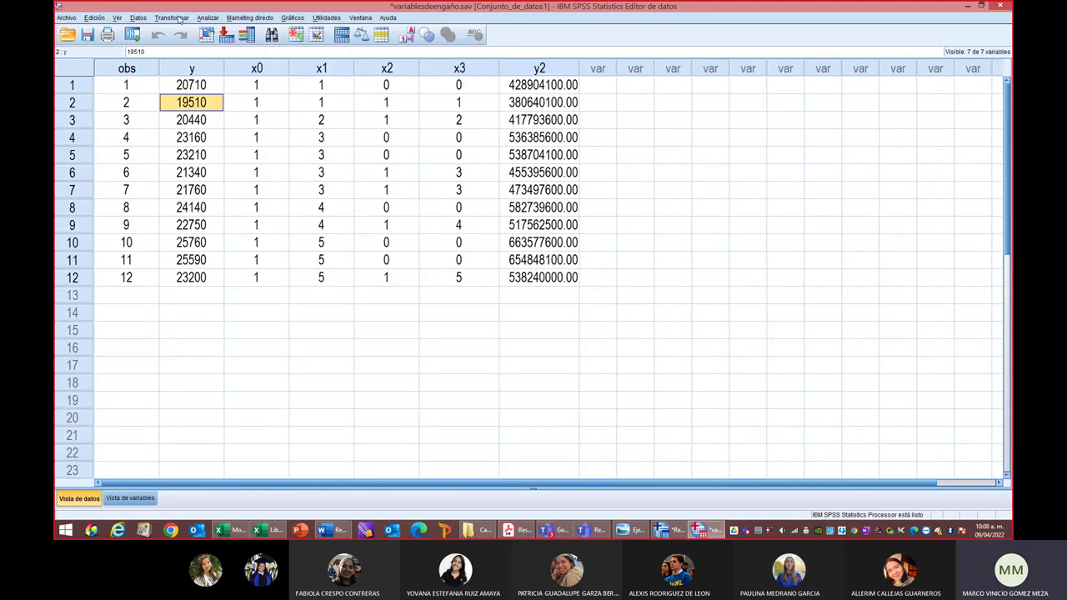
click(206, 17)
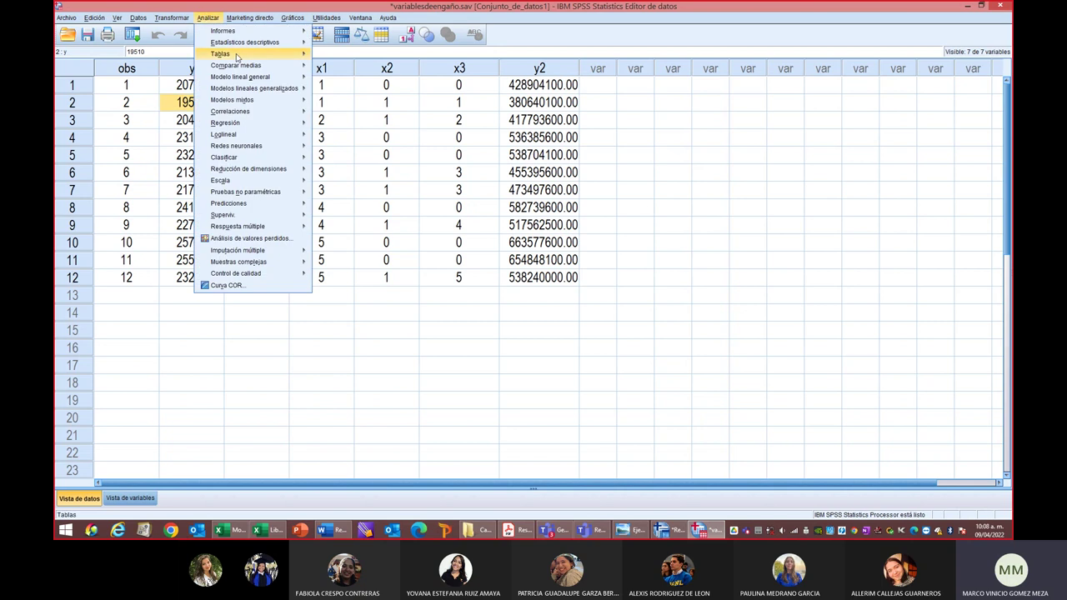
mouse_move(275, 77)
click(342, 79)
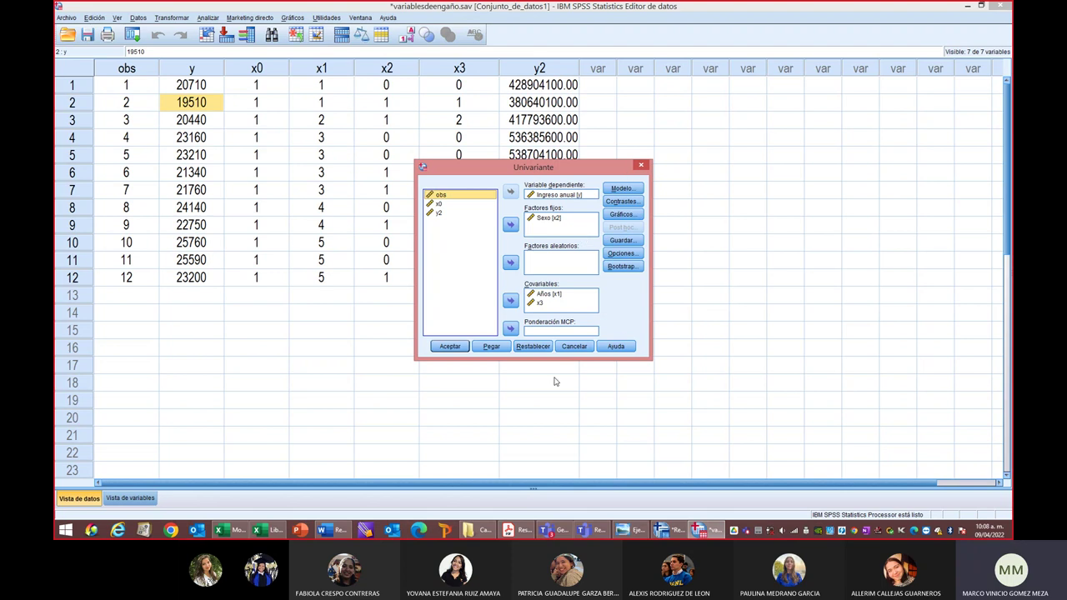
click(572, 346)
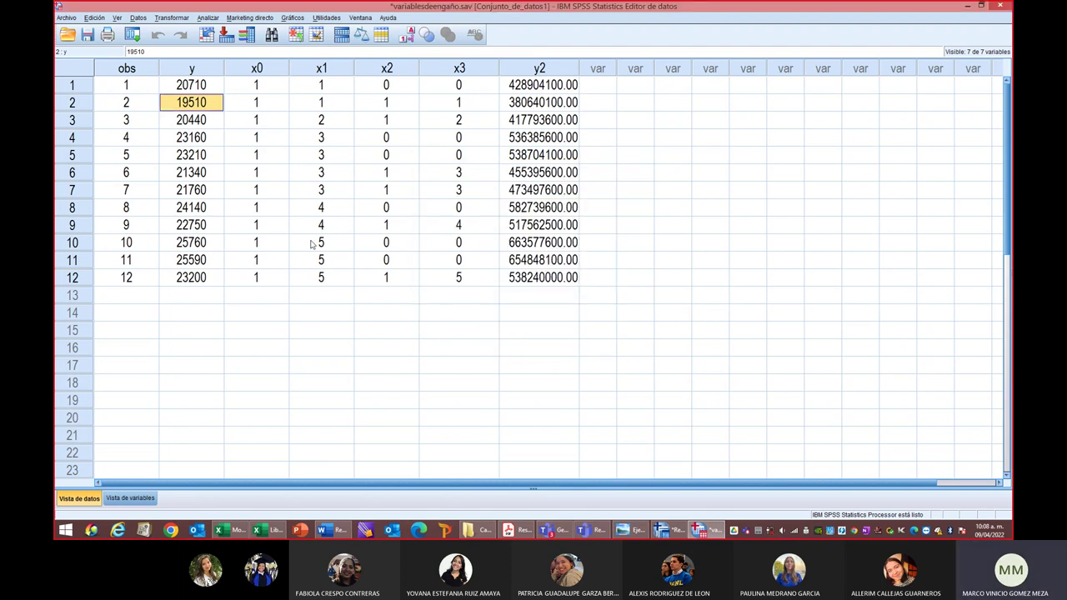
Start a linear regression analysis with Ingreso anual [y] as the dependent variable
click(207, 18)
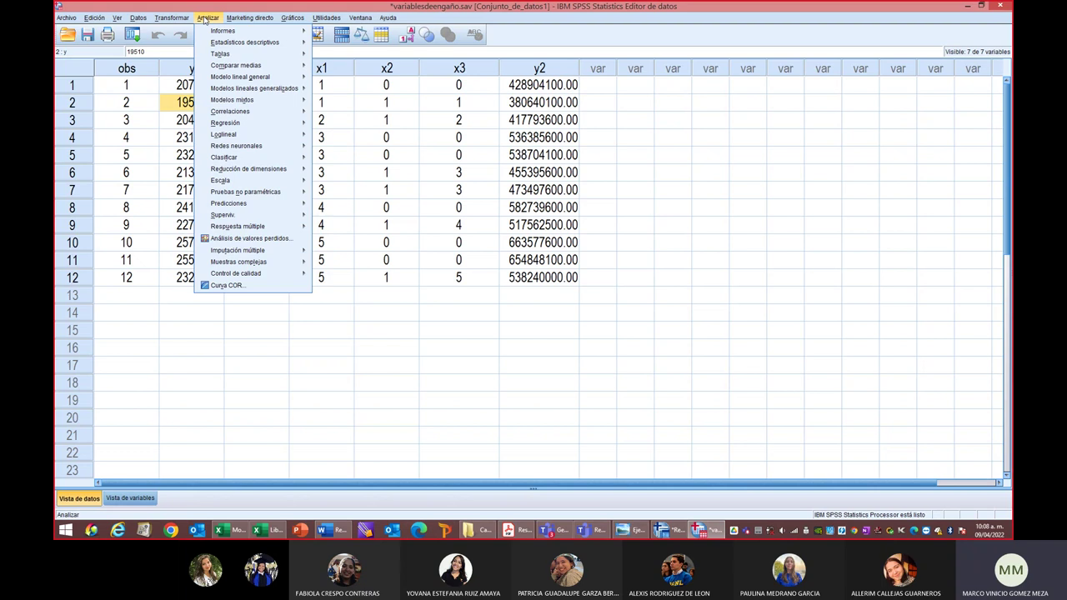
mouse_move(237, 127)
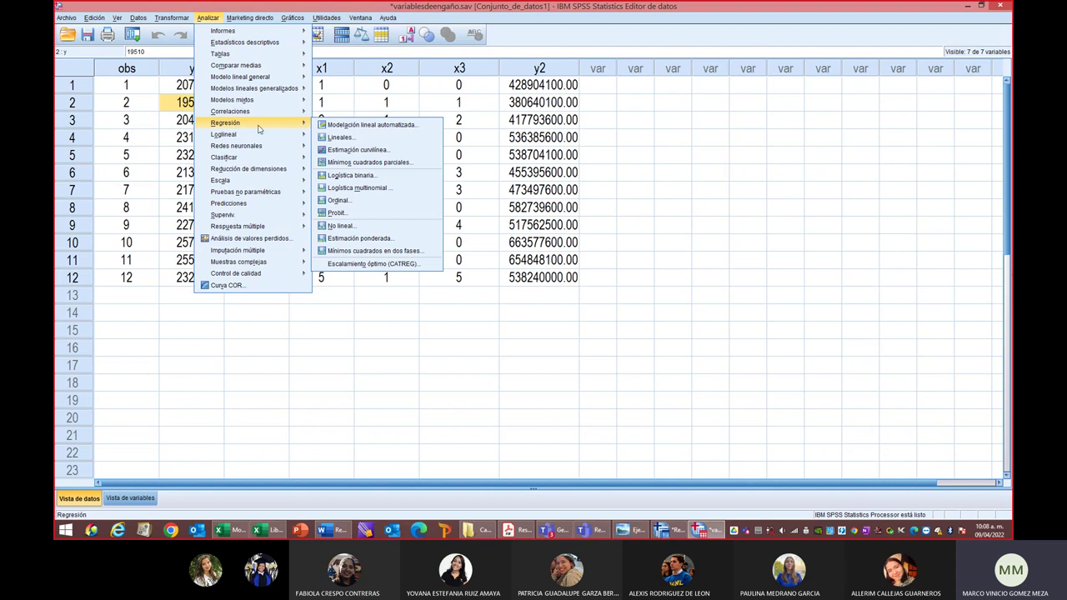
click(349, 140)
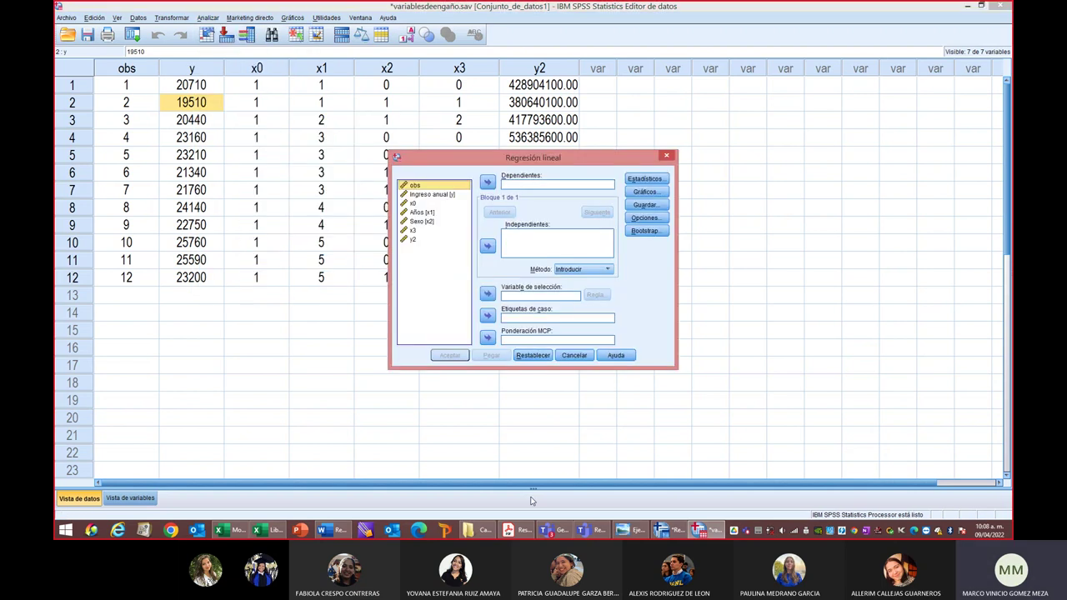
drag(583, 191, 634, 174)
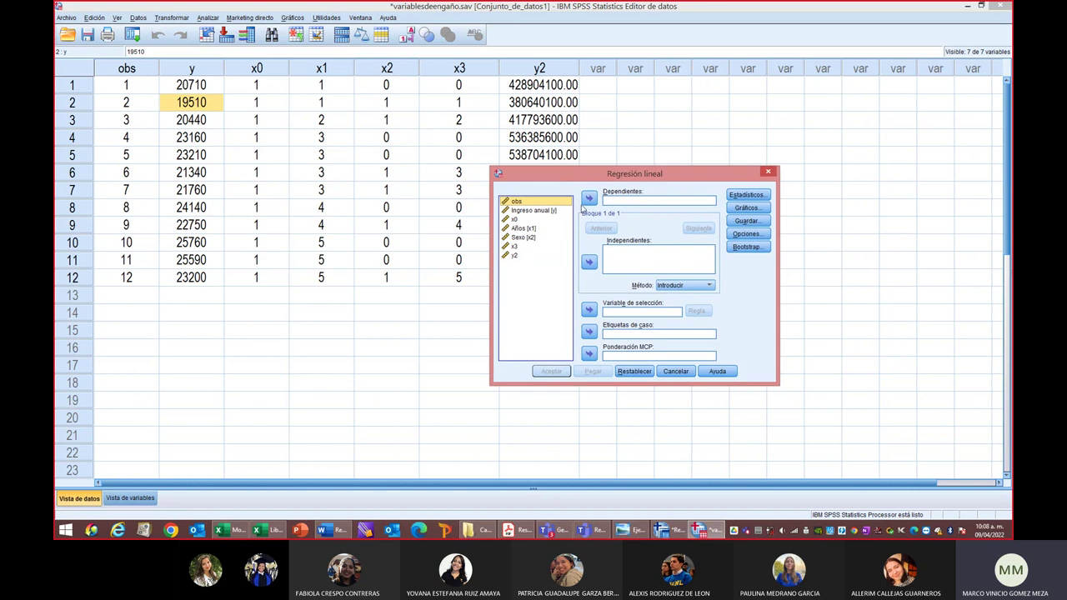
click(538, 212)
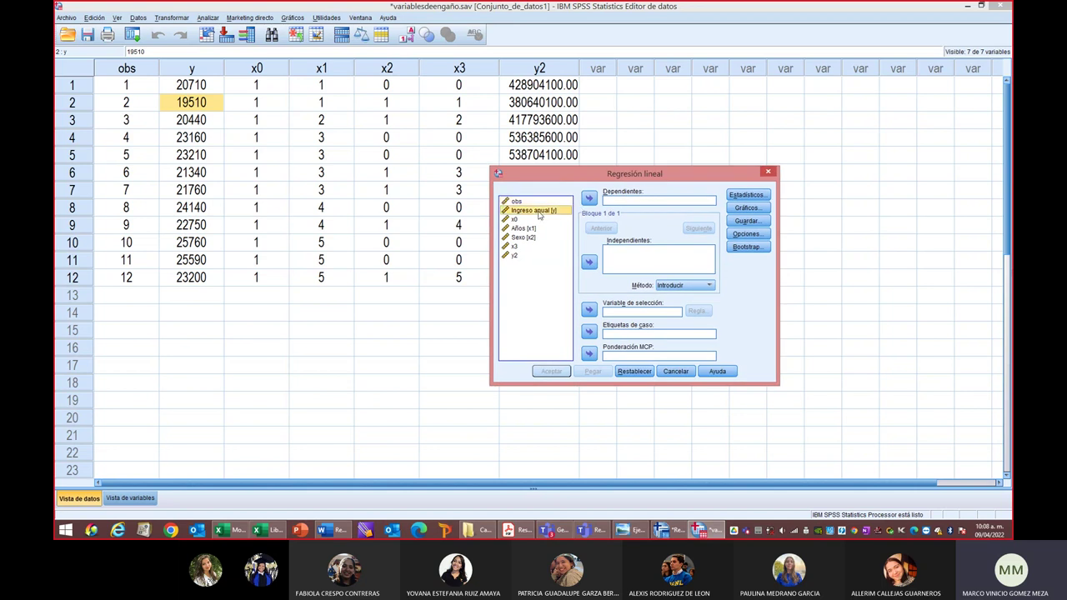
click(589, 198)
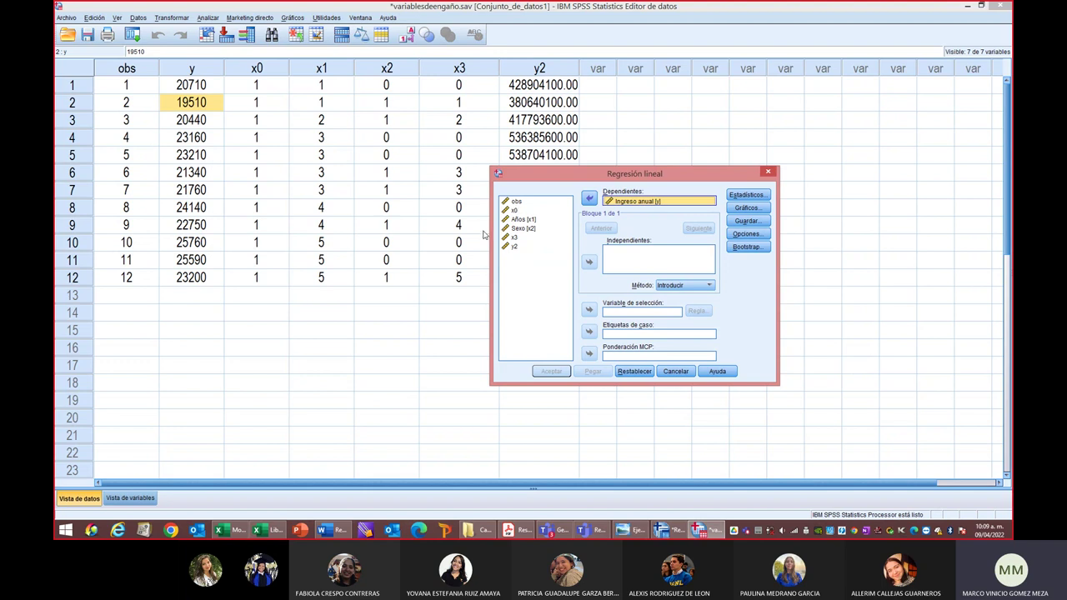
Add Años [x1], Sexo [x2] and x3 as independent variables and enlarge the regression dialog
click(533, 224)
click(523, 220)
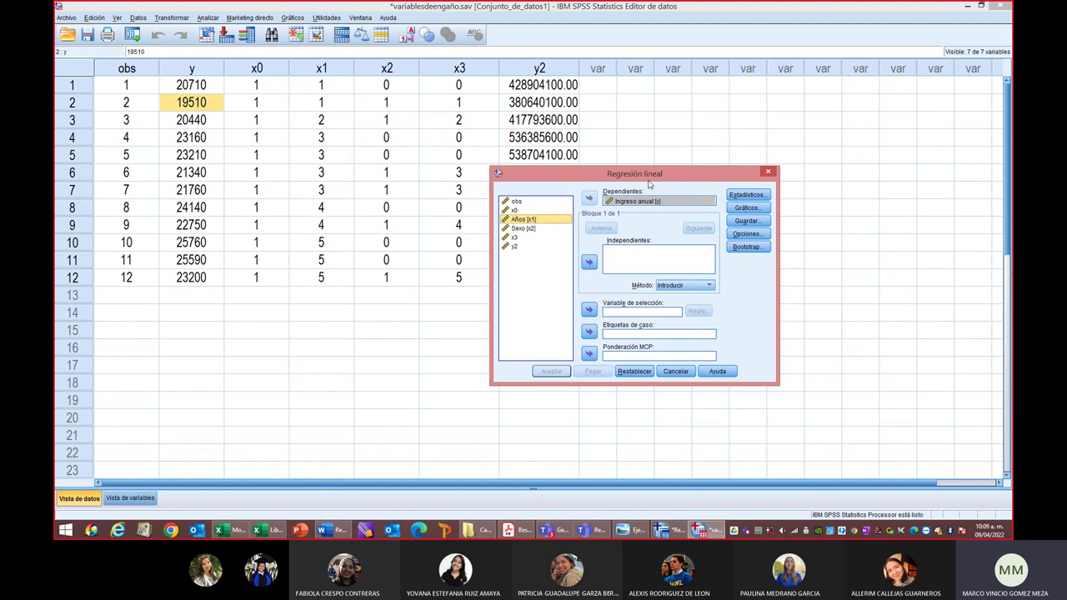
click(588, 261)
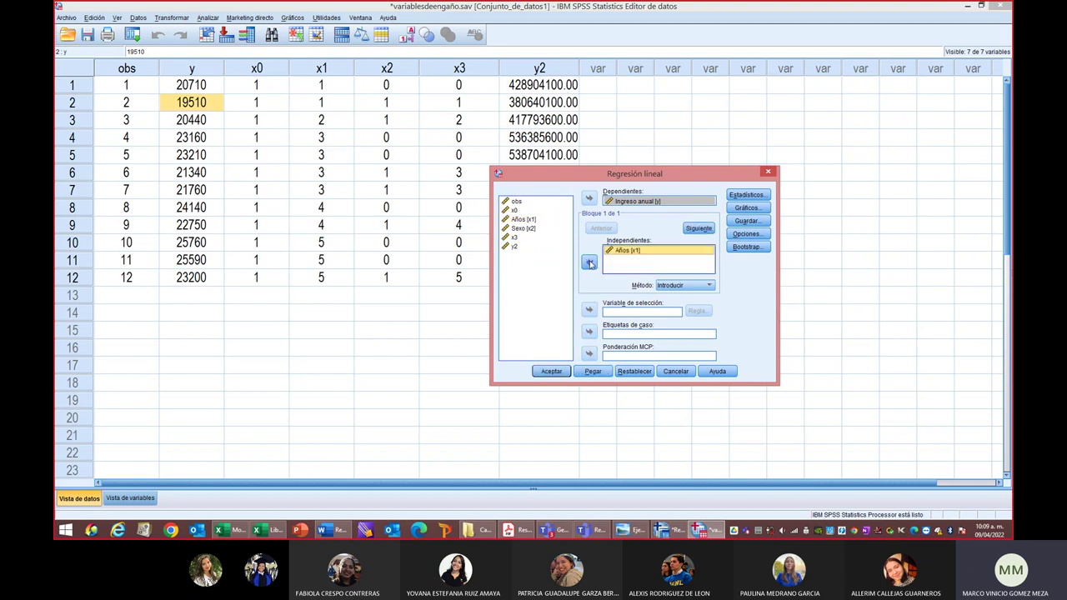
click(523, 228)
click(588, 261)
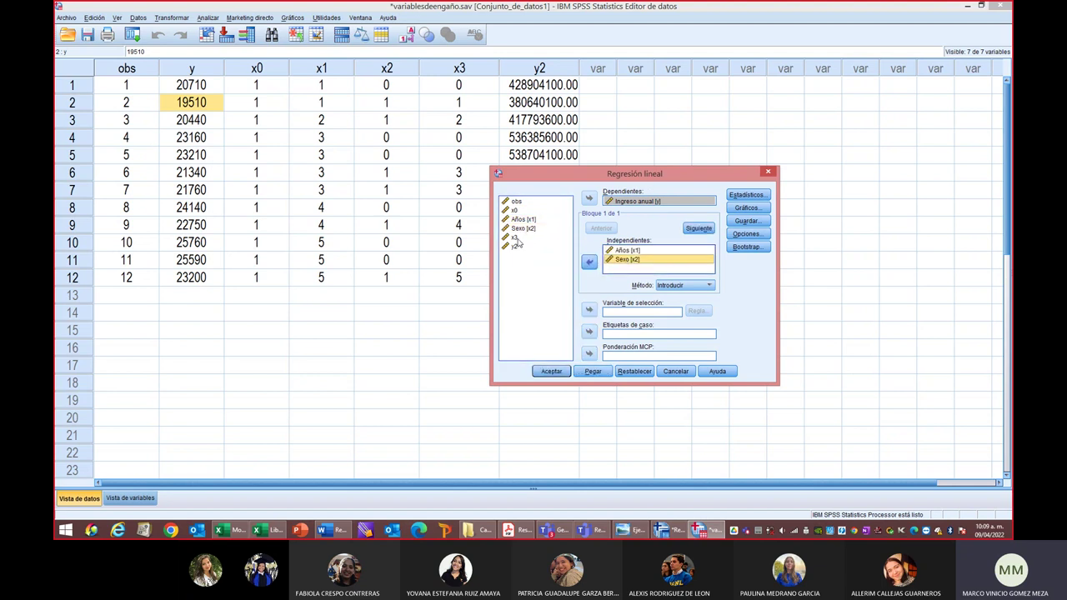
click(514, 236)
click(589, 264)
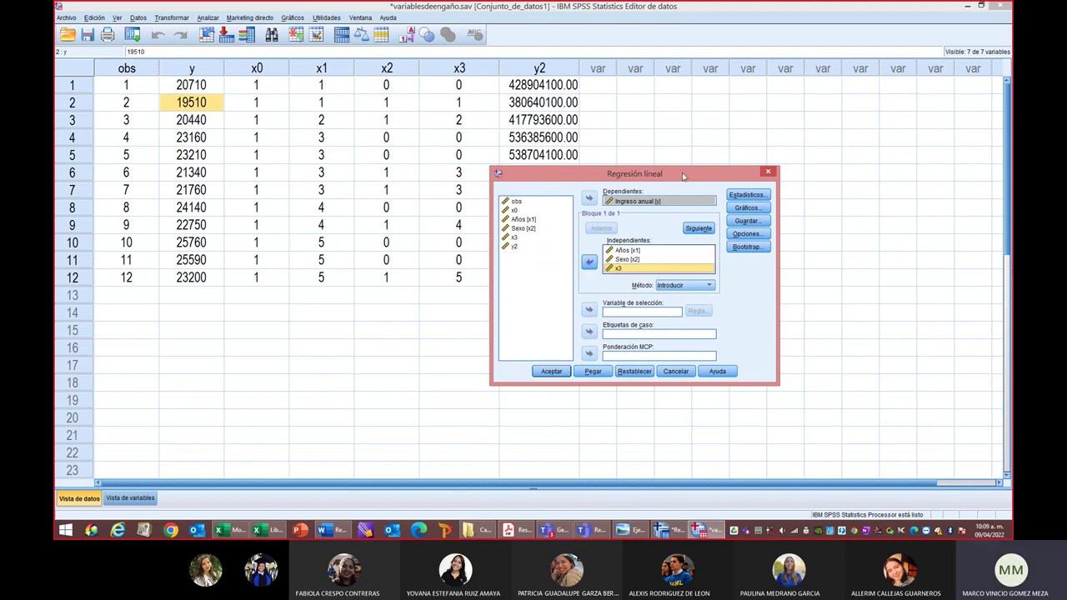
drag(662, 178, 663, 127)
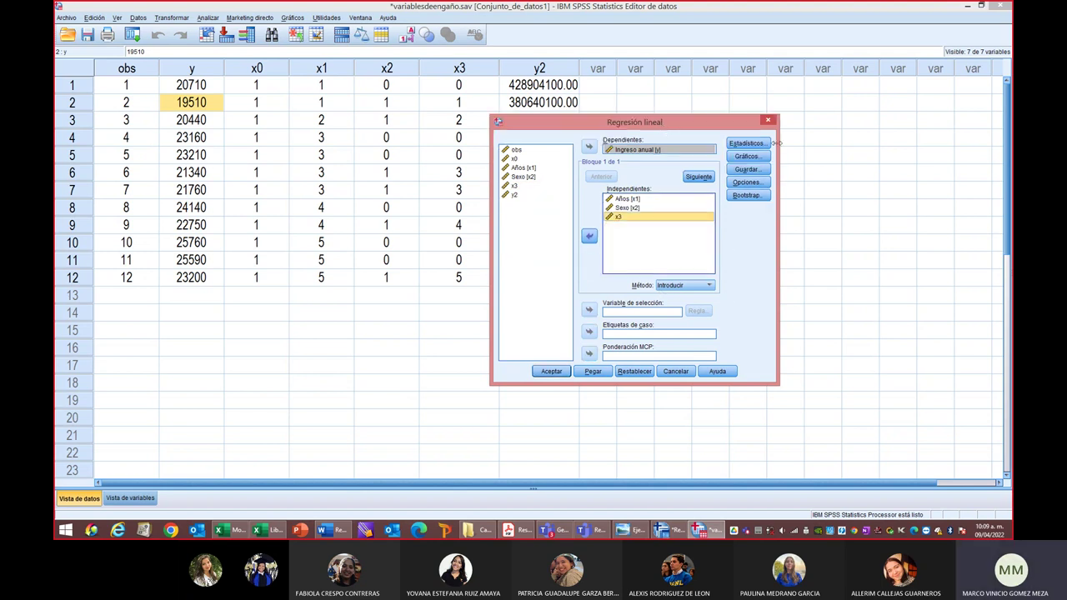
Include 95% confidence intervals and descriptives in the regression statistics
click(746, 143)
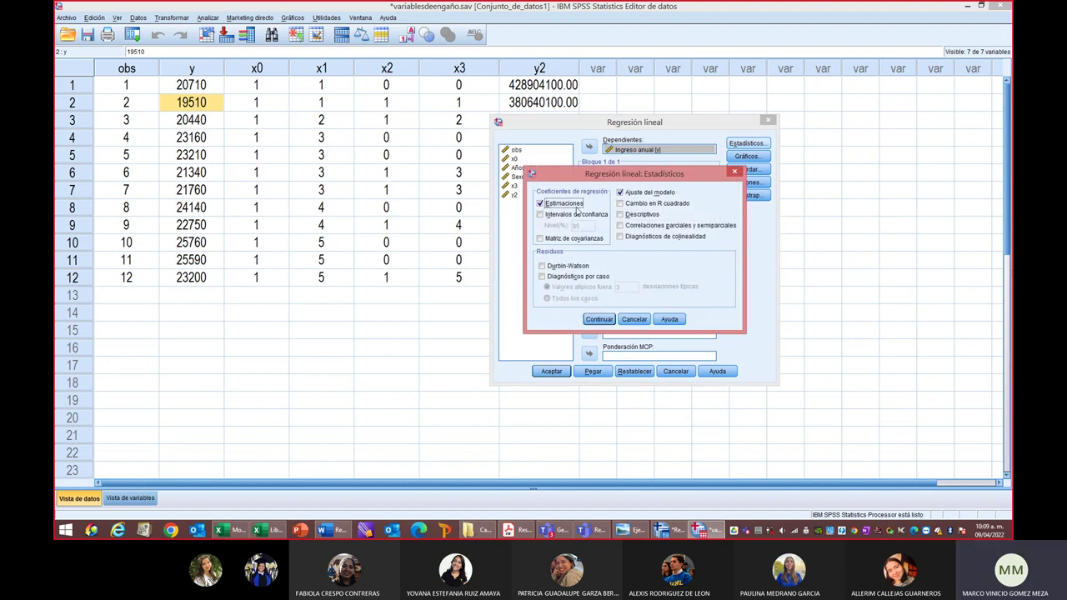
click(541, 215)
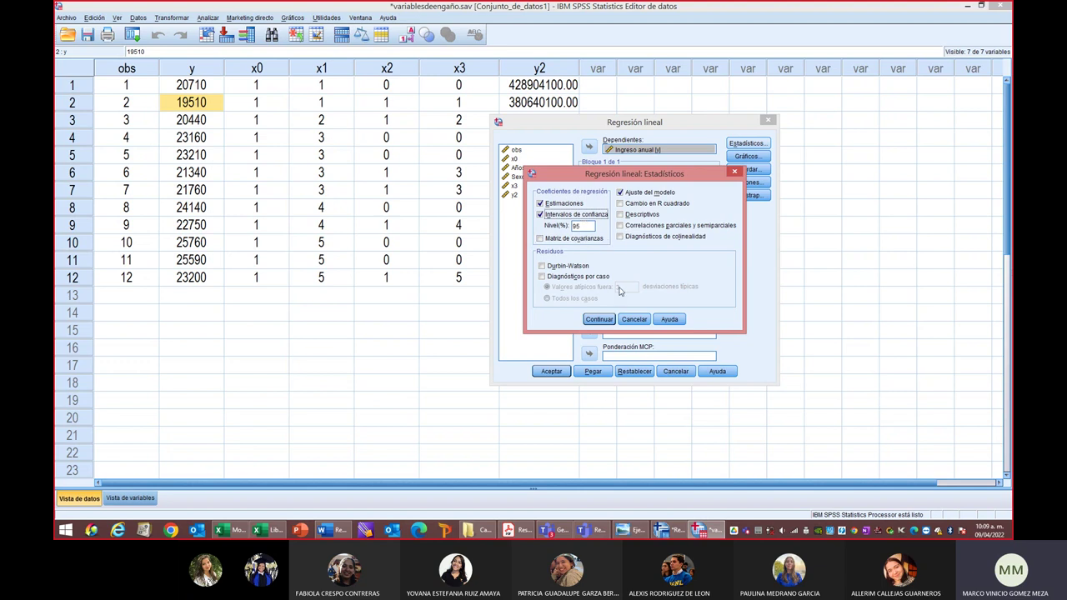
click(620, 214)
click(594, 320)
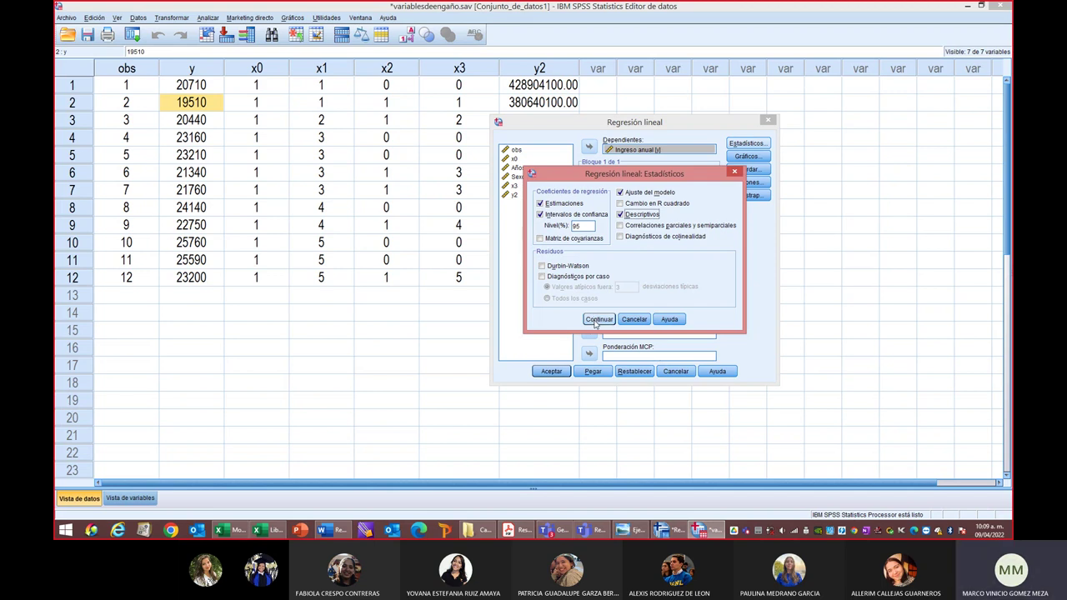
click(596, 320)
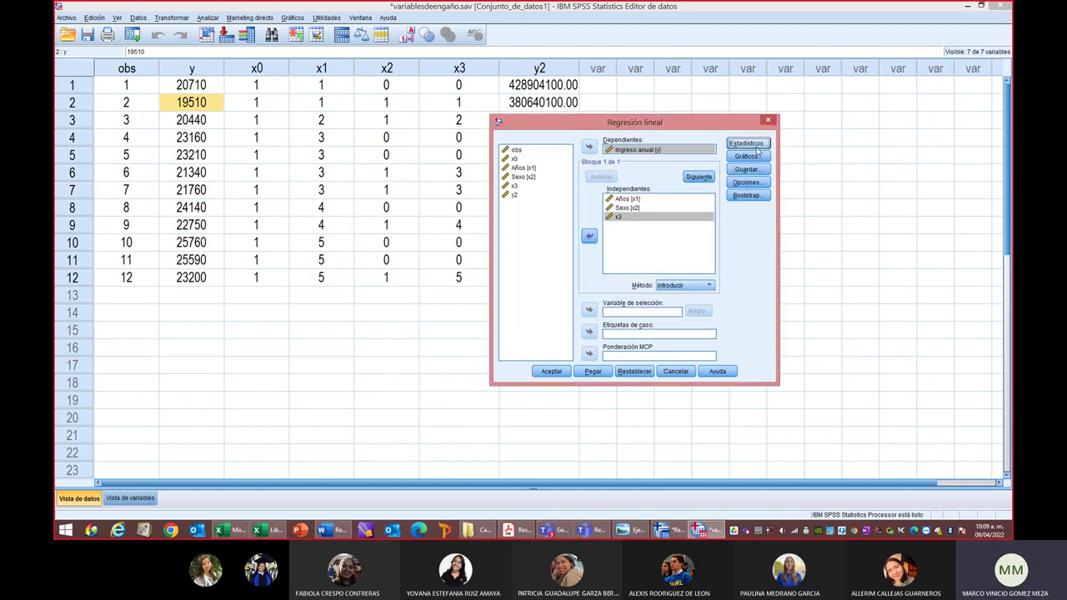
Request a regression scatterplot of DEPENDNT on Y against *ZPRED on X, plus a histogram and normal probability plot of the residuals
click(745, 156)
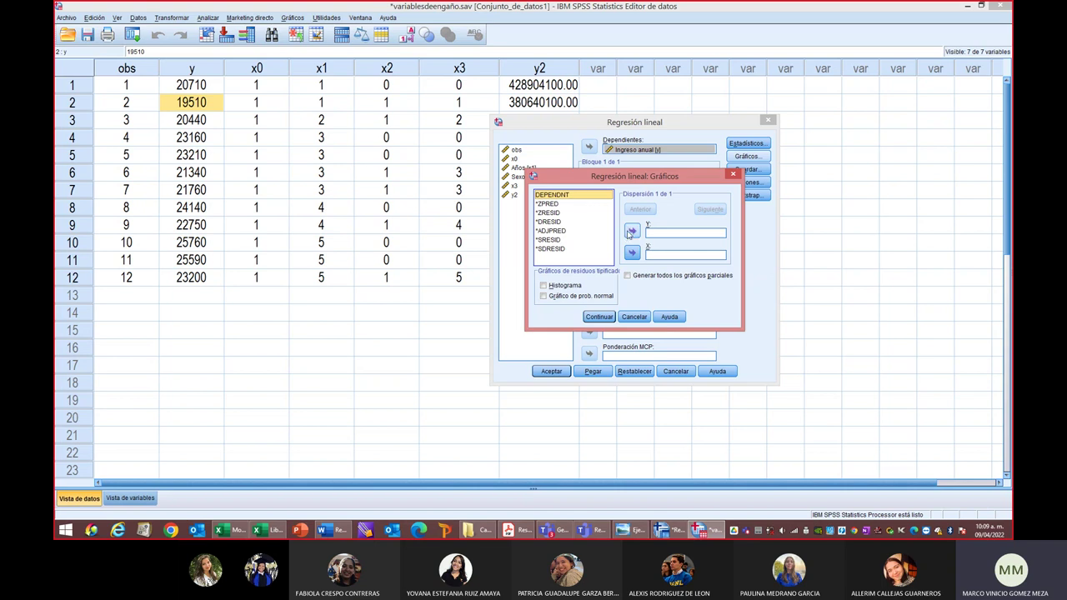
click(632, 231)
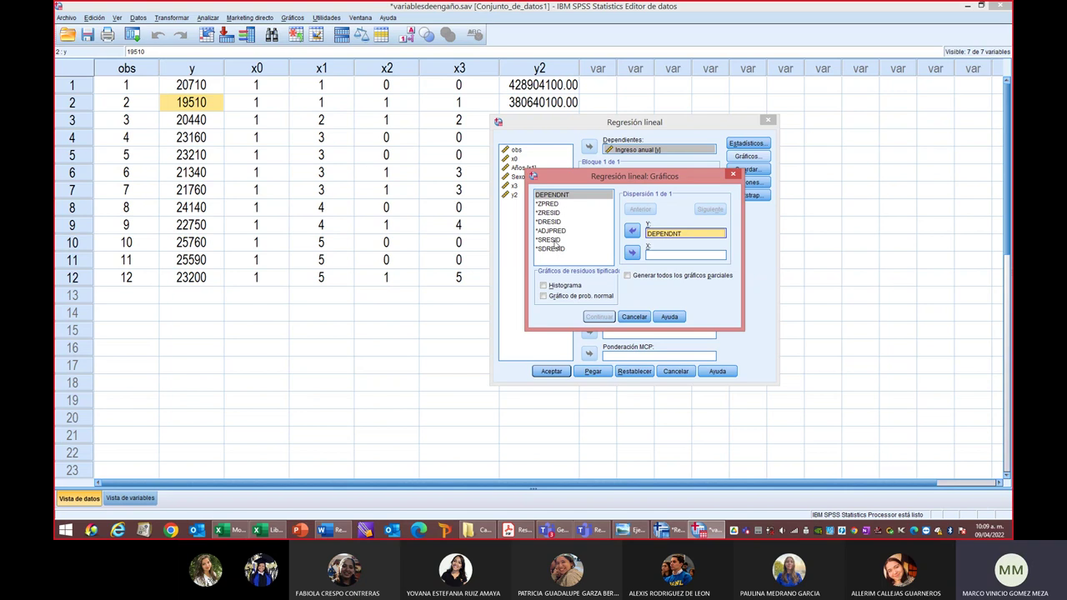
click(554, 204)
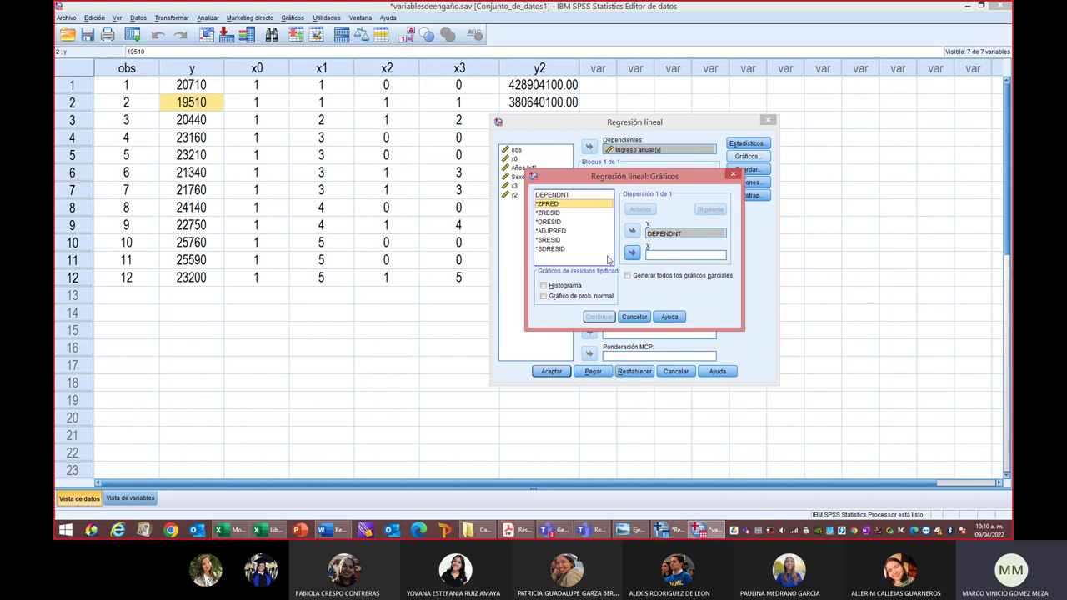
click(632, 254)
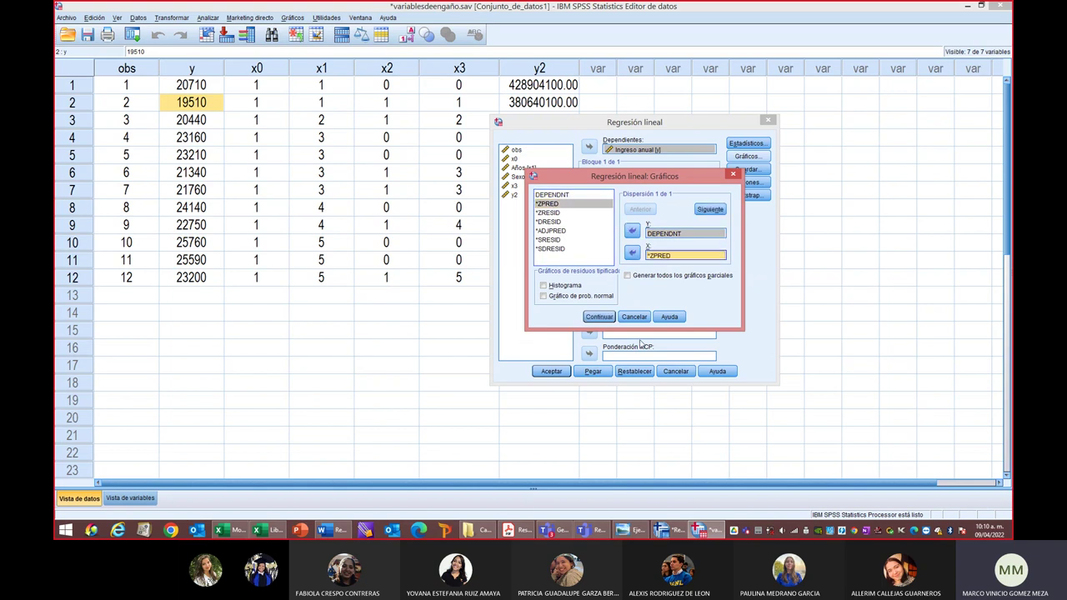
click(543, 285)
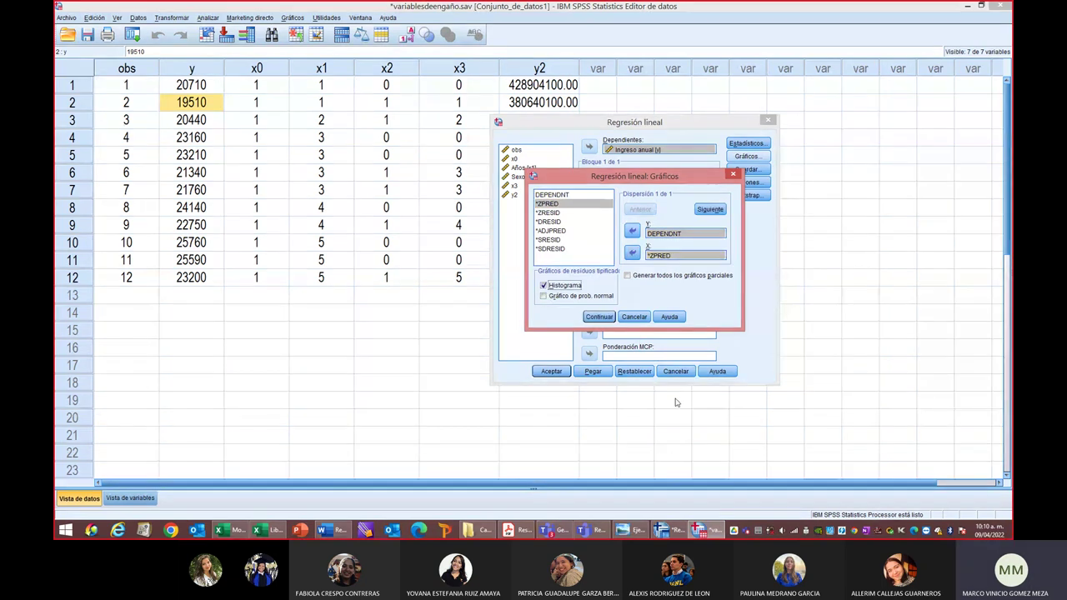
click(551, 299)
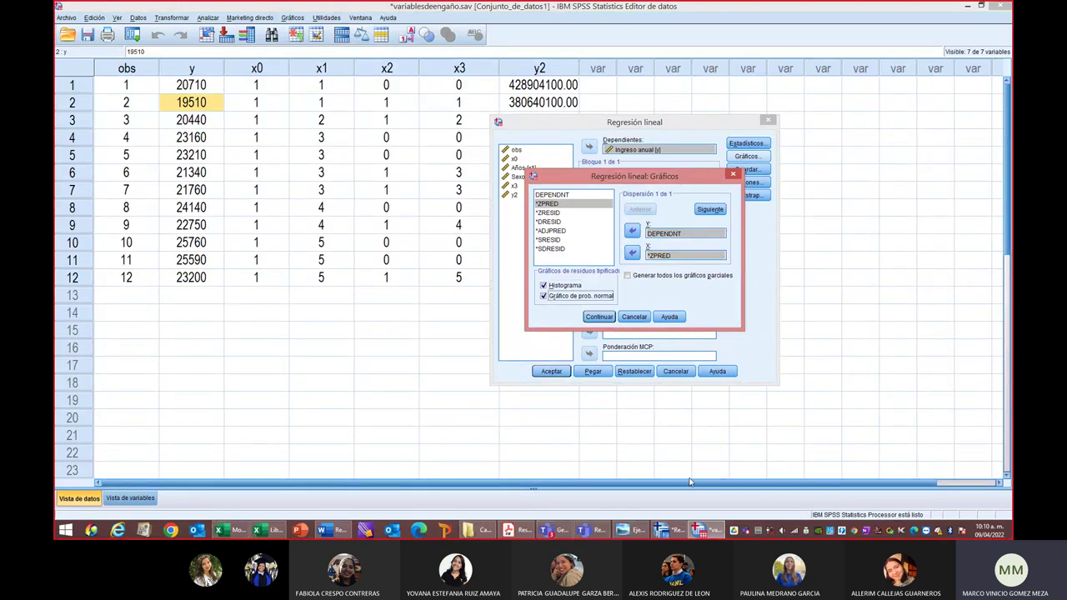
click(598, 317)
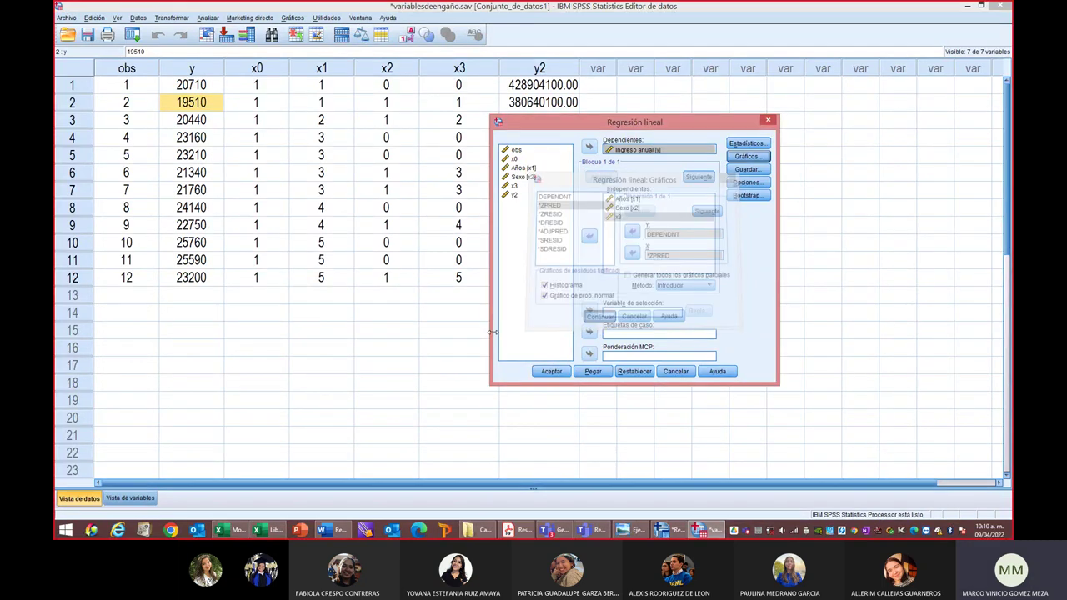
Keep the default regression options, including the constant in the equation, and run the linear regression
click(749, 185)
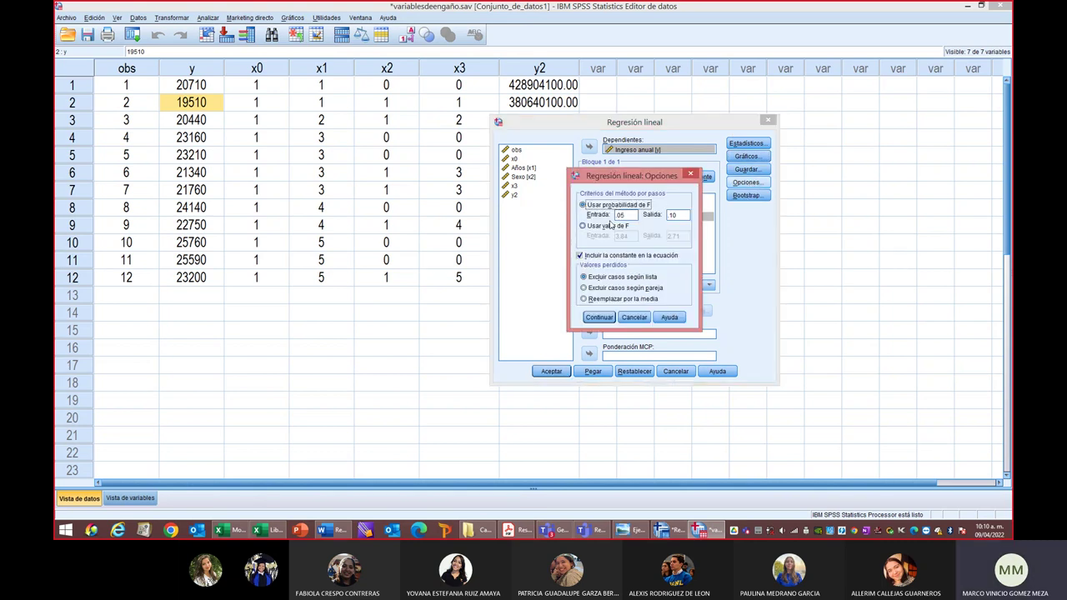
click(597, 318)
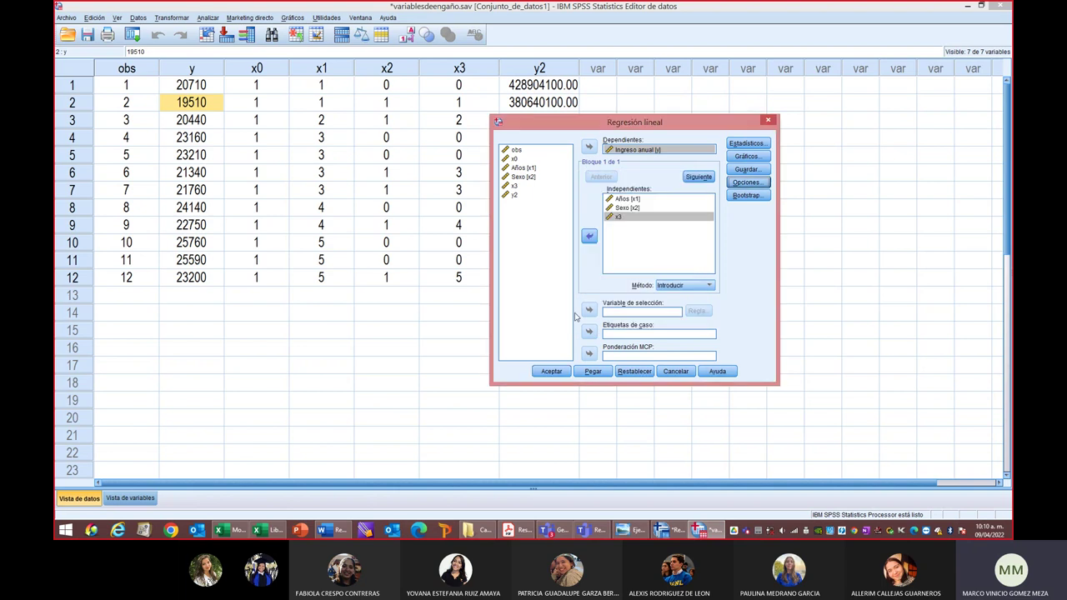
click(548, 374)
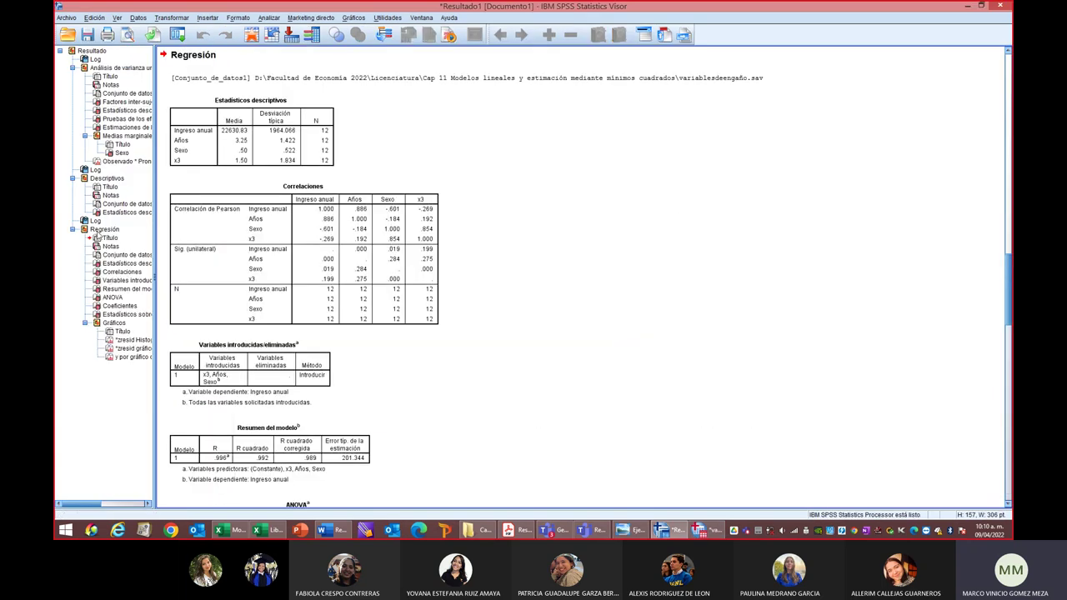
Review the regression output's descriptive statistics, correlations, entered variables and model summary tables
click(116, 272)
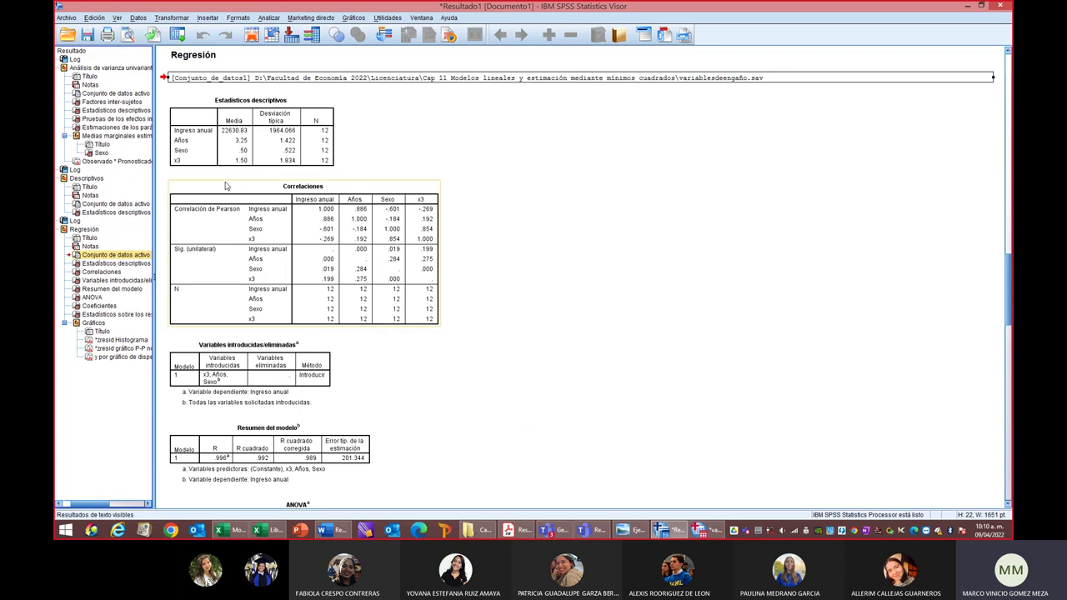
click(242, 160)
click(252, 104)
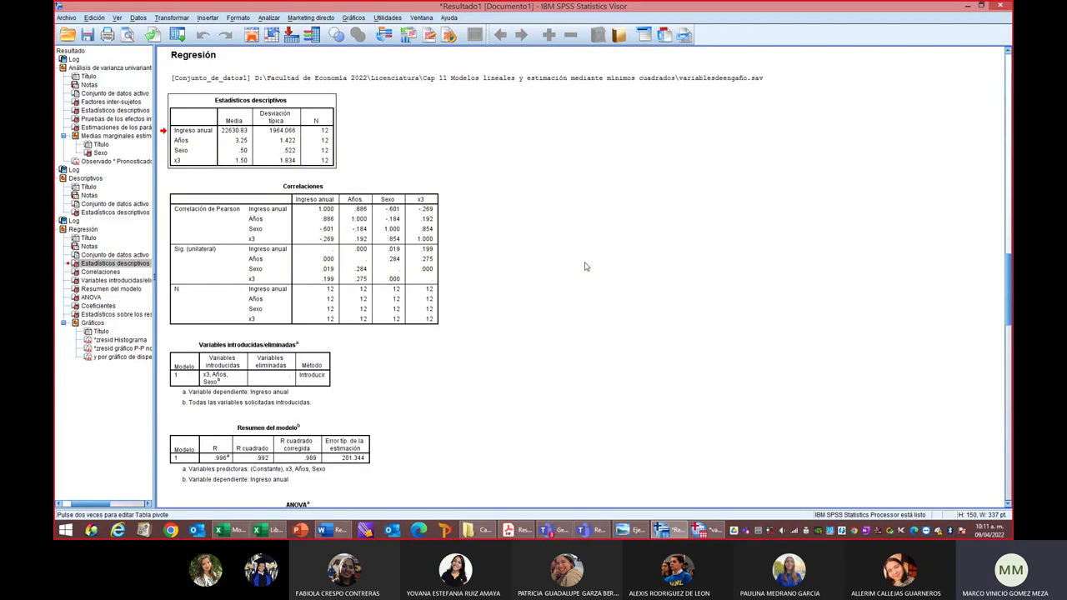
click(366, 258)
scroll(542, 358, down, 3)
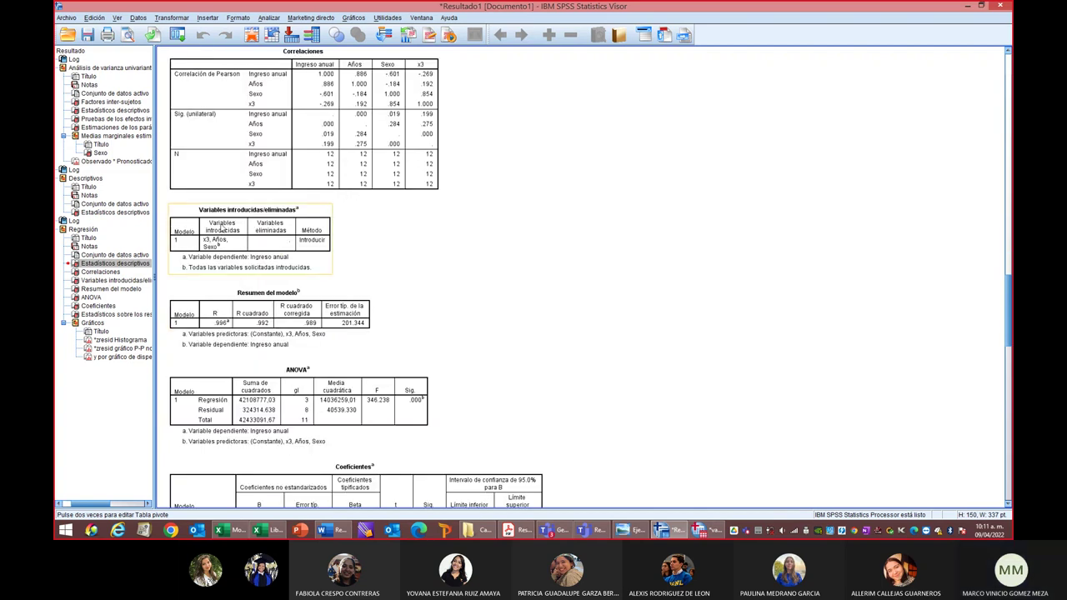
scroll(511, 238, down, 2)
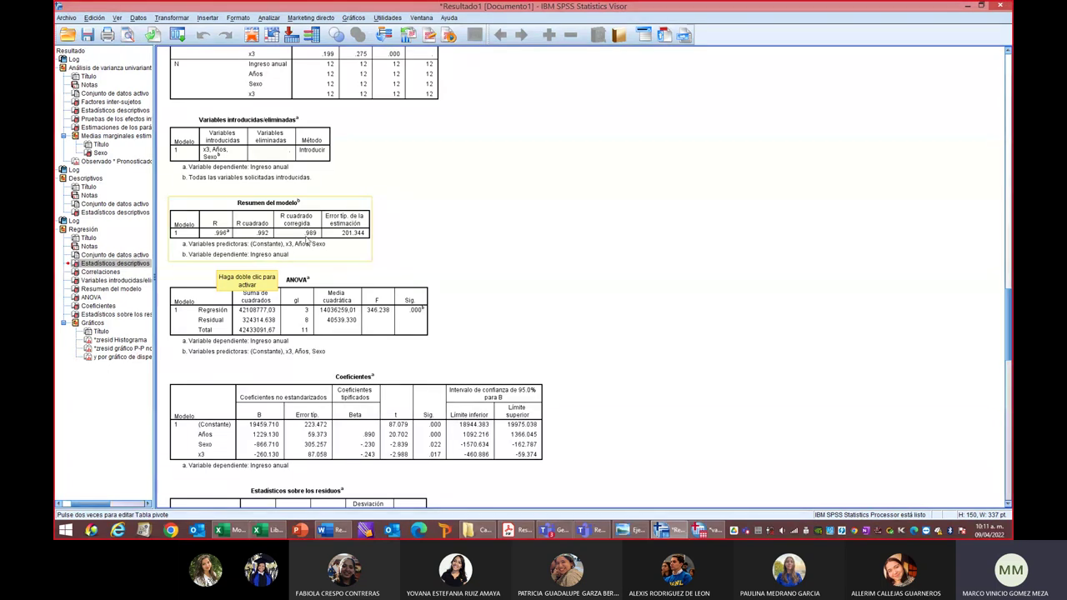
Switch to Adobe Acrobat Reader to check the variance analysis table above the Regresión section, and return to the SPSS output
click(514, 530)
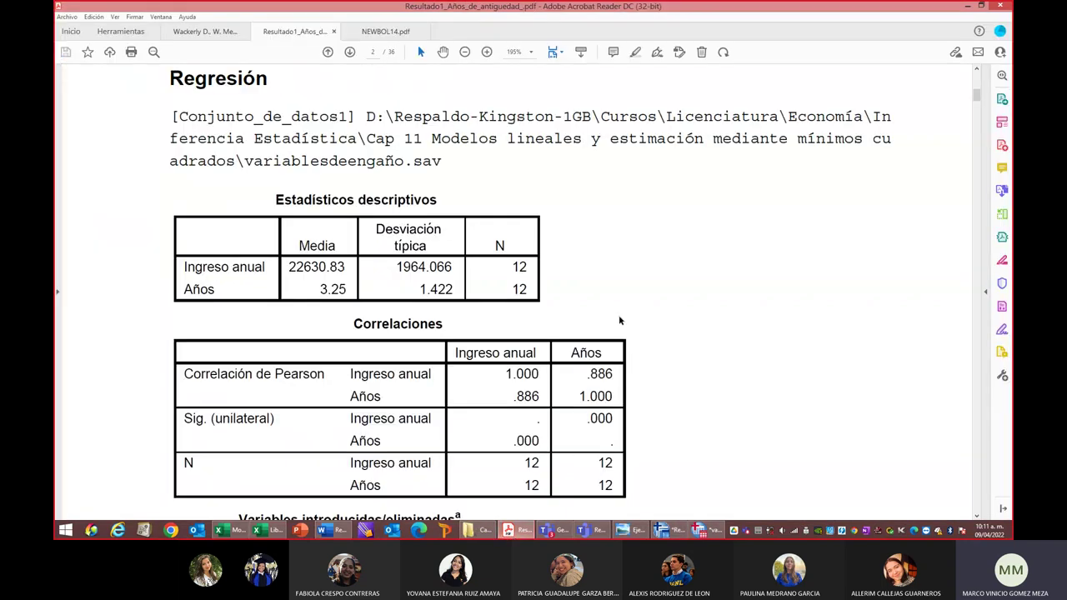
scroll(619, 321, up, 5)
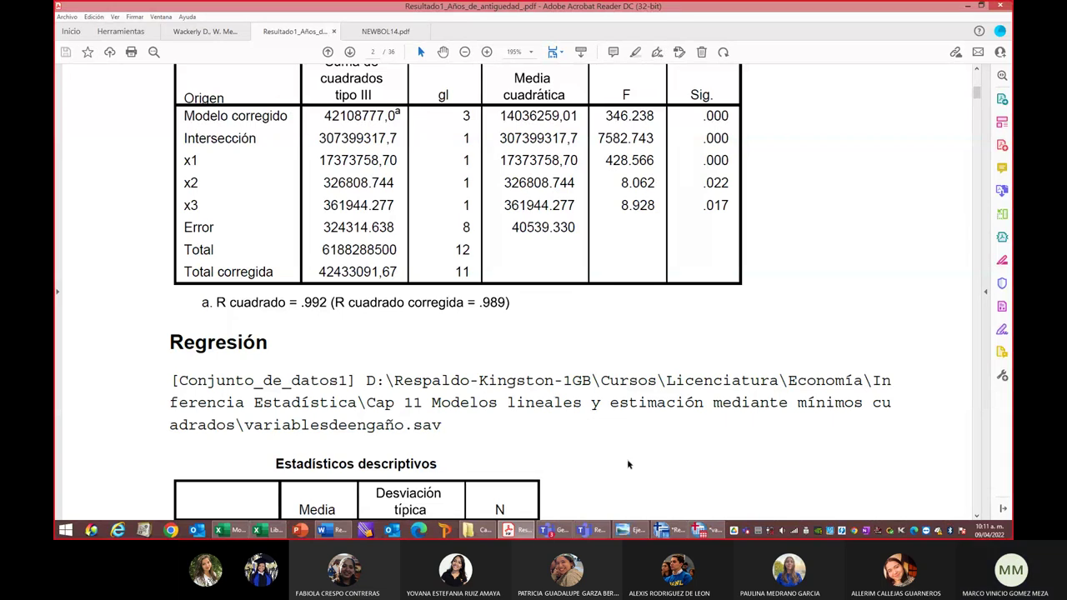
mouse_move(684, 534)
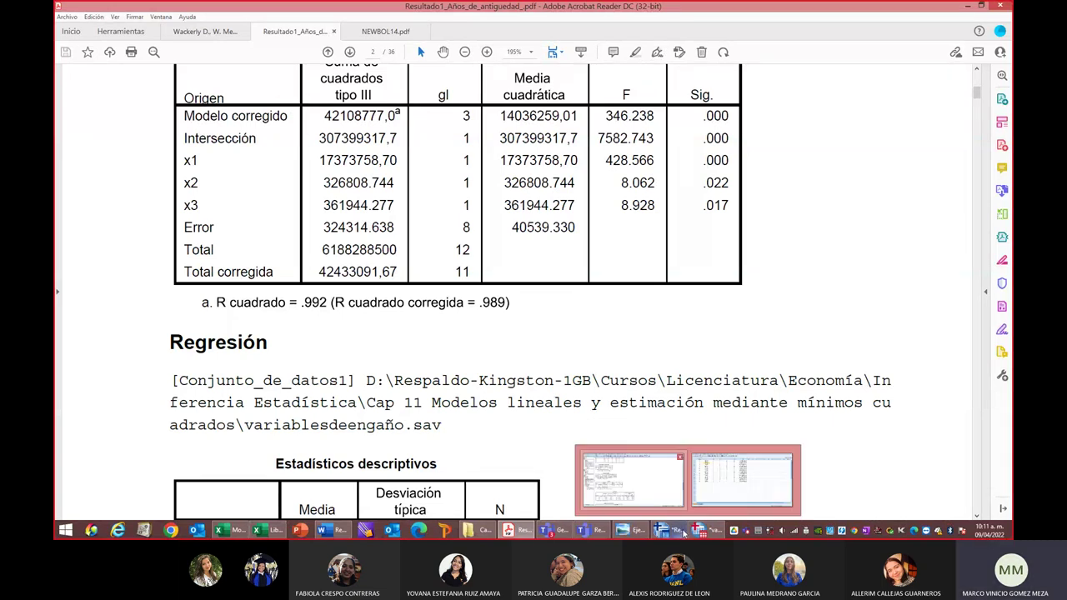
click(672, 536)
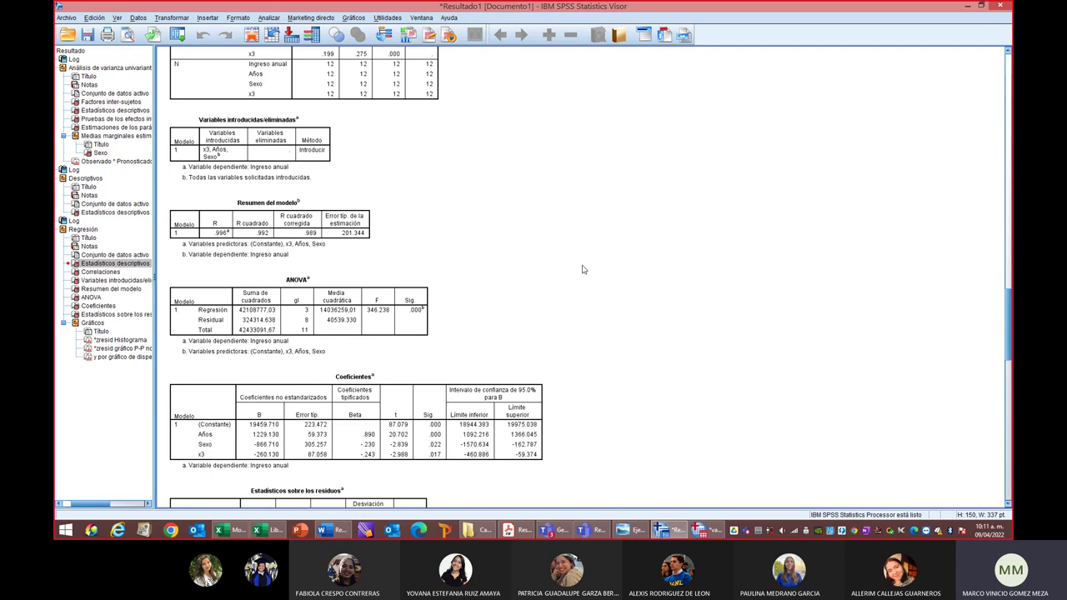
Check which SPSS Statistics version is installed and close the version information
click(448, 17)
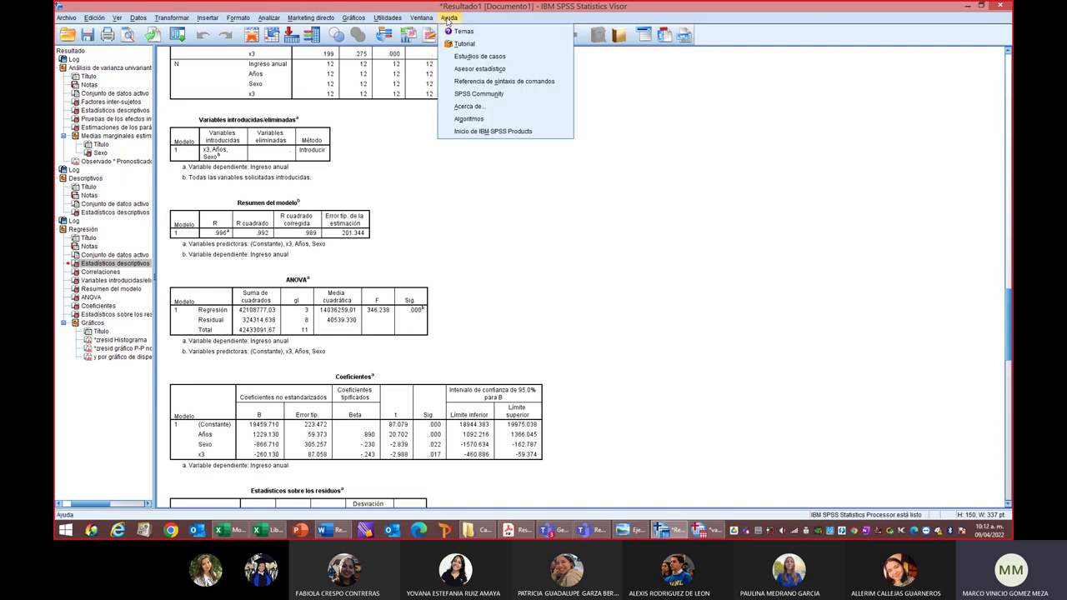
click(469, 106)
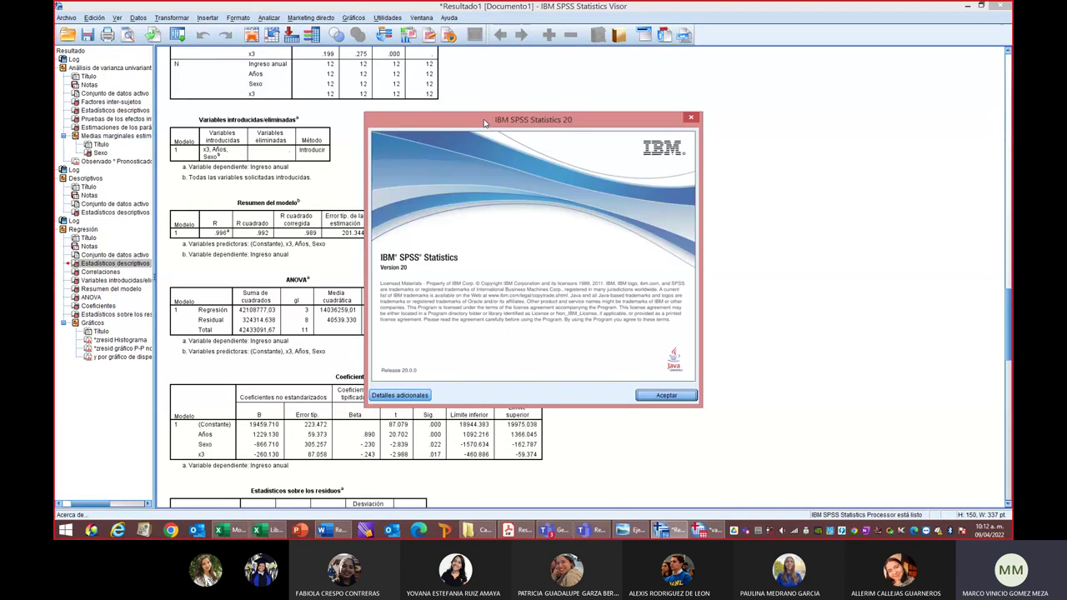
click(691, 119)
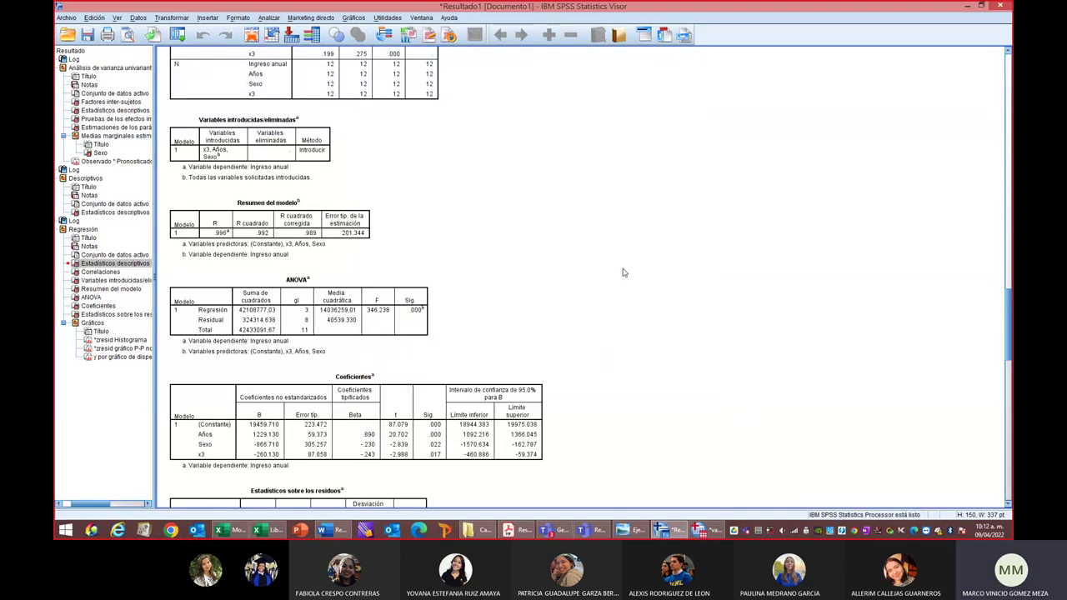
Examine the model summary, ANOVA, coefficients and residual statistics tables of the three-predictor regression
scroll(624, 272, down, 3)
scroll(624, 271, down, 2)
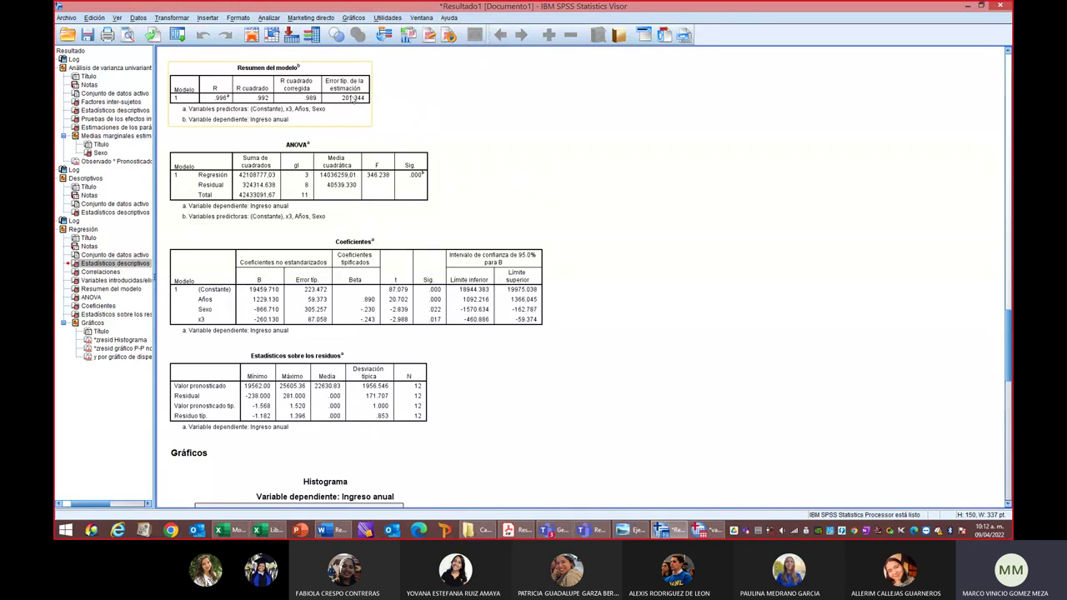
click(350, 185)
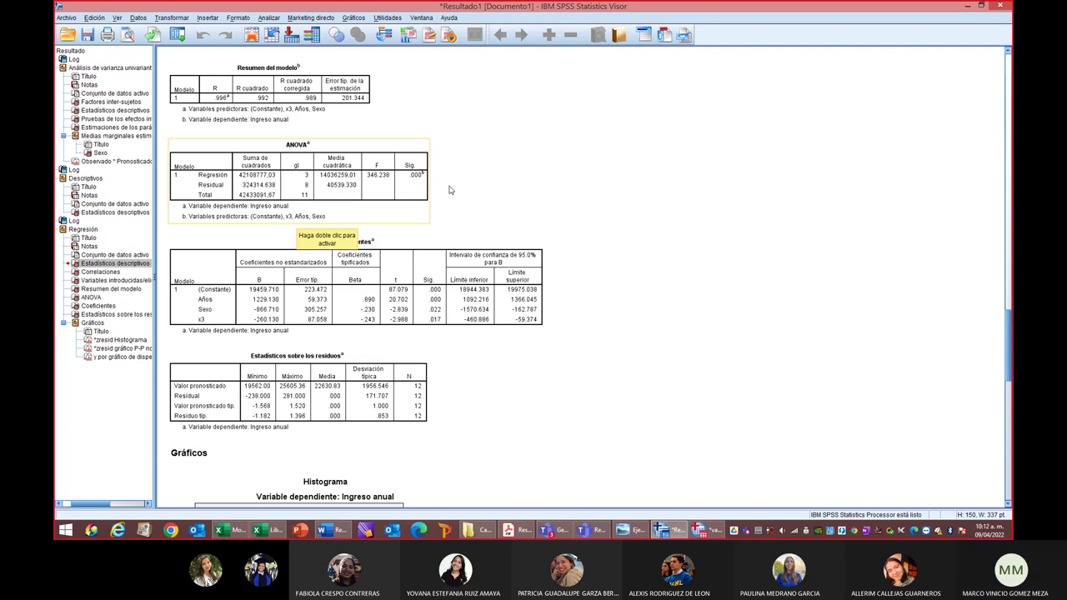
scroll(564, 221, down, 3)
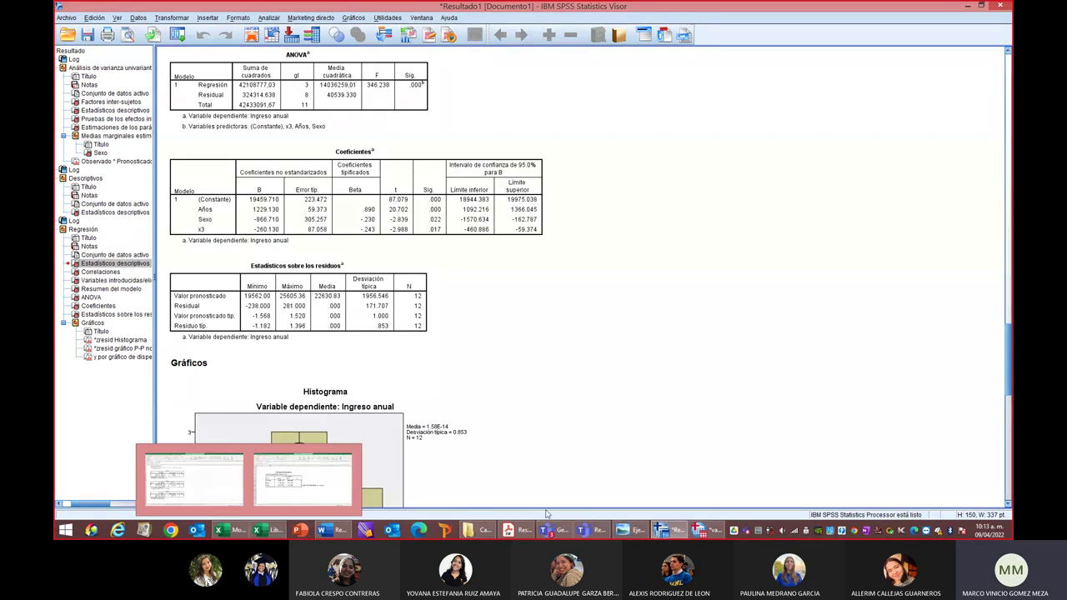
Switch to the Acrobat Reader PDF and review the regression of Ingreso anual on Años, from its descriptives through to the scatterplot
click(516, 530)
scroll(512, 329, down, 5)
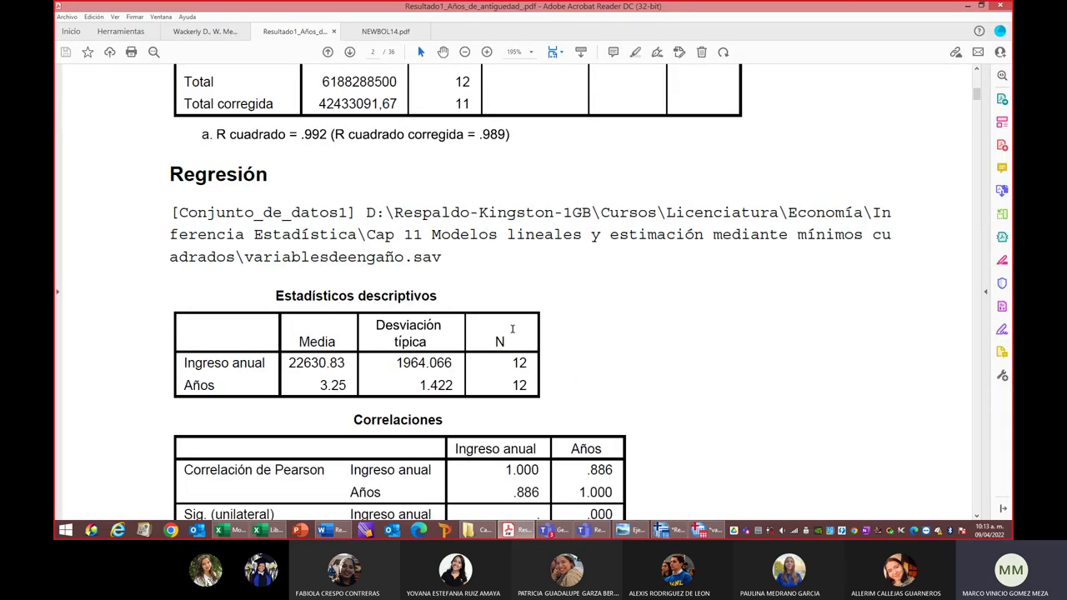
scroll(508, 326, down, 4)
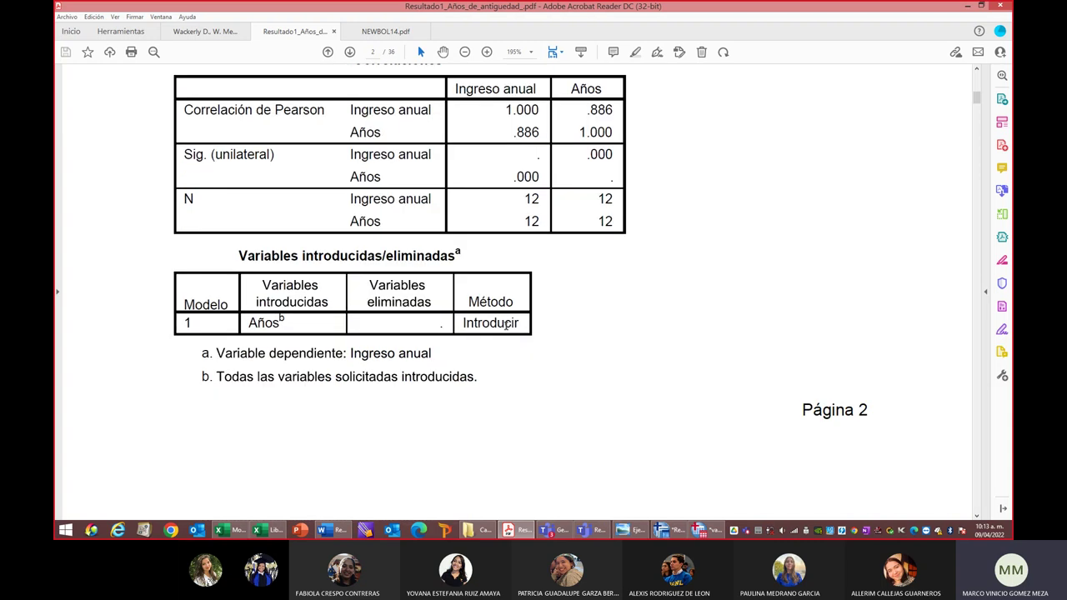
scroll(506, 325, down, 10)
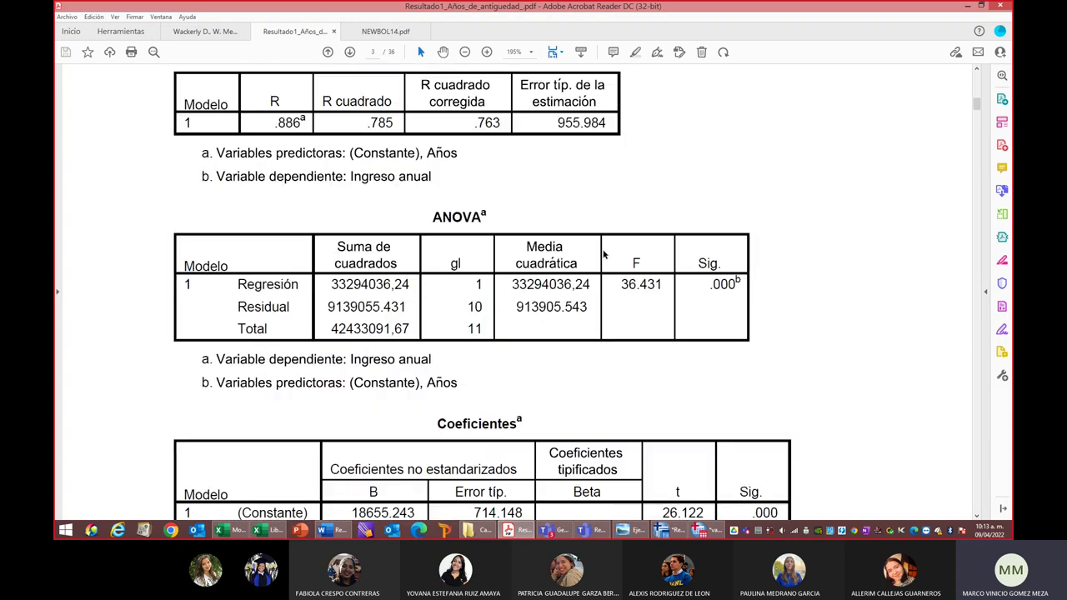
scroll(604, 254, down, 4)
scroll(588, 250, down, 2)
scroll(587, 249, up, 16)
scroll(586, 250, up, 3)
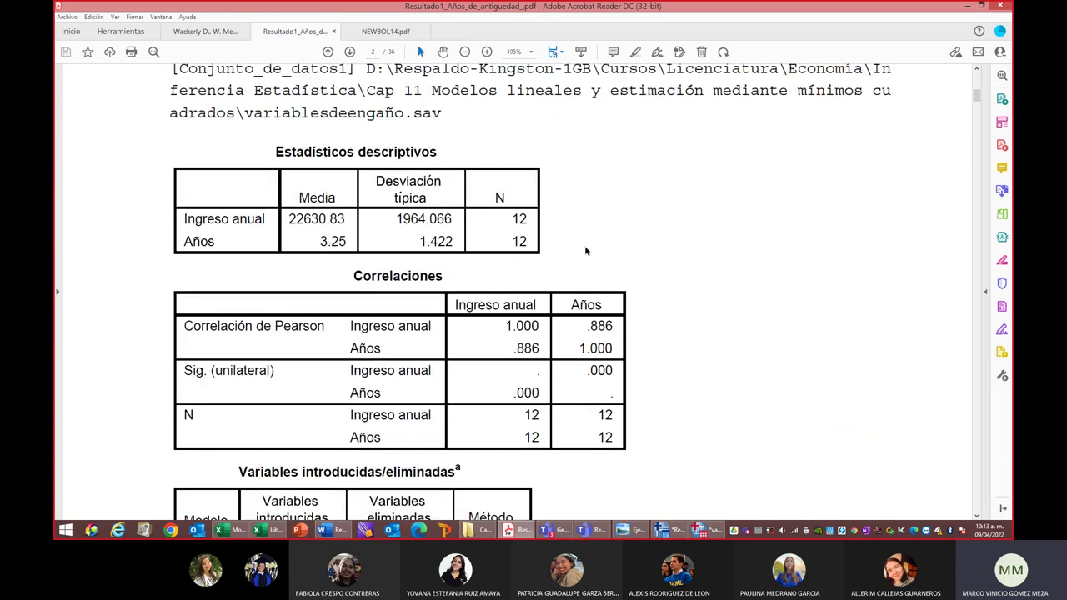
scroll(621, 226, down, 20)
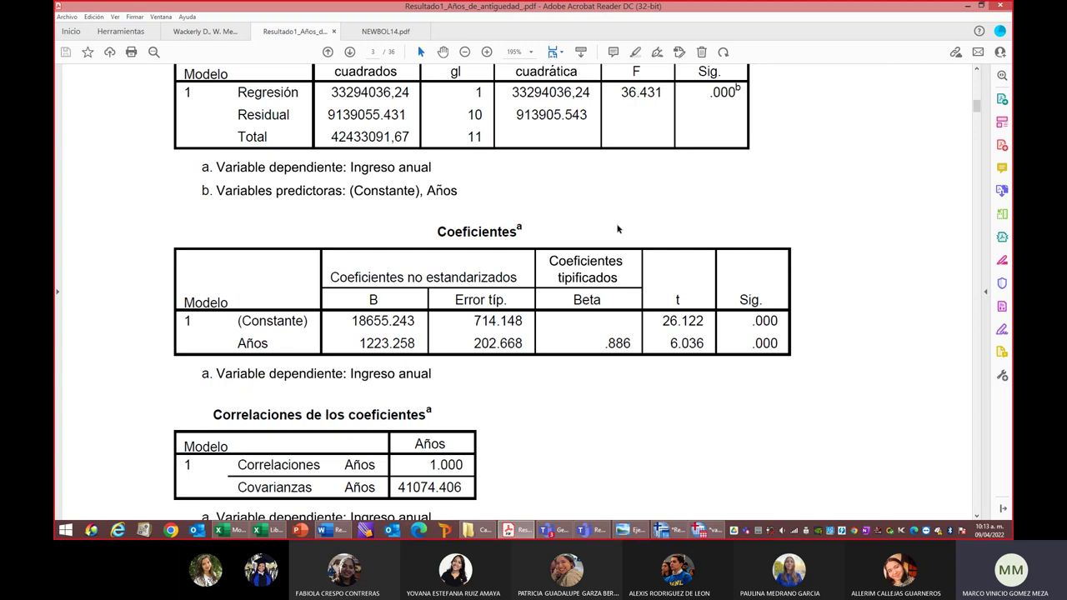
scroll(618, 229, down, 5)
scroll(615, 226, down, 10)
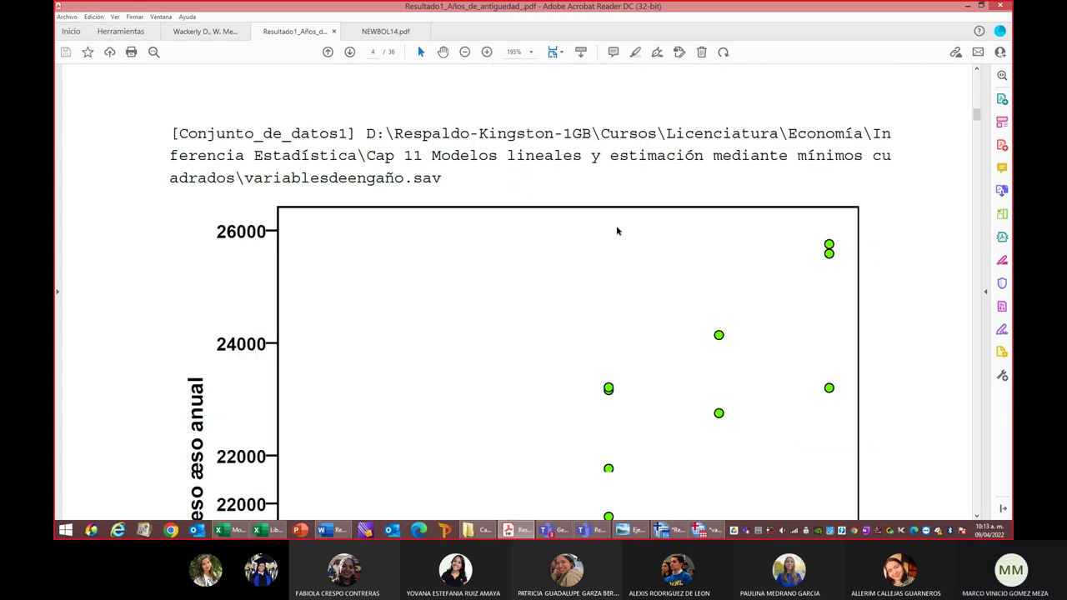
scroll(616, 229, up, 1)
scroll(615, 227, down, 1)
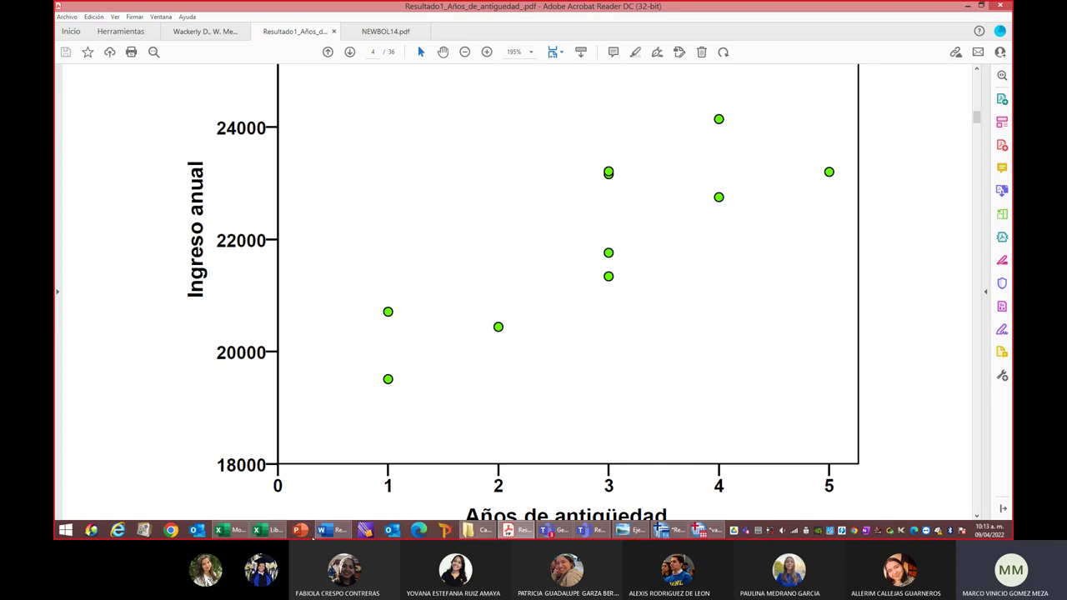
Return to the SPSS output and examine the coefficients table, residual histogram, normal P-P plot and scatterplot of the regression
click(658, 535)
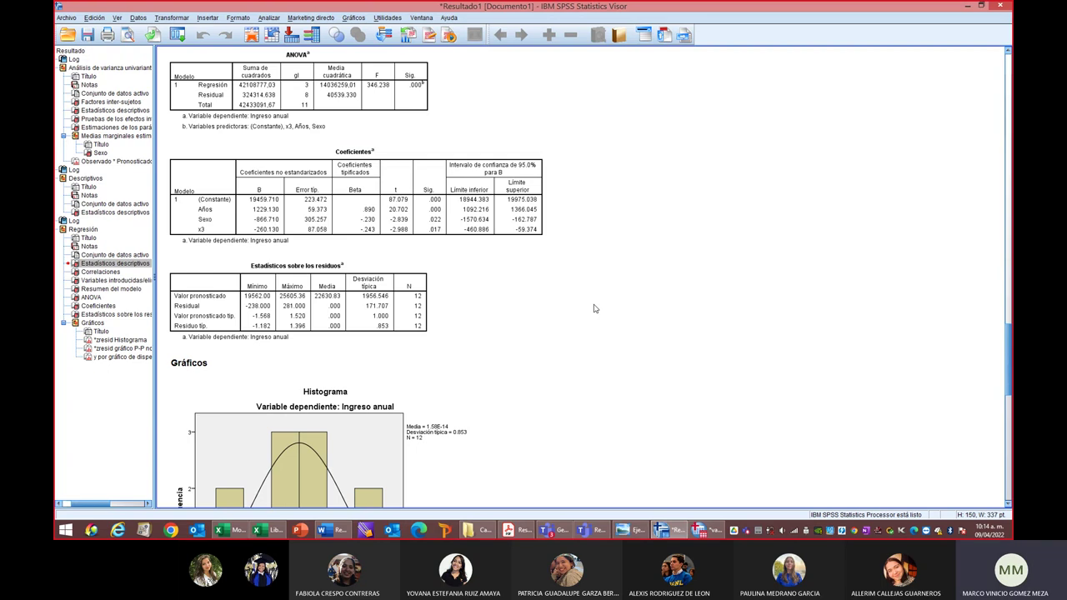
click(172, 243)
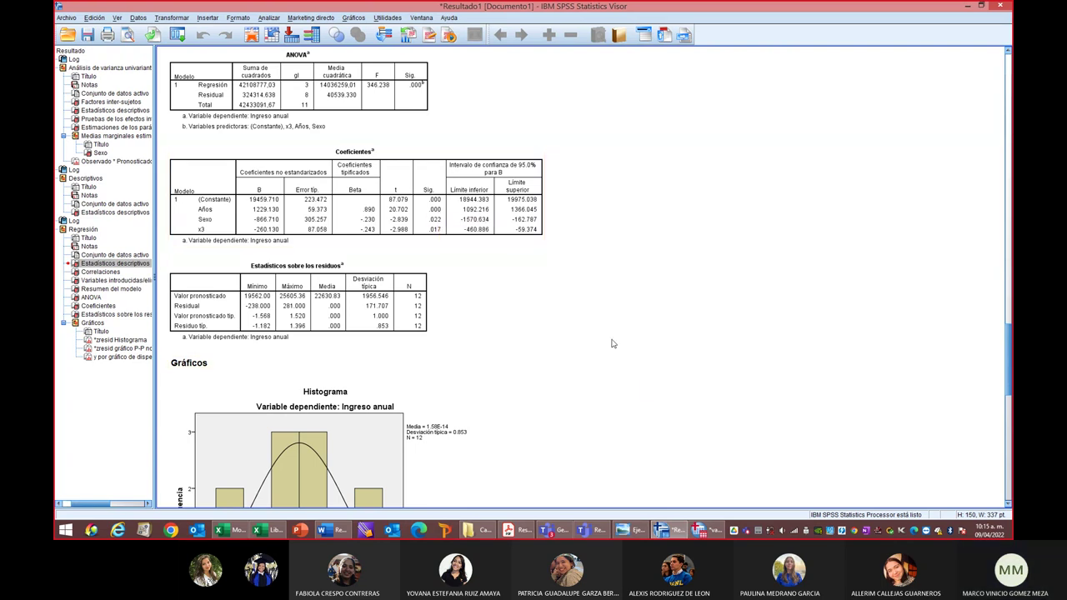
scroll(284, 320, down, 5)
scroll(284, 319, down, 3)
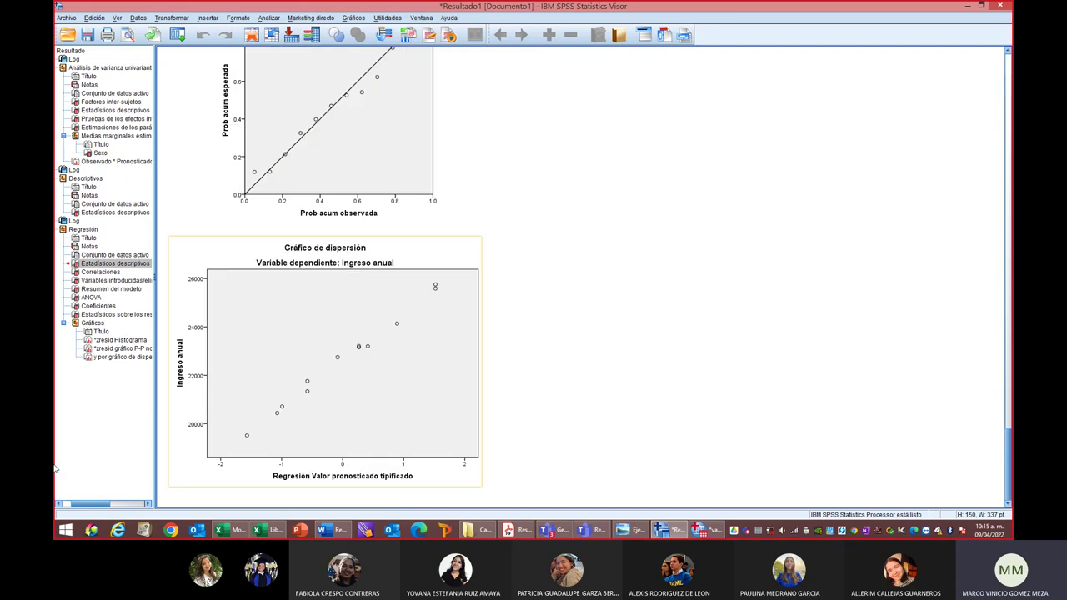
scroll(608, 367, up, 3)
scroll(609, 371, up, 1)
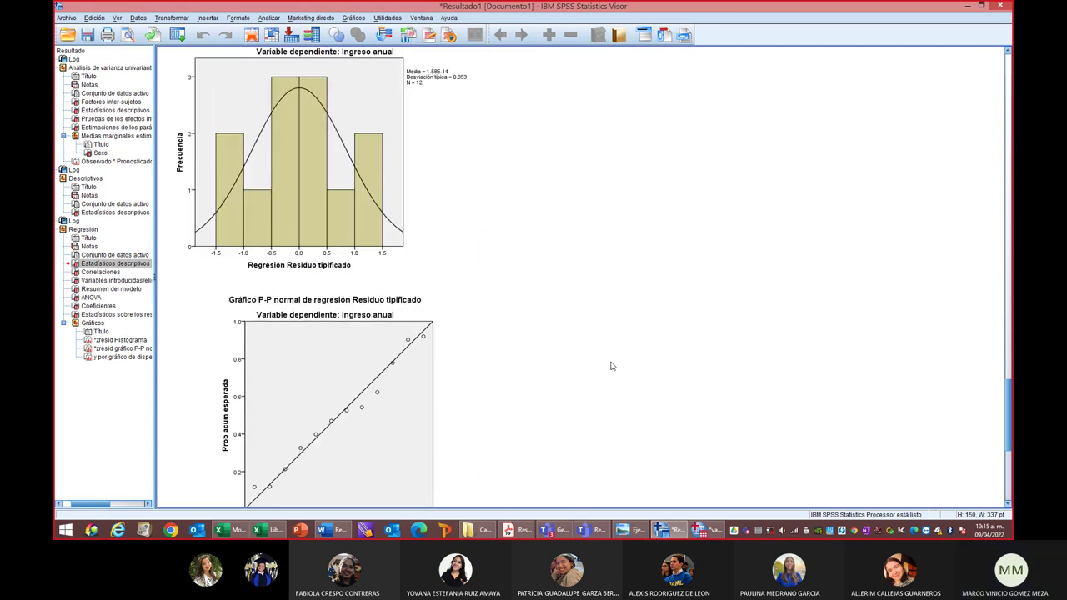
Switch to the Excel workbook Modelos Años de Antiguedad y Sexo and fill the ANOVA table for x3, Años and Sexo (B30:H35) yellow
mouse_move(514, 536)
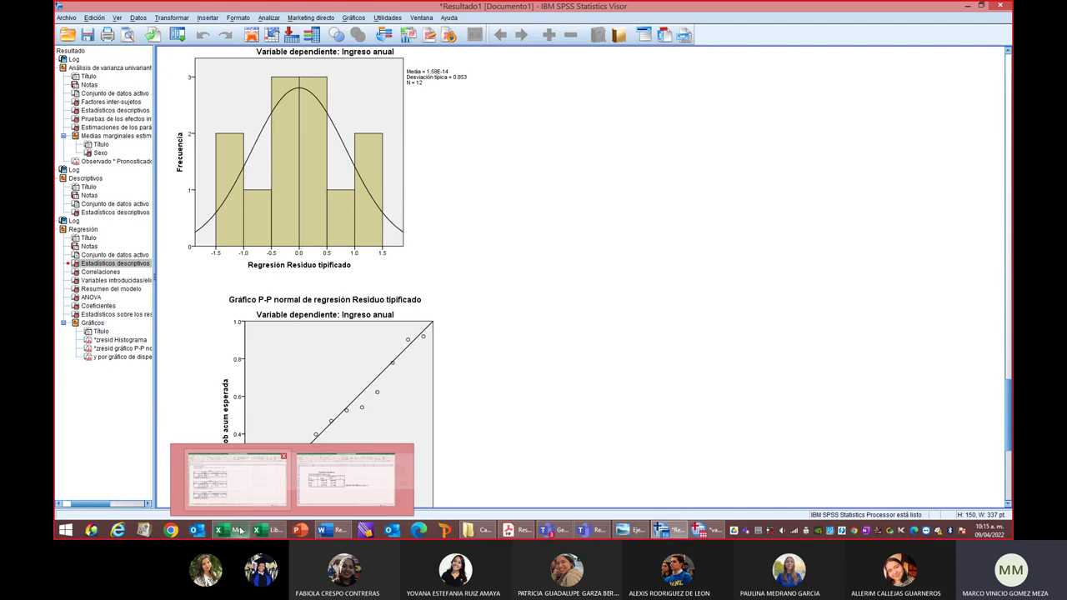
mouse_move(241, 536)
click(193, 479)
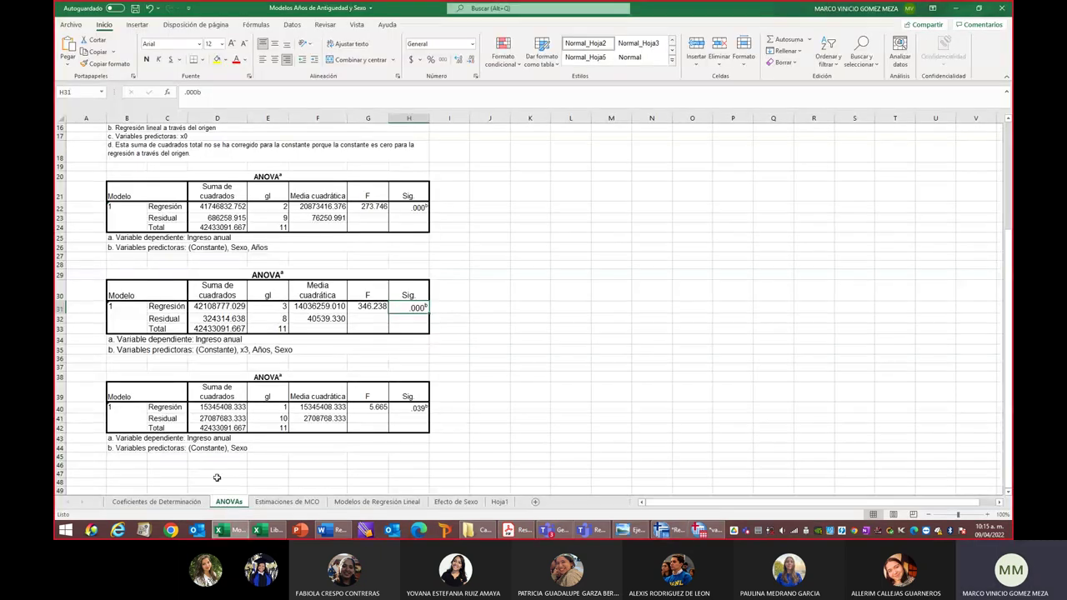
scroll(705, 378, up, 5)
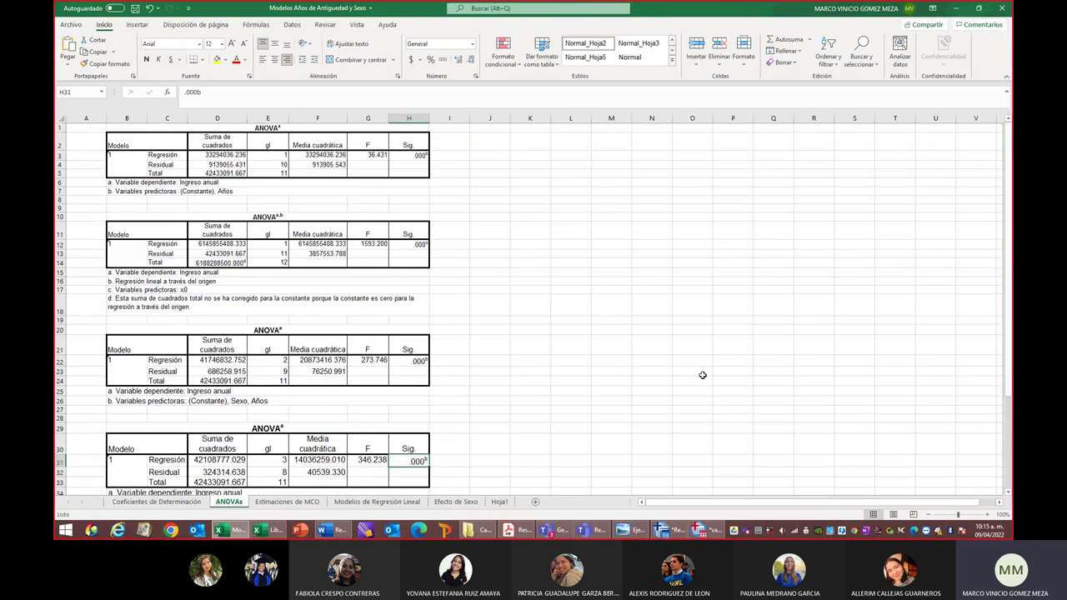
scroll(675, 370, down, 7)
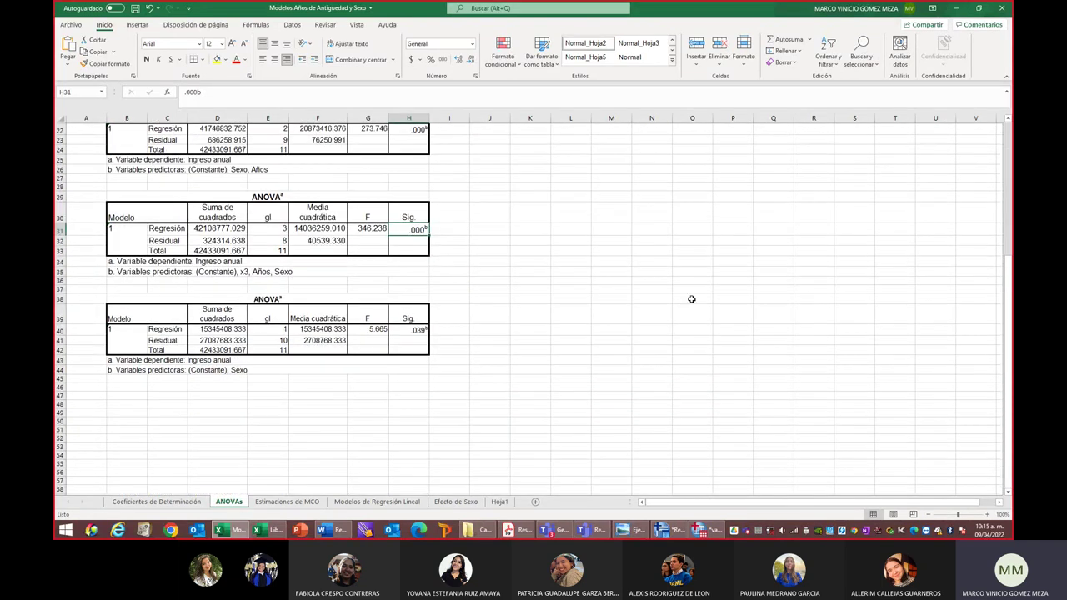
drag(119, 216, 417, 275)
click(217, 61)
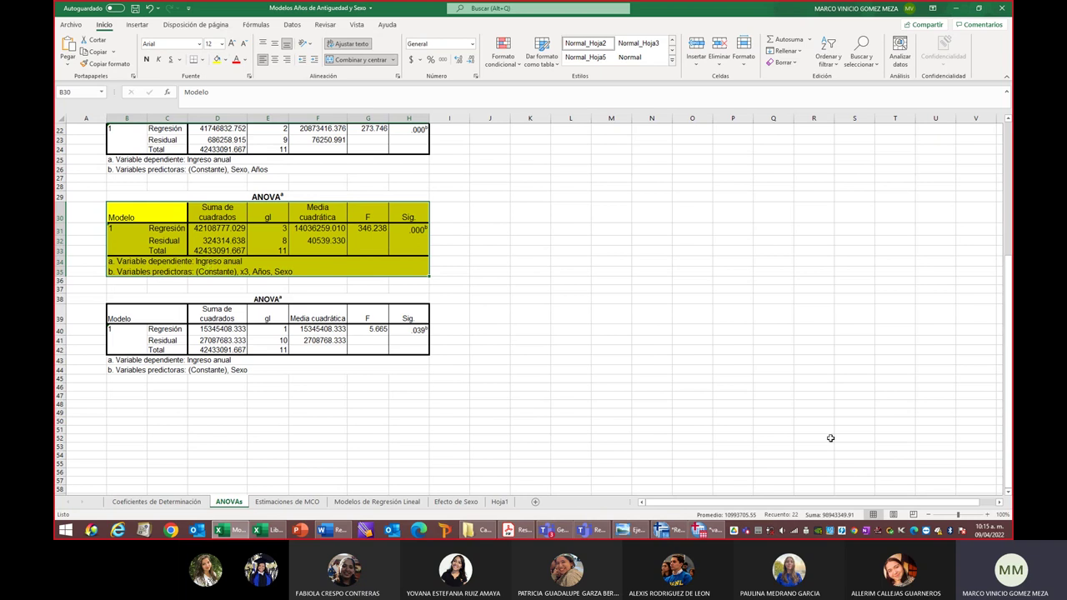
Fill the first ANOVA table, with Años as the only predictor (rows 1 to 7), with light green
click(988, 515)
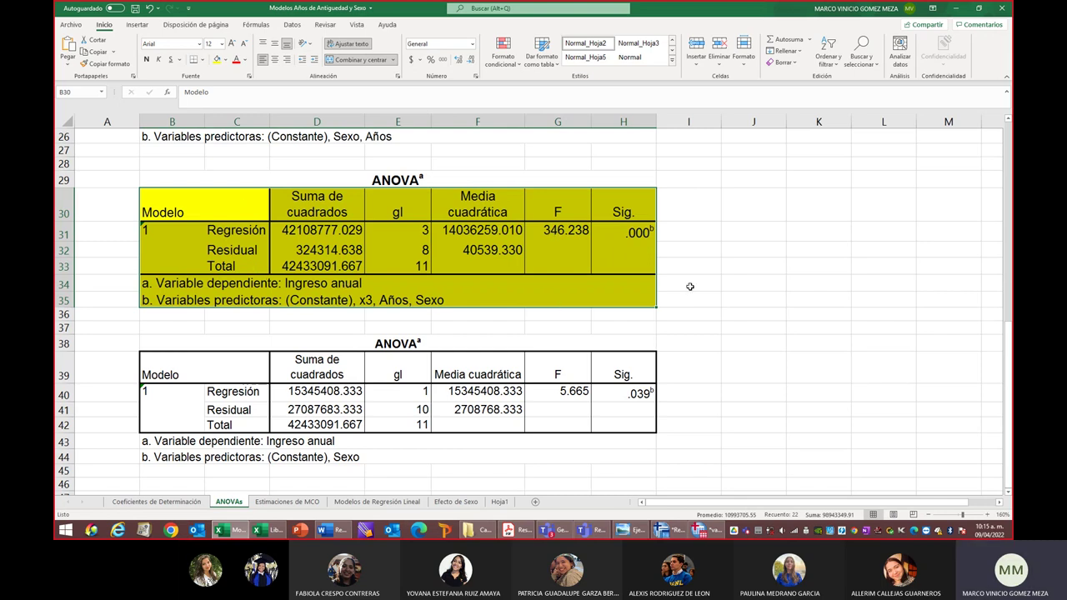
scroll(691, 287, up, 8)
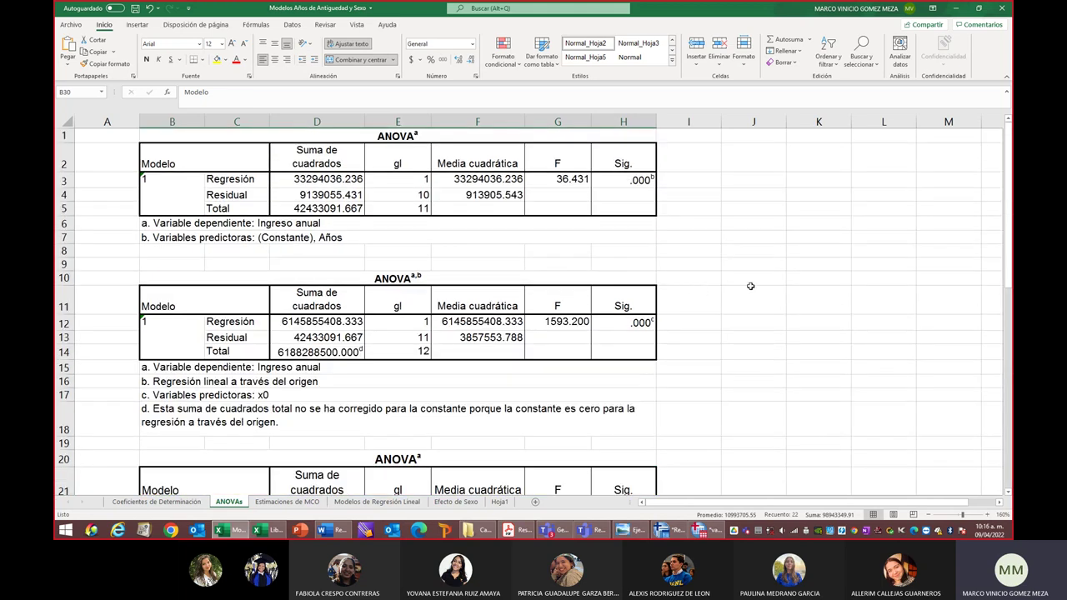
drag(381, 135, 383, 239)
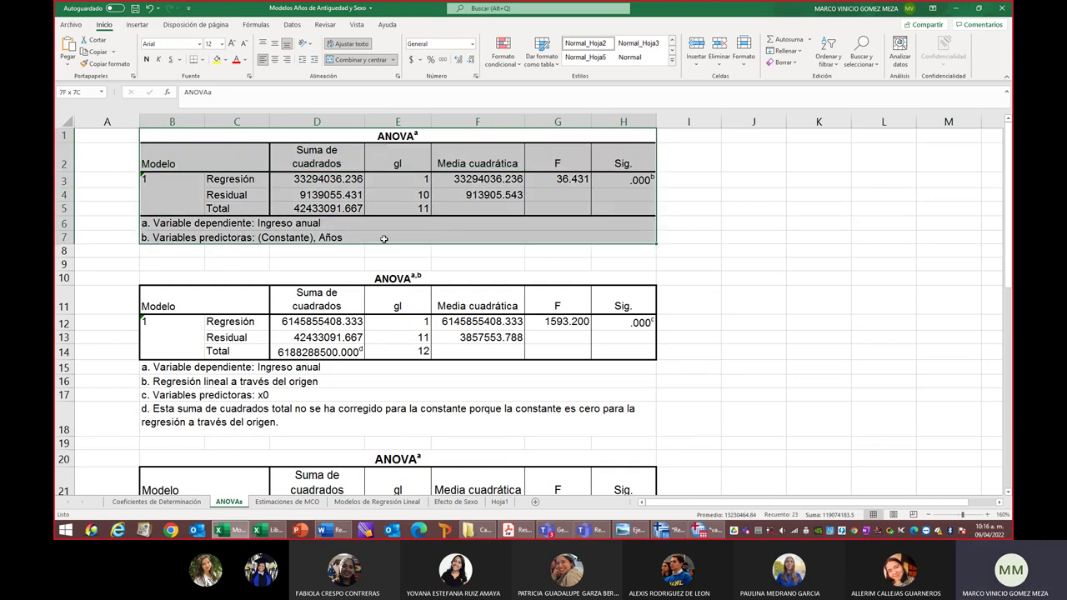
click(224, 61)
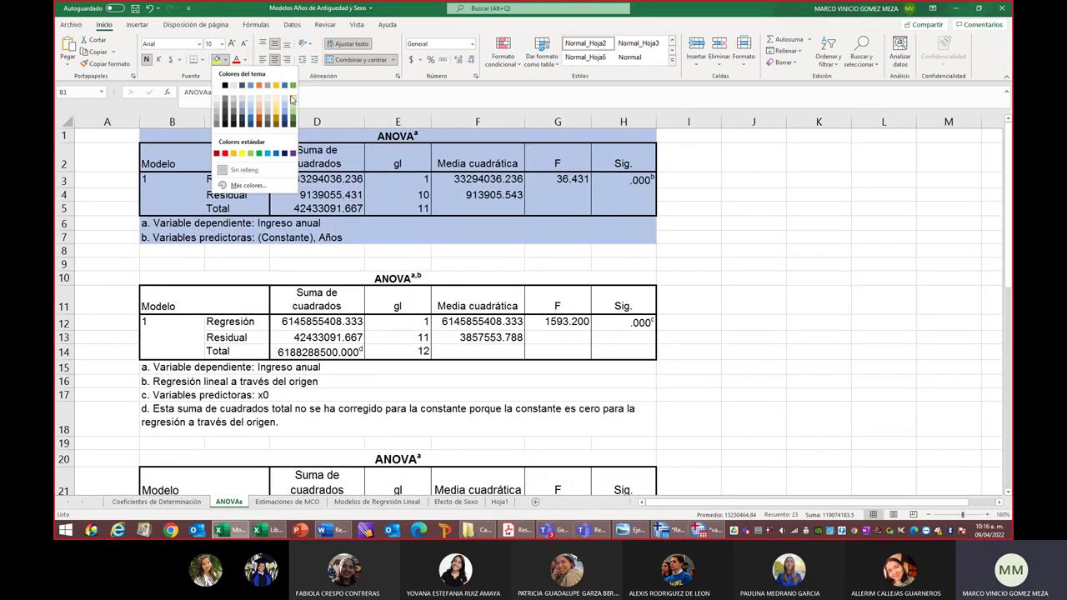
click(293, 93)
click(755, 224)
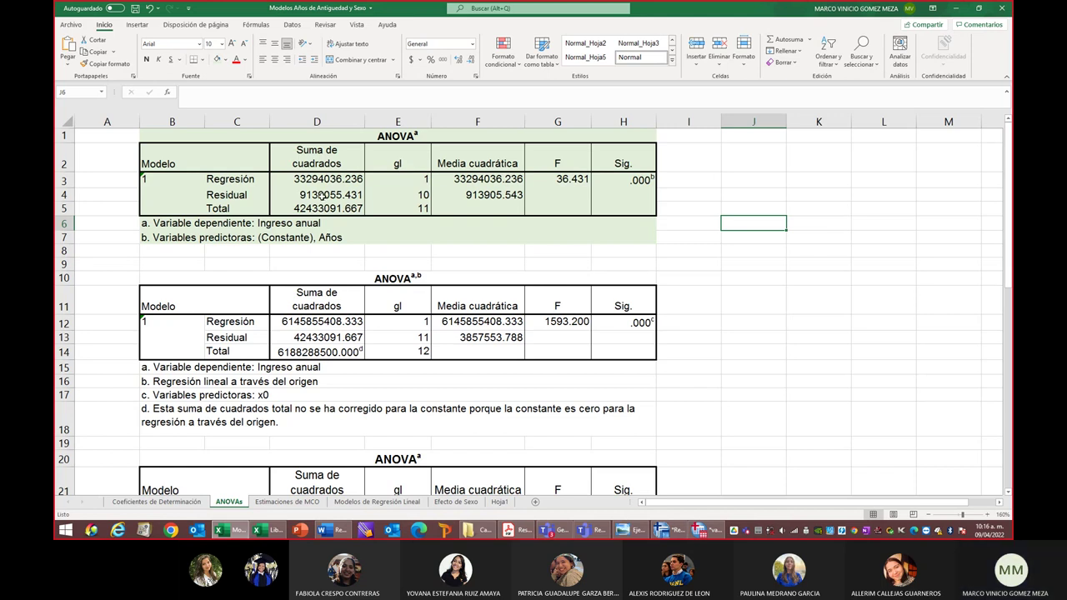
Examine the degrees of freedom, mean square, F and significance values in the ANOVA table for Años
click(424, 194)
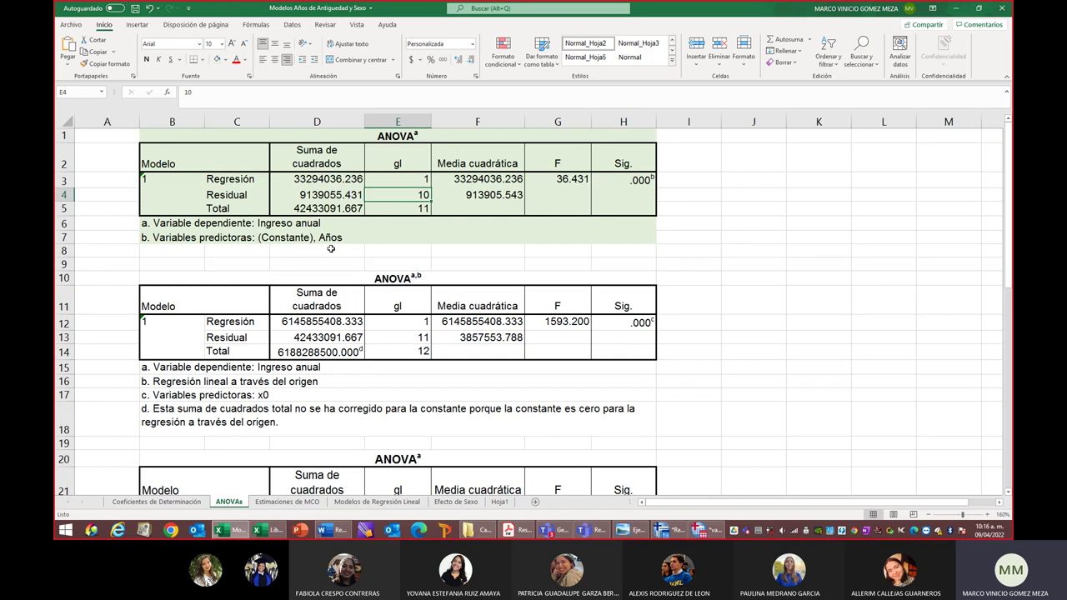
click(408, 182)
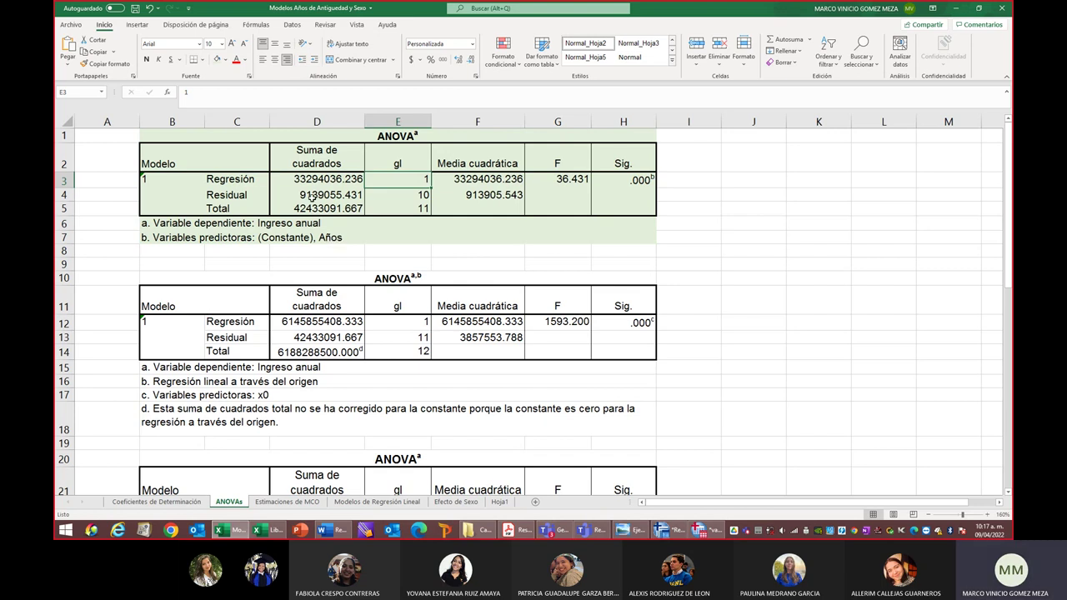
click(493, 179)
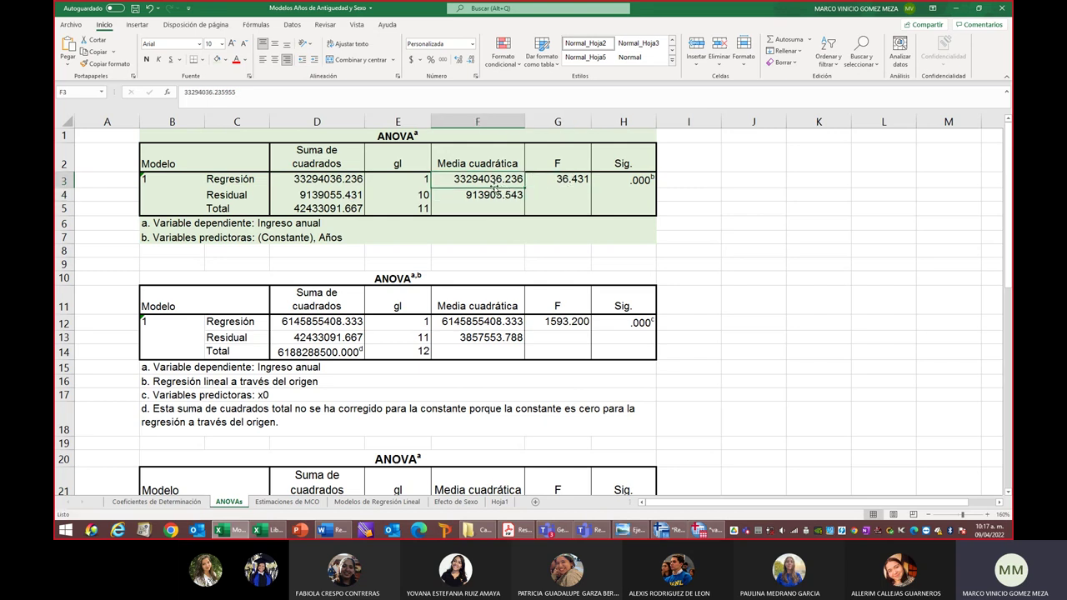
click(562, 176)
key(Right)
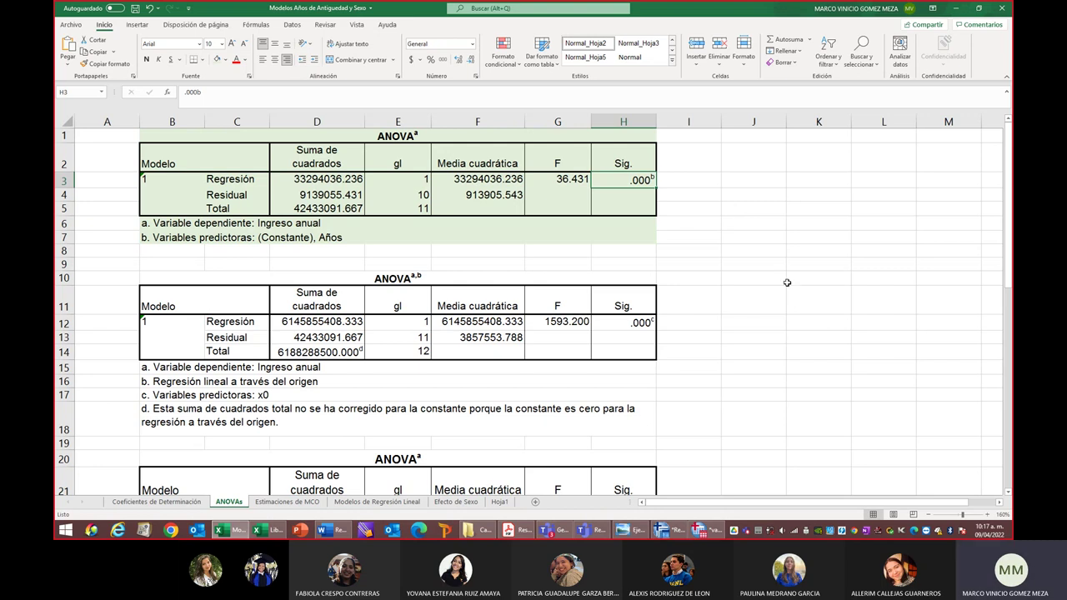
Fill the ANOVA table of the regression through the origin on x0 (rows 10 to 18) light orange and check its regression degrees of freedom
scroll(841, 327, down, 1)
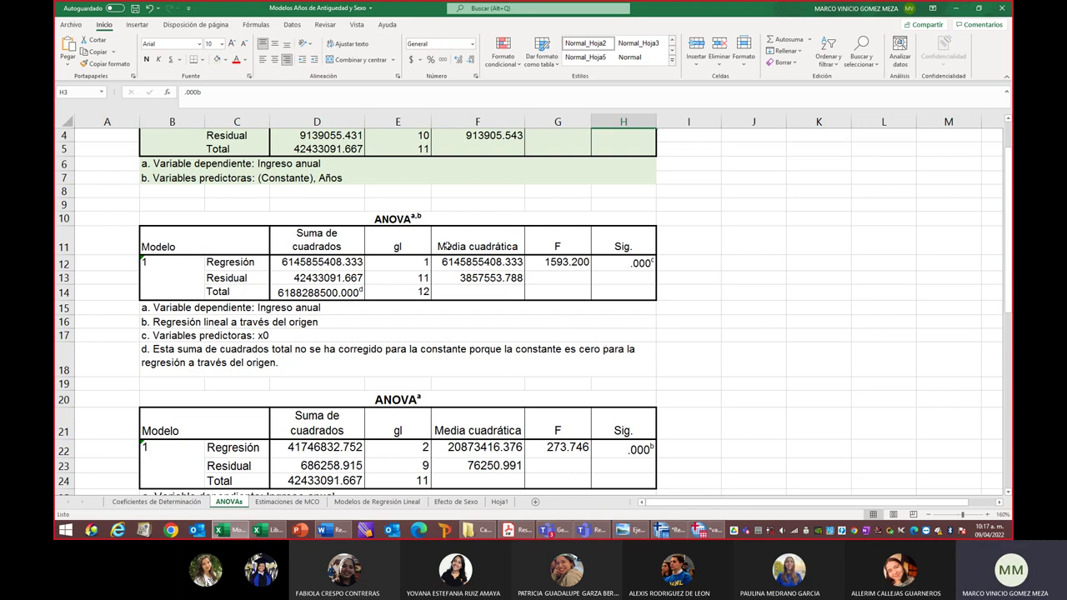
drag(341, 218, 293, 359)
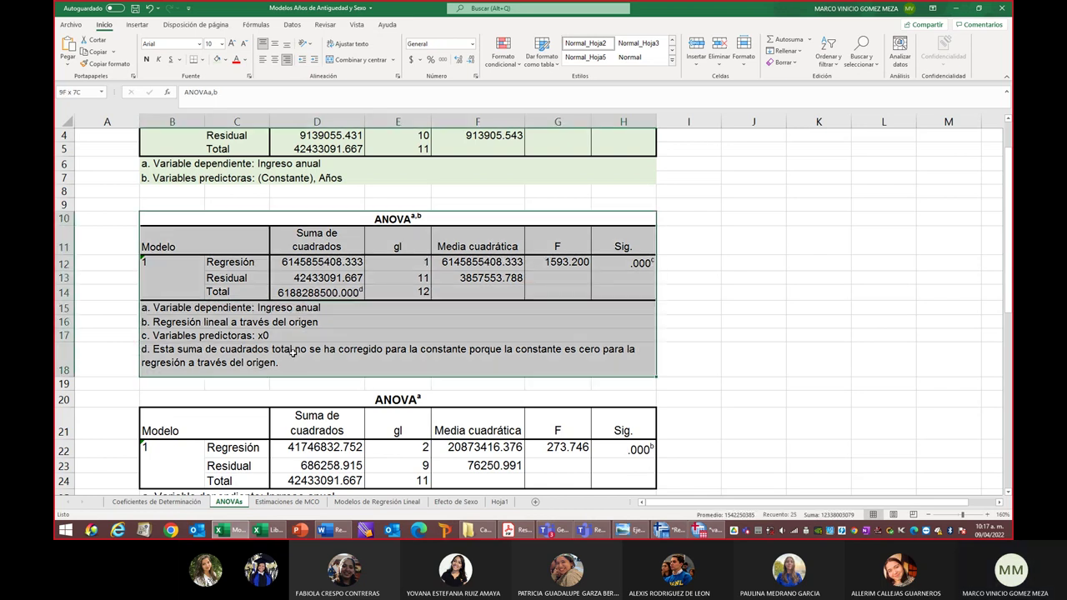
click(226, 60)
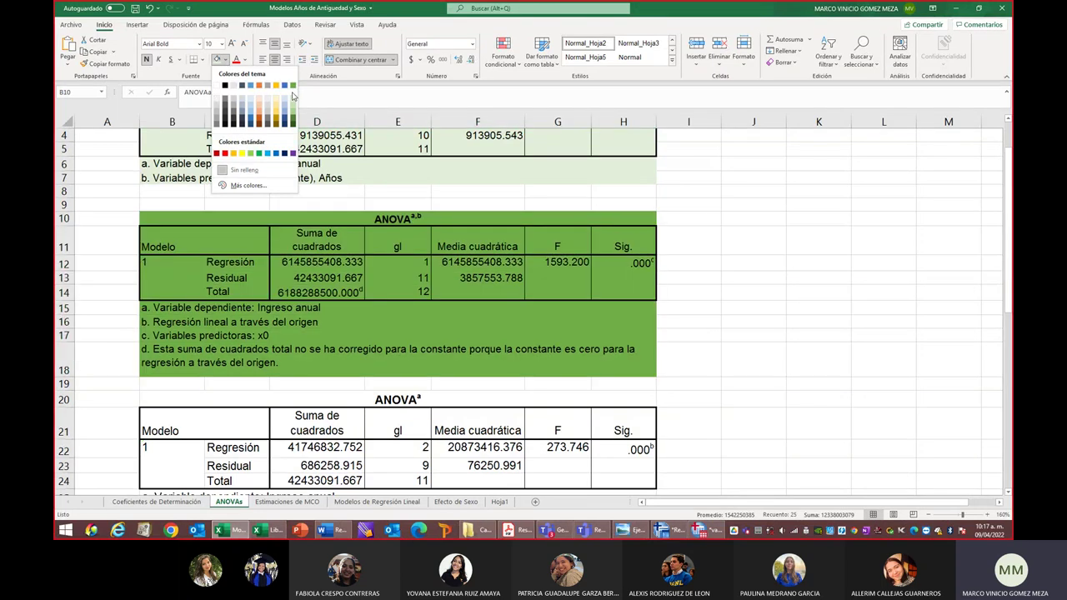
click(259, 96)
click(819, 277)
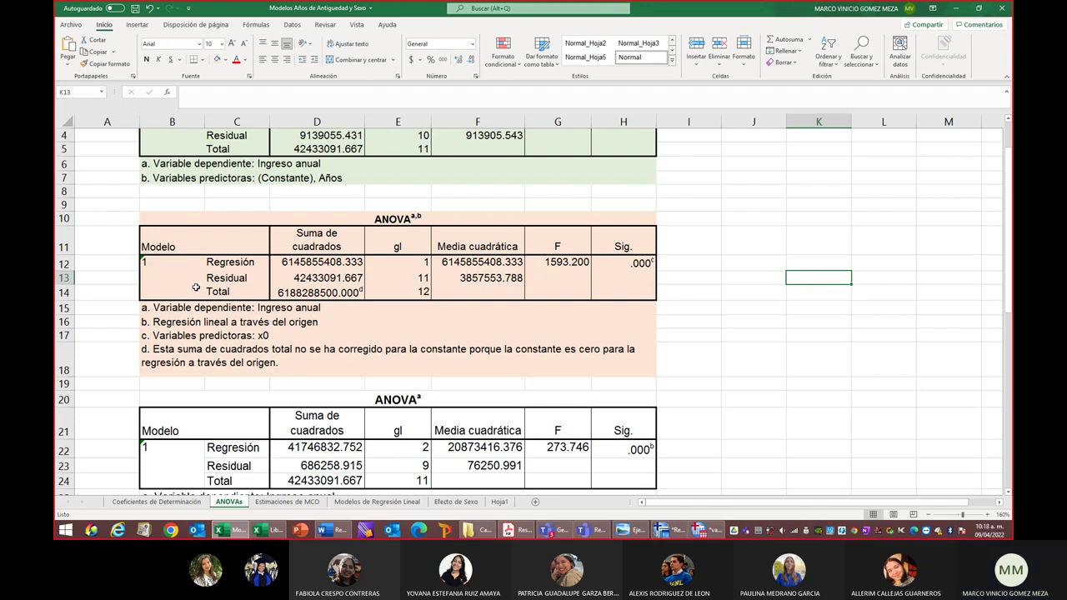
click(420, 262)
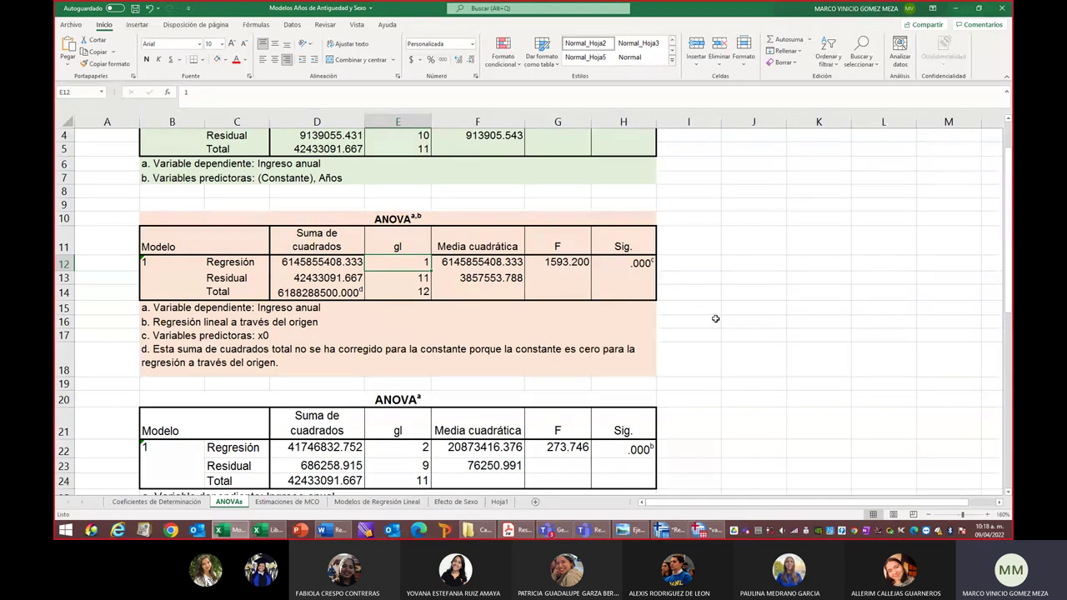
Select the ANOVA table for Sexo and Años (rows 20 to 26) and open the fill colour choices for it
scroll(778, 356, down, 3)
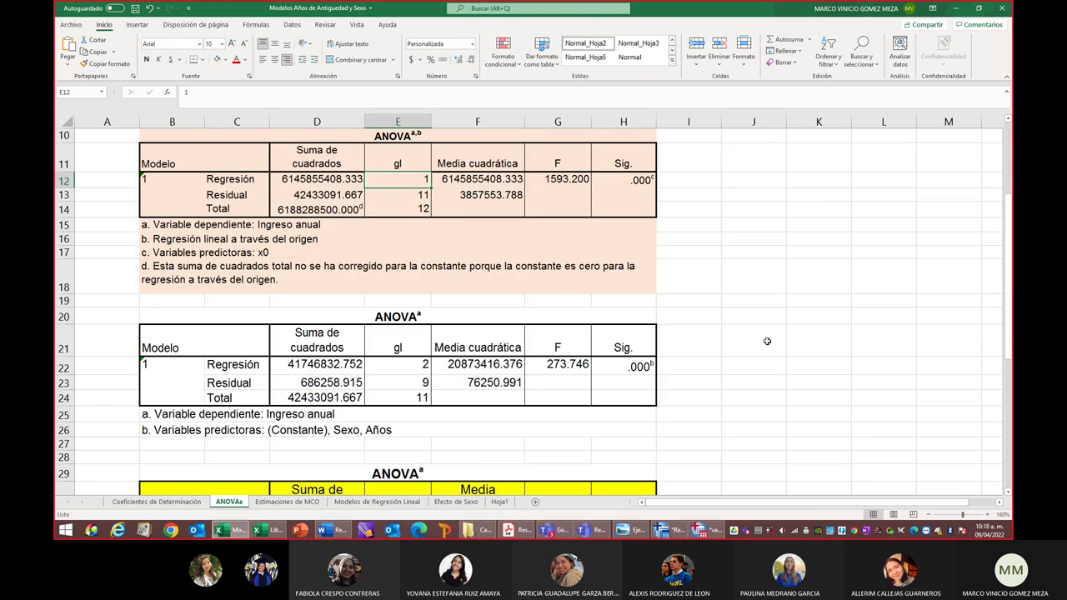
drag(379, 253, 355, 370)
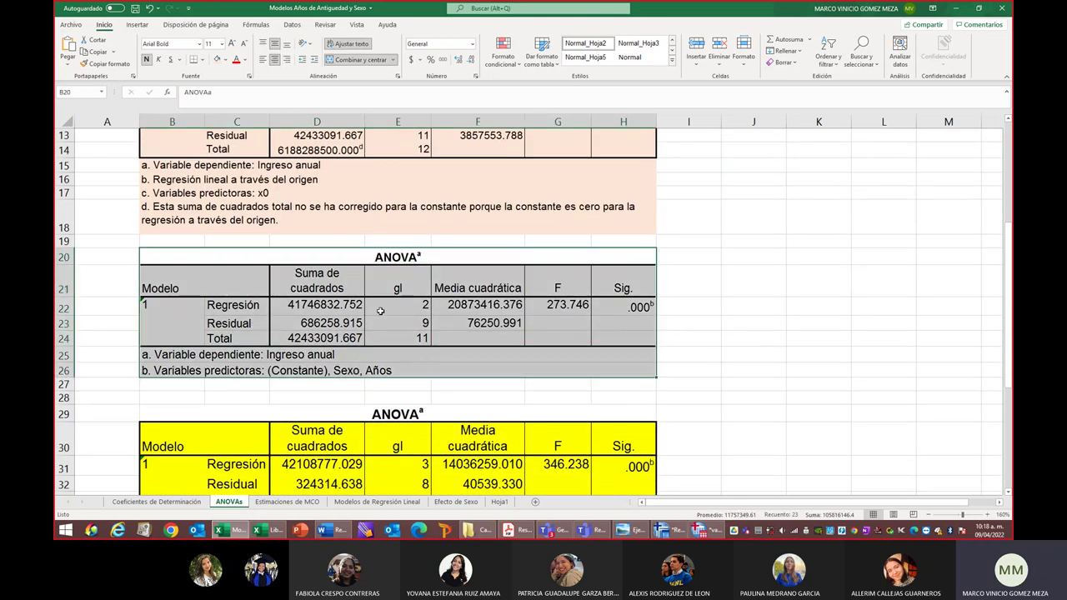
click(226, 60)
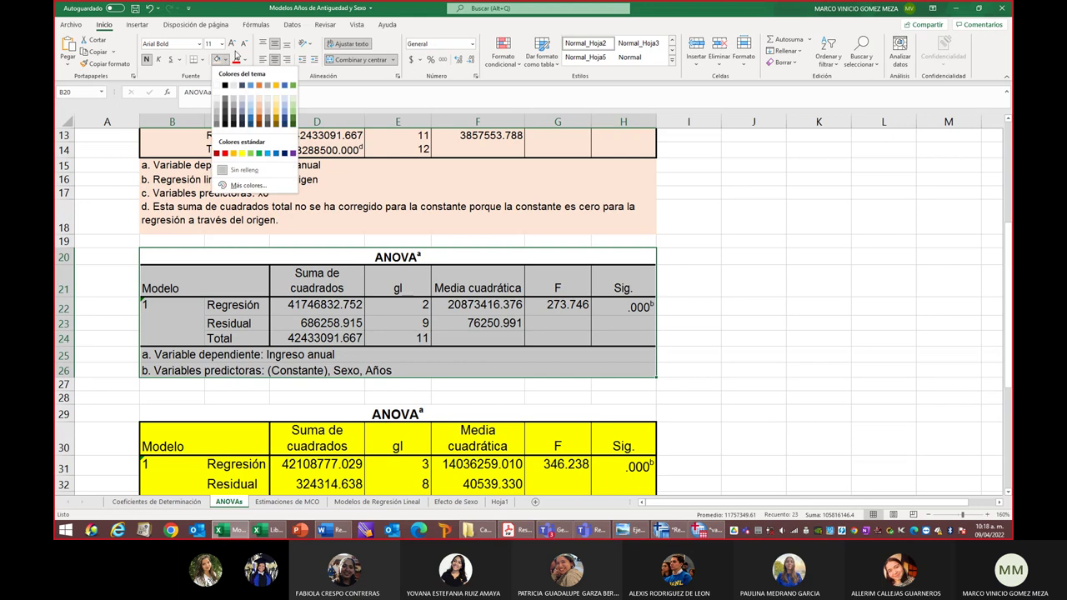
Fill the ANOVA table with predictors Sexo and Años (rows 20 to 26) with light blue
click(285, 94)
click(753, 257)
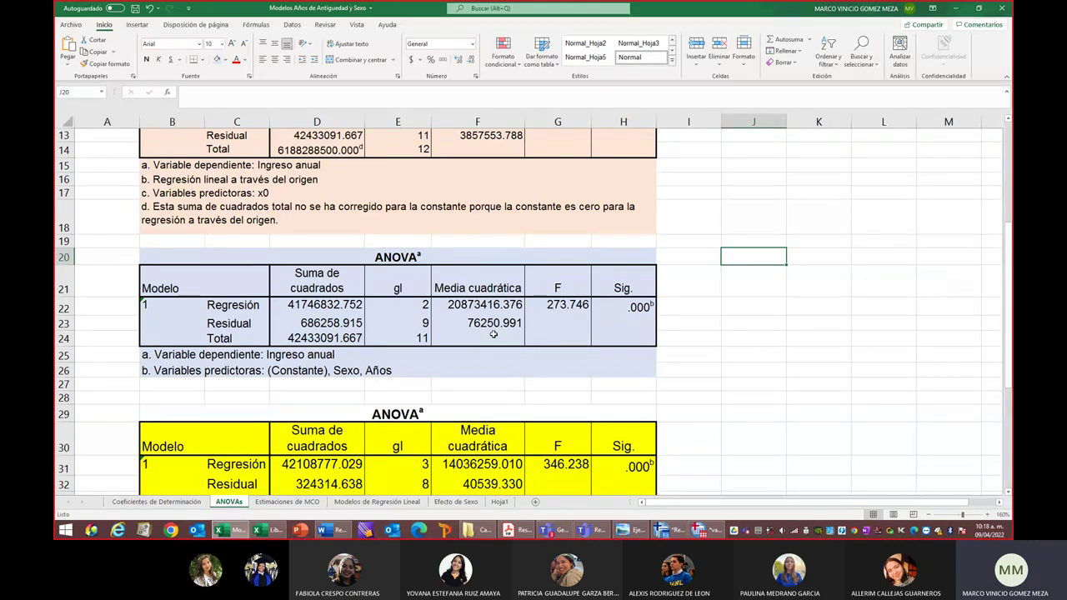
Examine the sums of squares, degrees of freedom, mean squares, F and significance in the light blue ANOVA table
click(316, 336)
click(403, 338)
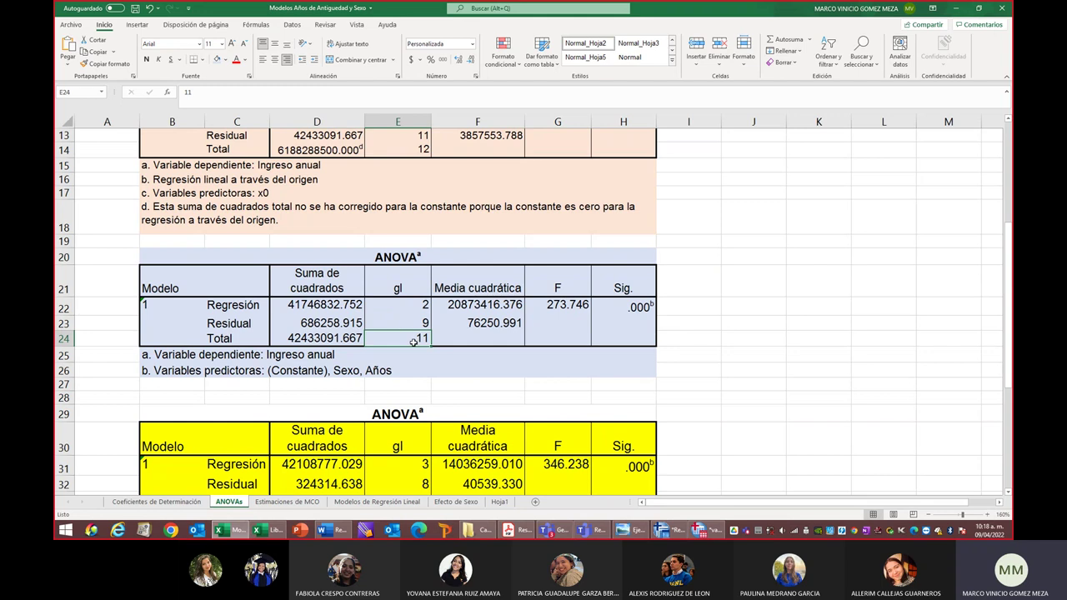
click(235, 308)
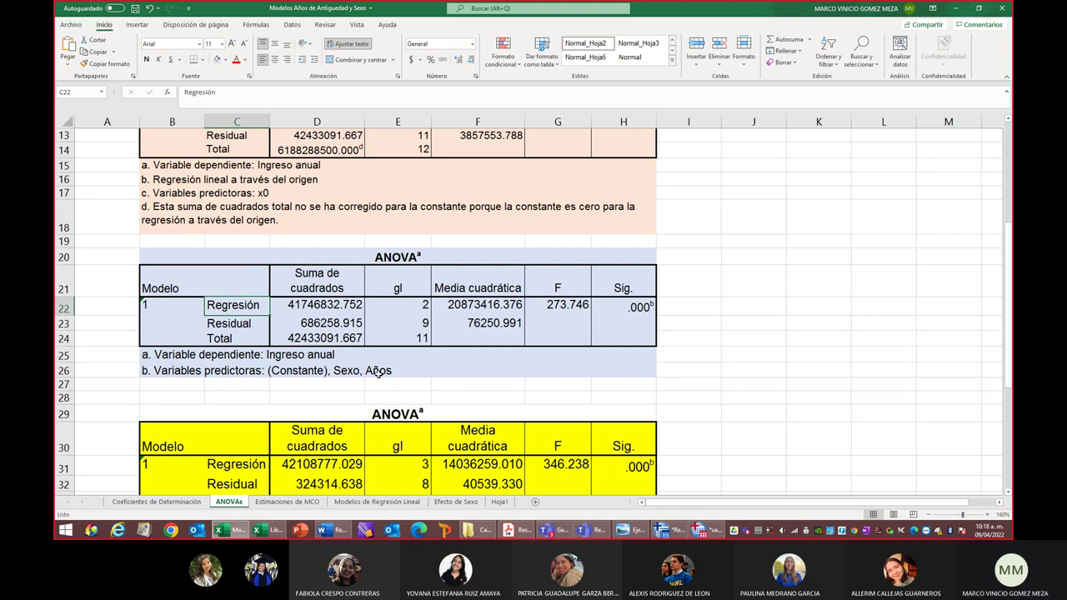
click(409, 305)
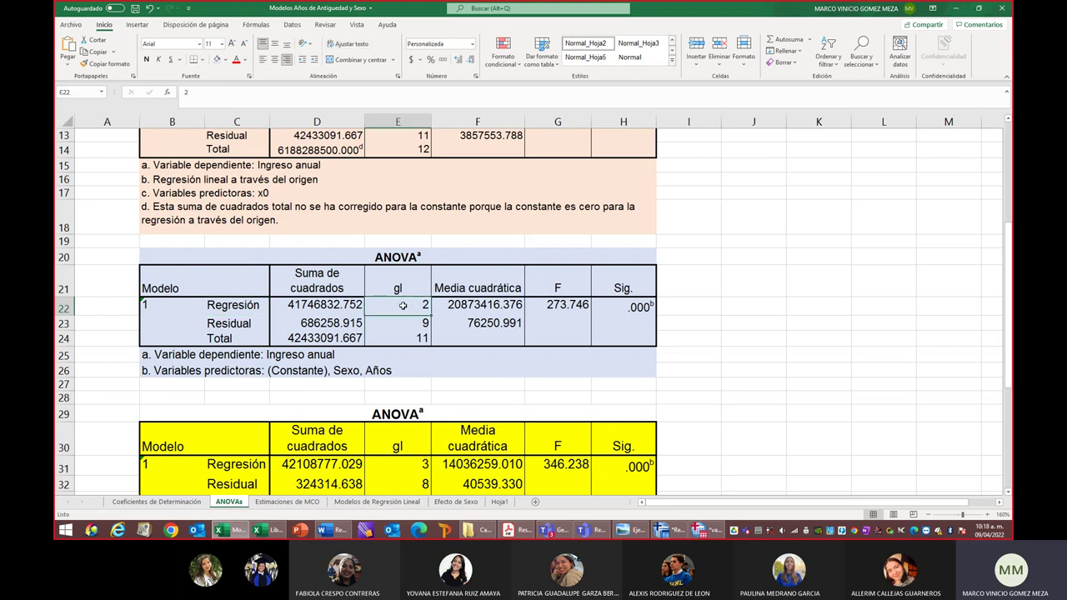
click(321, 305)
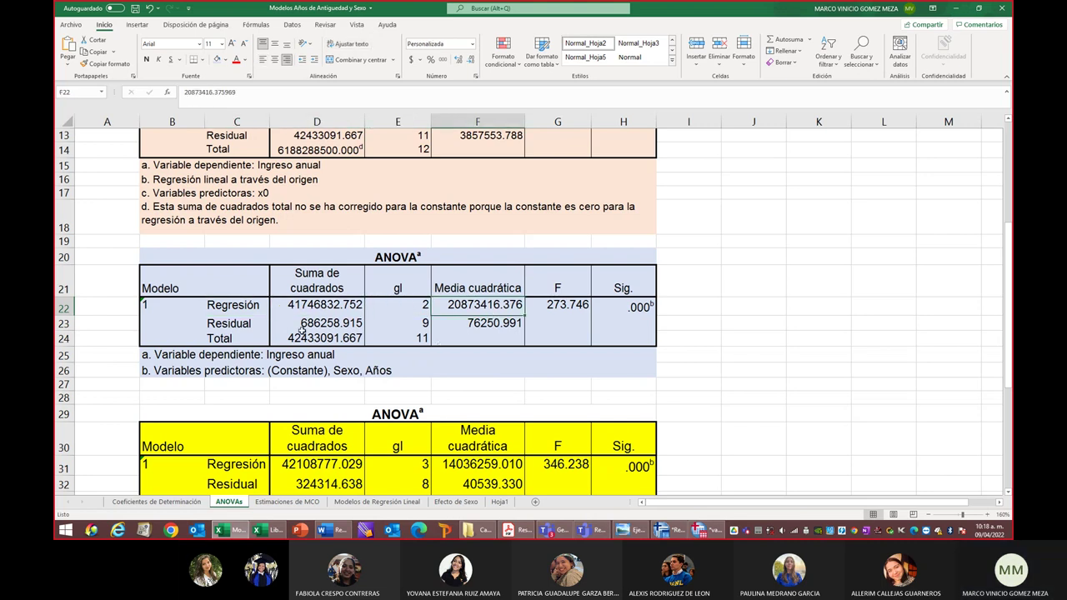
key(Down)
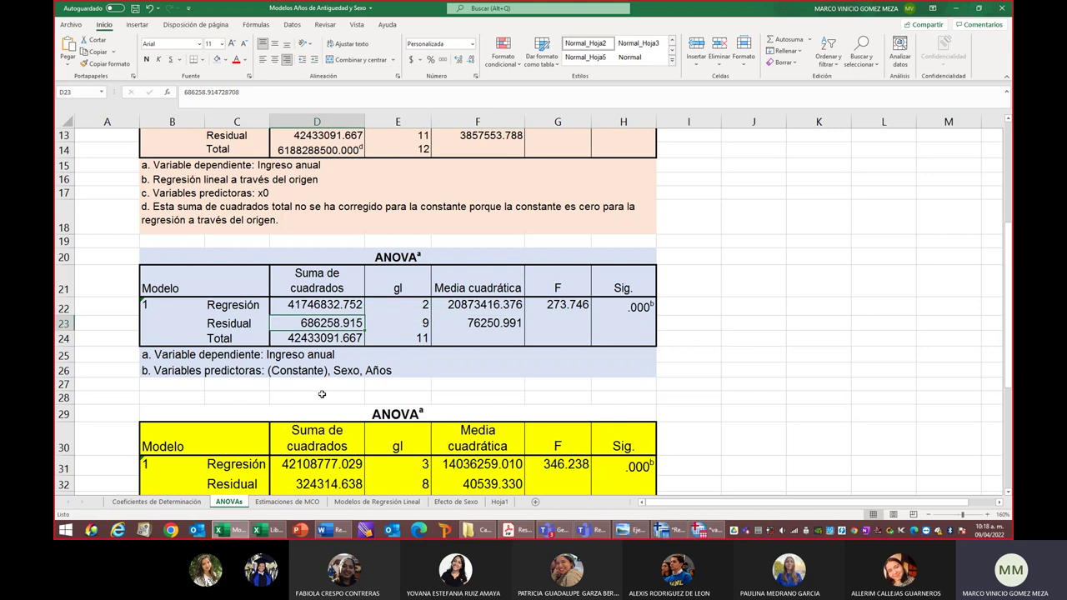
click(489, 324)
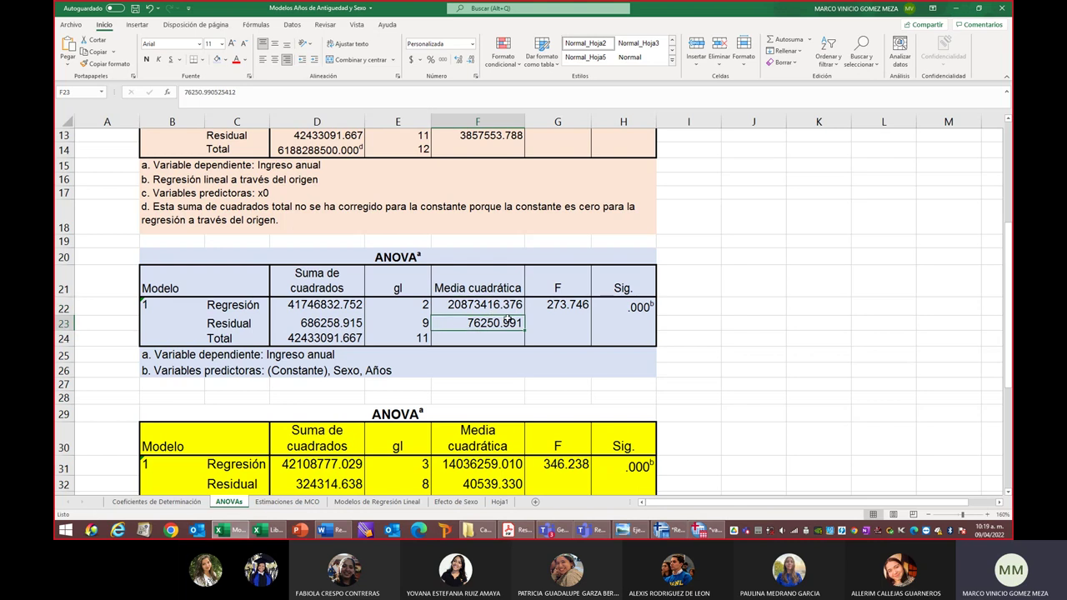
click(551, 303)
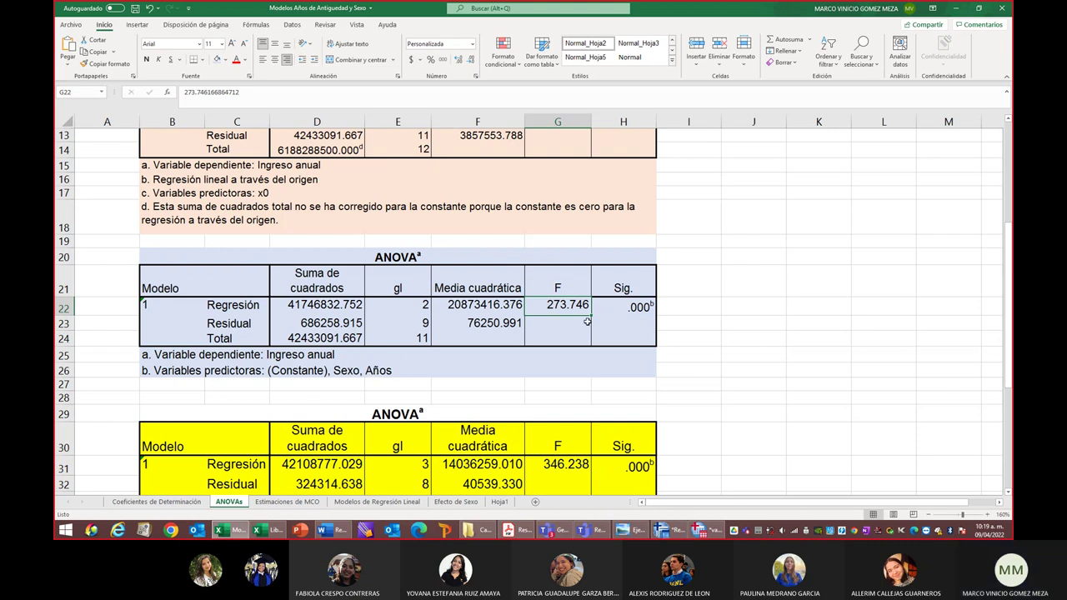
key(Right)
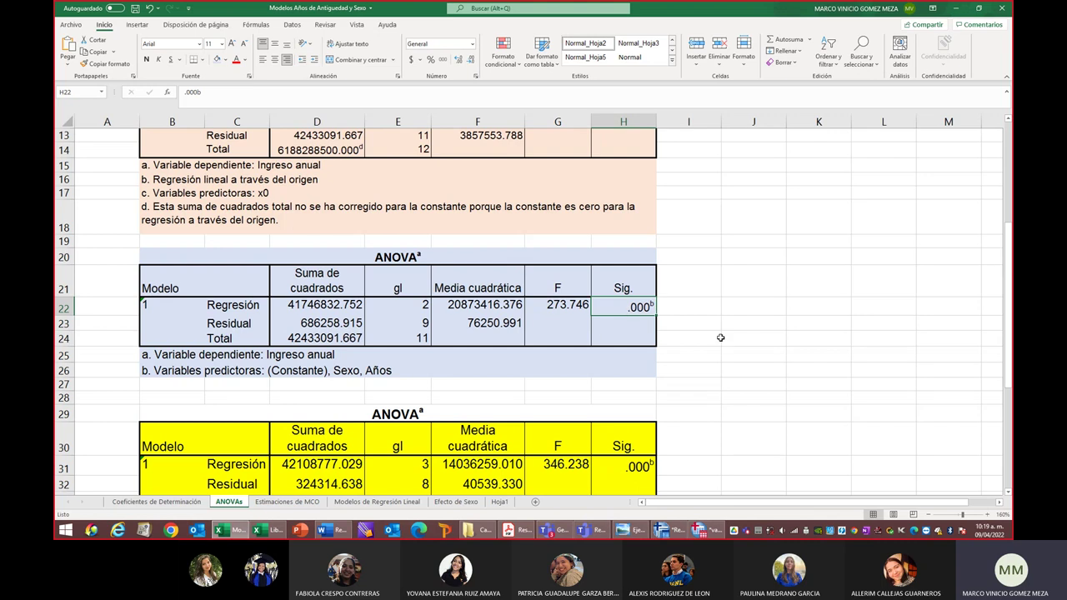
Compare all the ANOVA tables on the sheet, from the Años model through to the Sexo-only model
scroll(753, 309, down, 6)
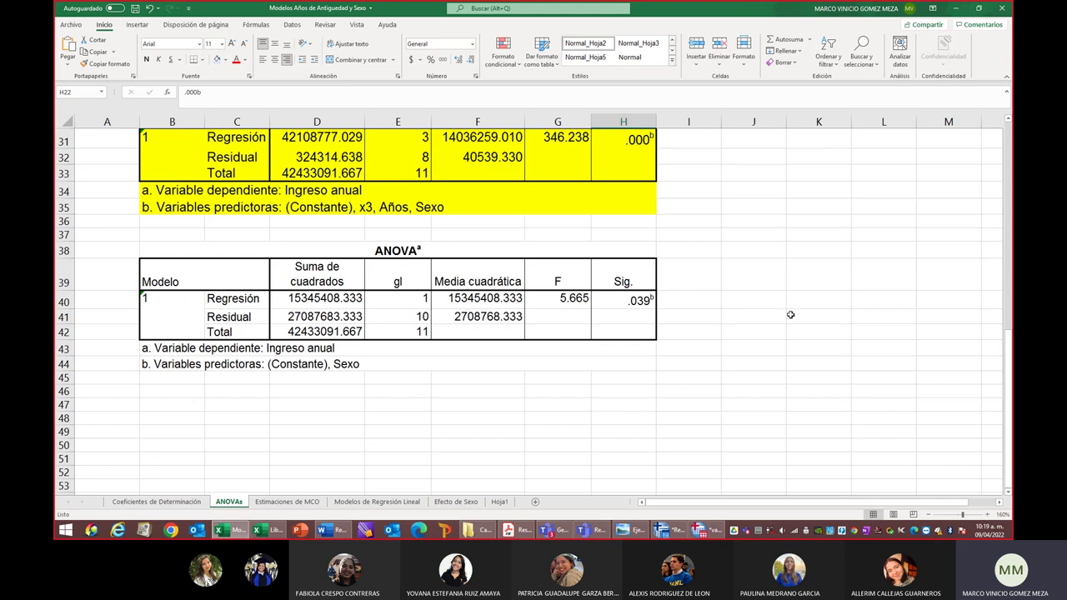
scroll(678, 299, up, 10)
scroll(678, 300, down, 1)
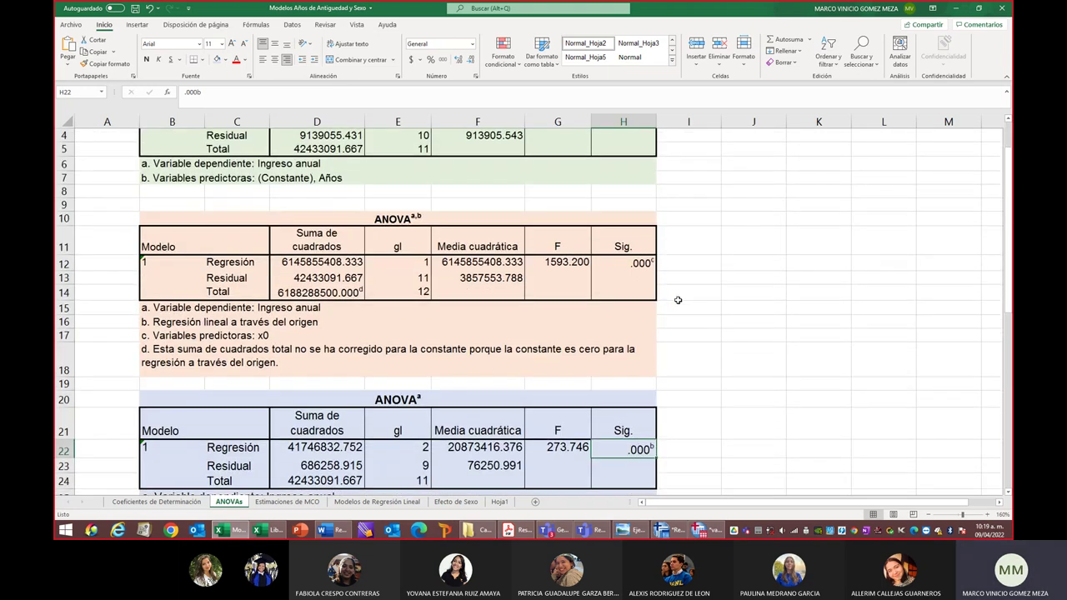
scroll(677, 300, down, 12)
scroll(679, 297, up, 3)
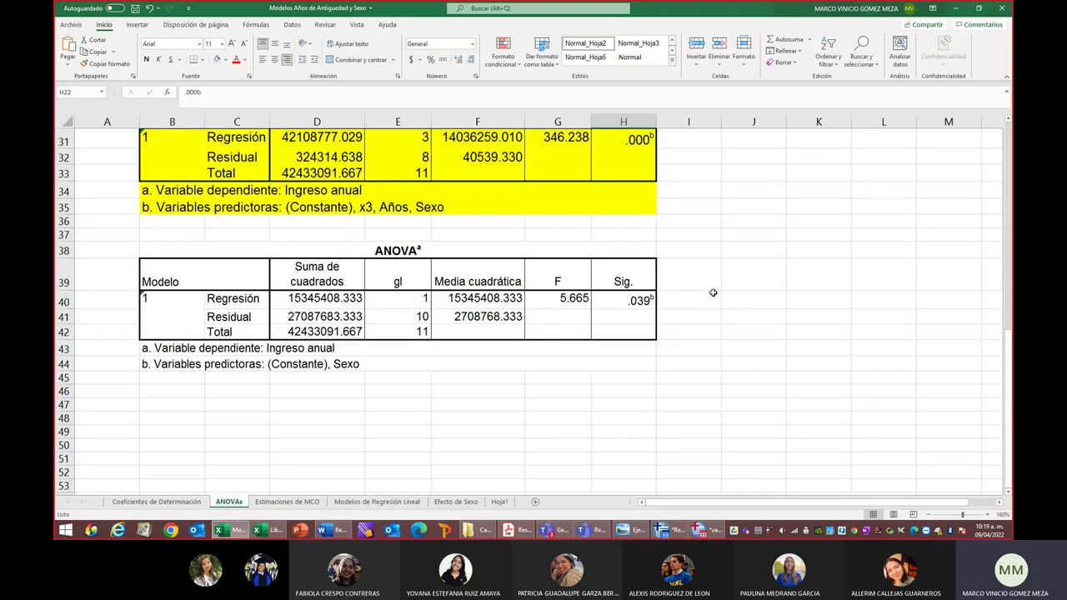
scroll(713, 291, up, 10)
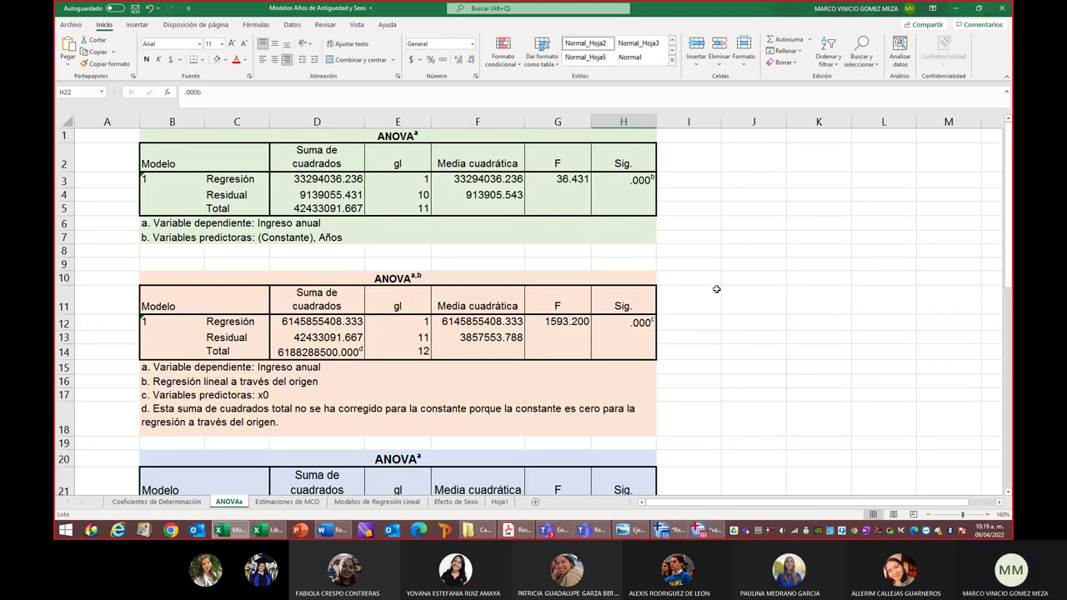
scroll(714, 286, down, 4)
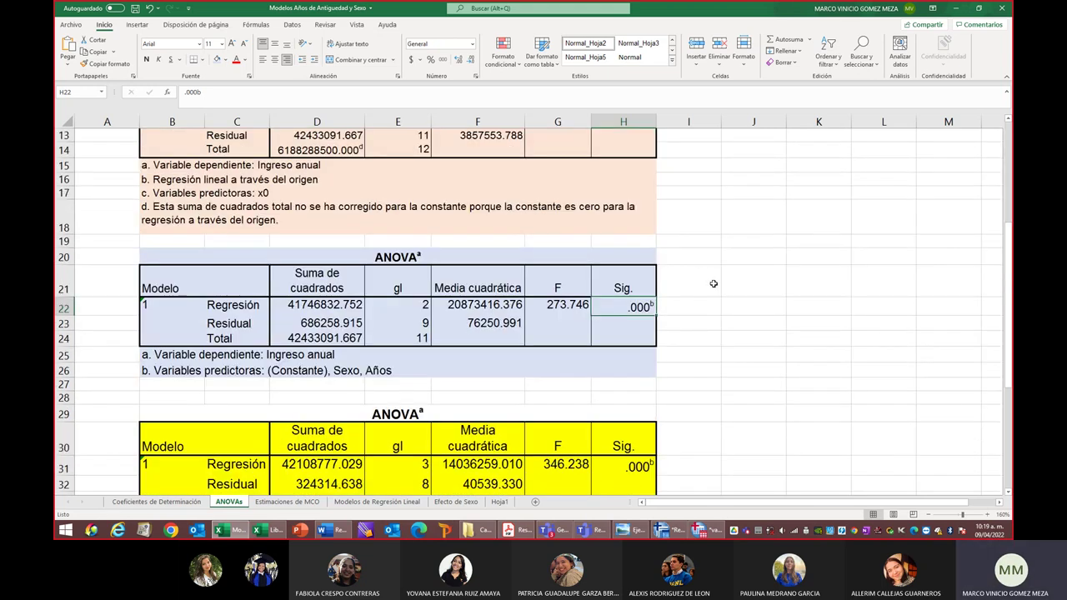
Fill the last ANOVA table, with Sexo as sole predictor (rows 38 to 44), with light blue-gray
scroll(713, 284, down, 1)
scroll(713, 283, down, 4)
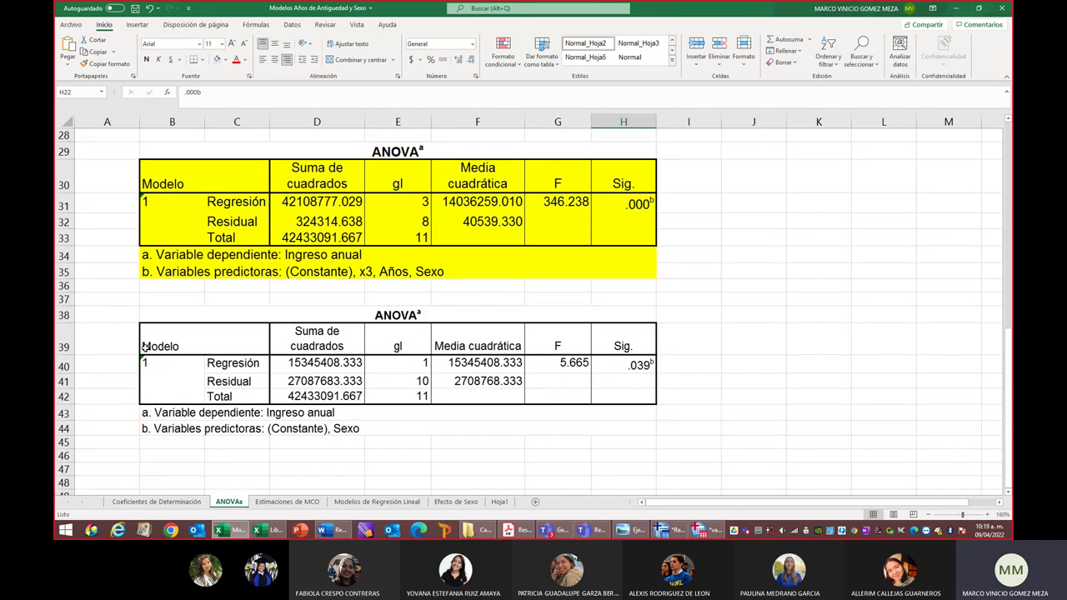
drag(281, 313, 353, 425)
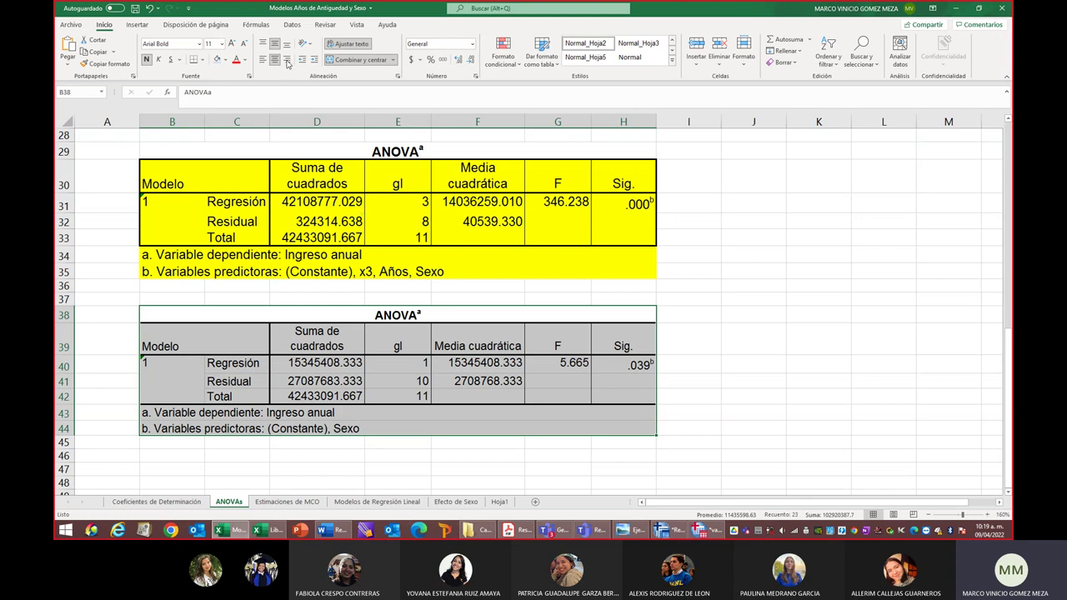
click(224, 61)
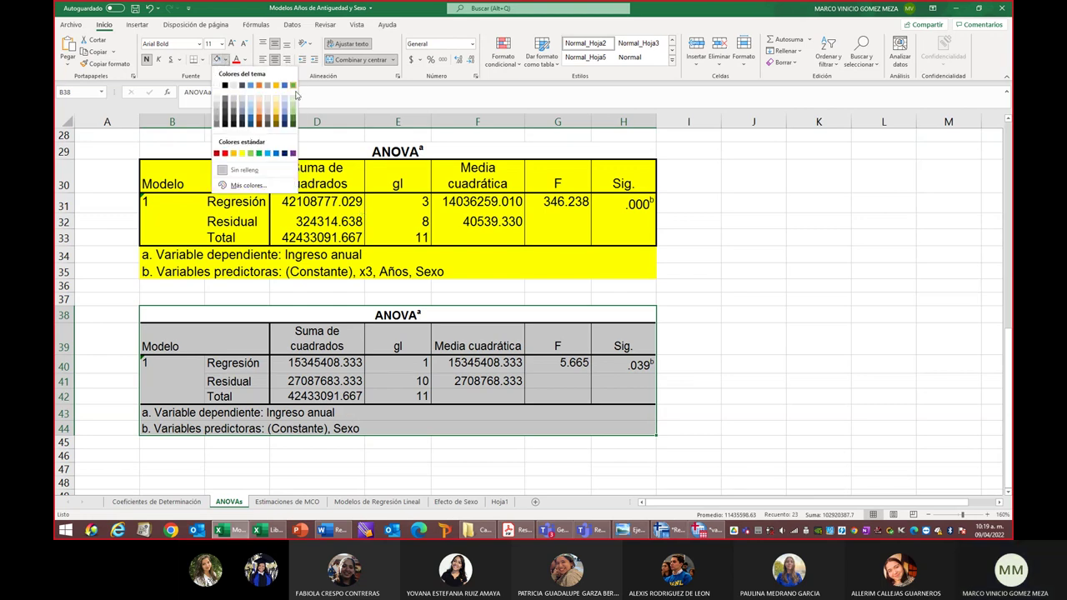
click(242, 94)
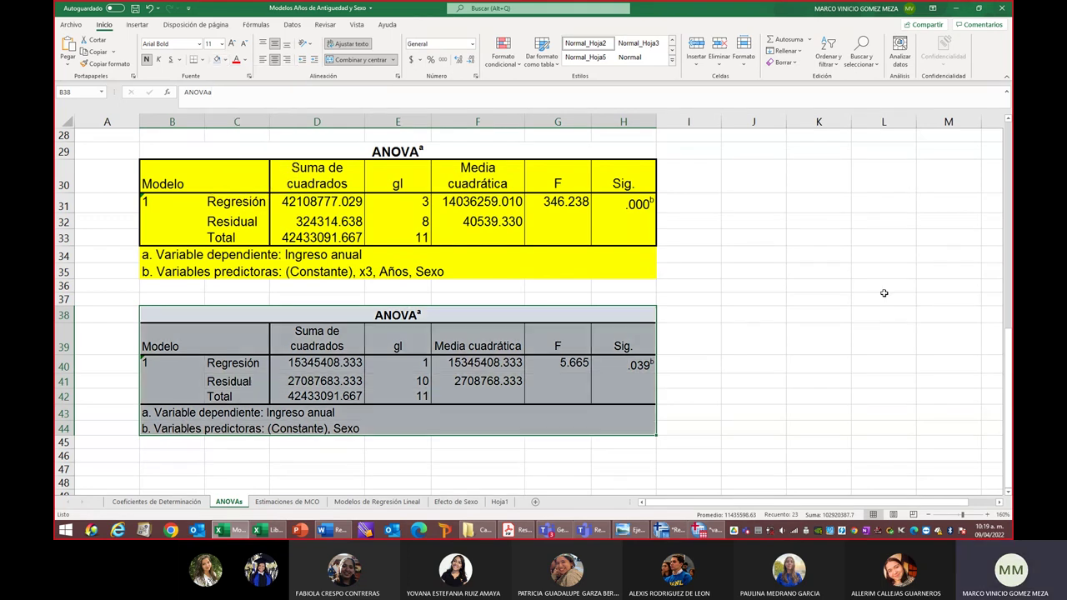
click(815, 314)
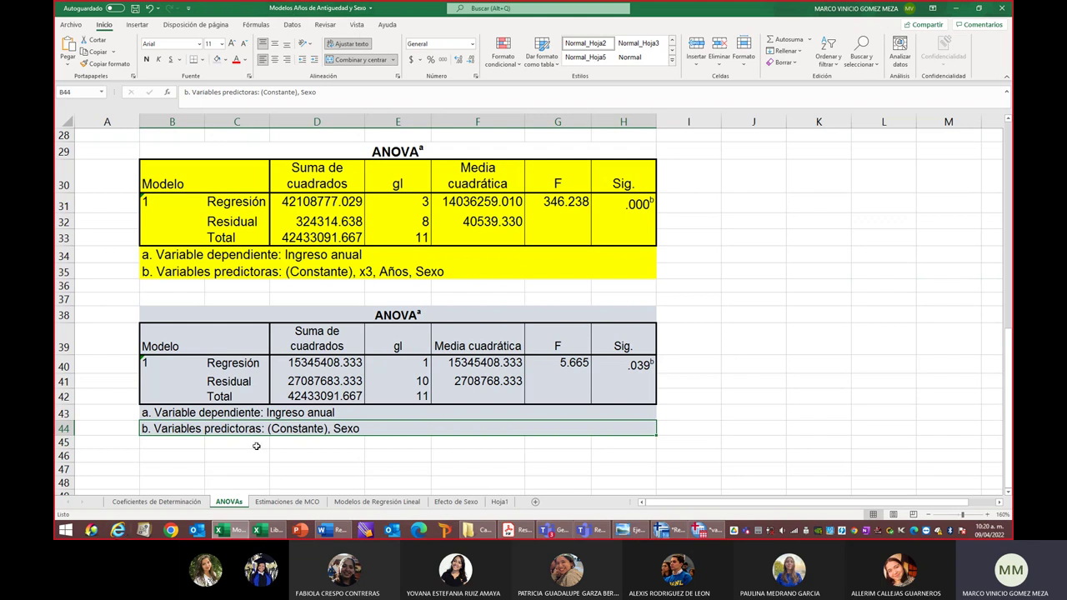
Open the Coeficientes de Determinación sheet and enlarge the model summary tables to 190% zoom
click(158, 502)
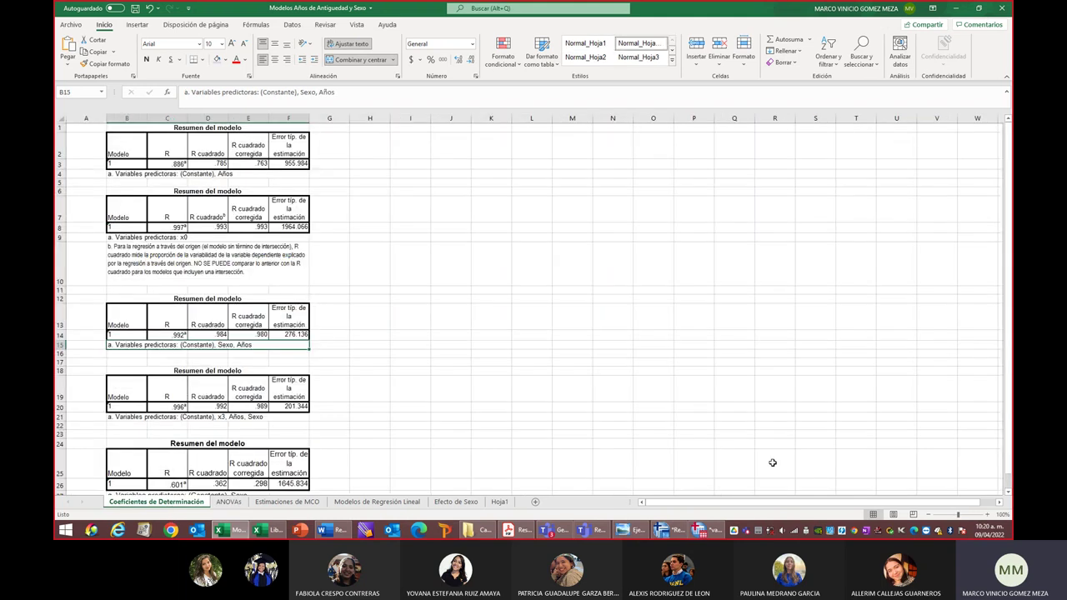
click(986, 516)
click(985, 516)
click(986, 515)
scroll(723, 326, up, 3)
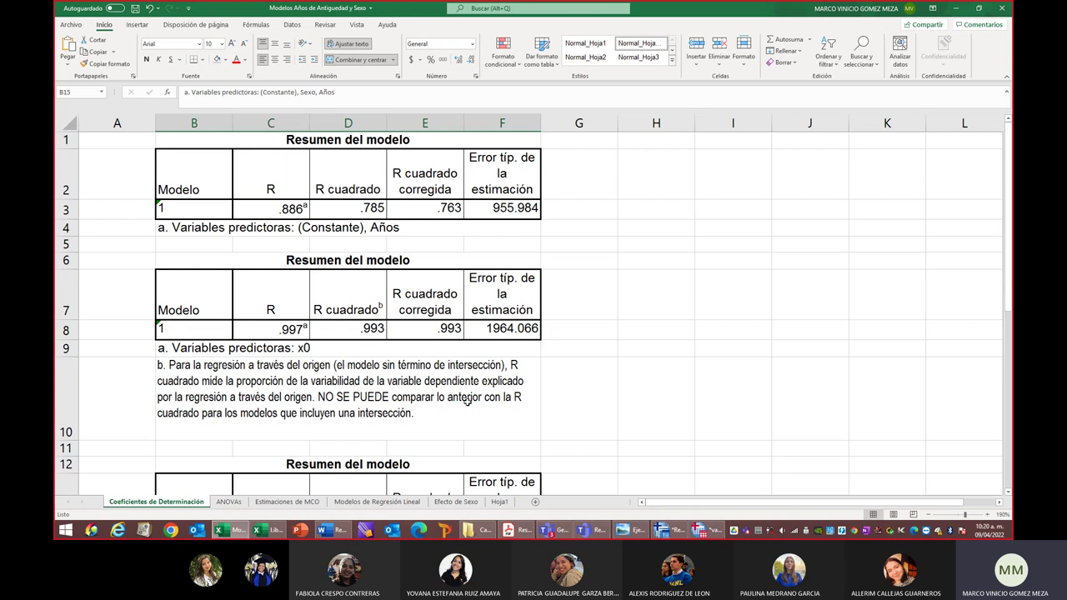
Switch to the Resultado1 PDF in Acrobat Reader and view the Ingreso anual versus Años de antigüedad plots at 125% zoom
click(517, 535)
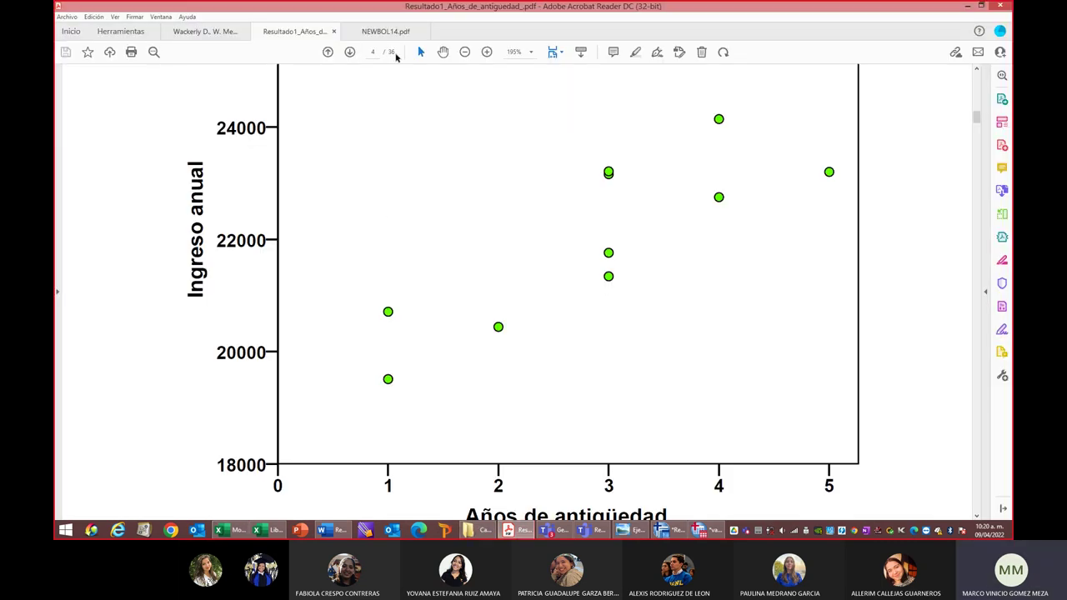
click(464, 52)
scroll(733, 195, up, 3)
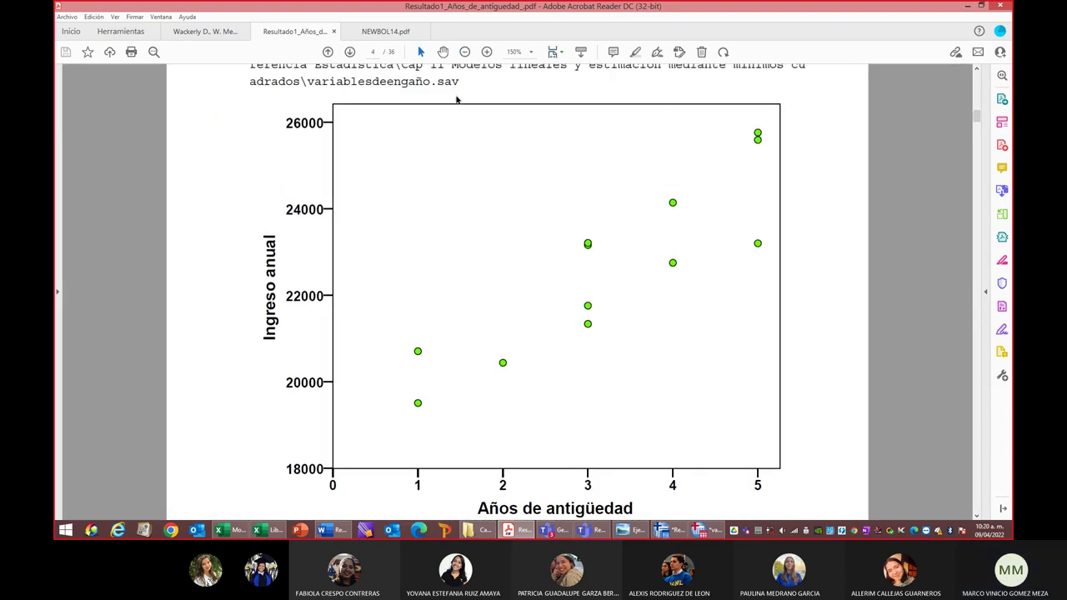
click(465, 52)
scroll(633, 309, up, 2)
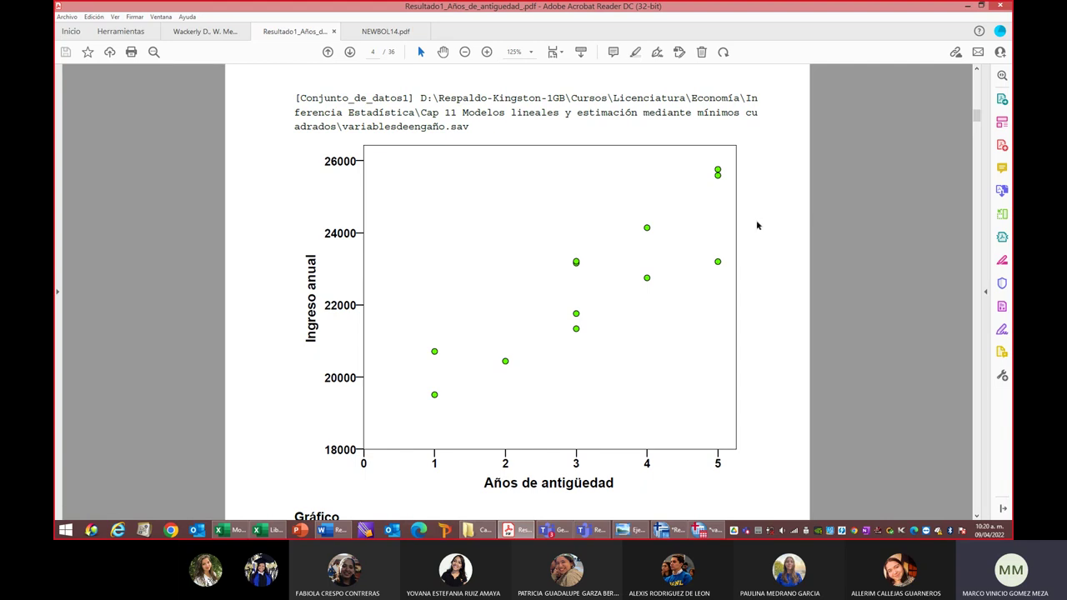
scroll(731, 269, down, 1)
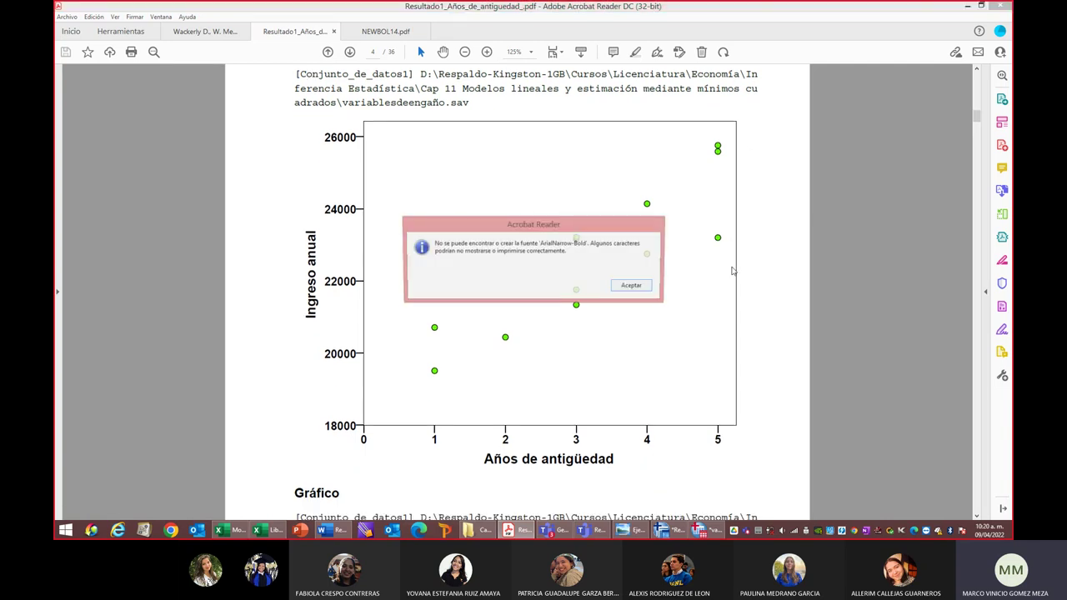
click(640, 285)
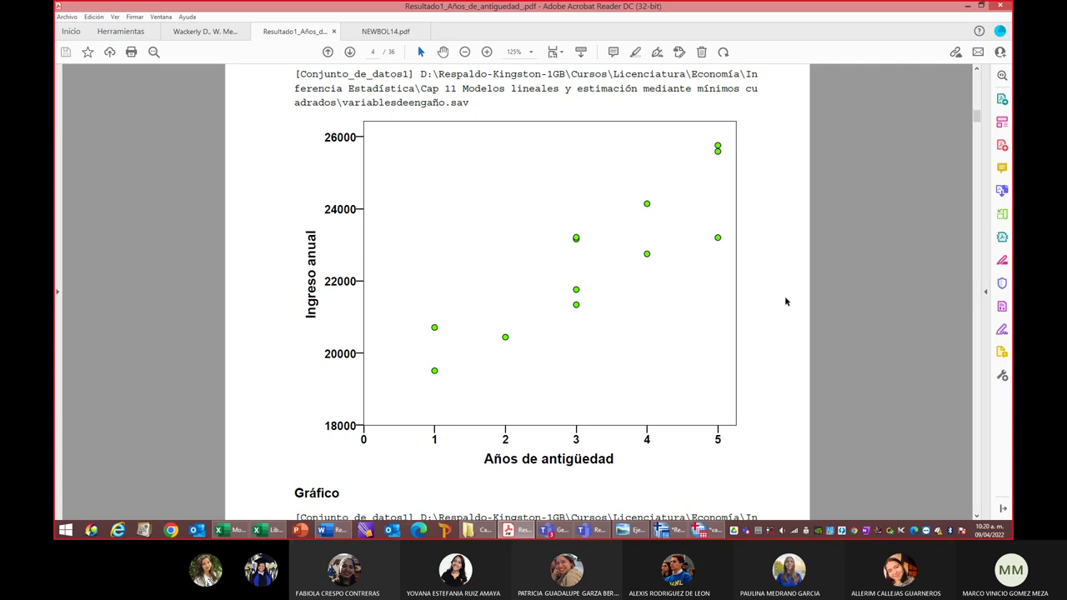
scroll(752, 306, down, 10)
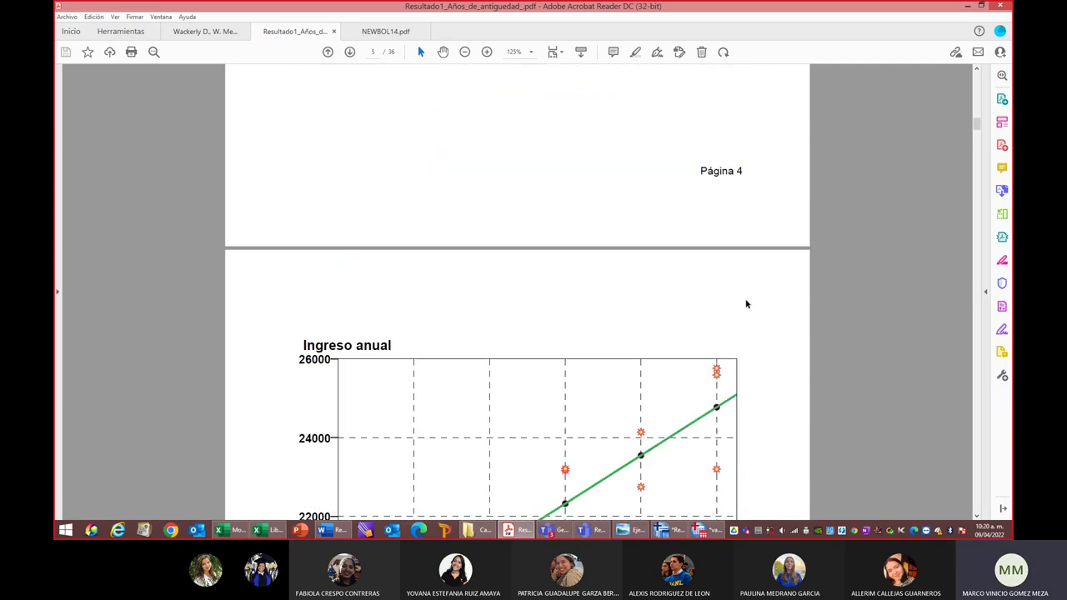
scroll(746, 304, down, 5)
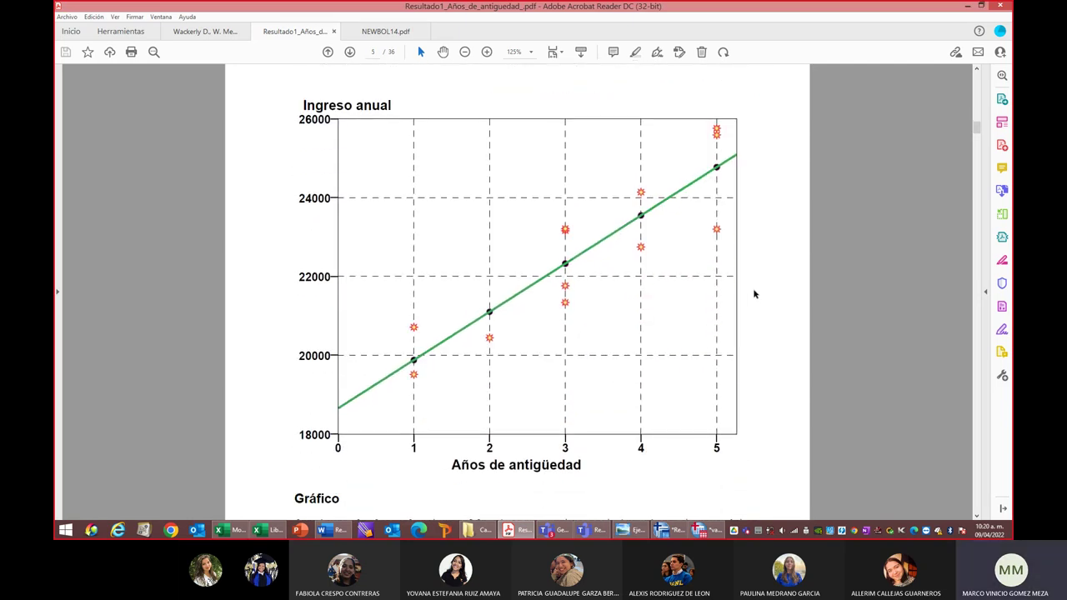
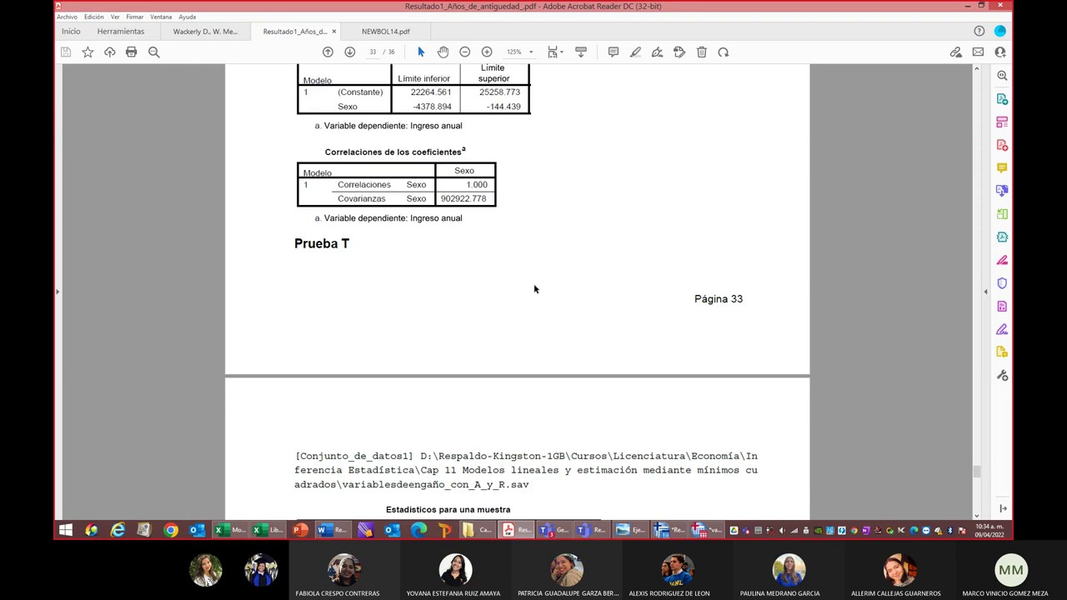
Review the remaining report output from Prueba T through the by-sex coefficient and correlation tables on page 36
scroll(534, 289, down, 8)
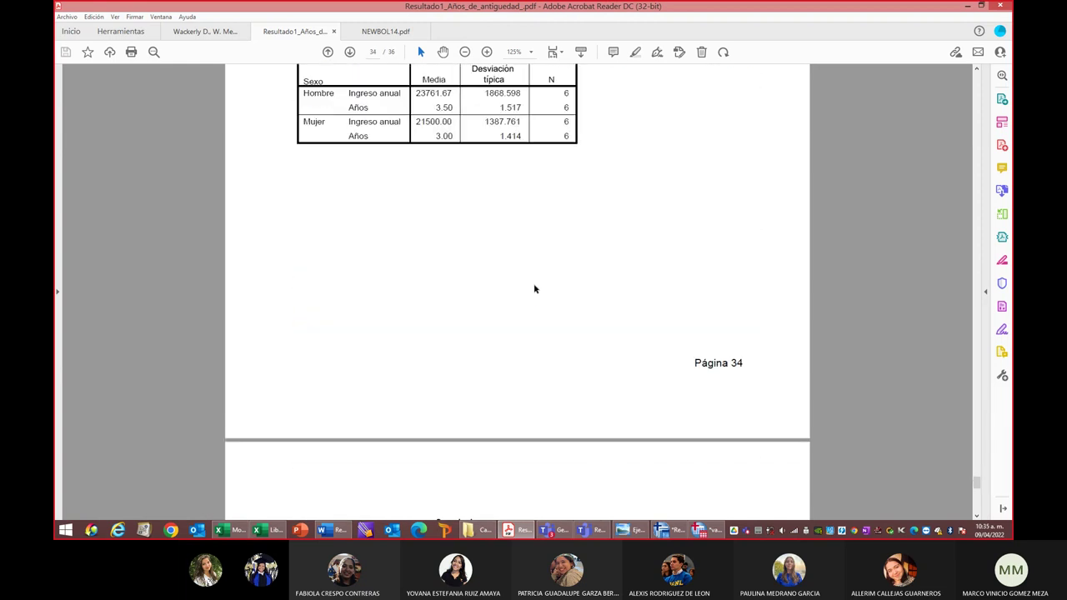
scroll(534, 288, down, 20)
scroll(535, 286, down, 8)
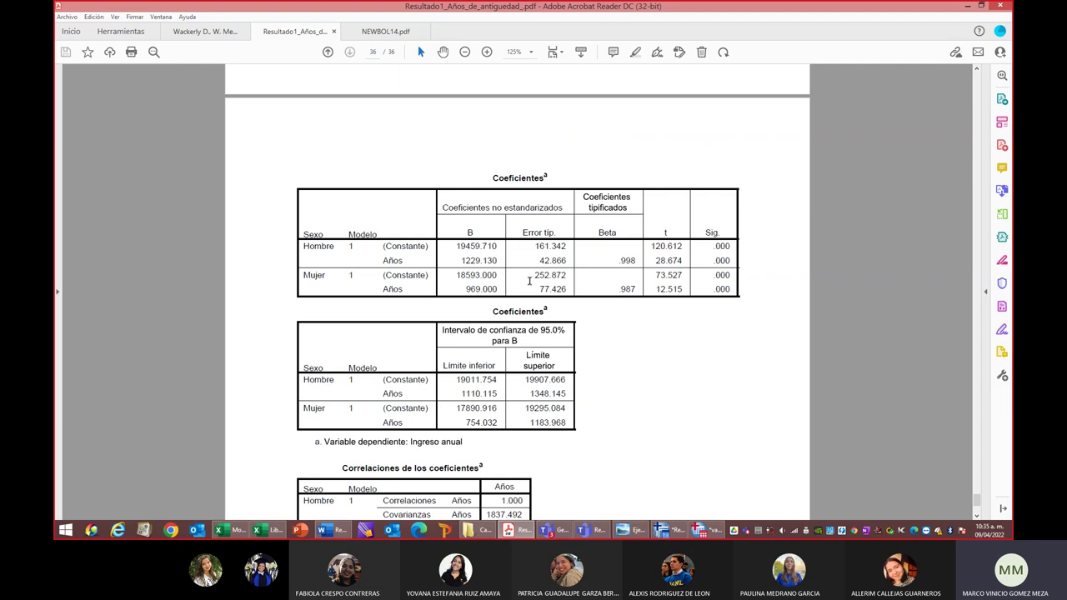
scroll(529, 281, down, 8)
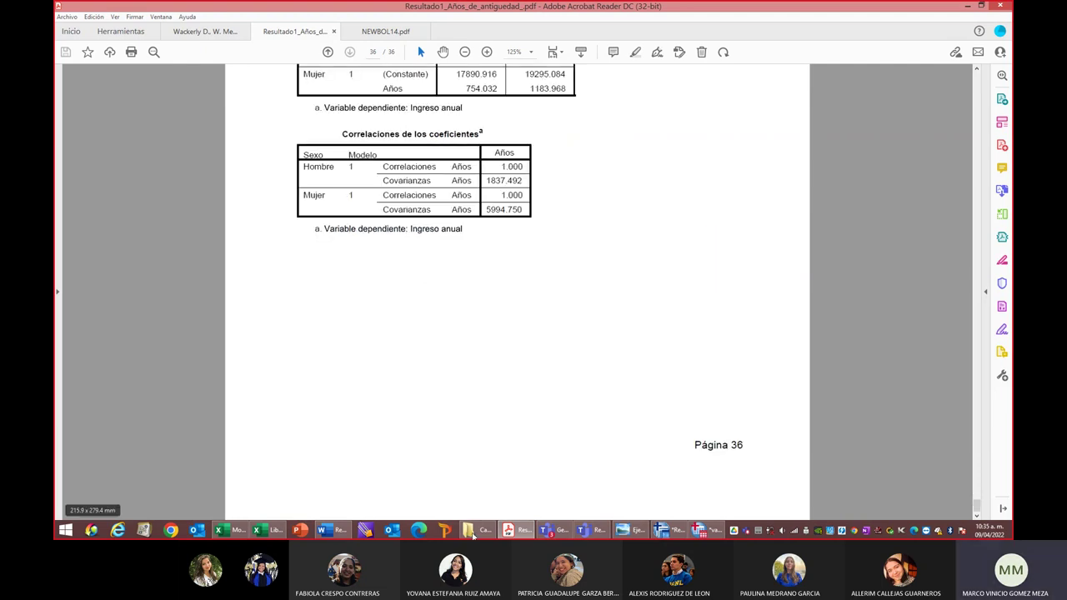
Switch back to the Excel workbook and examine the Estimaciones de MCO coefficient tables and the one-sample statistics beside them
click(234, 530)
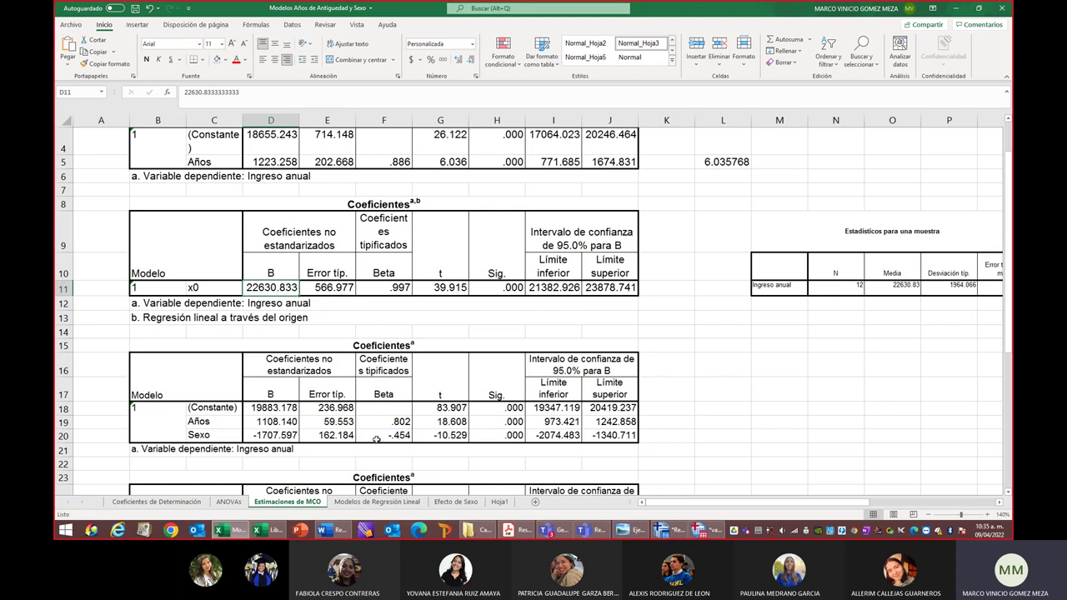
scroll(687, 354, down, 9)
scroll(688, 354, up, 10)
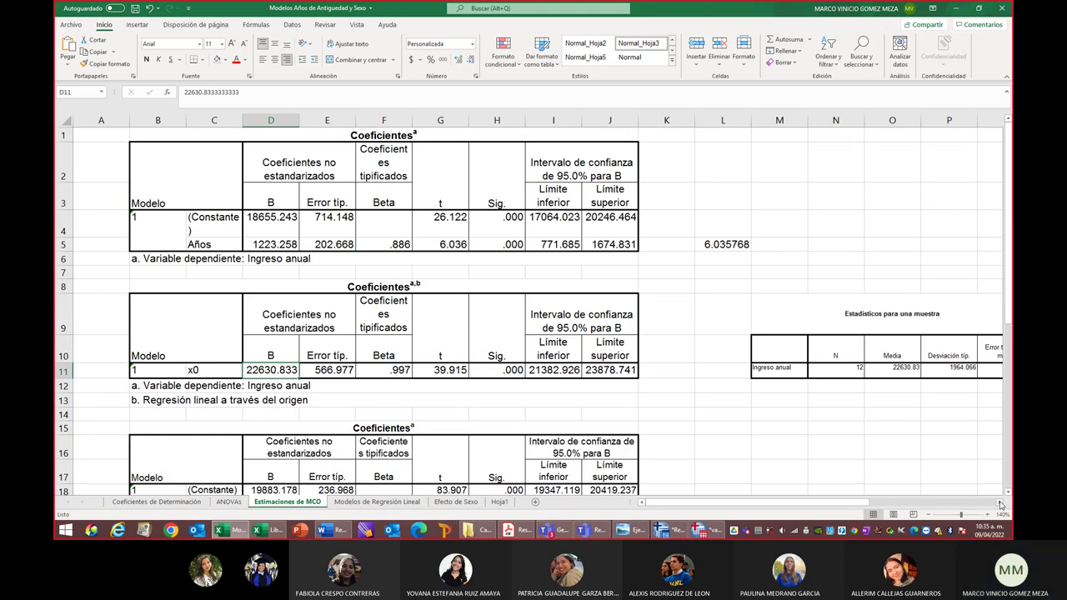
scroll(1000, 505, right, 5)
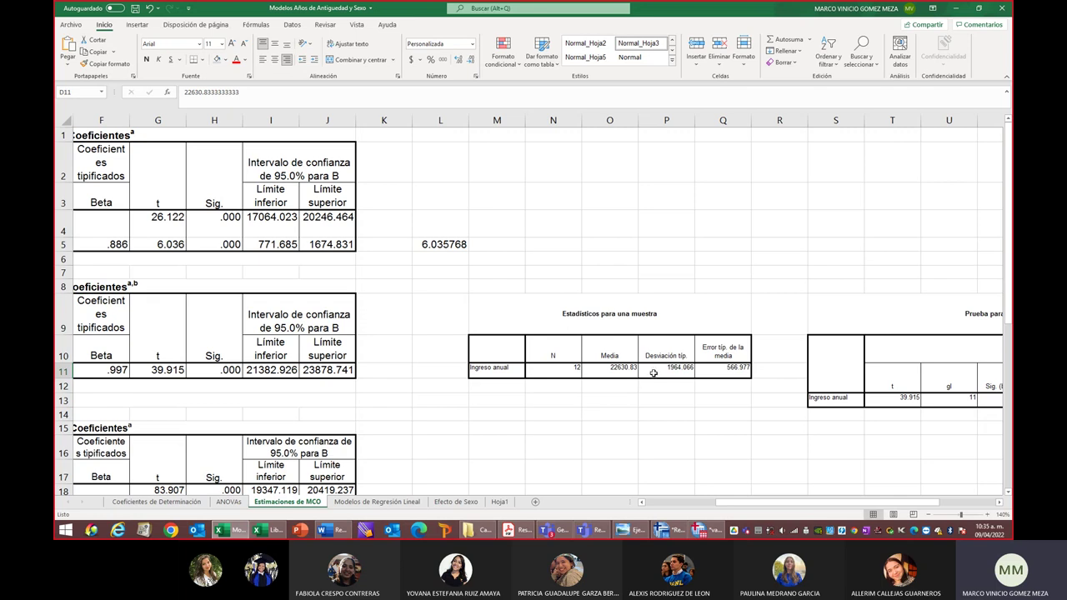
Examine the Prueba para una muestra table for Ingreso anual against the second MCO coefficient table
click(1000, 502)
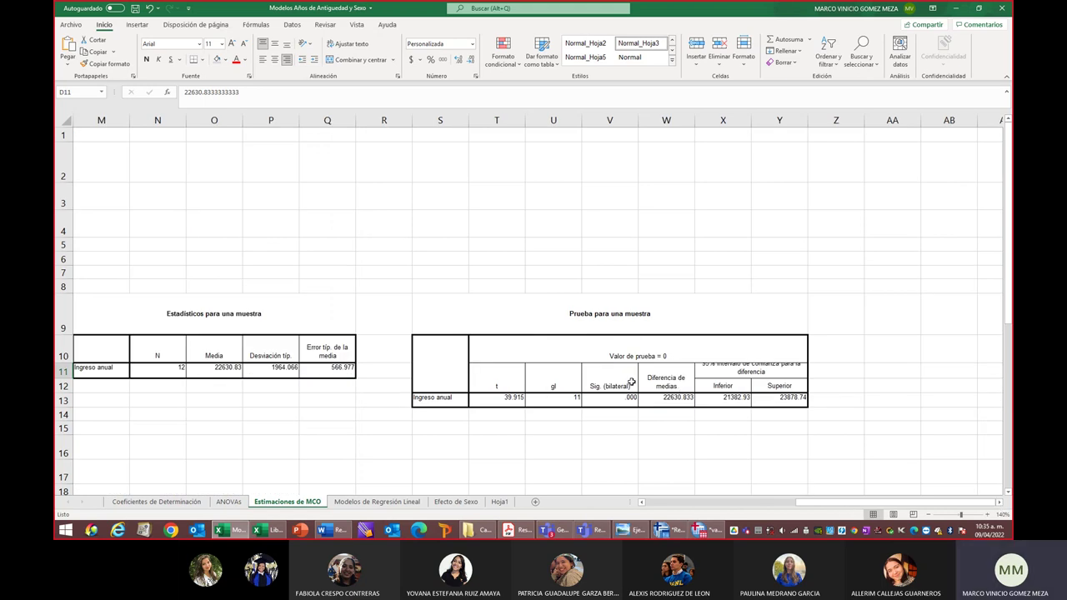
drag(810, 502, 662, 517)
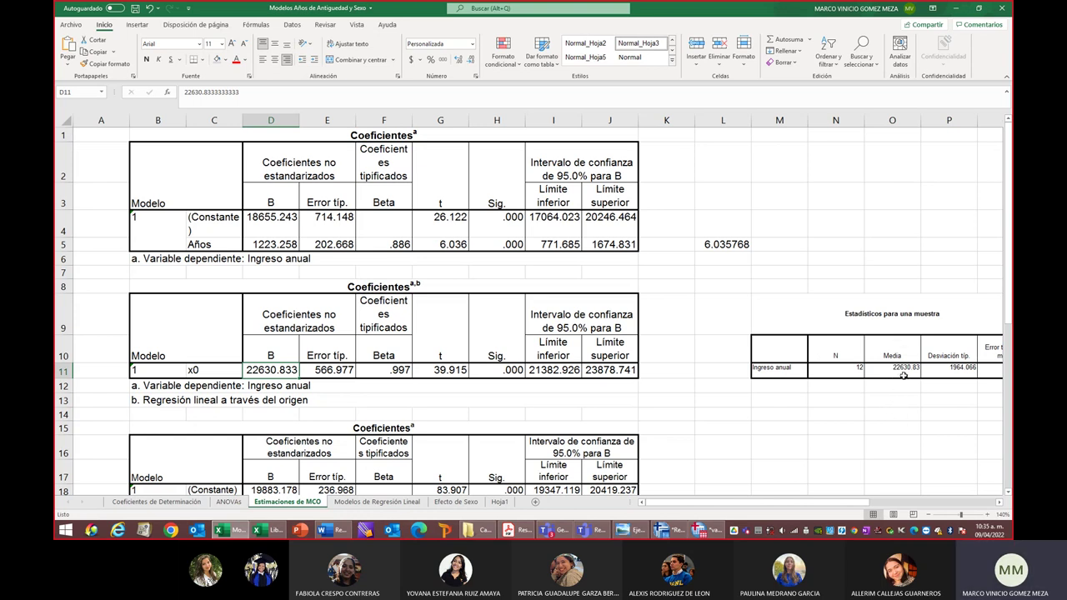
Open the Modelos de Regresión Lineal sheet and enlarge the model comparison table to 180% zoom
click(361, 505)
scroll(213, 330, up, 1)
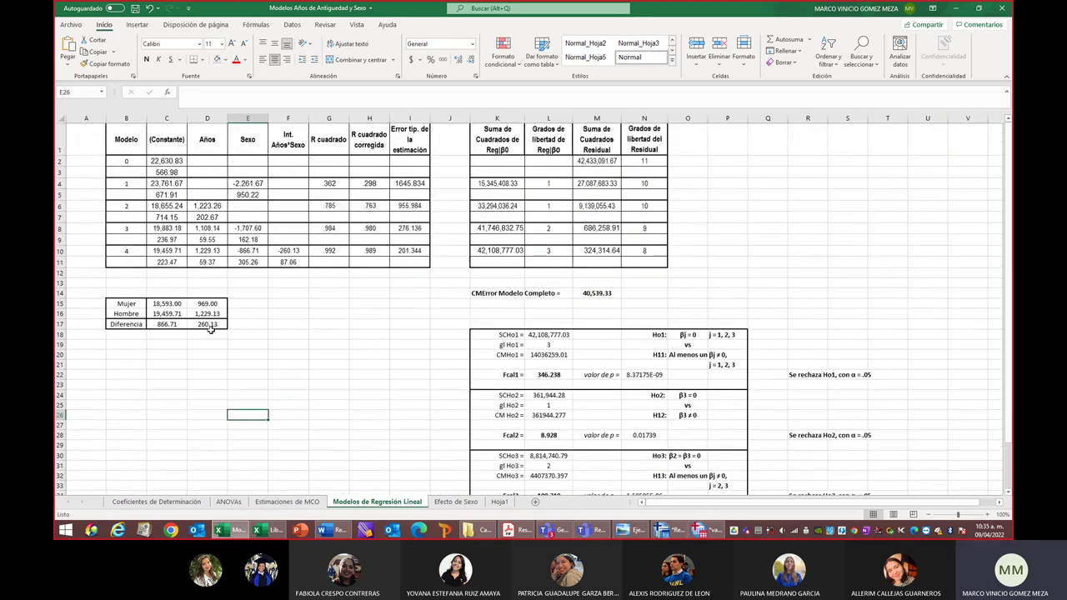
click(988, 514)
click(987, 514)
click(988, 514)
click(988, 514)
click(987, 514)
click(988, 514)
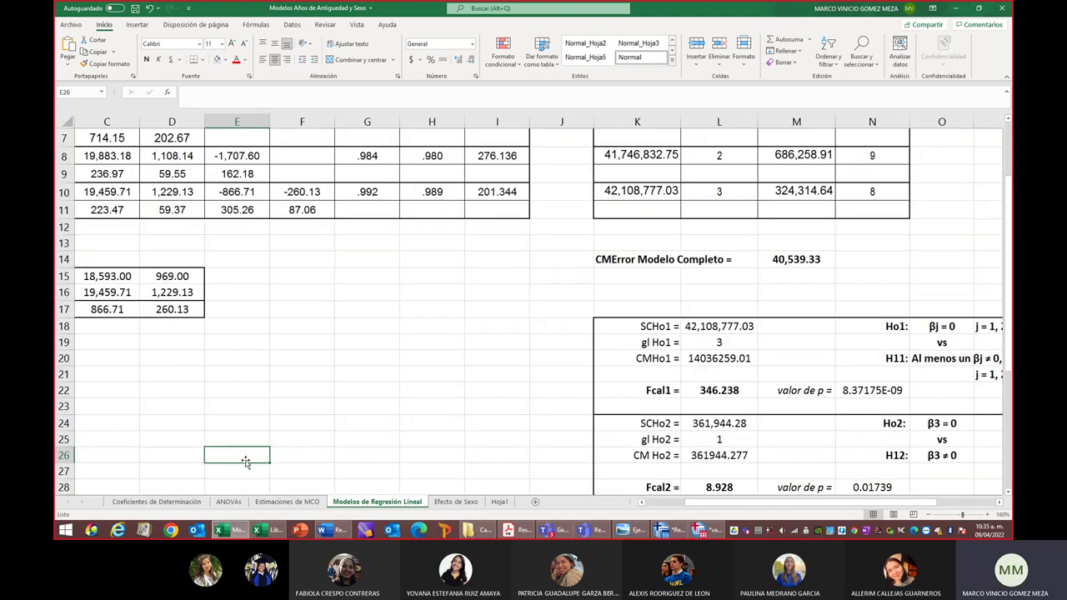
scroll(789, 467, up, 2)
drag(788, 505, 749, 506)
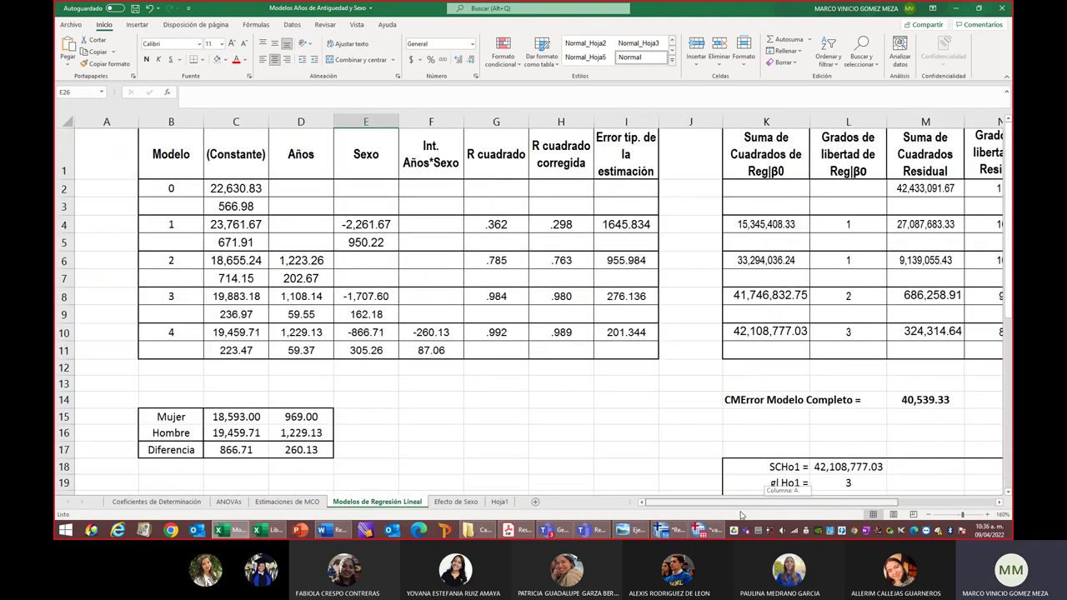
click(987, 514)
click(987, 515)
drag(801, 506, 777, 506)
scroll(572, 469, up, 1)
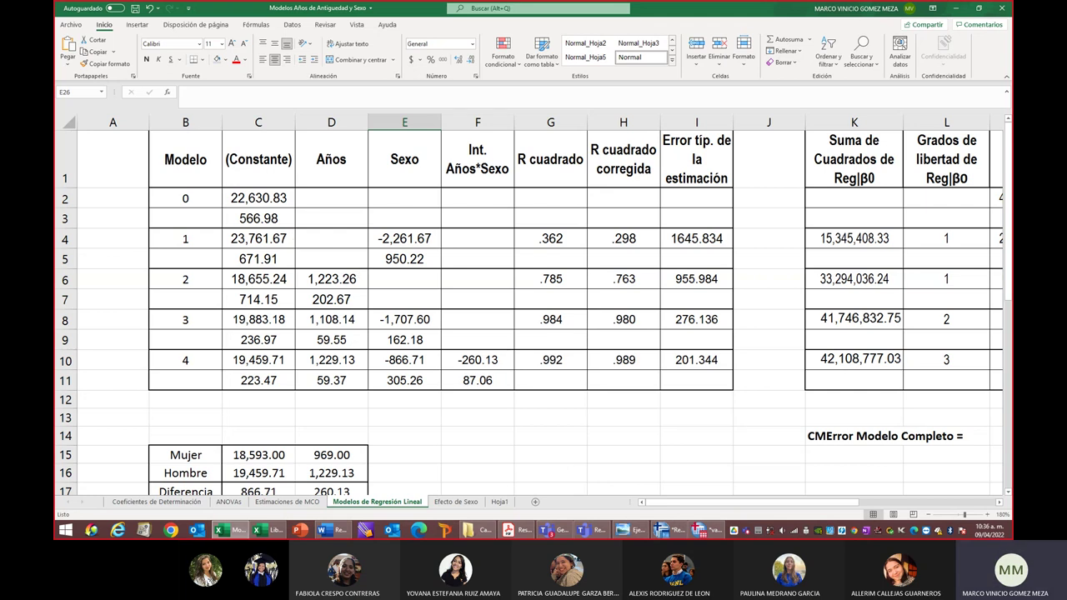
Check the Resultado1 PDF in Acrobat Reader and the Libro1 descriptive statistics by sex, and return to the regression models workbook in Excel
mouse_move(519, 537)
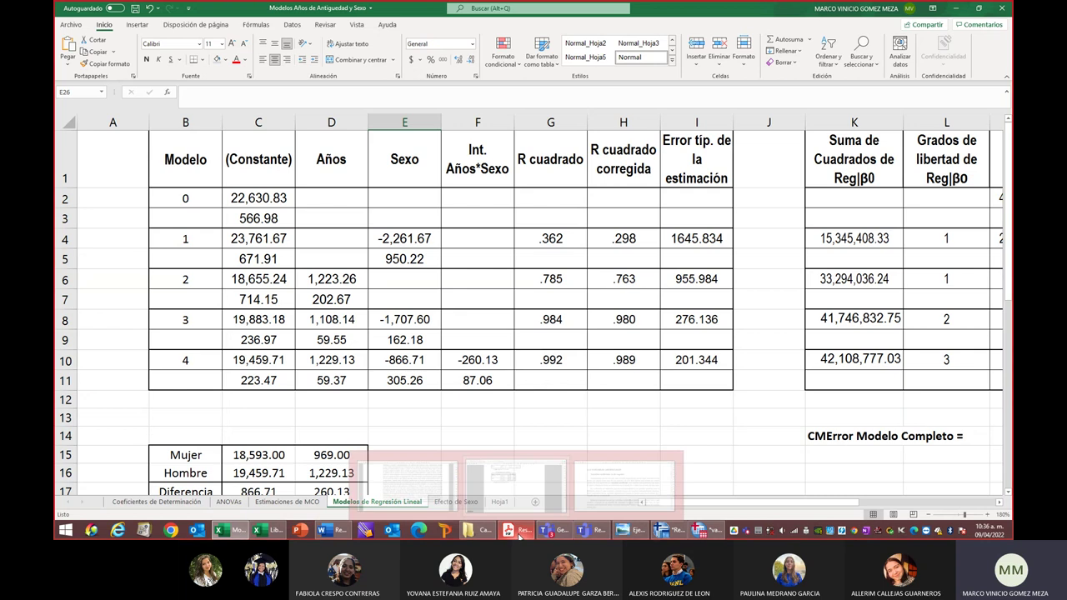
click(514, 488)
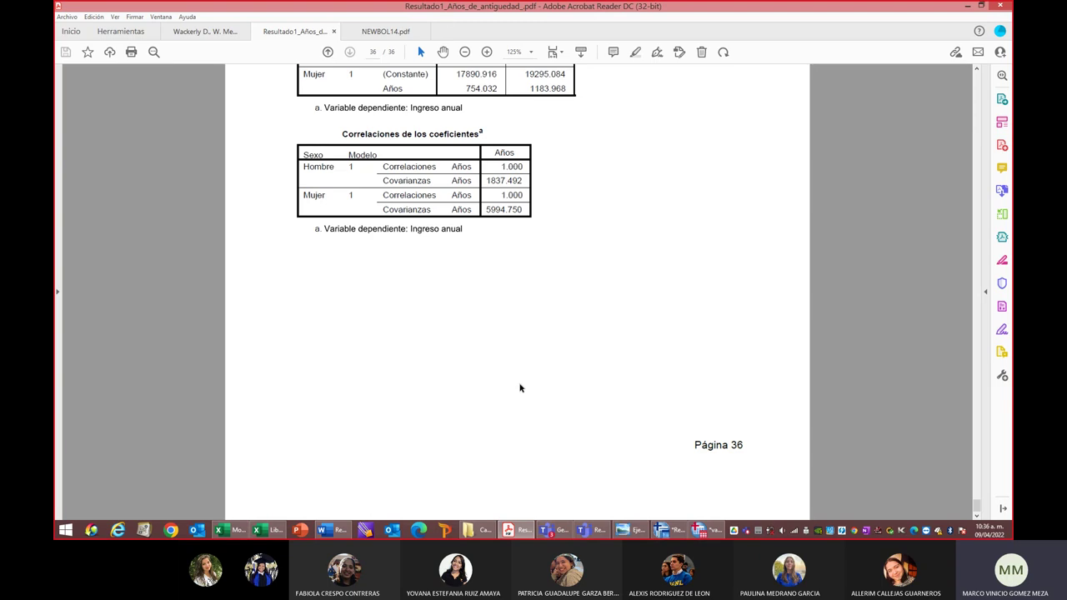
click(267, 530)
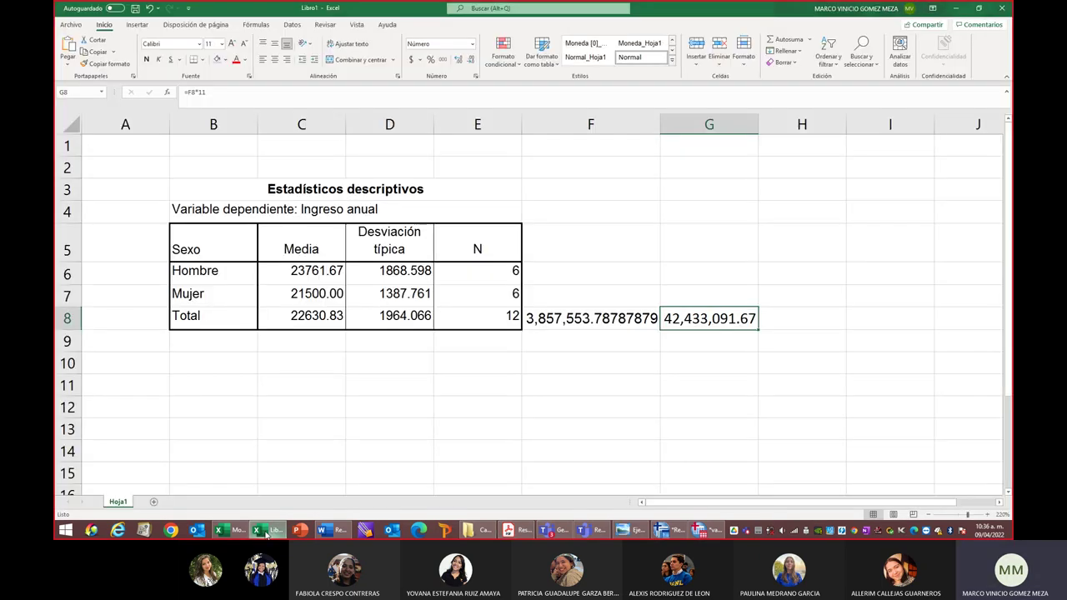
click(232, 531)
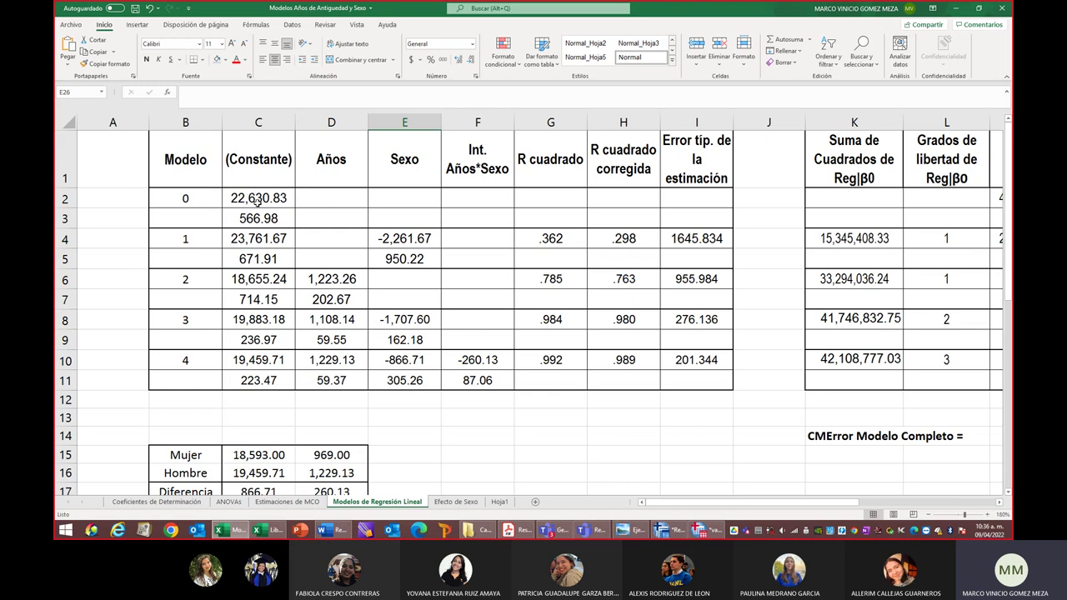
Examine model 0's constant standard error and model 1's Sexo coefficient, R cuadrado and R cuadrado corregida
click(274, 218)
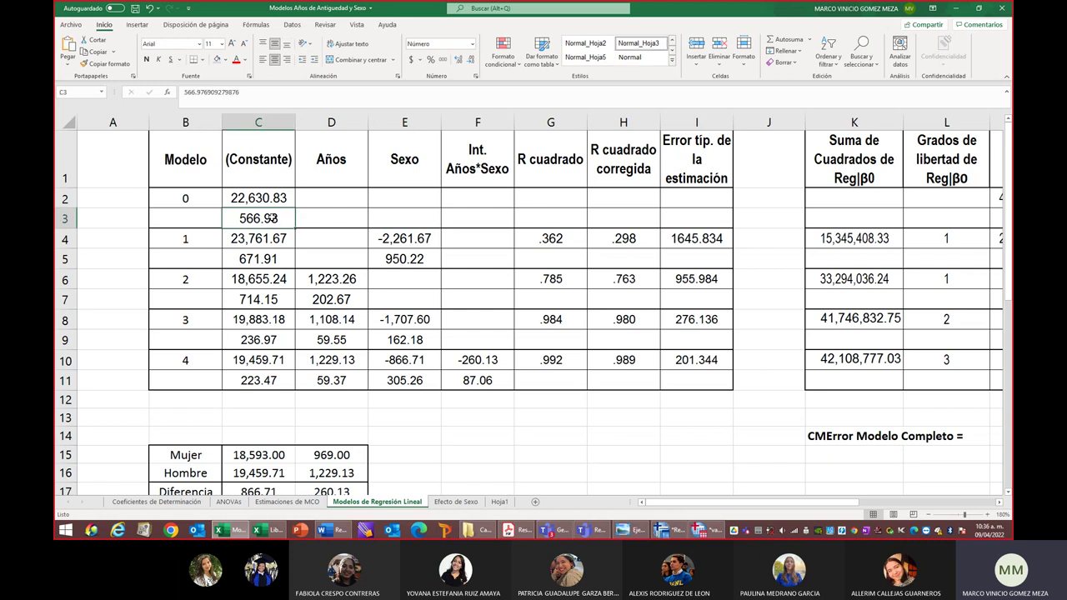
click(192, 239)
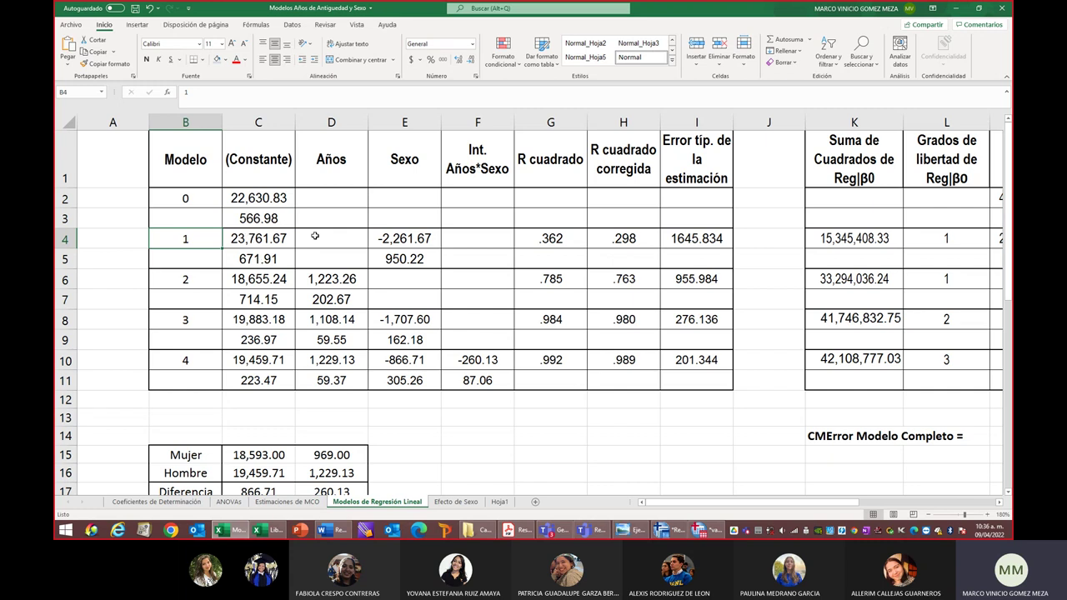
click(403, 231)
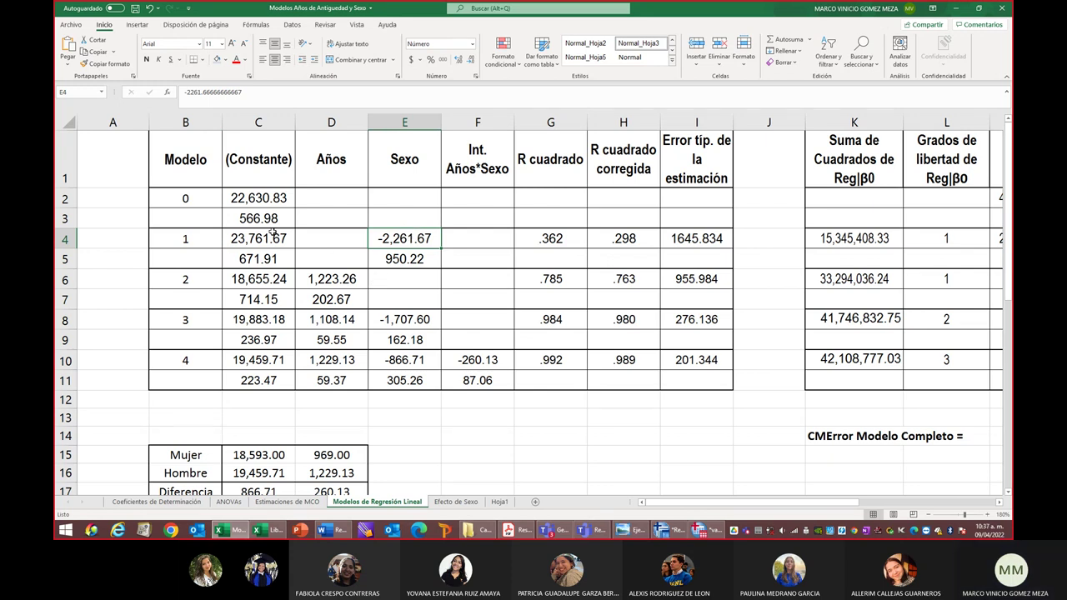
click(525, 238)
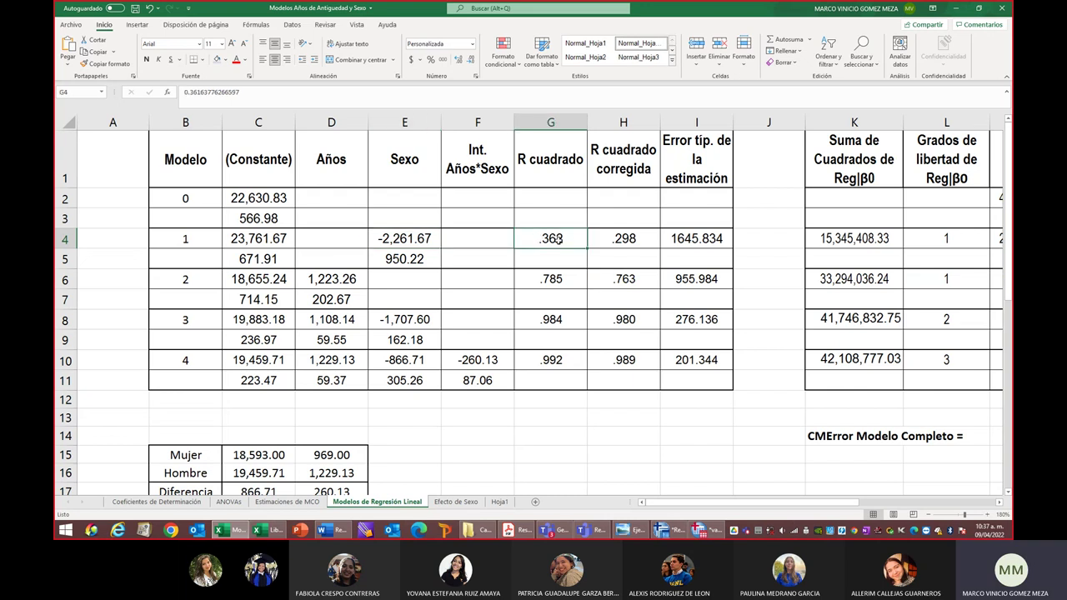
click(624, 237)
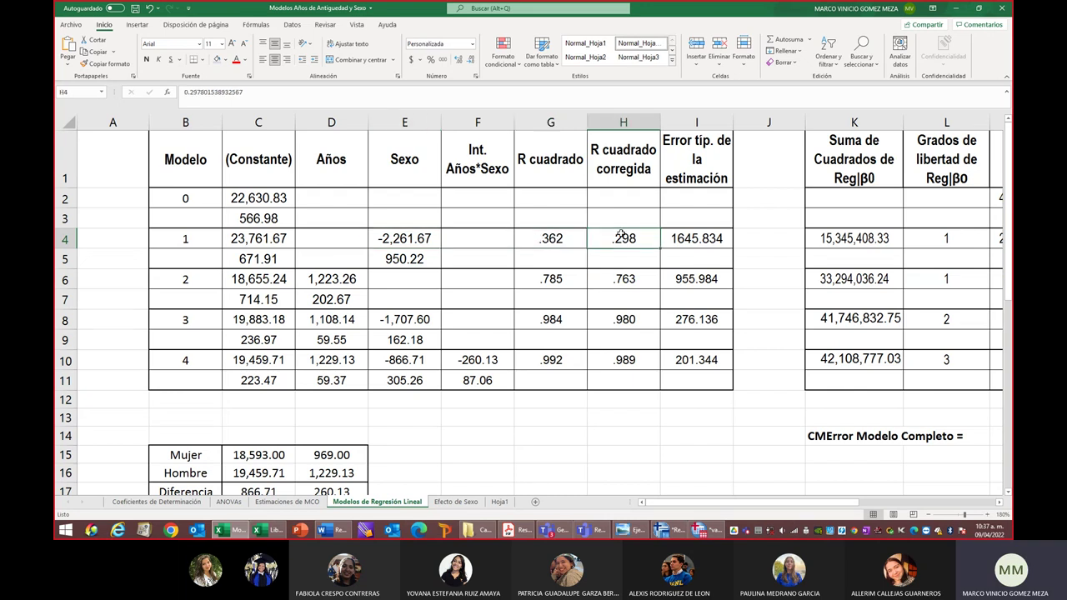
Format model 1's standard error of the estimate as a number with a thousands separator and four decimal places
click(695, 239)
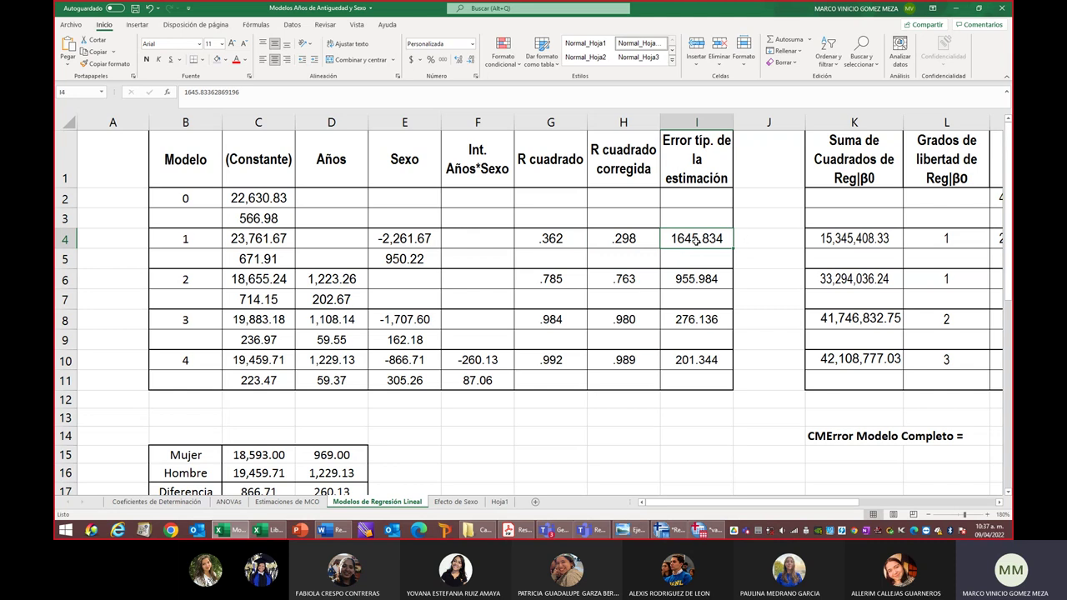
mouse_move(692, 239)
mouse_down()
mouse_move(695, 336)
mouse_move(692, 242)
mouse_up()
right_click(690, 240)
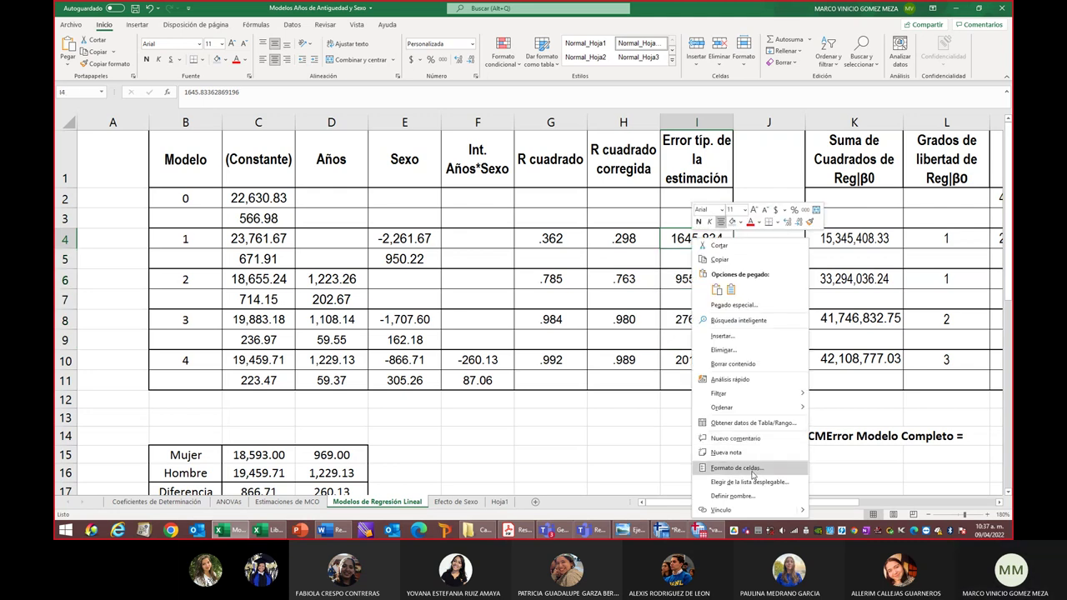
click(753, 468)
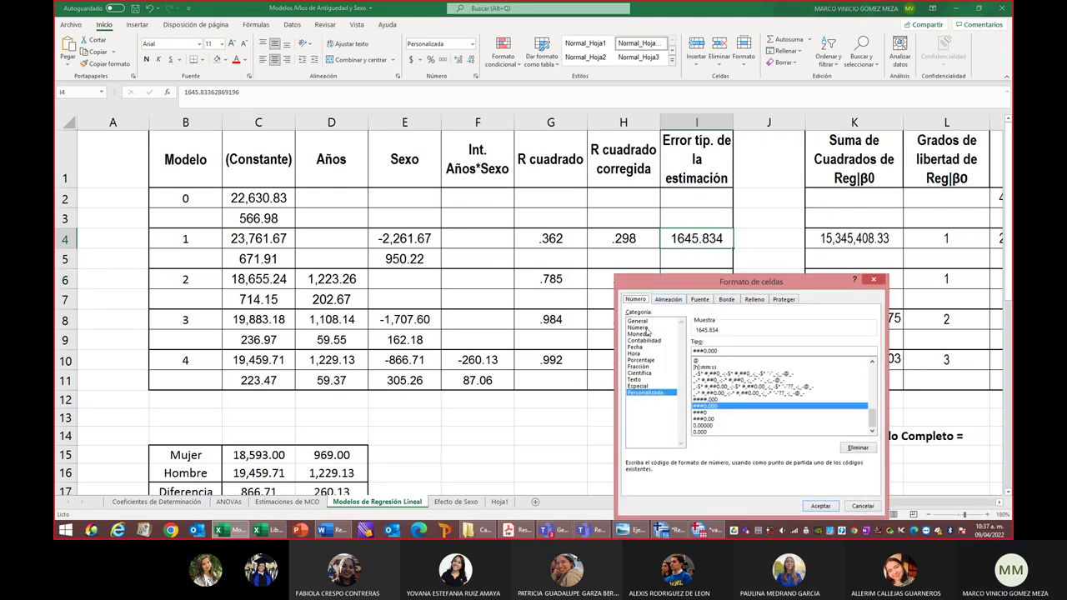
click(695, 356)
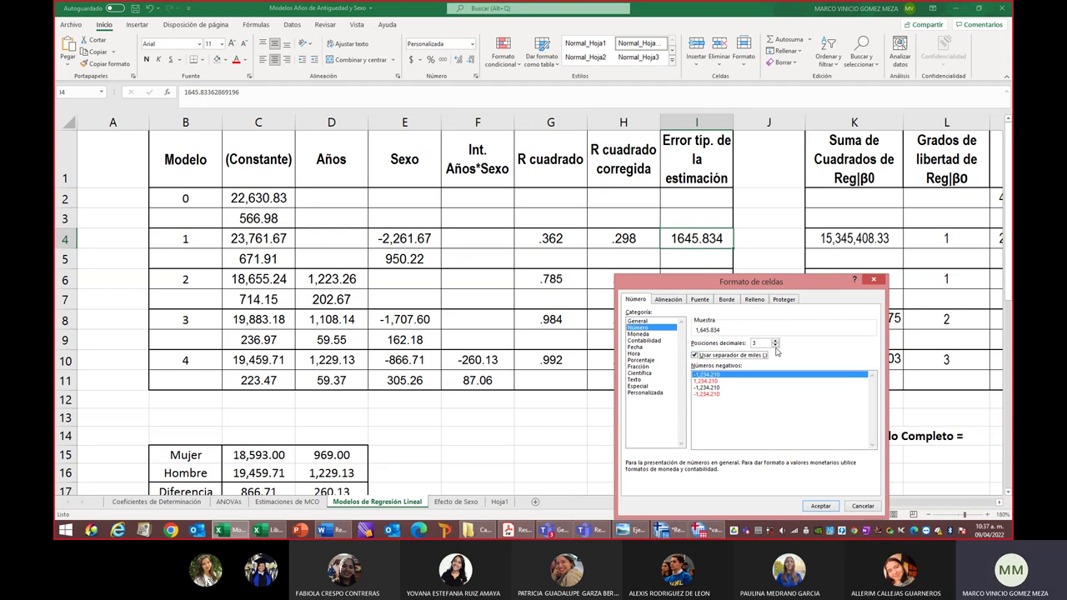
click(775, 341)
click(817, 507)
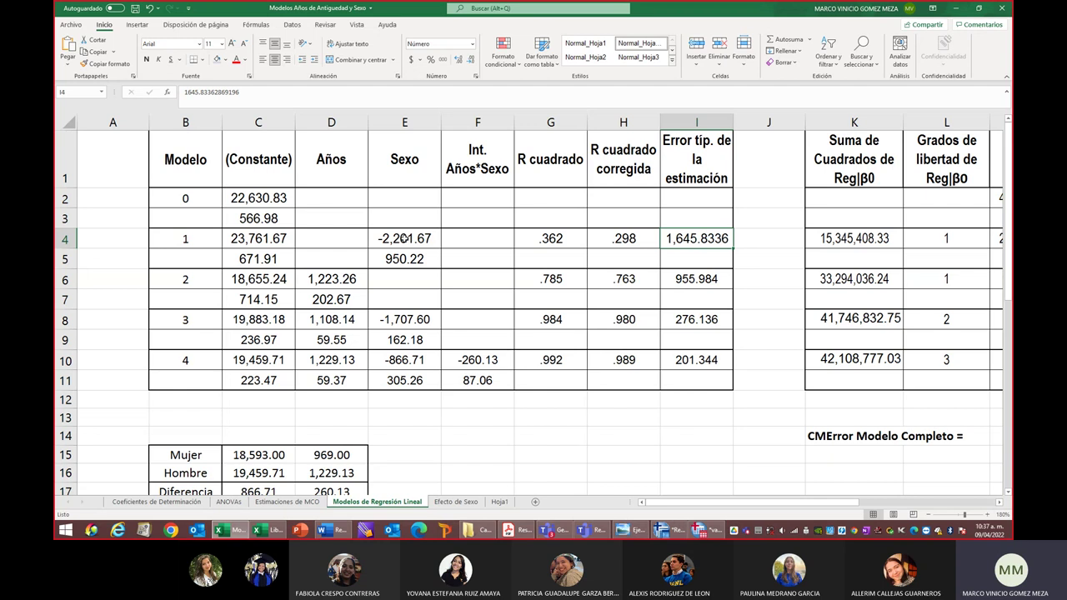
Compare model 1's Sexo coefficient and R cuadrado with model 2's constant, Años coefficient and R cuadrado
click(403, 238)
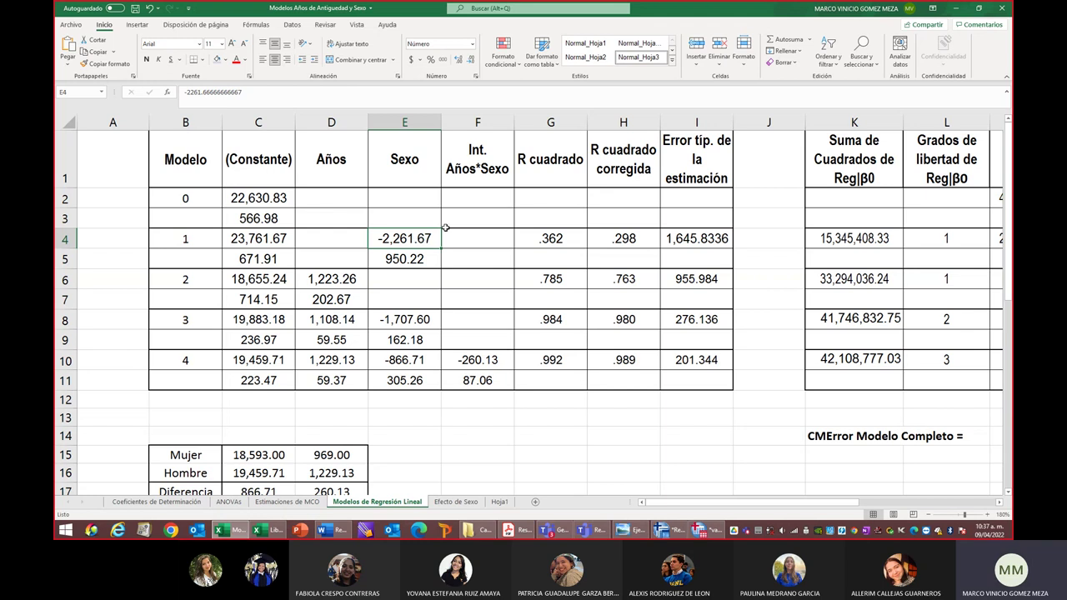
click(556, 239)
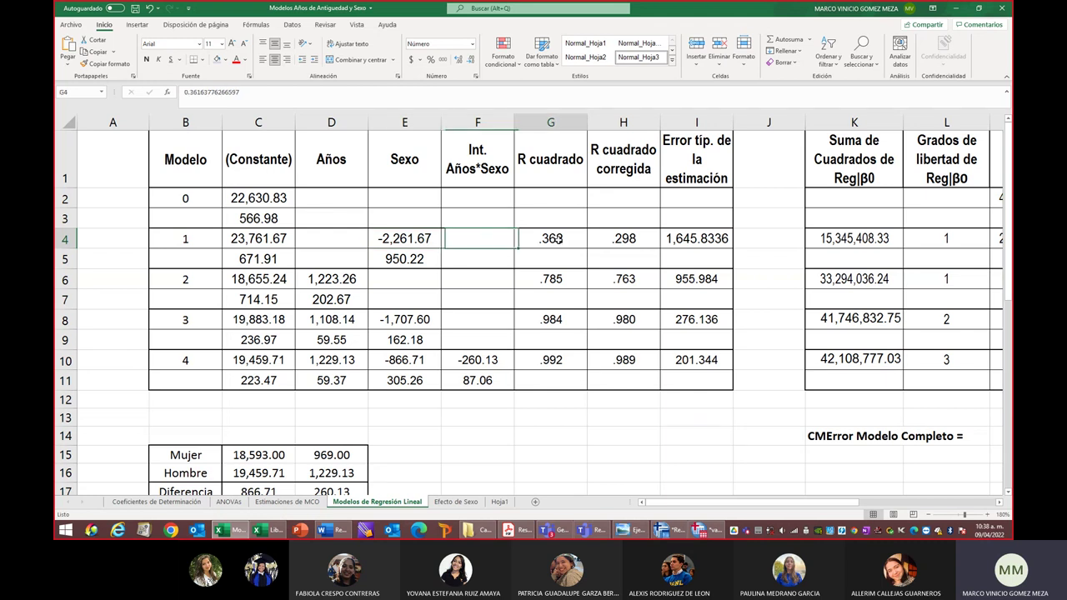
click(177, 278)
click(267, 279)
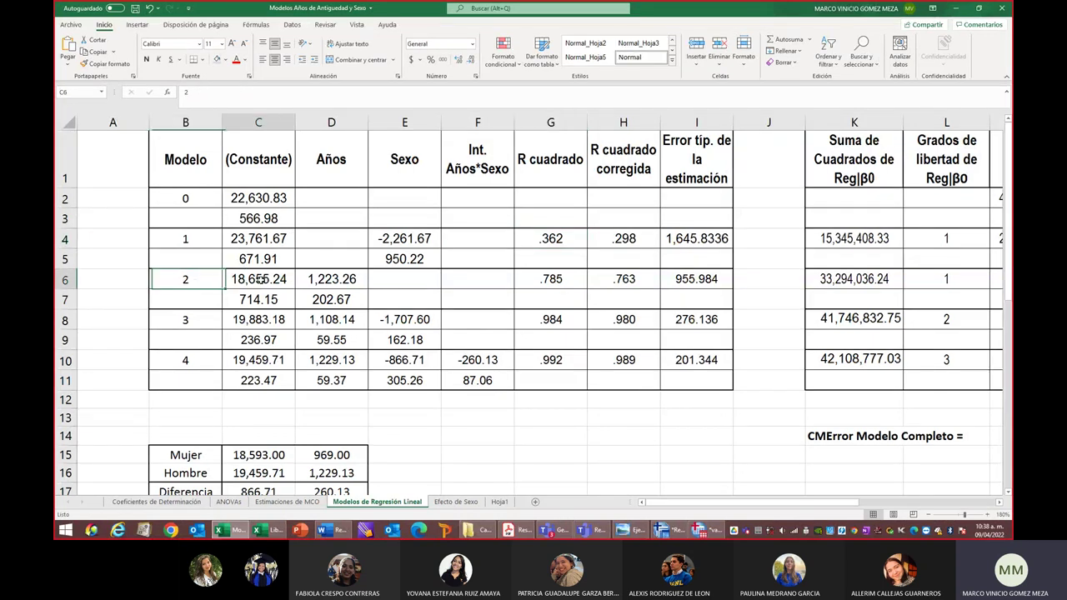
click(319, 278)
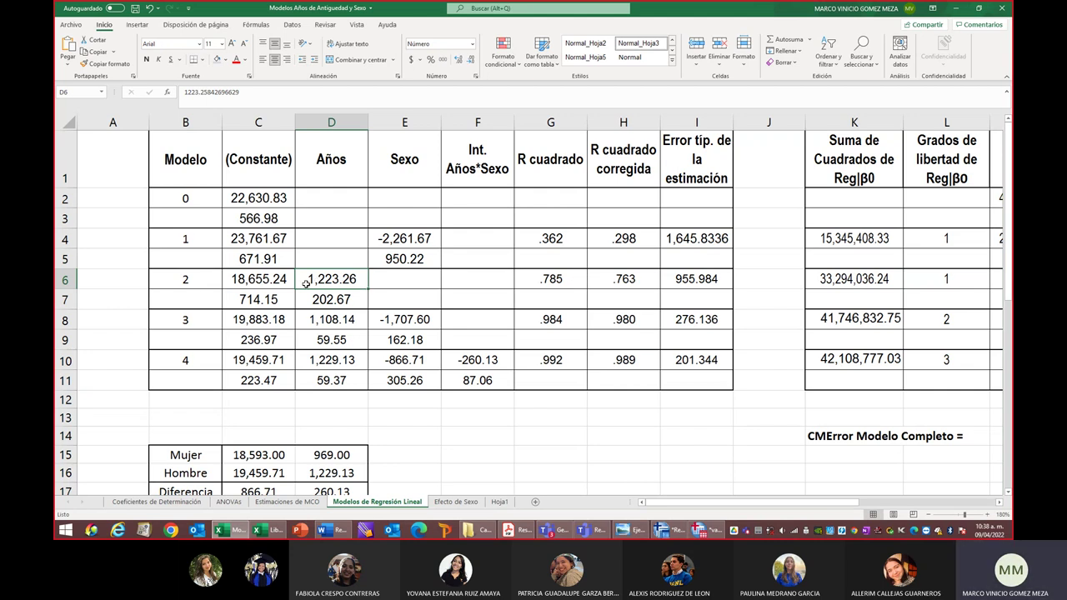
click(557, 279)
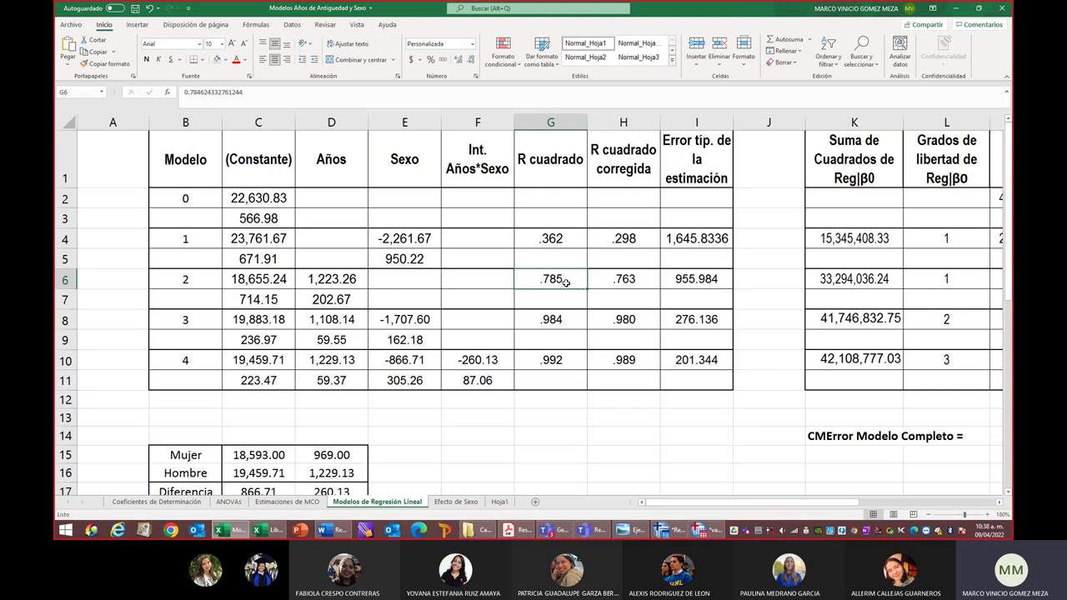
click(555, 240)
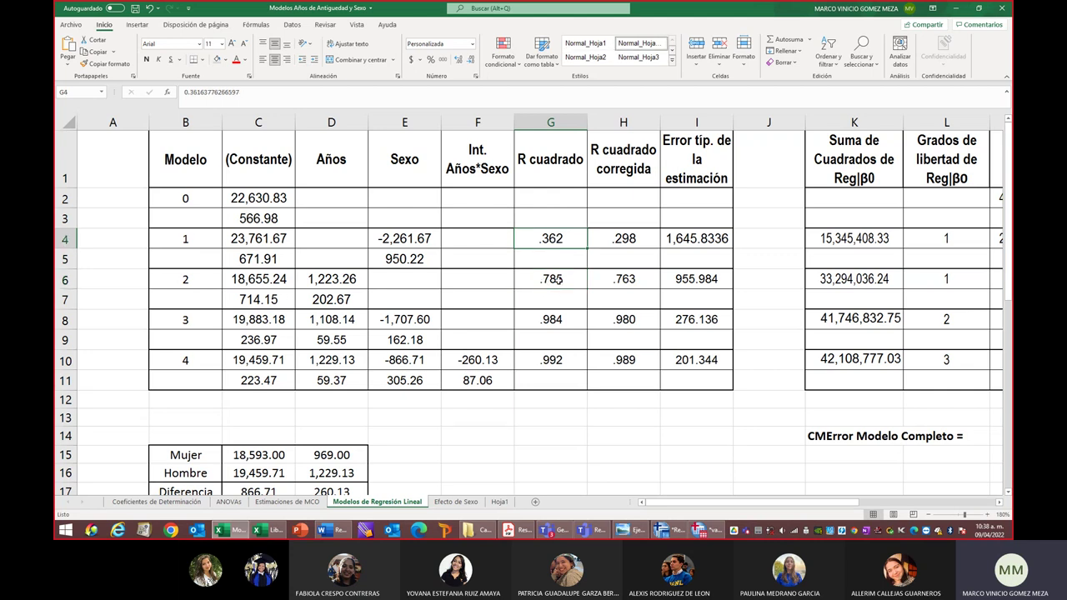
click(558, 279)
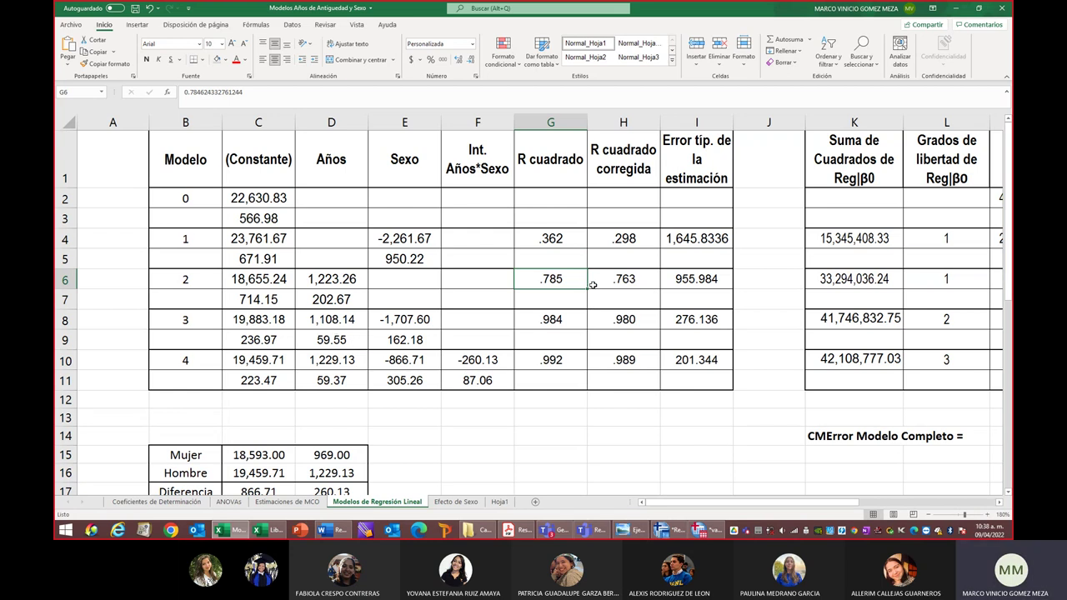
Examine model 2's standard error of the estimate, its Años coefficient and the standard errors of both coefficients
click(697, 280)
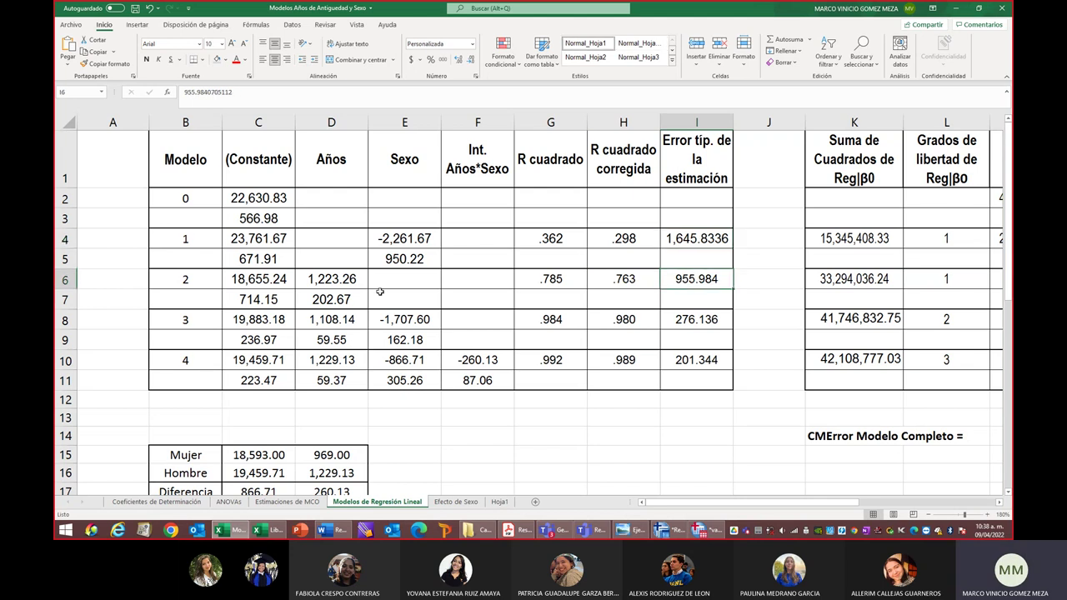
click(329, 281)
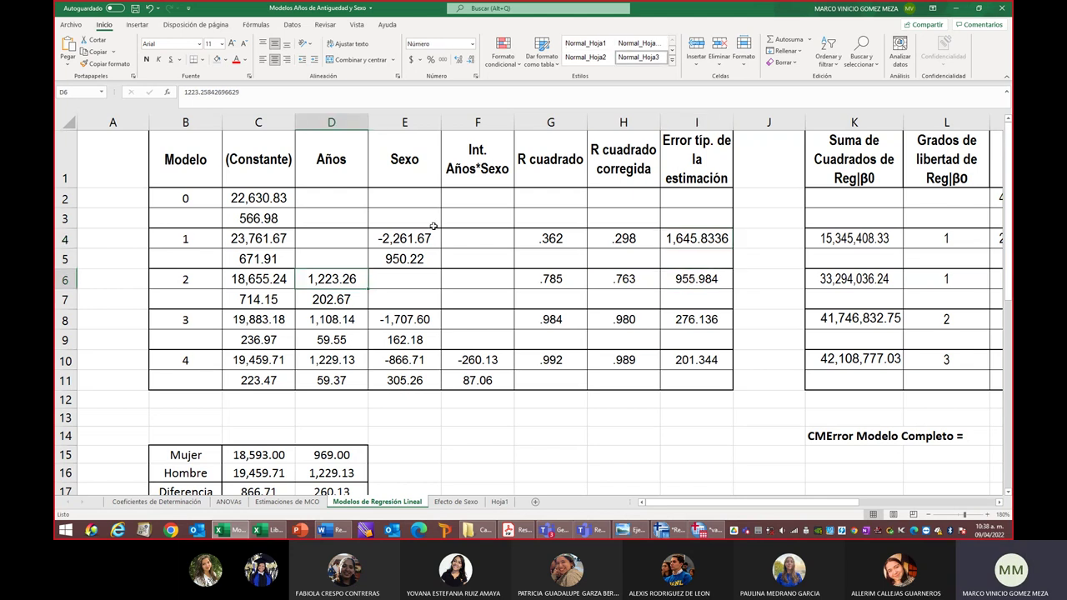
click(698, 279)
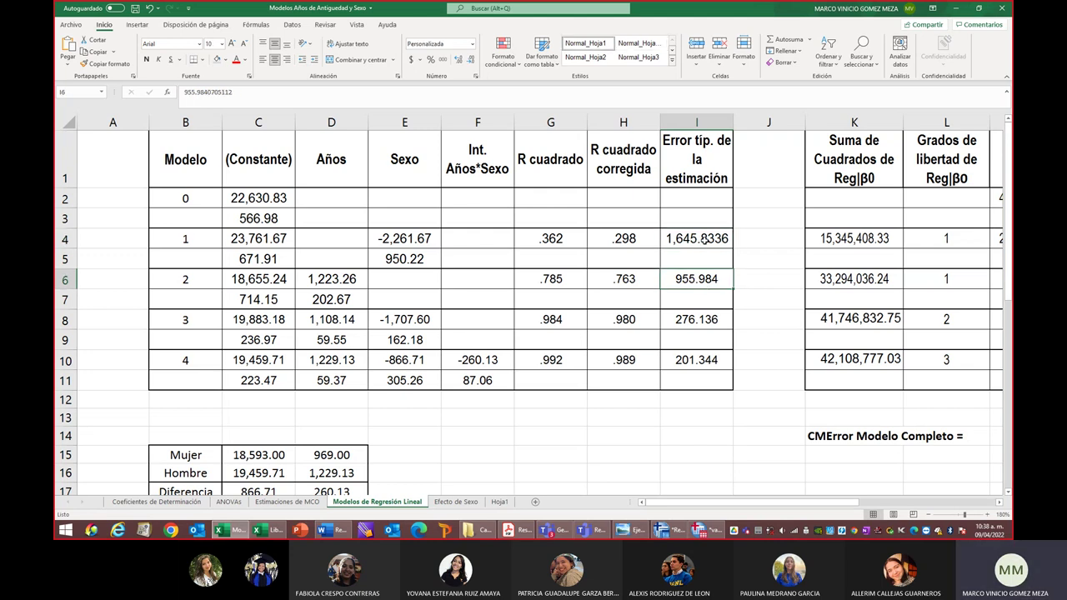
click(253, 302)
key(Right)
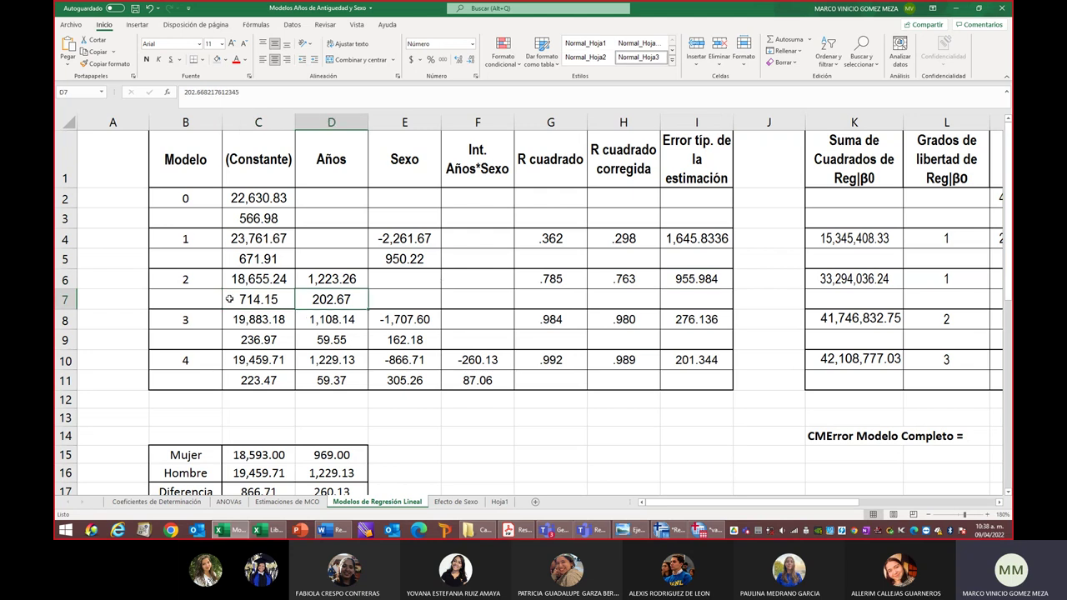
Examine model 3's constant, Años and Sexo coefficients, and compare its constant with that of model 0
click(175, 321)
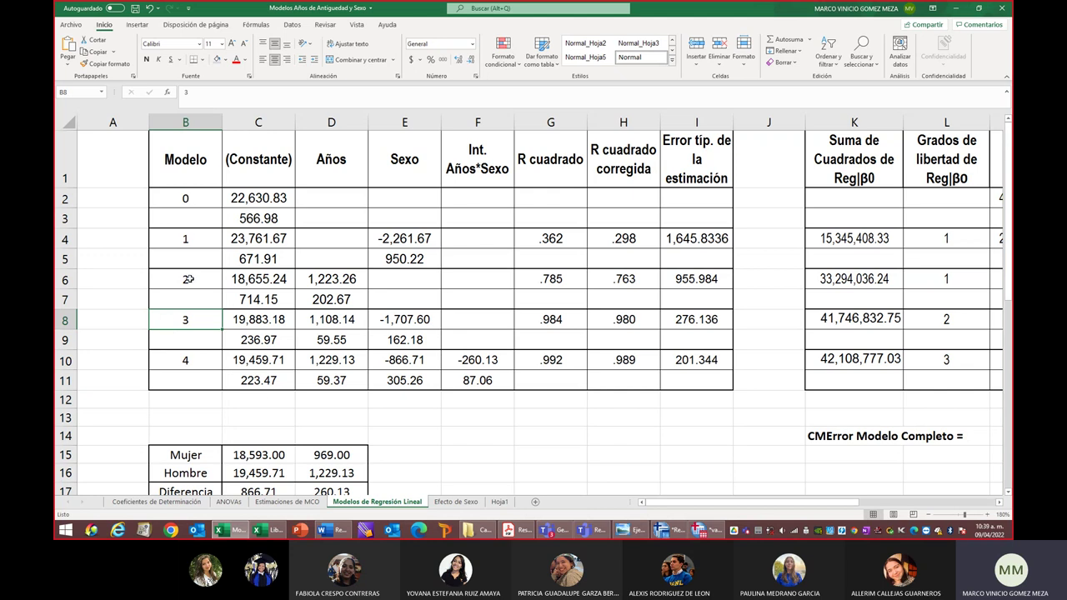
click(271, 321)
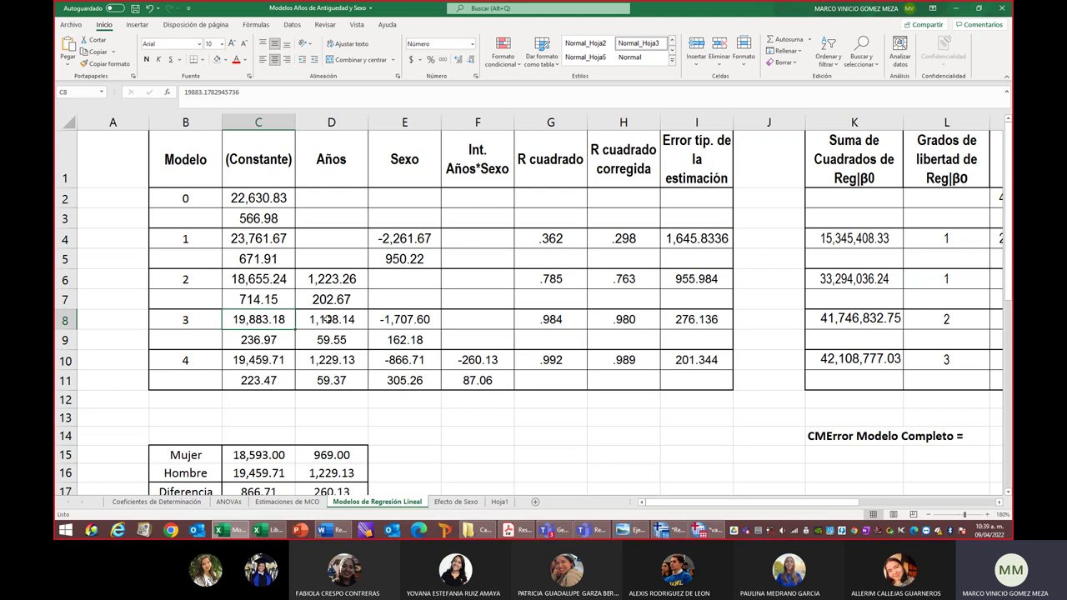
click(337, 320)
click(403, 320)
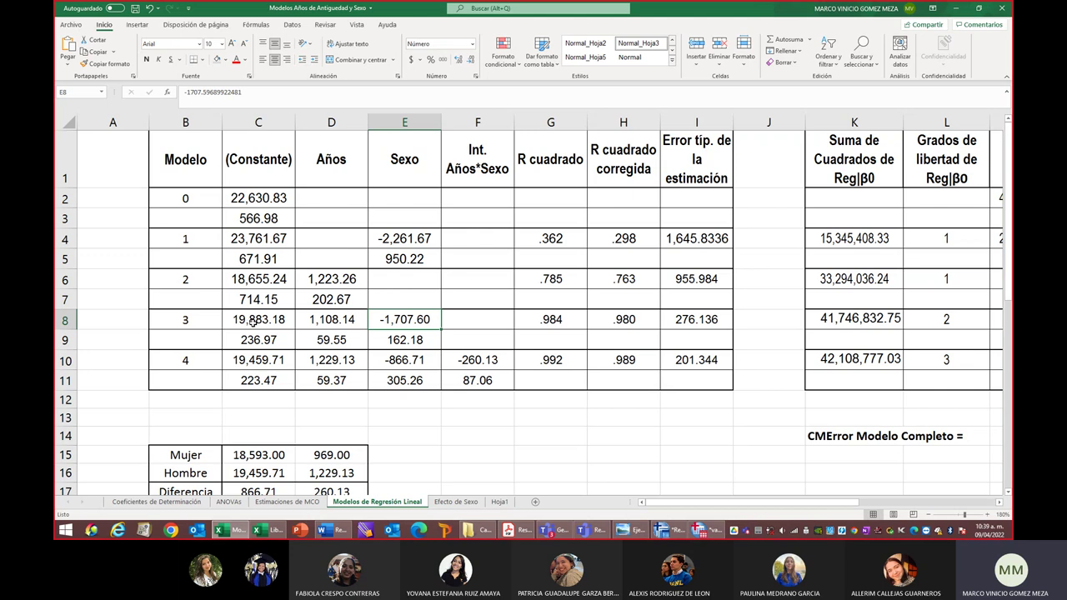
click(261, 195)
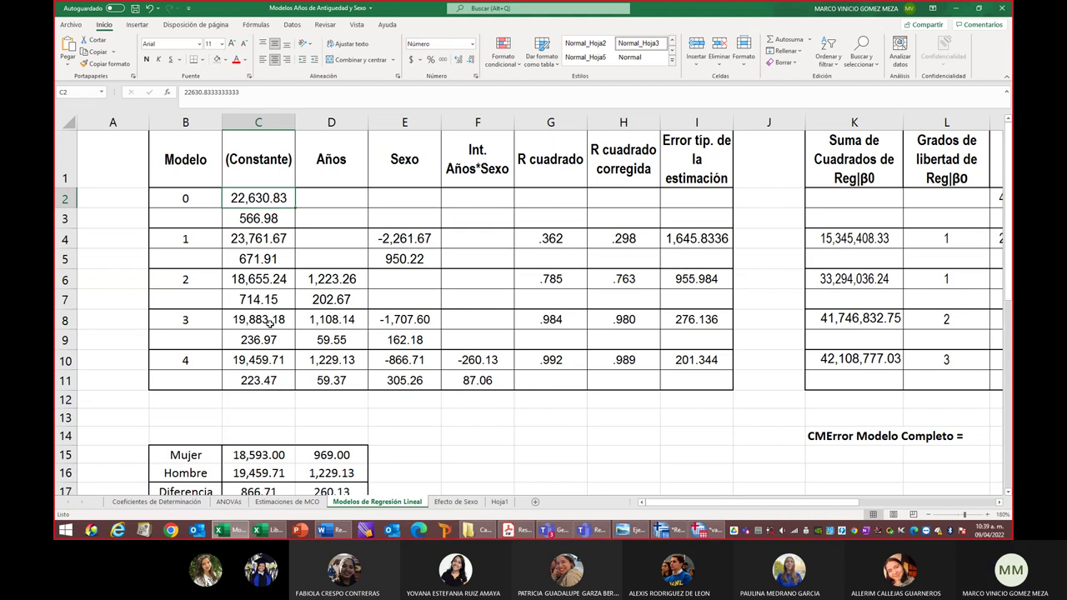
Examine model 3's Años and Sexo coefficients, the Sexo standard error and the model's R cuadrado
click(329, 319)
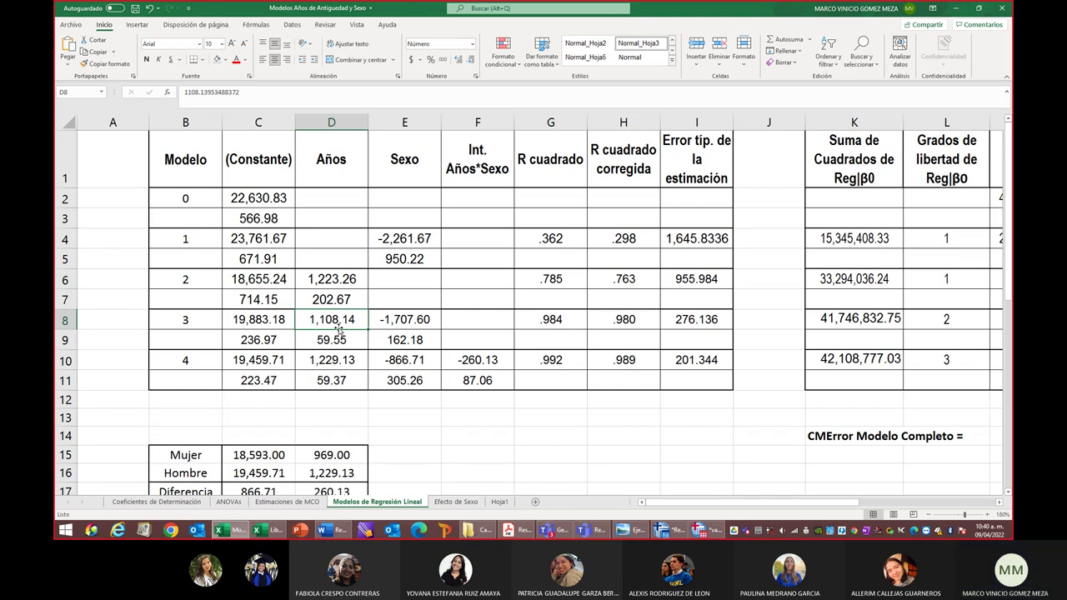
click(402, 323)
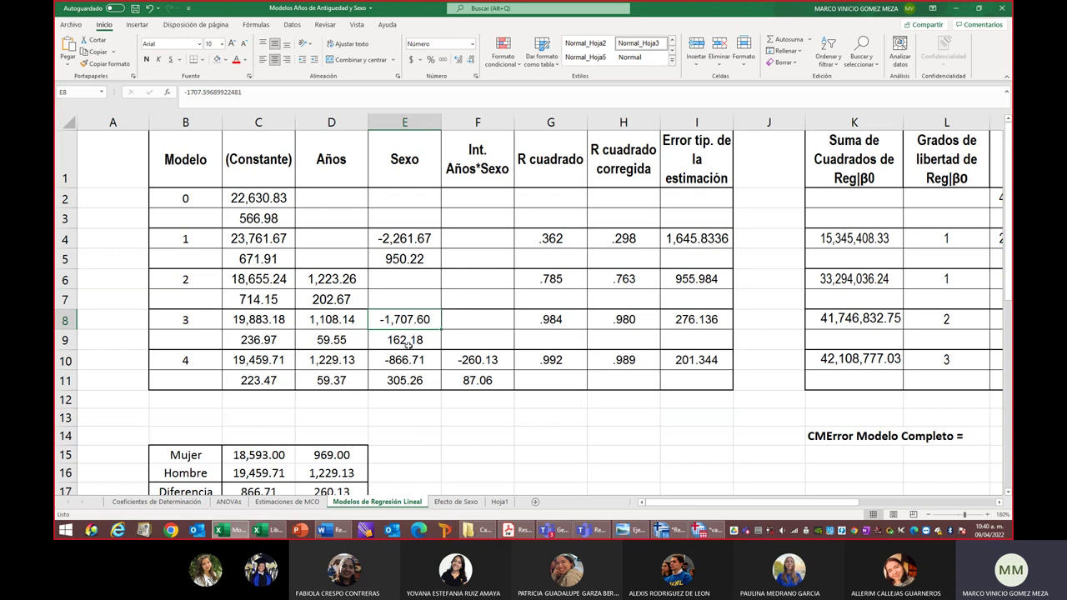
click(408, 337)
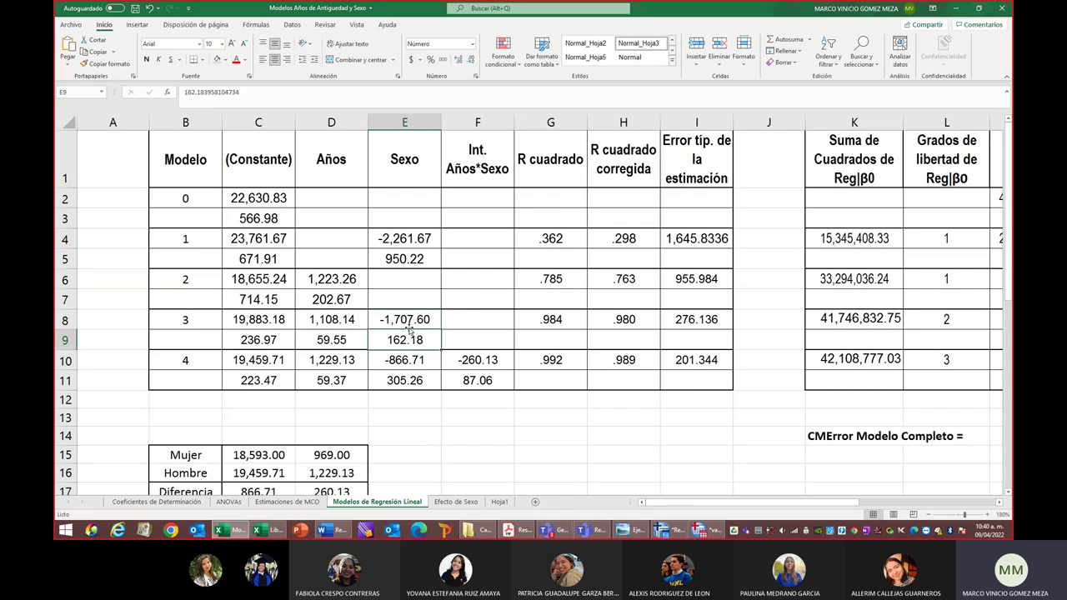
click(406, 321)
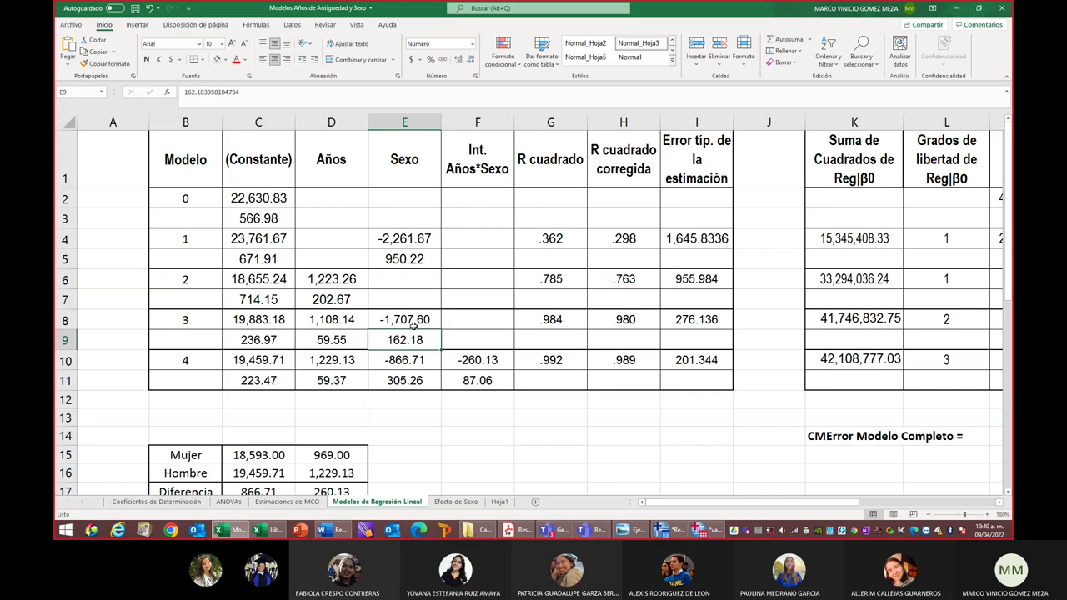
click(576, 323)
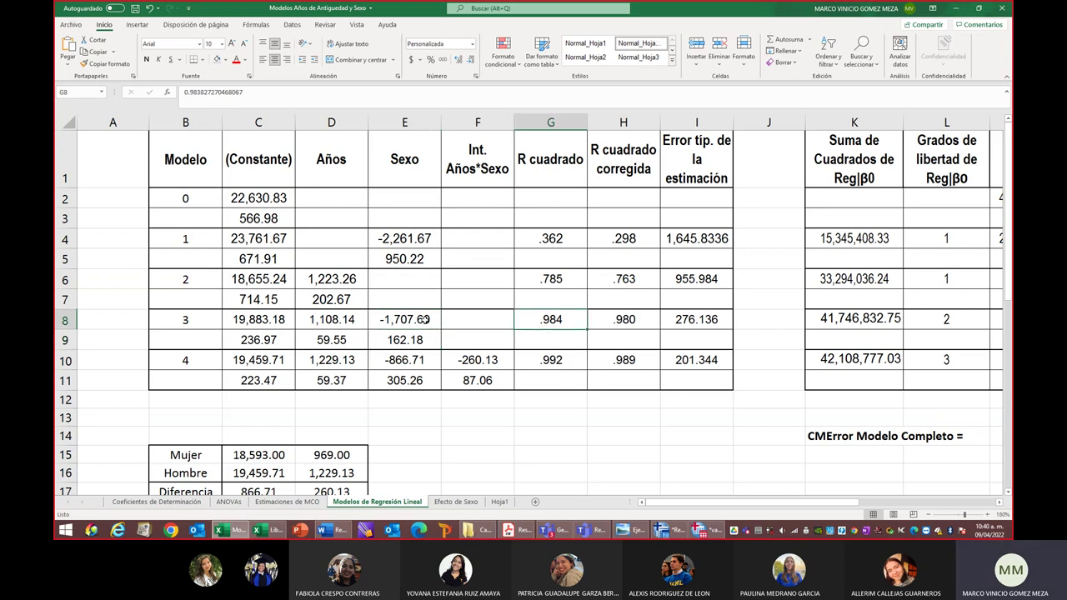
click(425, 320)
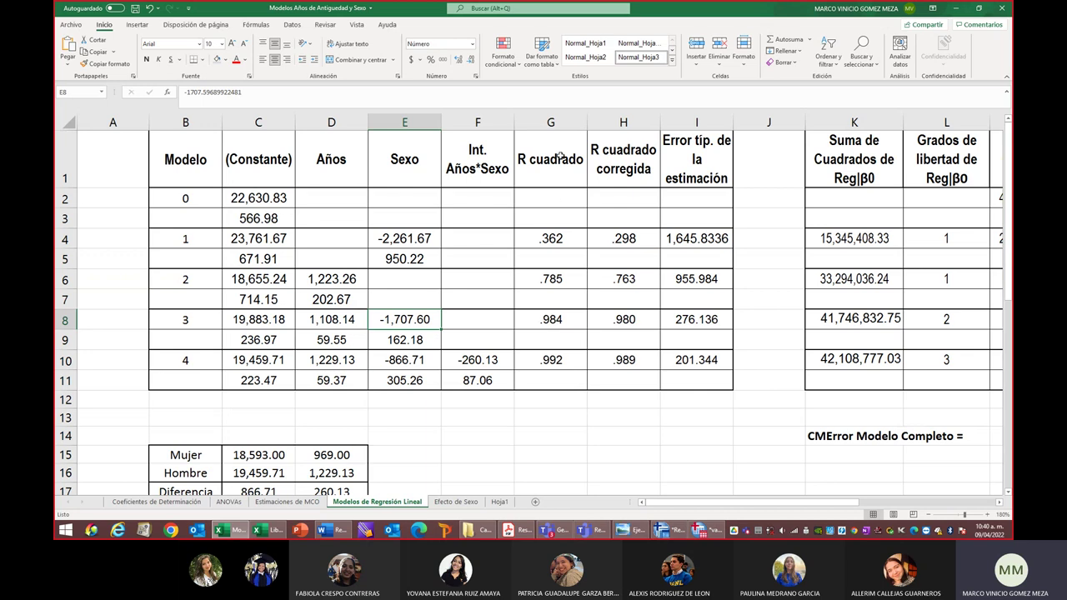
click(537, 322)
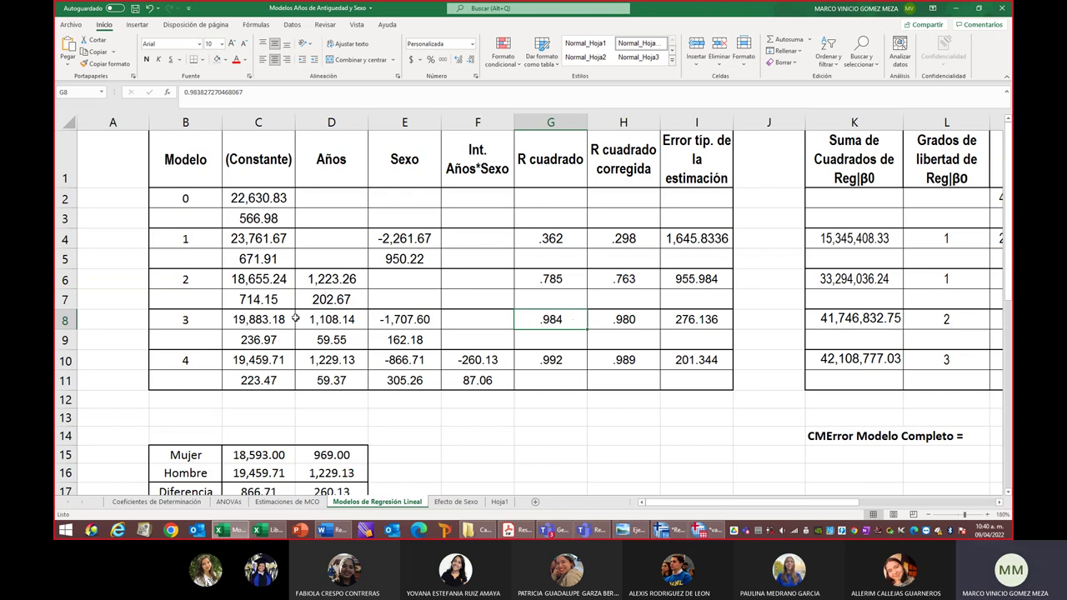
Review model 3's full results and compare its standard error of the estimate with those of models 1 and 2
drag(192, 318, 682, 338)
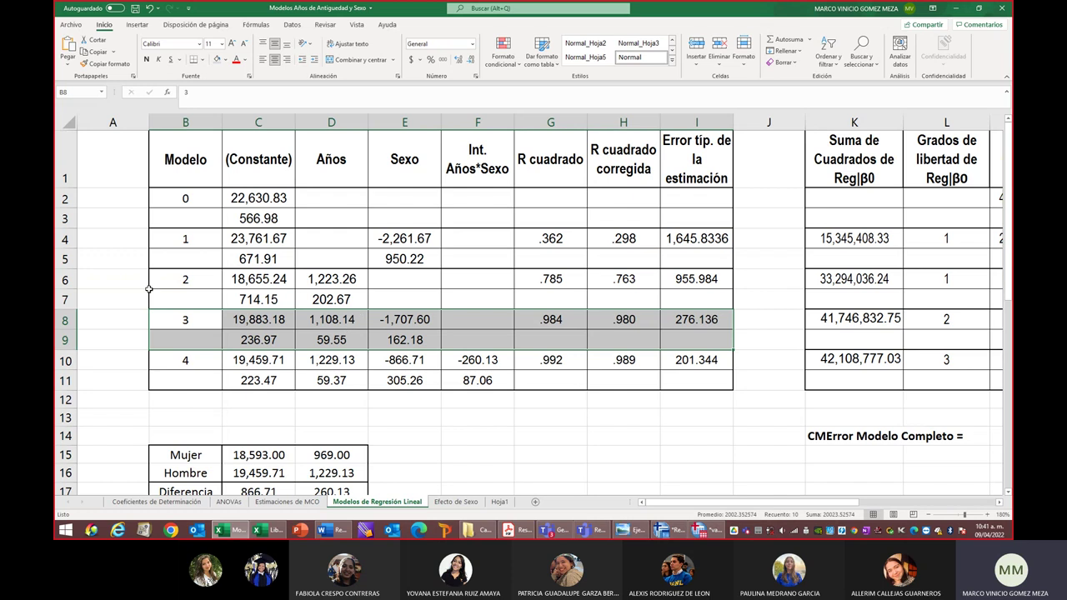
click(701, 317)
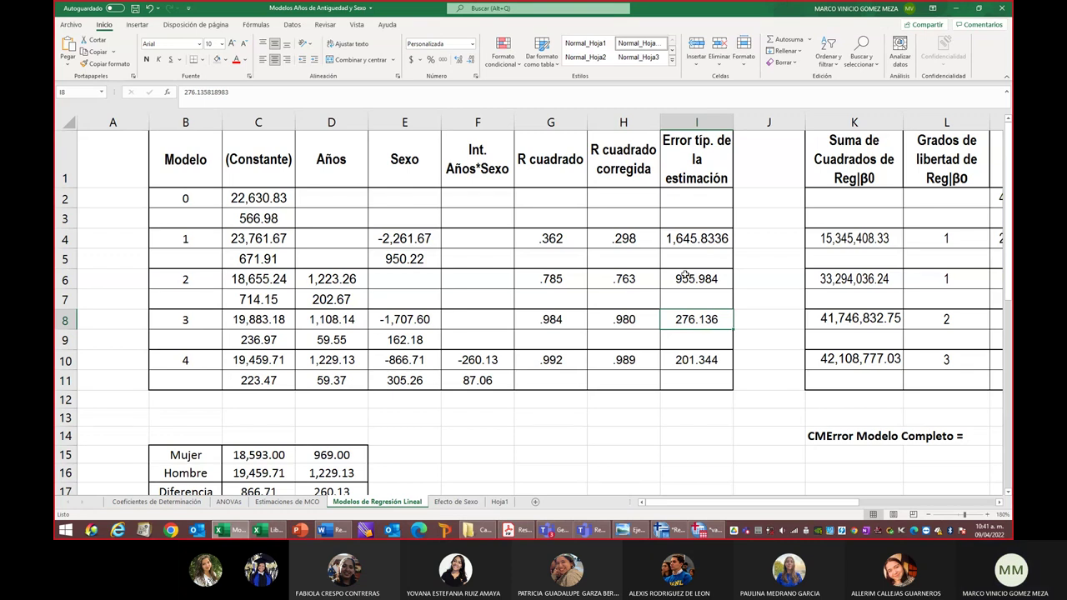
click(693, 240)
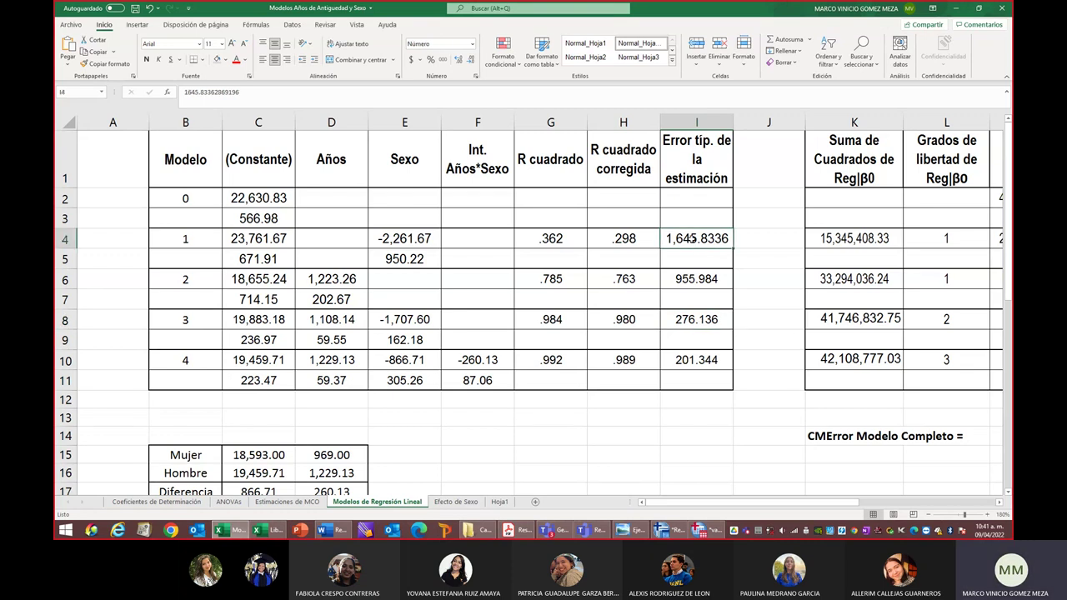
click(693, 283)
click(697, 319)
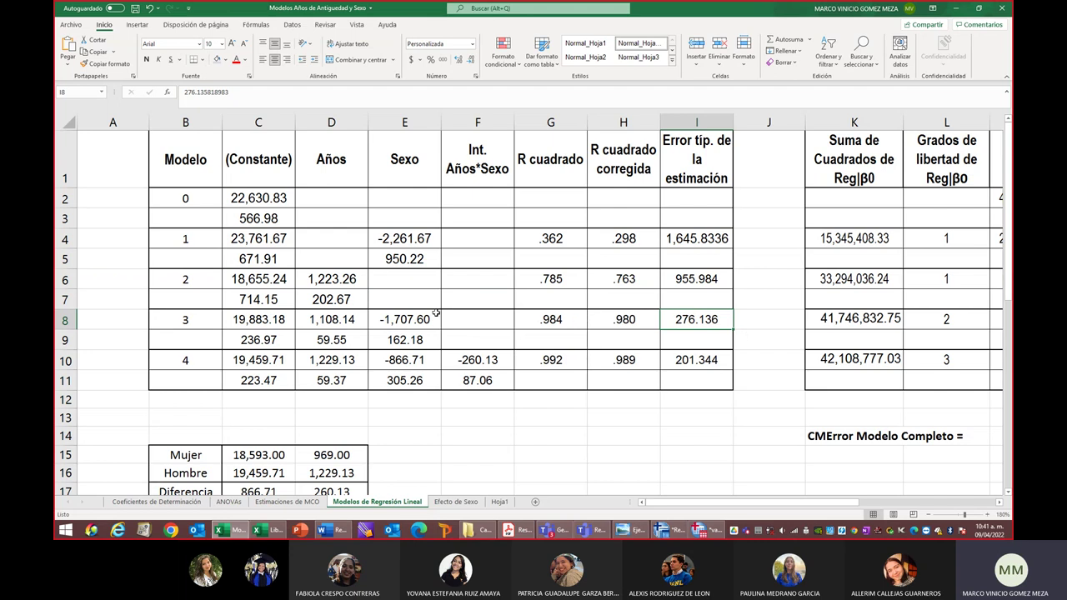
Examine model 4's constant and its Años, Sexo and Int. Años*Sexo coefficients
click(479, 162)
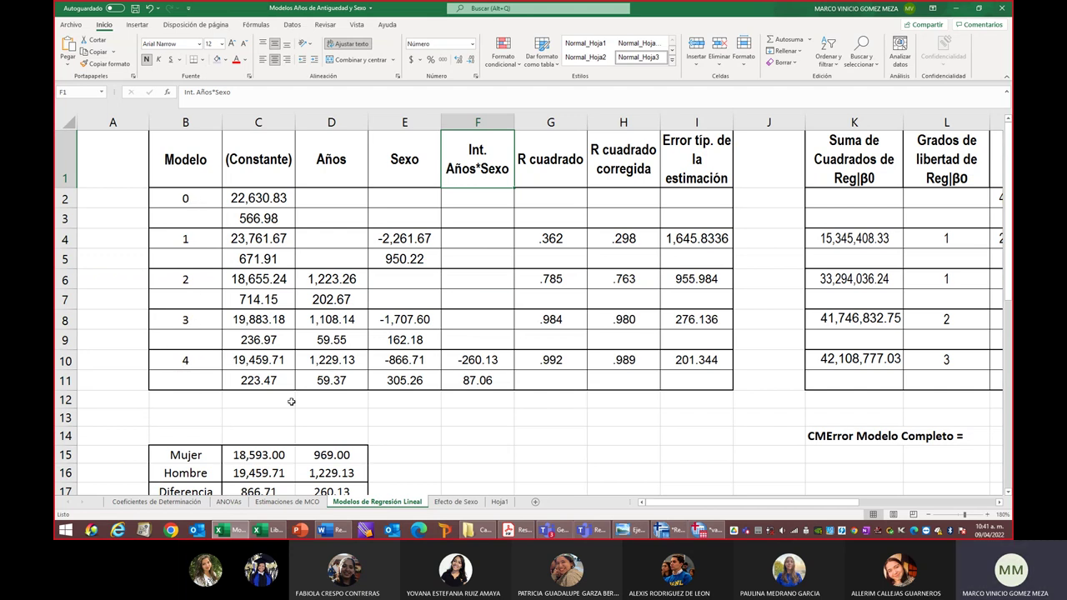
click(264, 359)
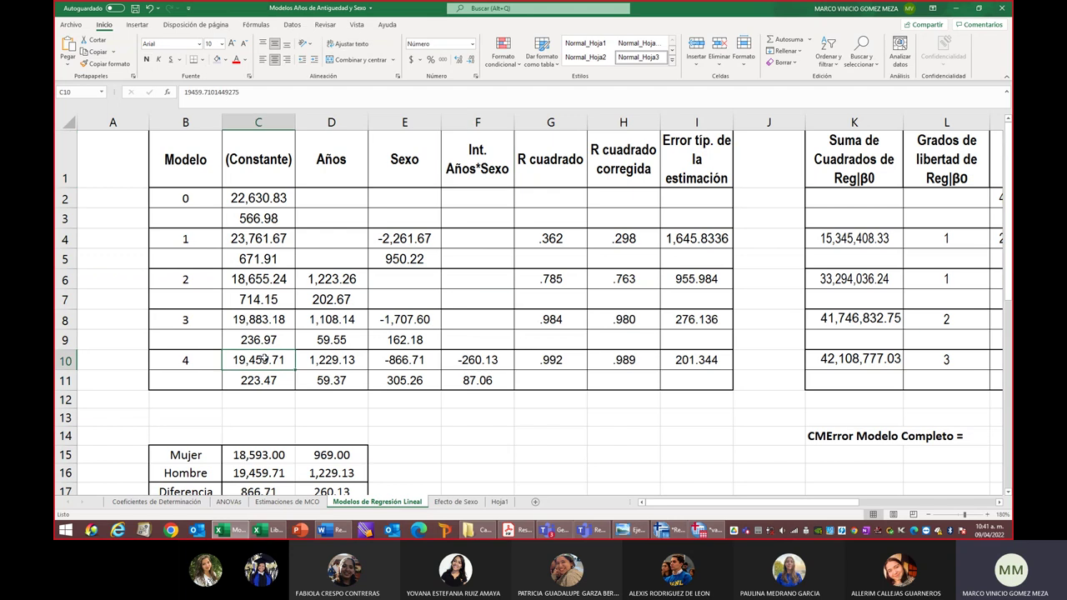
click(344, 359)
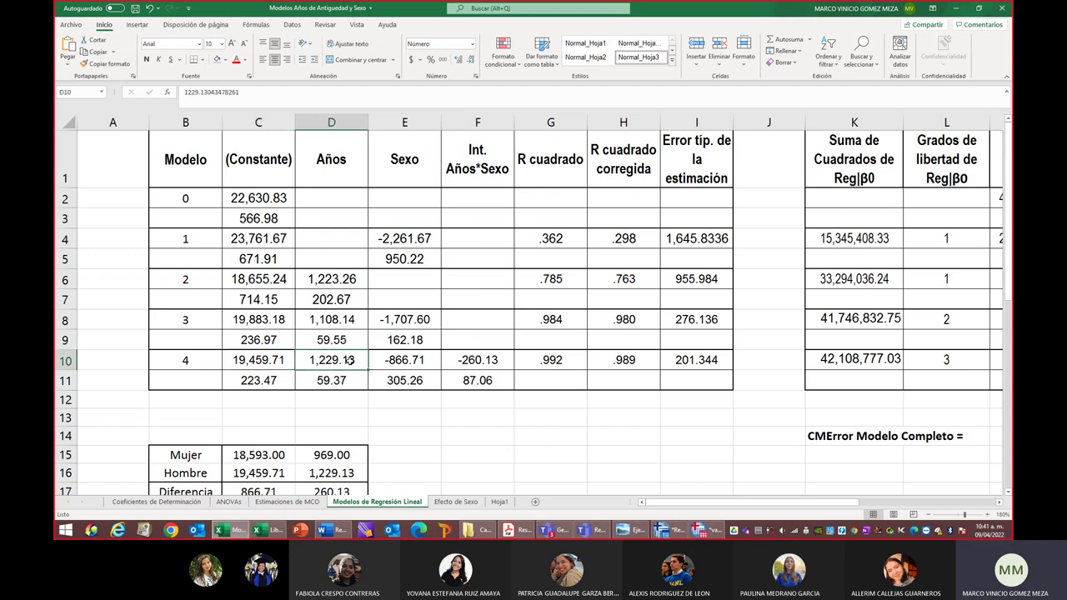
click(408, 360)
click(472, 359)
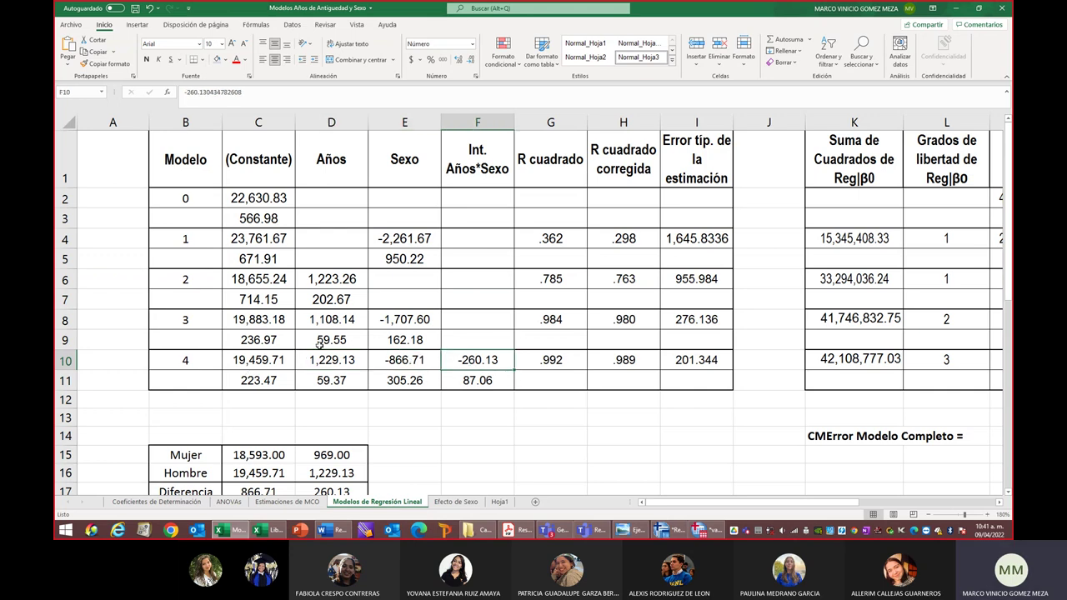
click(244, 362)
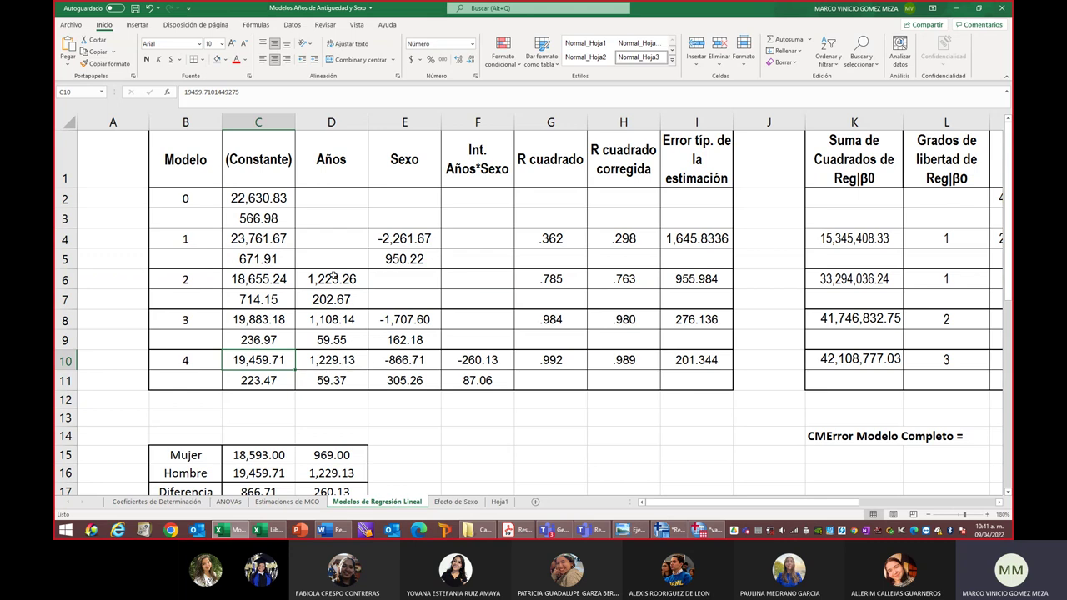
click(393, 360)
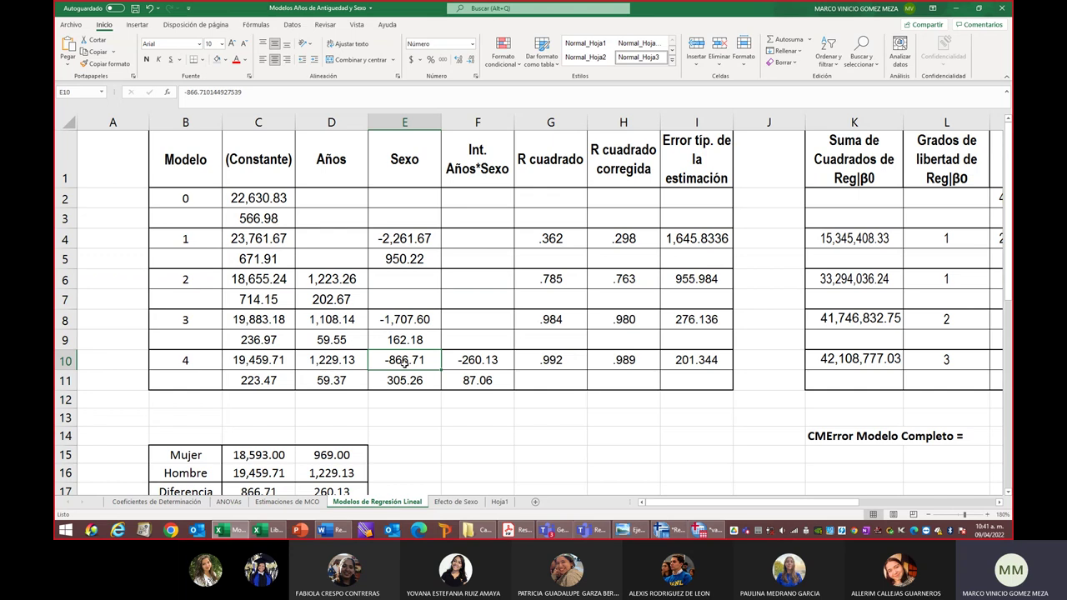
click(467, 361)
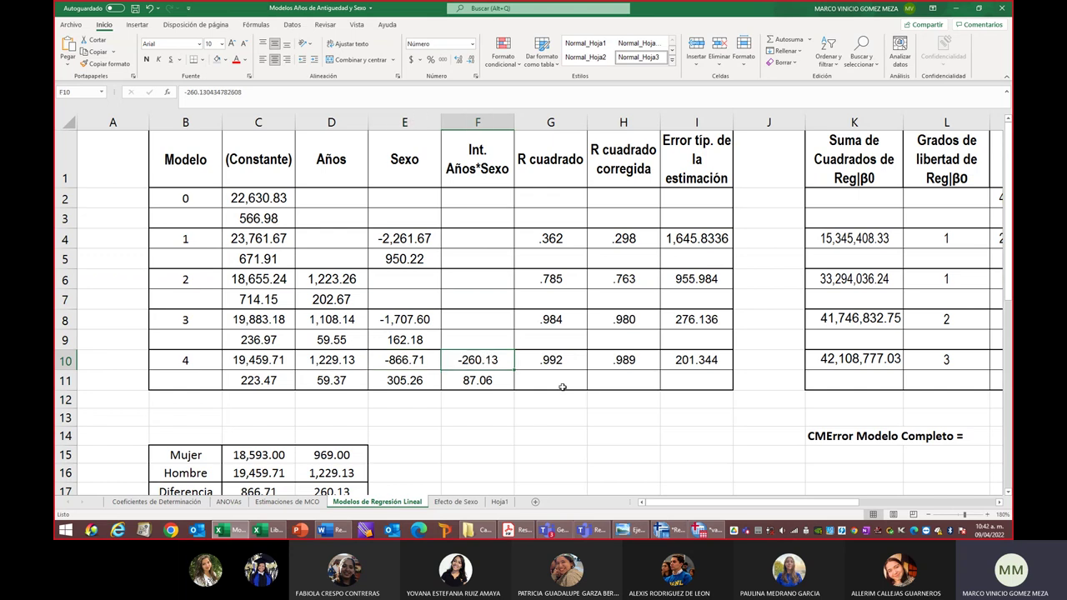
Check model 4's R cuadrado and its standard error of the estimate
scroll(557, 398, down, 1)
scroll(538, 353, up, 1)
click(560, 359)
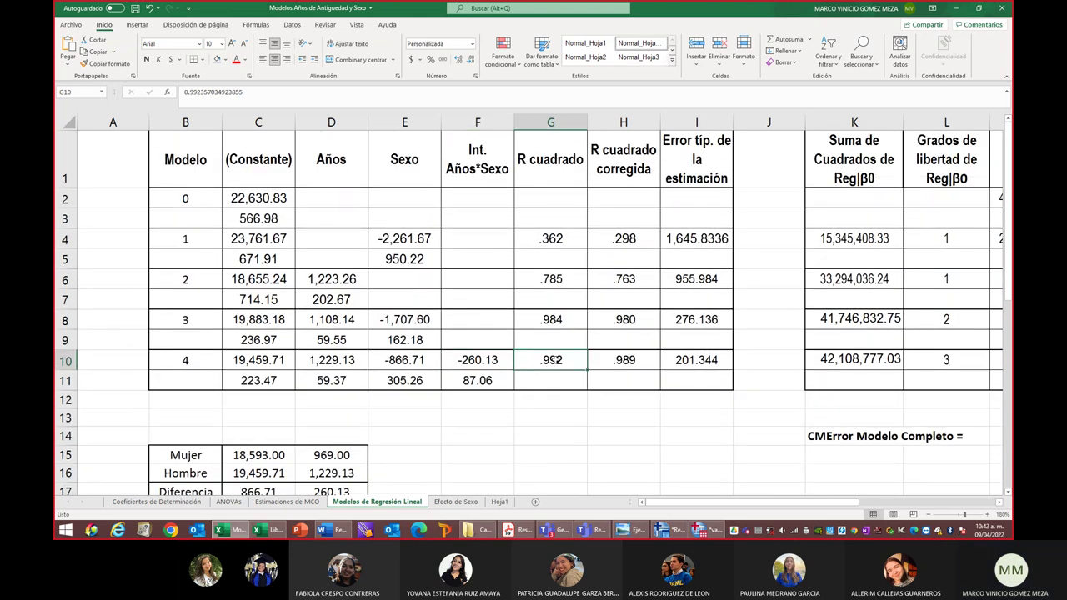
click(698, 363)
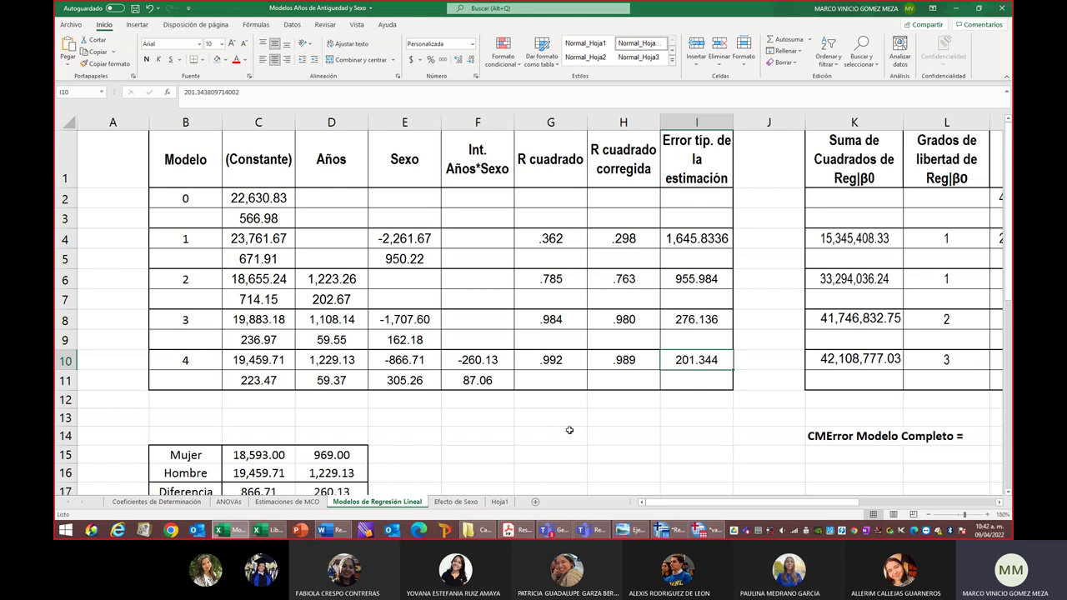
Inspect the formulas that derive the Mujer and Hombre constants from model 4, leaving them as they are
scroll(570, 430, down, 1)
double_click(262, 357)
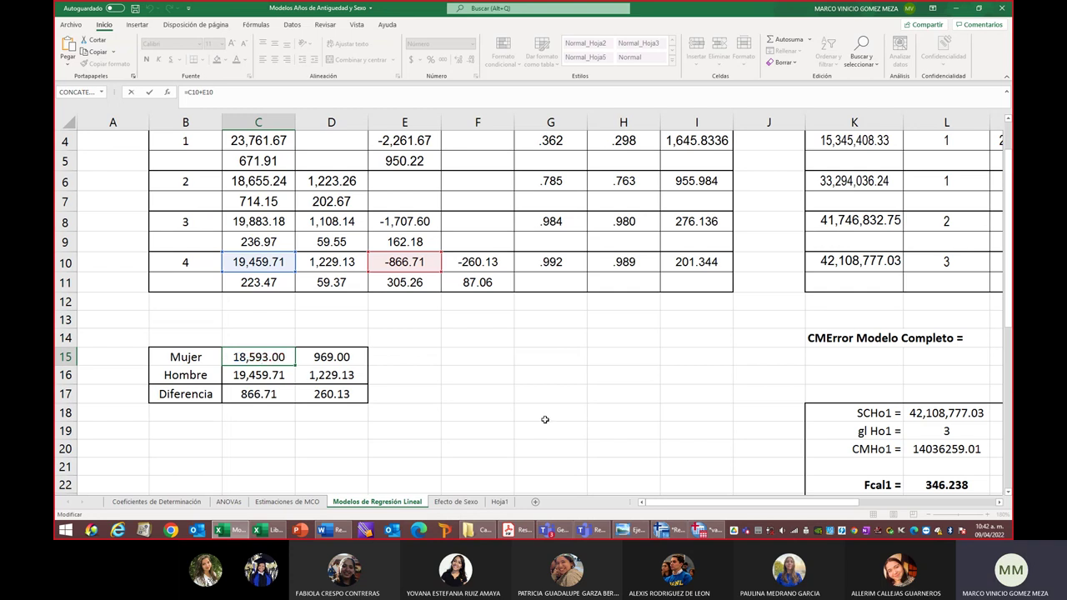
scroll(580, 417, up, 1)
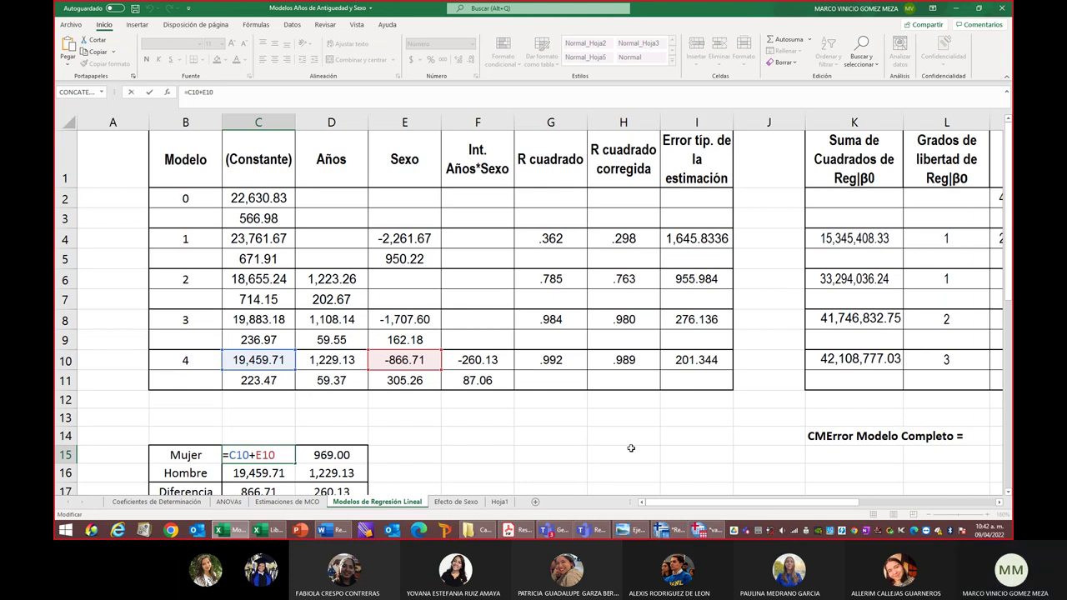
key(Return)
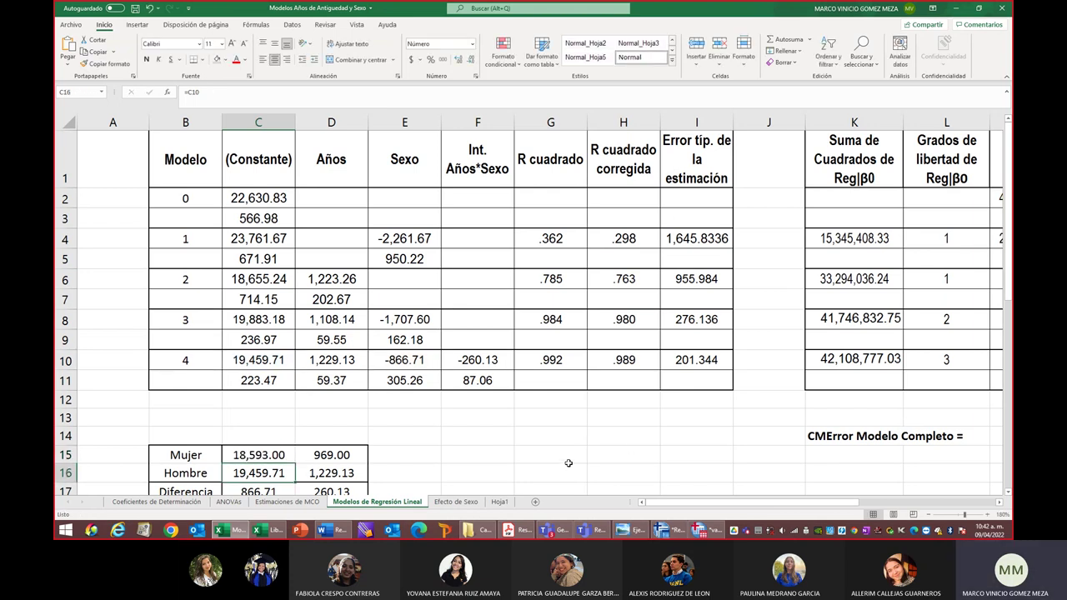
double_click(261, 474)
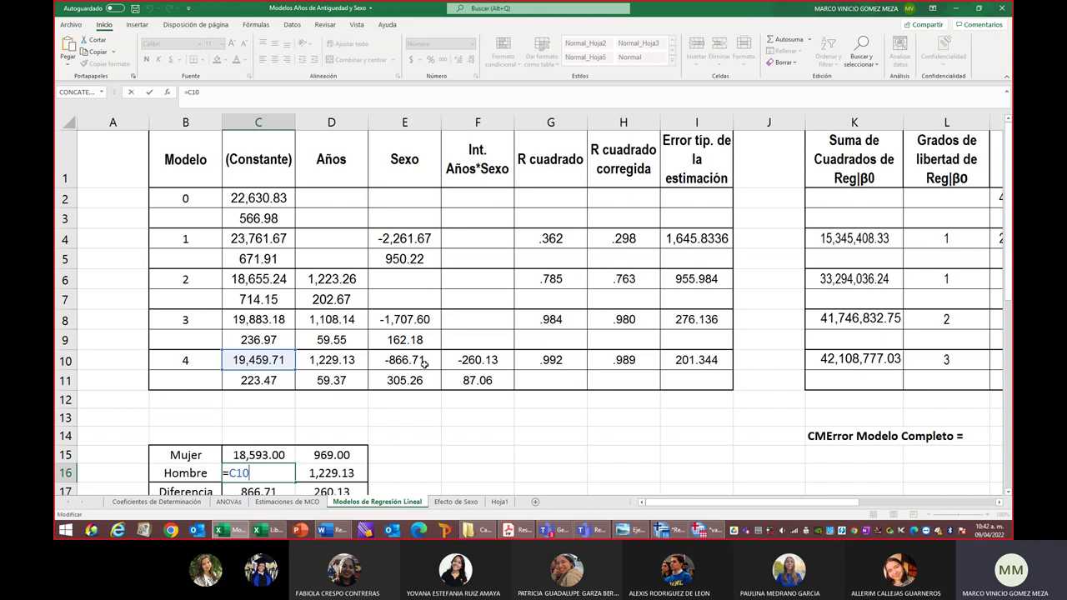
key(Return)
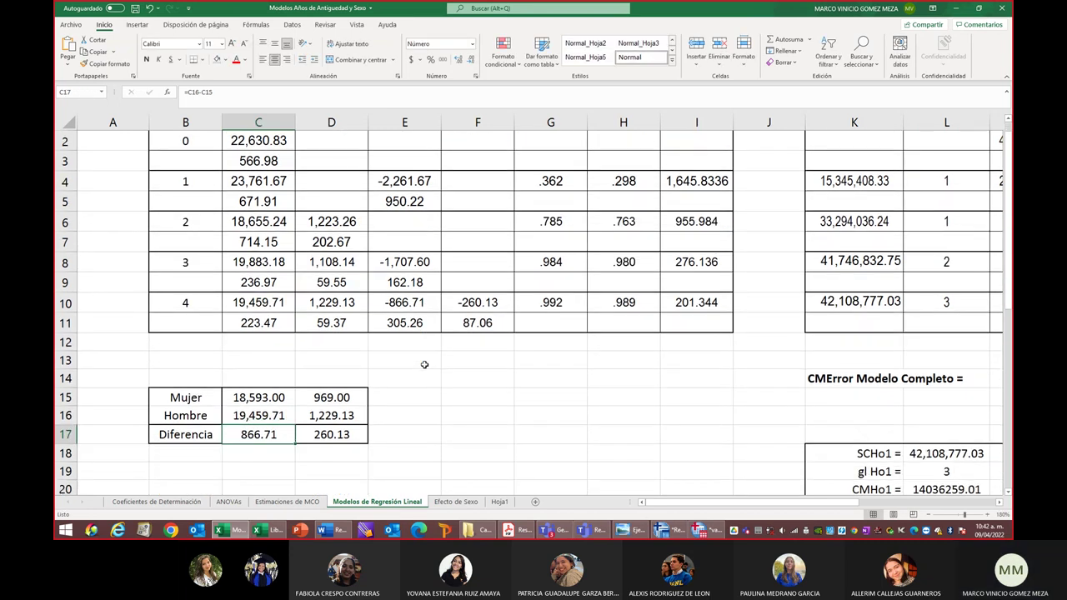
Inspect the formulas for the Mujer and Hombre Años coefficients and recheck the Hombre constant's formula
double_click(343, 397)
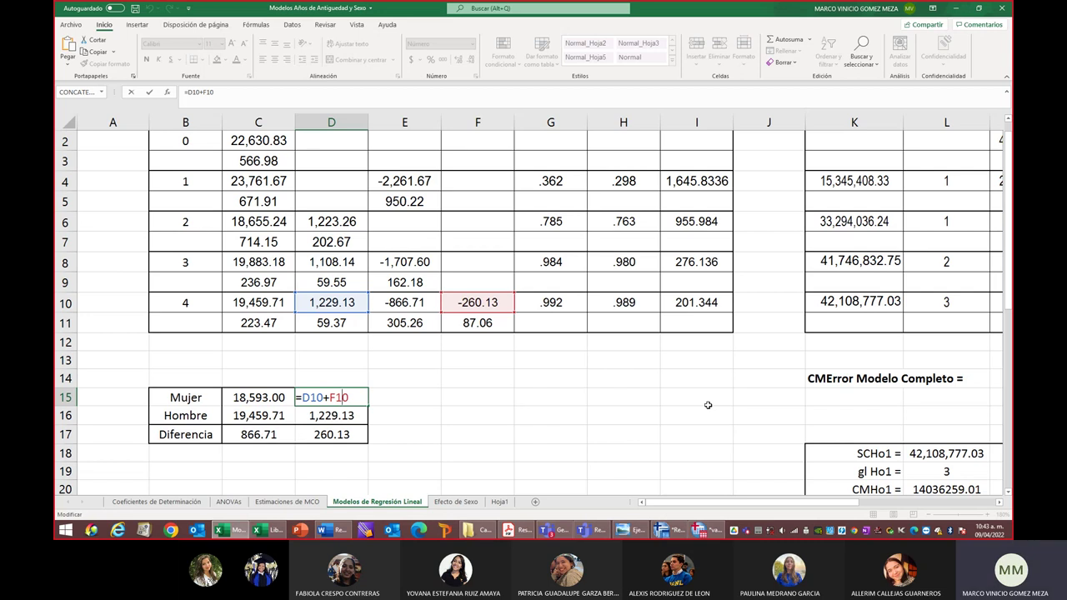
key(Return)
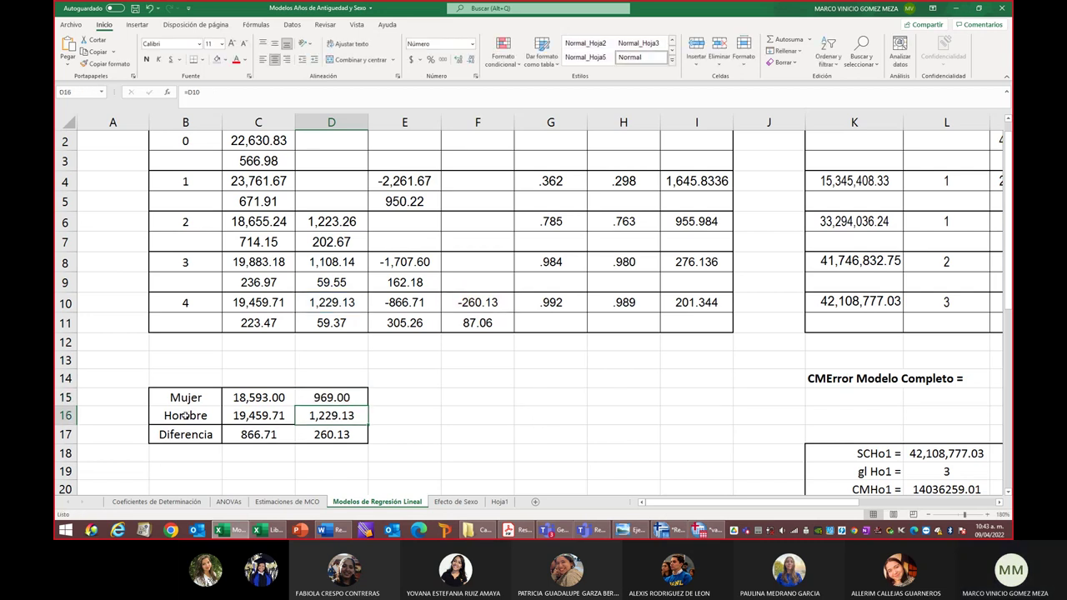
double_click(251, 415)
key(Return)
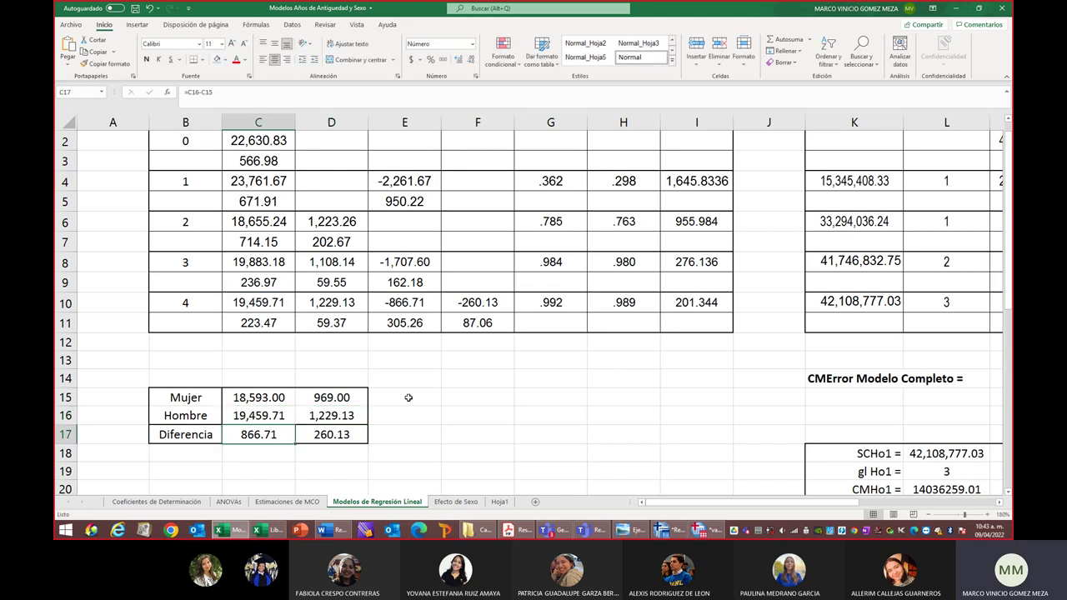
click(324, 415)
double_click(324, 415)
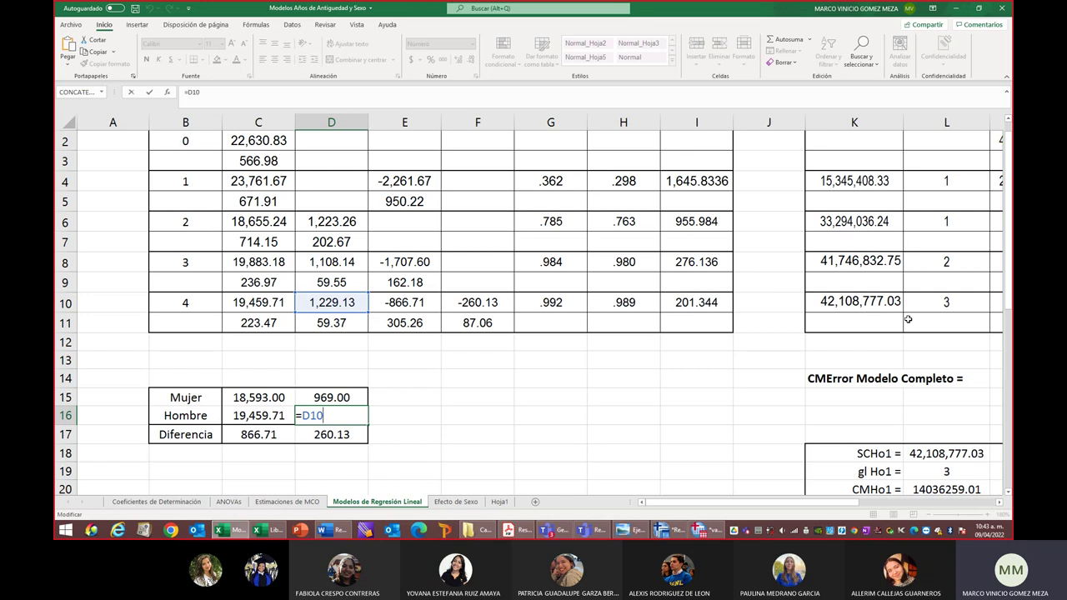
key(Return)
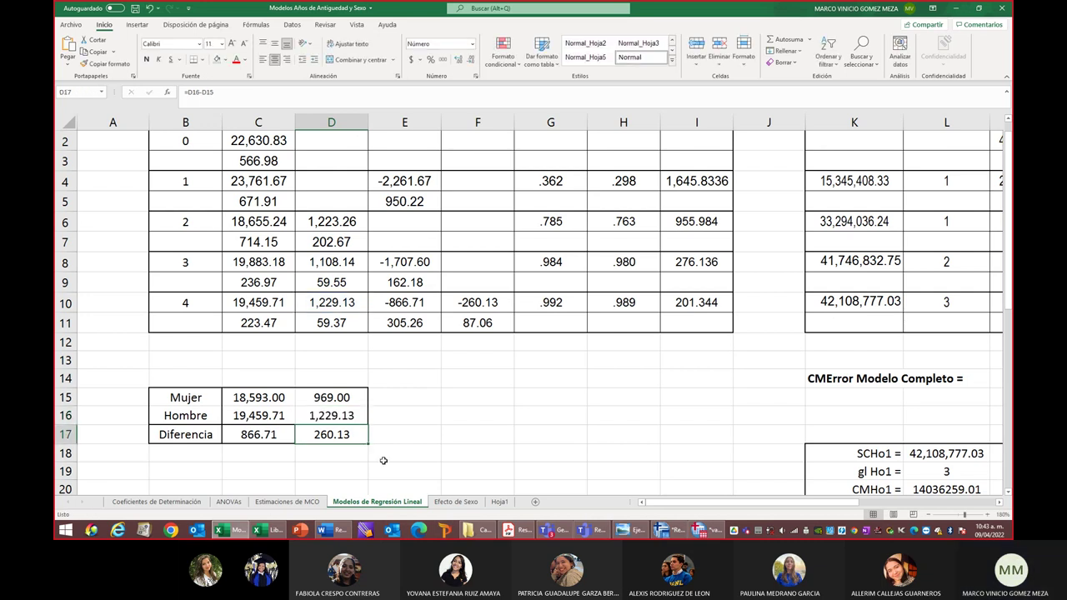
Inspect the Diferencia formulas for the constant and the Años coefficient between Hombre and Mujer
click(271, 435)
double_click(271, 435)
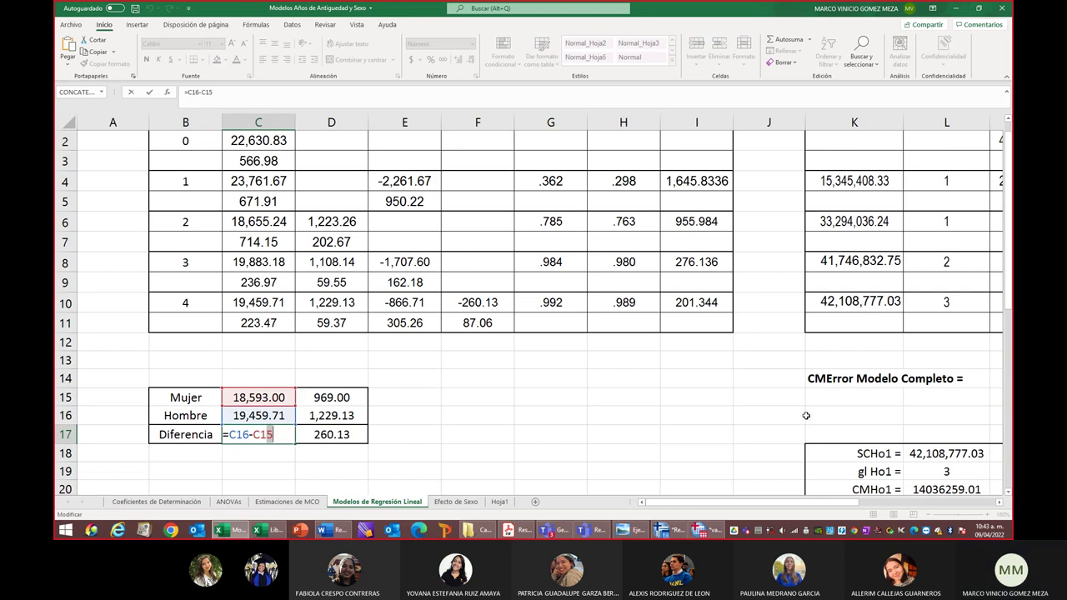
key(Return)
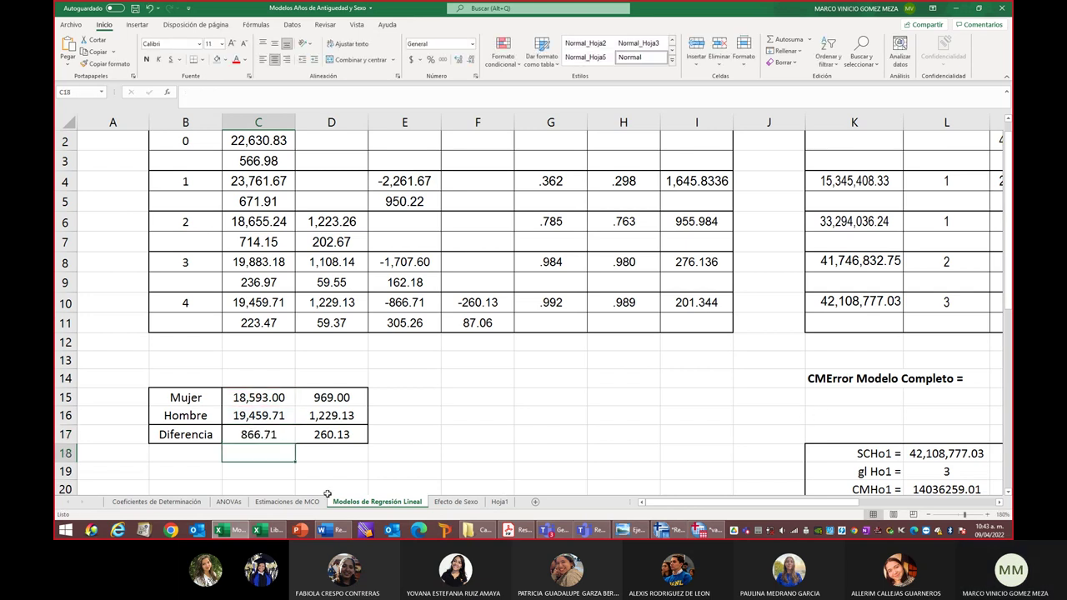
double_click(263, 435)
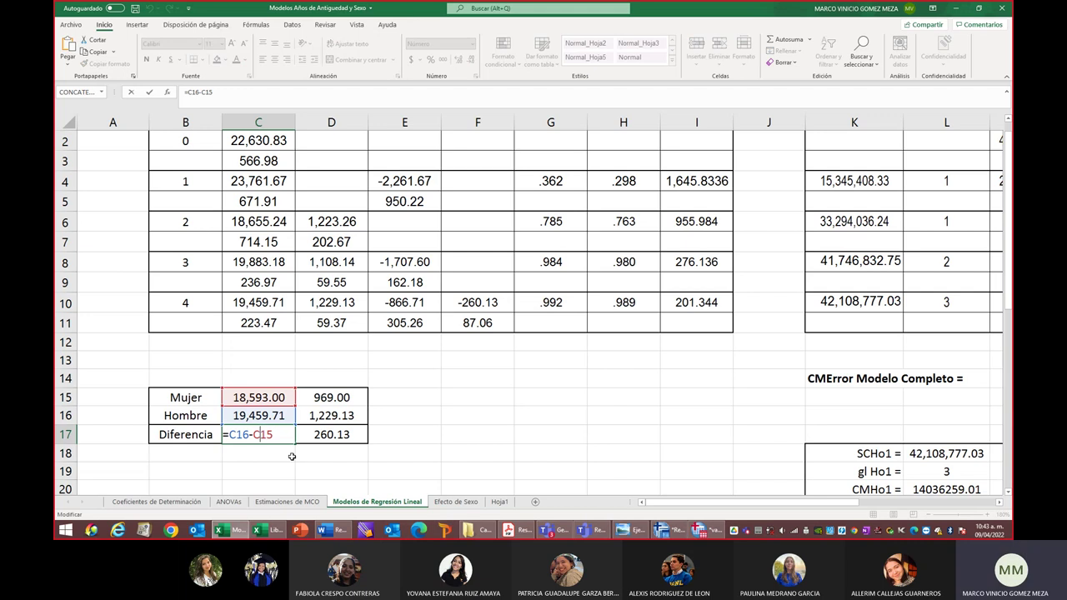
key(Return)
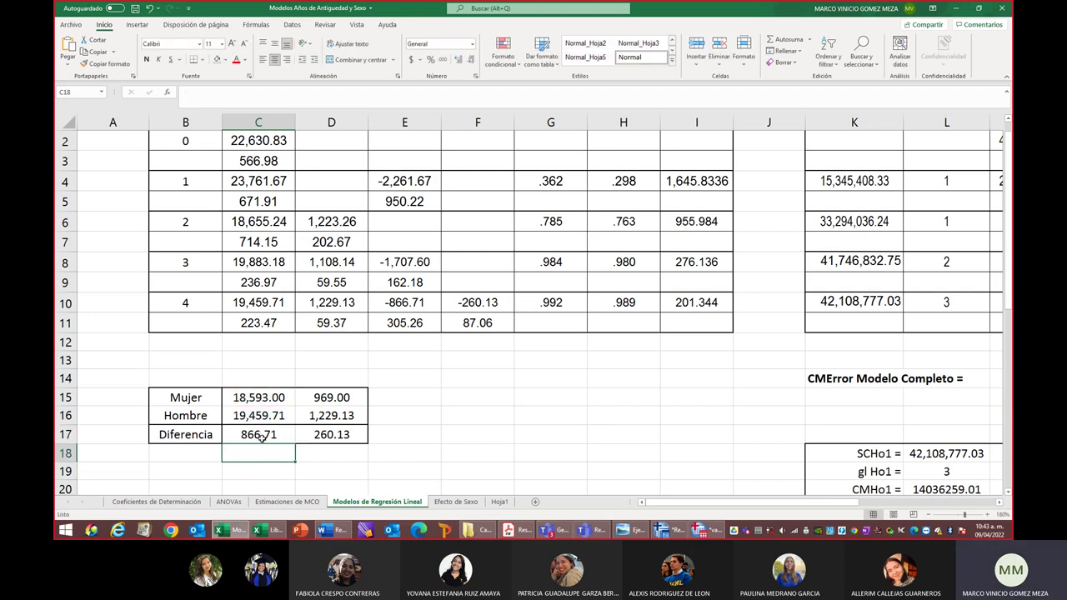
double_click(343, 435)
key(Return)
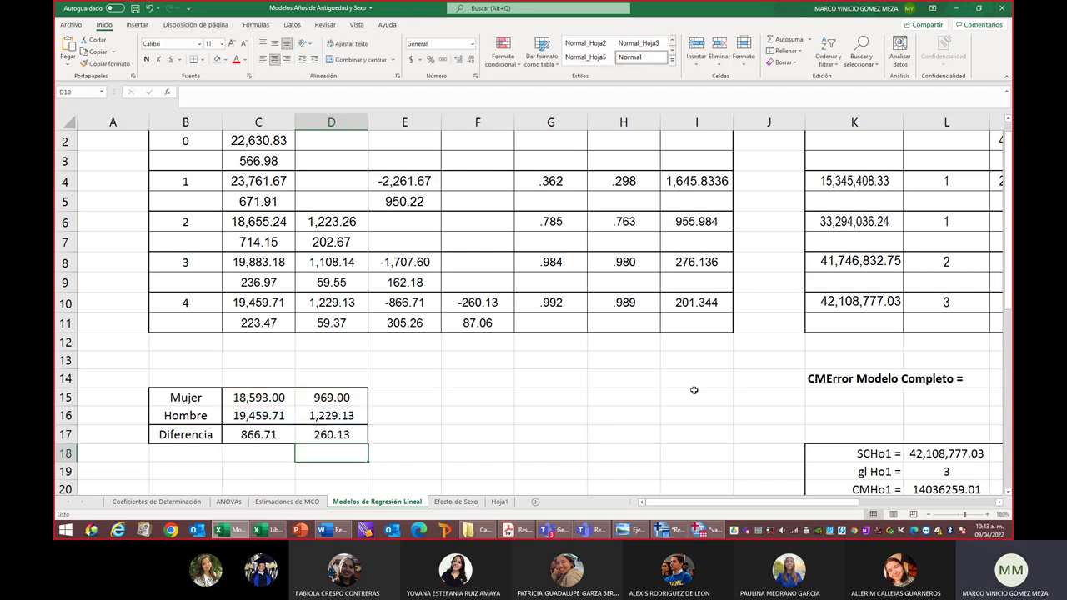
Recheck the Diferencia formula for Años and review the residual sums of squares and residual degrees of freedom for models 0 and 1
click(346, 434)
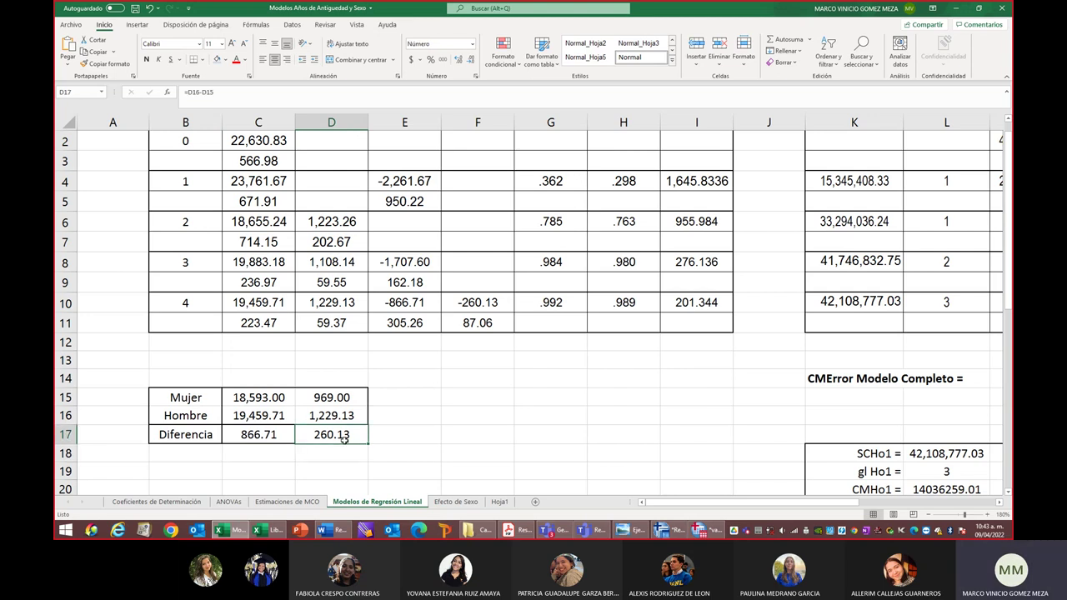
scroll(572, 421, down, 3)
scroll(567, 421, up, 4)
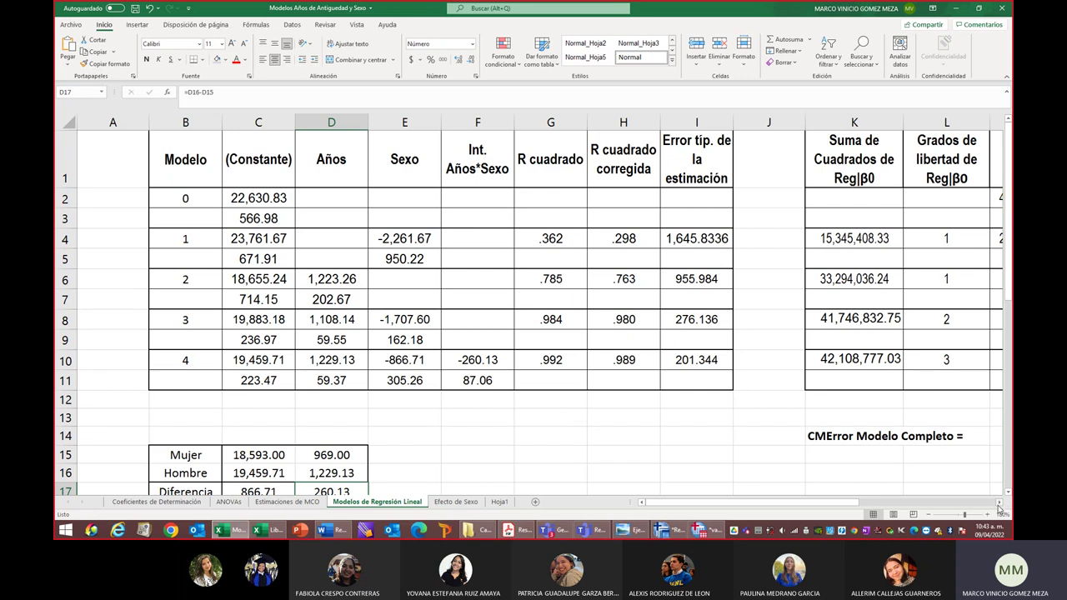
click(1000, 505)
click(1000, 505)
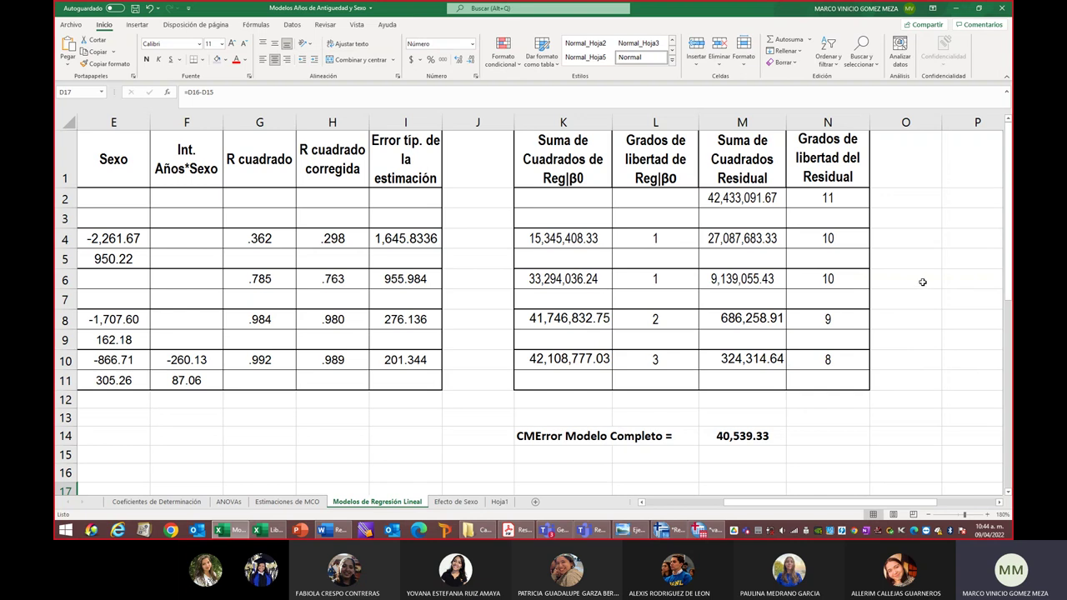
click(747, 195)
click(846, 193)
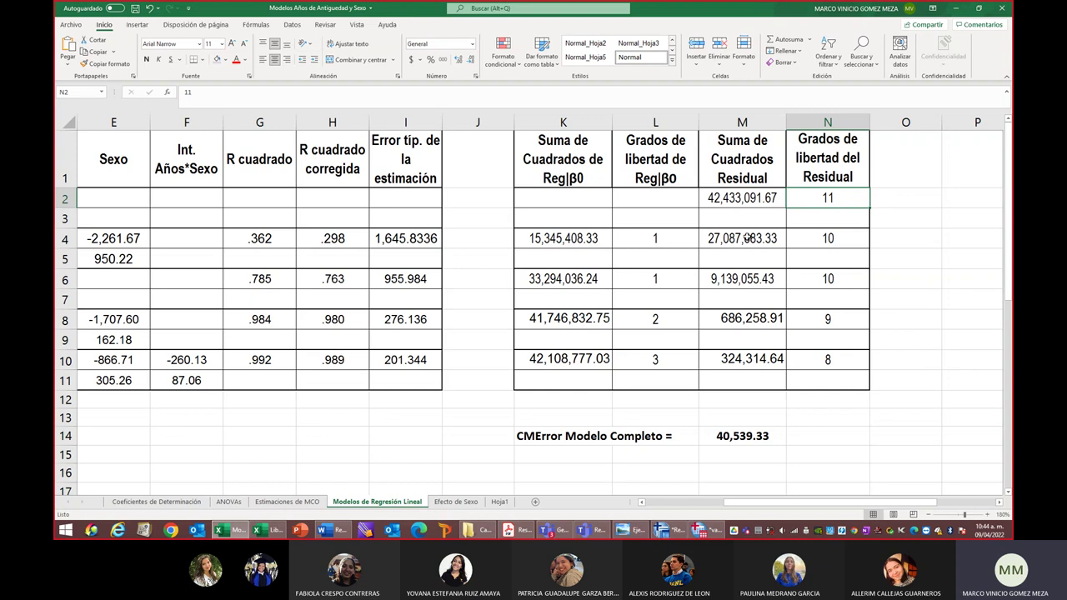
click(747, 238)
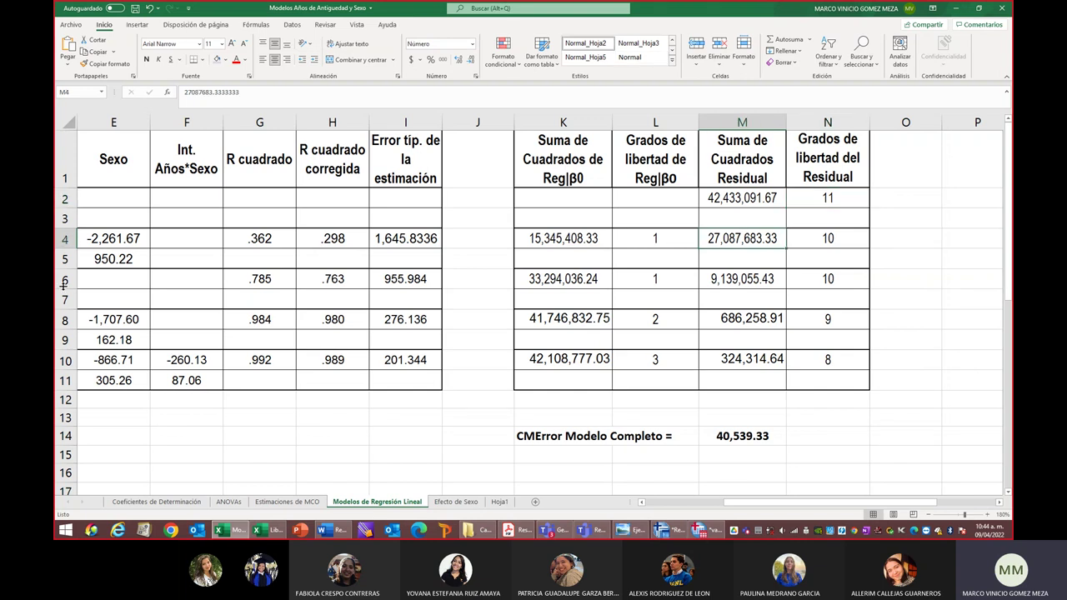
Check model 4's residual sum of squares and its residual degrees of freedom in the model comparison table
click(928, 514)
drag(911, 508, 855, 512)
click(928, 515)
click(928, 514)
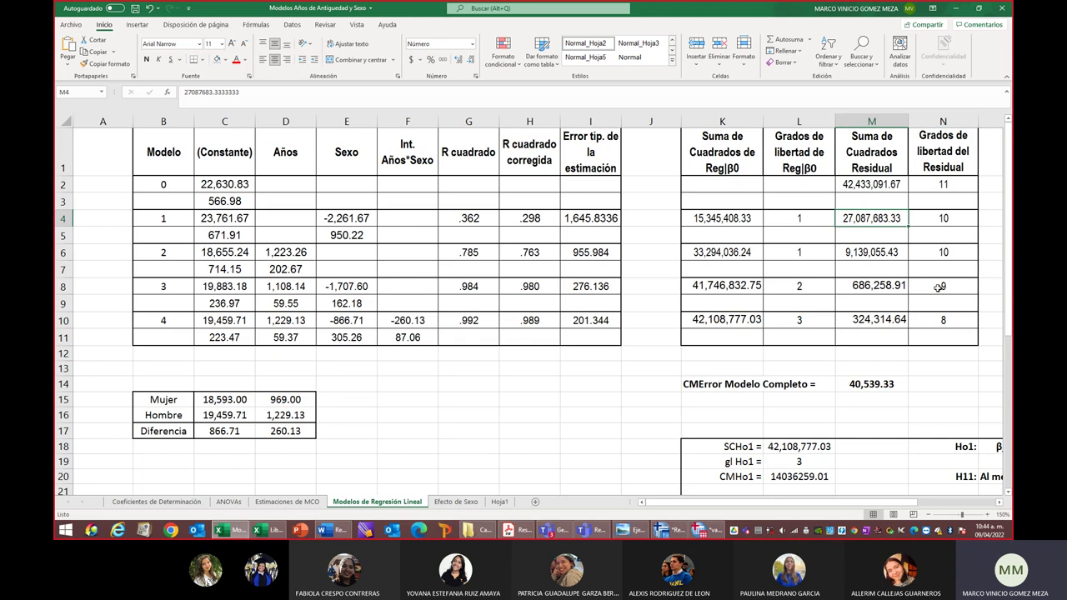
click(868, 319)
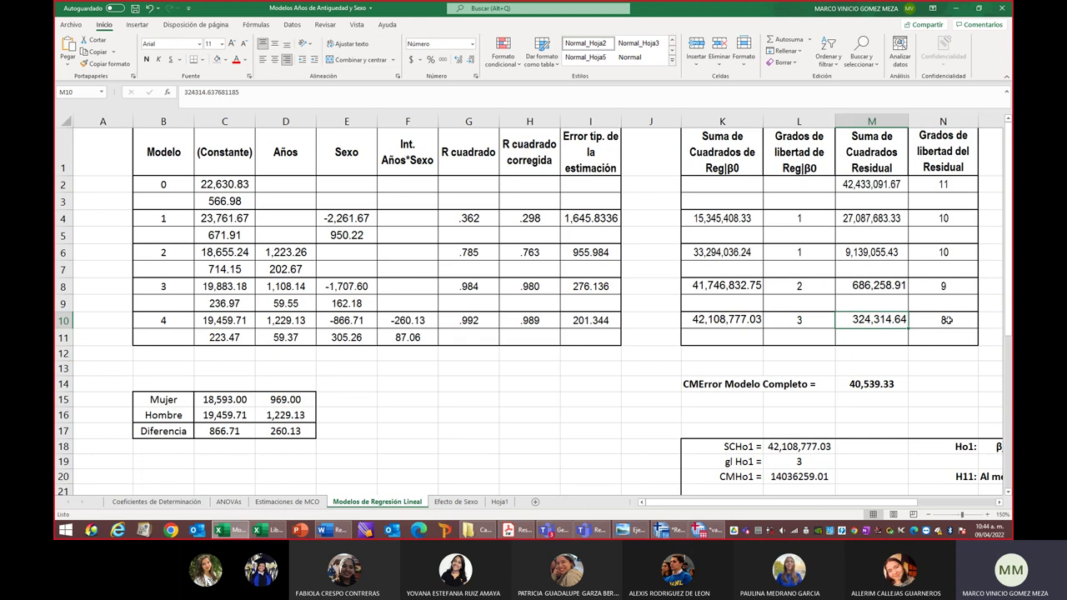
click(947, 320)
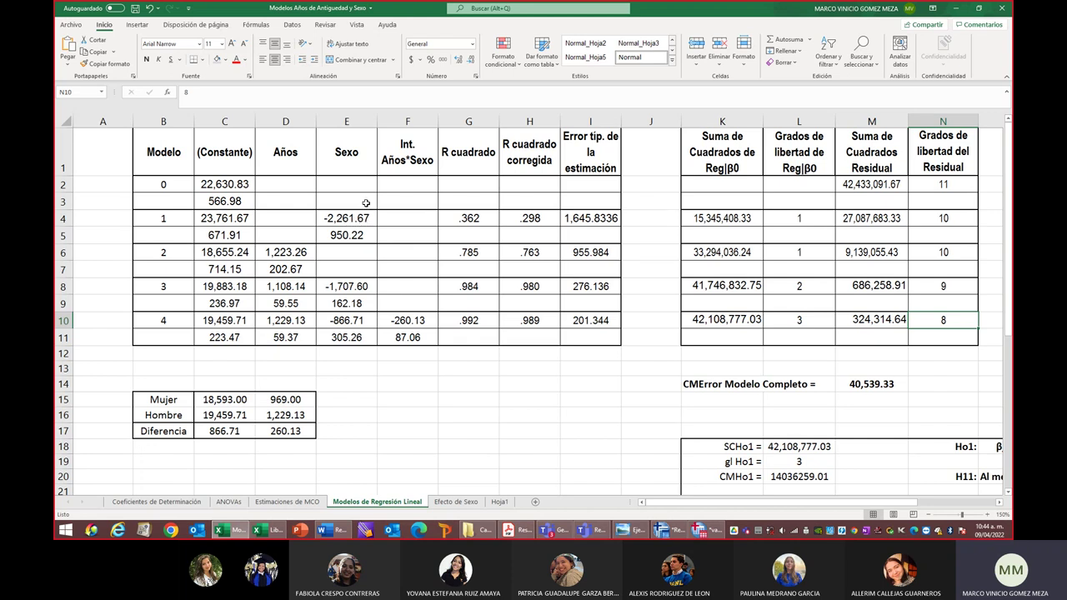
Compare the regression sums of squares of the models with fewer terms against that of model 4
click(690, 219)
click(717, 248)
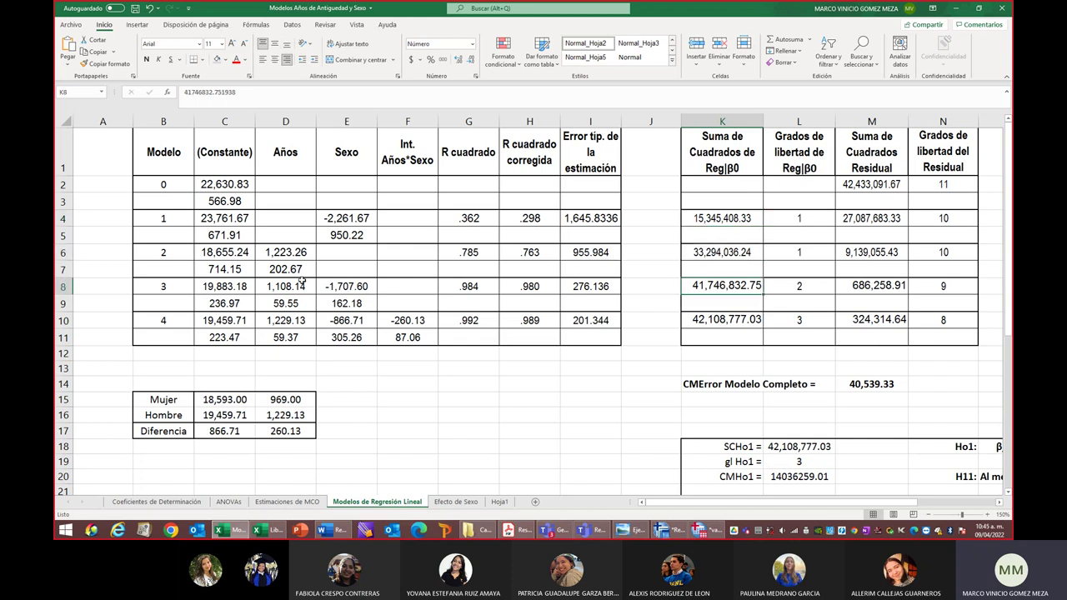
click(739, 322)
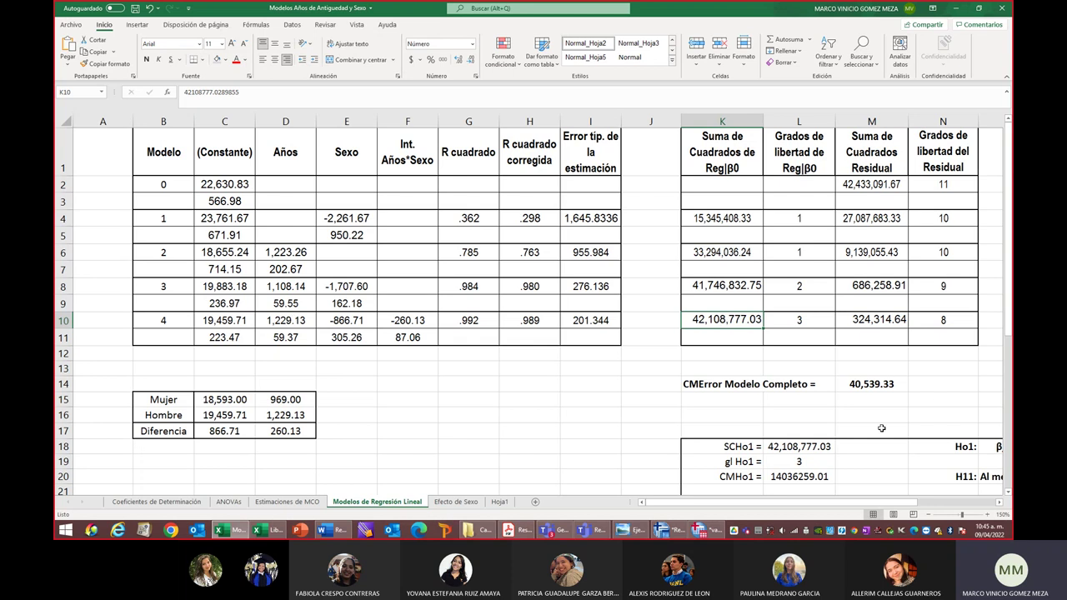
Inspect the formula that calculates CMError Modelo Completo from model 4's residual values
scroll(873, 426, down, 1)
scroll(873, 426, down, 1)
scroll(924, 362, up, 1)
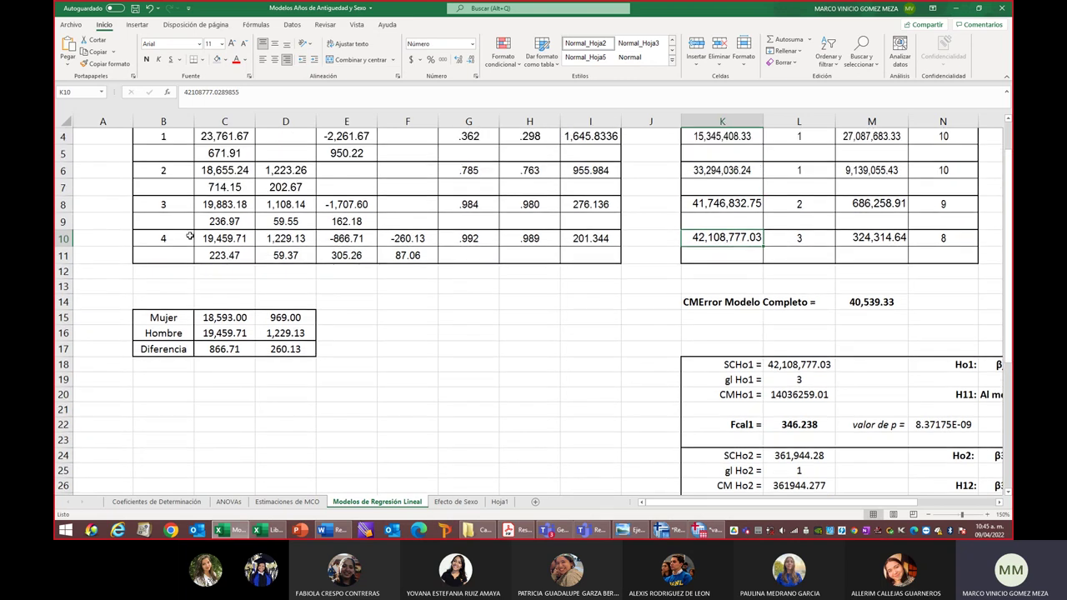
click(865, 302)
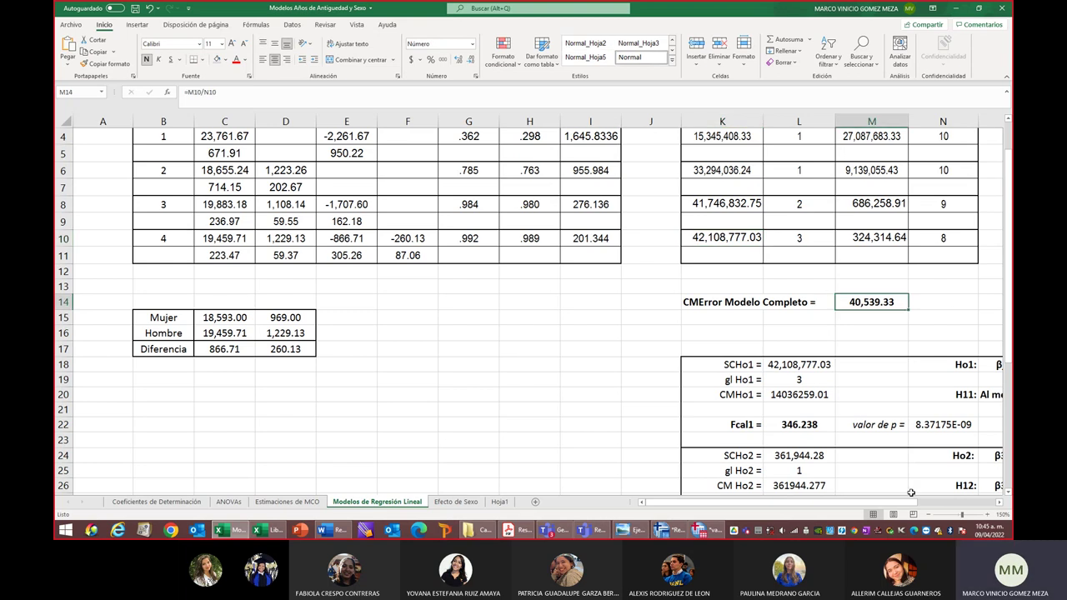
Switch to the results PDF in Adobe Acrobat Reader, check its first inter-subject effects table, and return to the Excel workbook
click(509, 533)
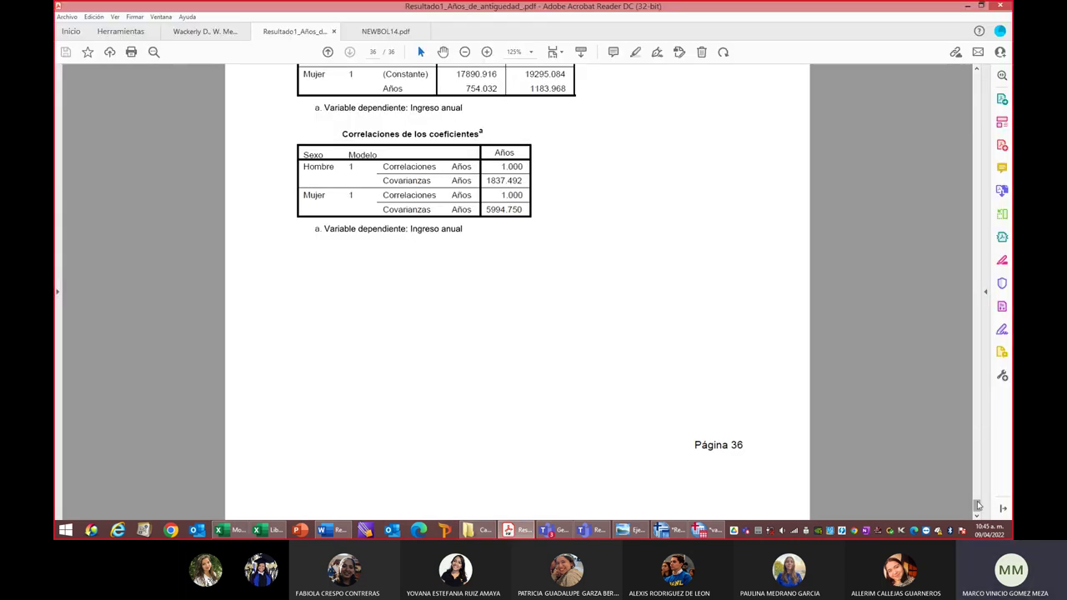
drag(978, 506, 976, 77)
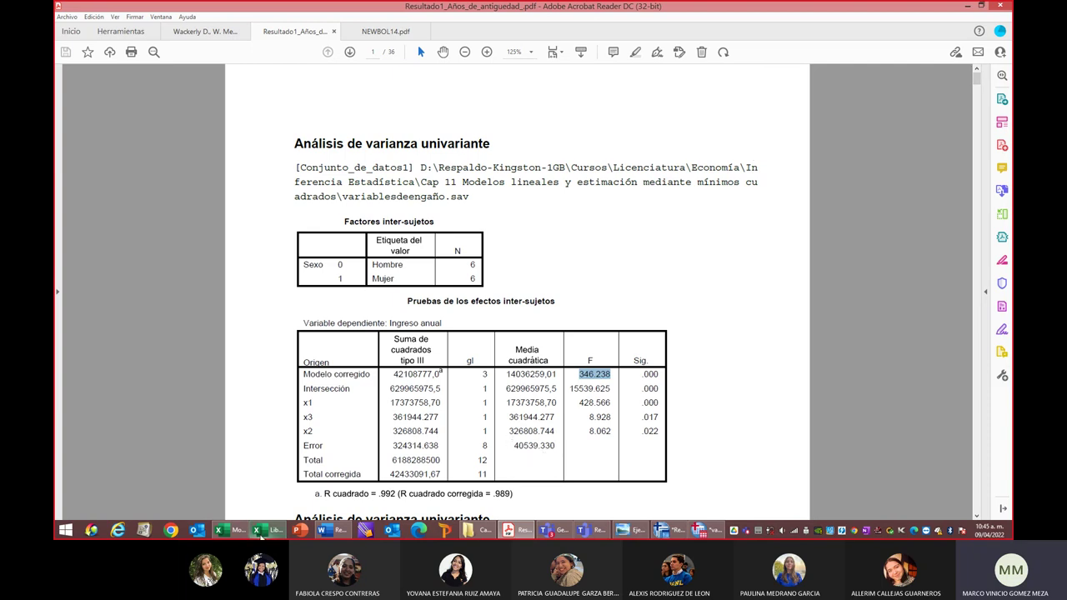
click(230, 530)
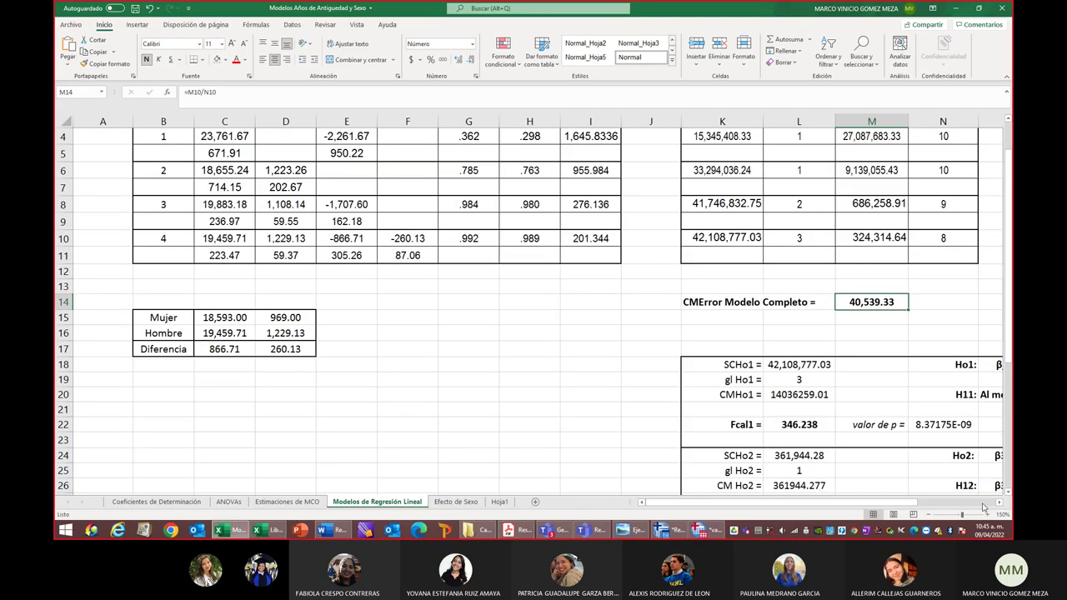
Inspect the formulas for SCHo1, gl Ho1 and CMHo1 in the Ho1 test block, leaving them as they are
scroll(846, 289, right, 5)
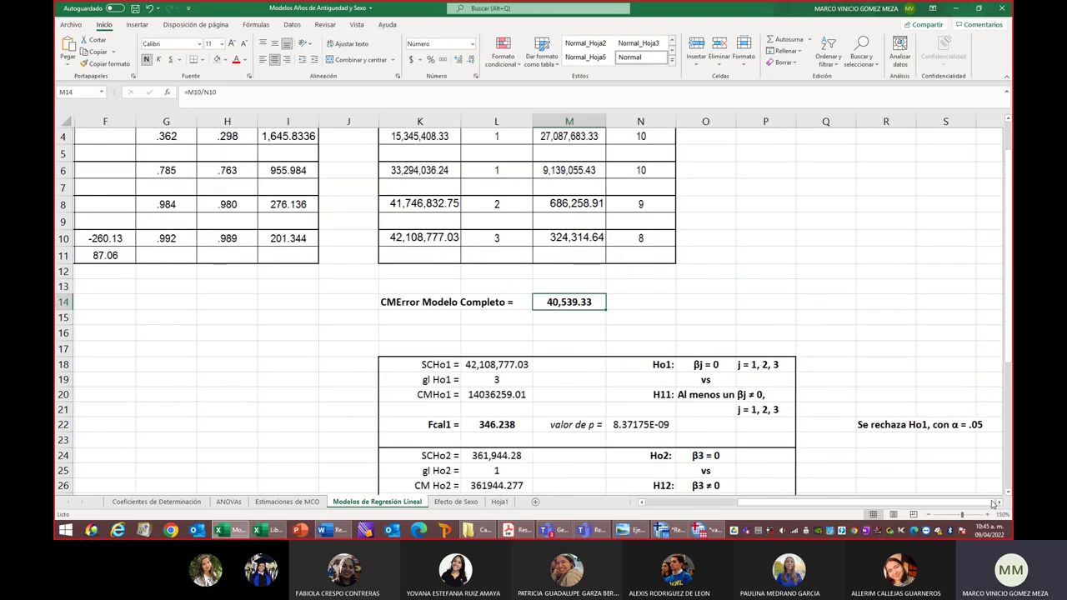
scroll(846, 290, down, 4)
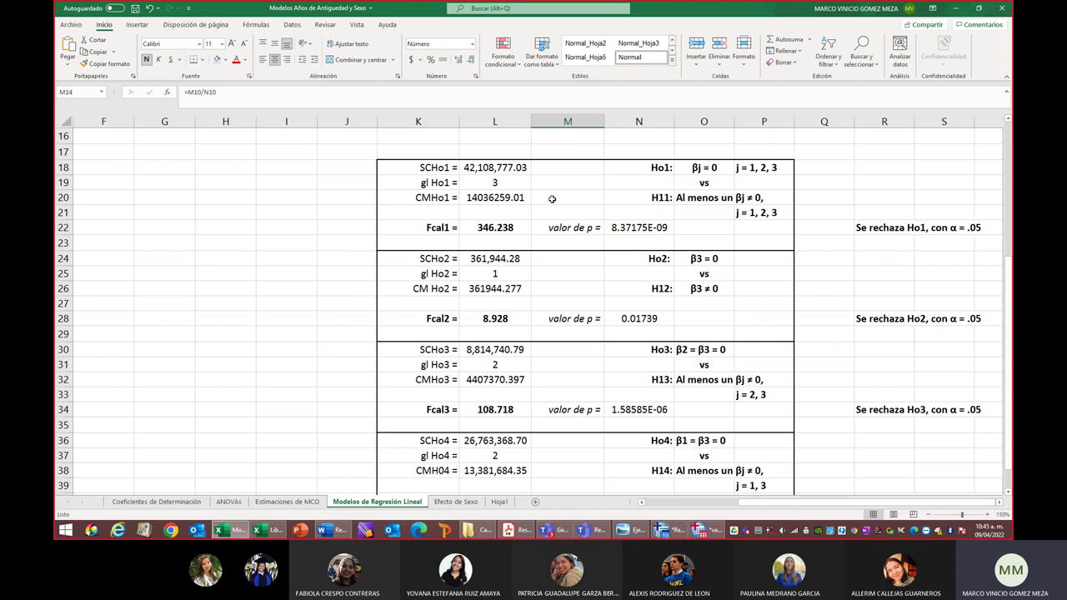
click(492, 173)
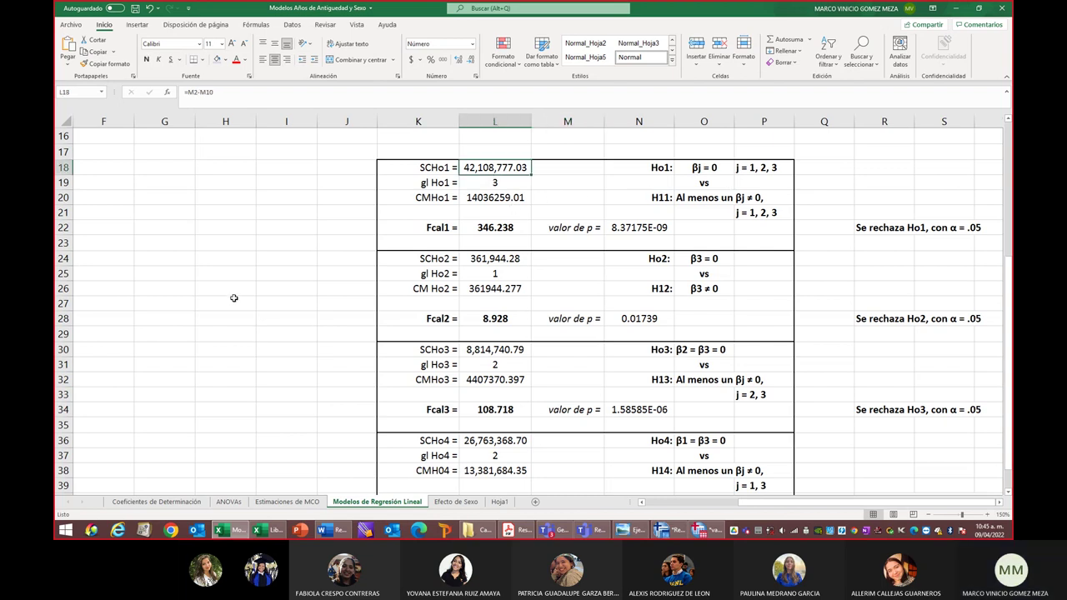
click(491, 184)
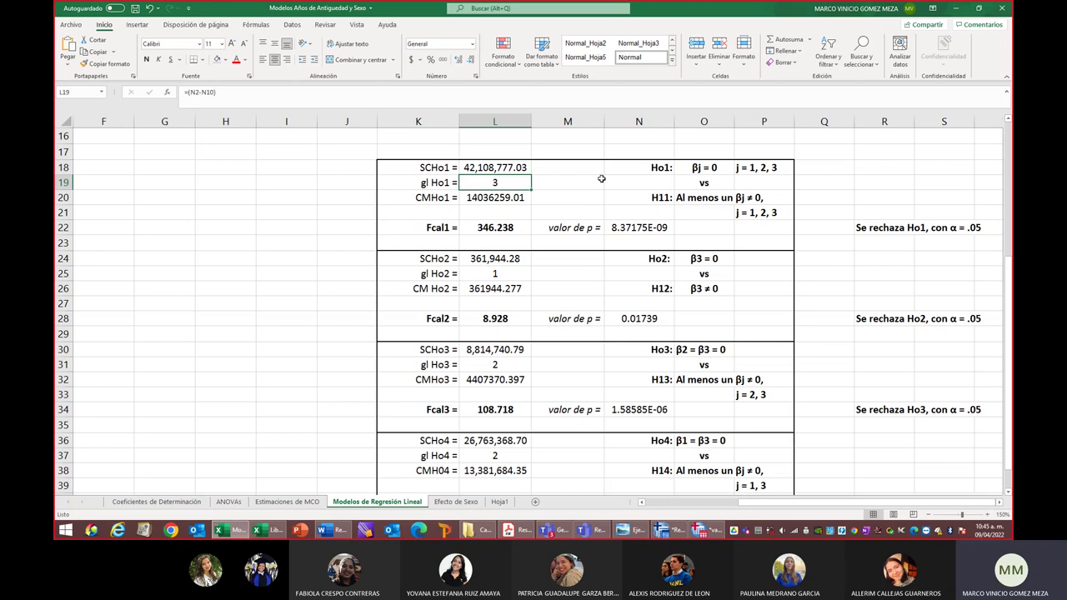
double_click(496, 197)
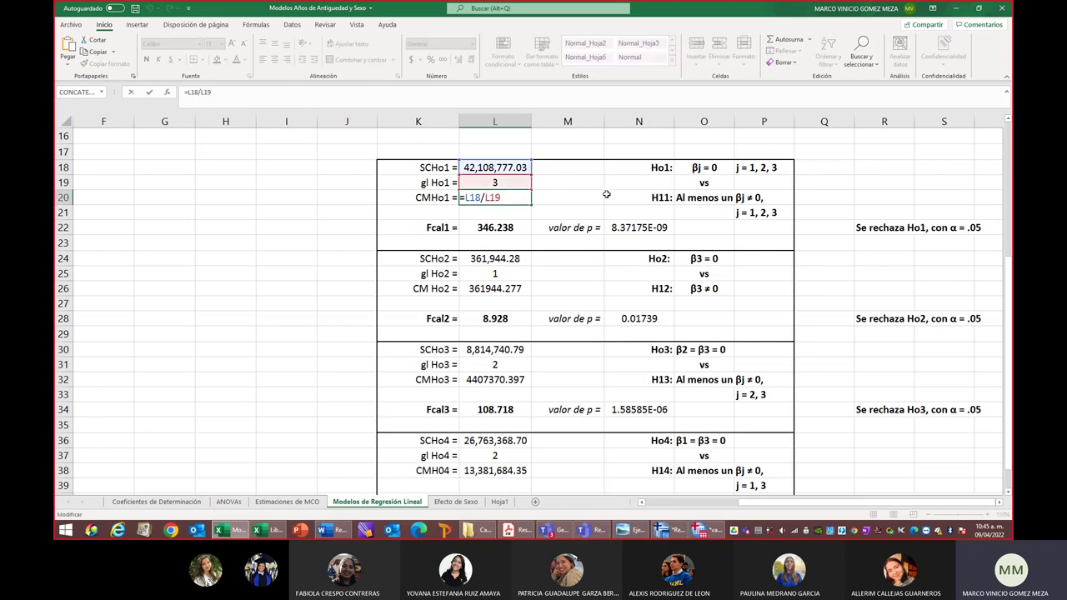
key(Return)
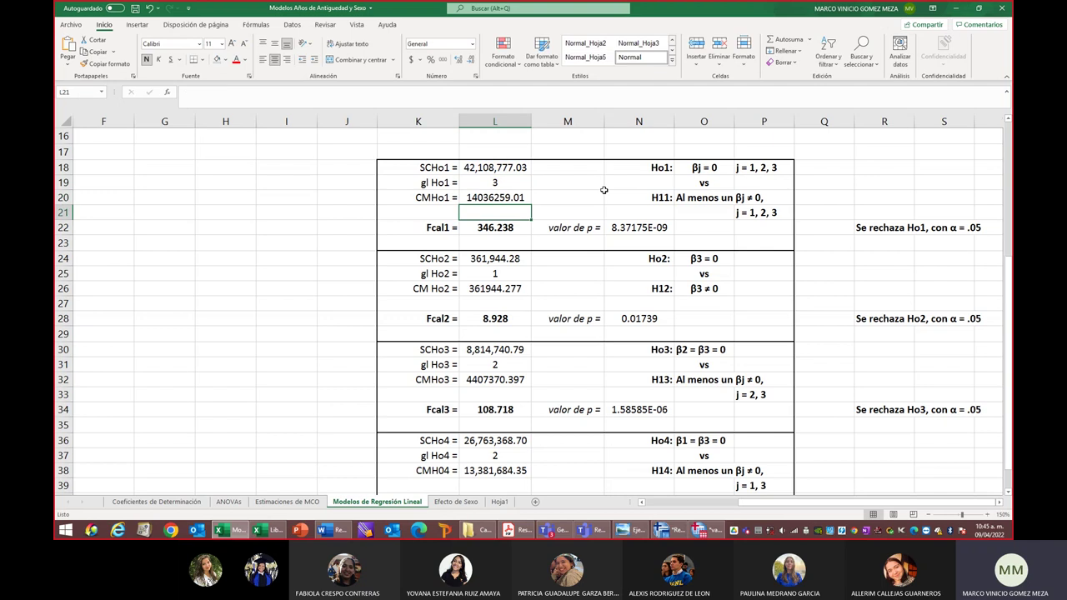
Inspect the formulas for Fcal1 and the Ho1 valor de p, leaving both as they are
click(495, 229)
double_click(495, 229)
scroll(516, 208, up, 1)
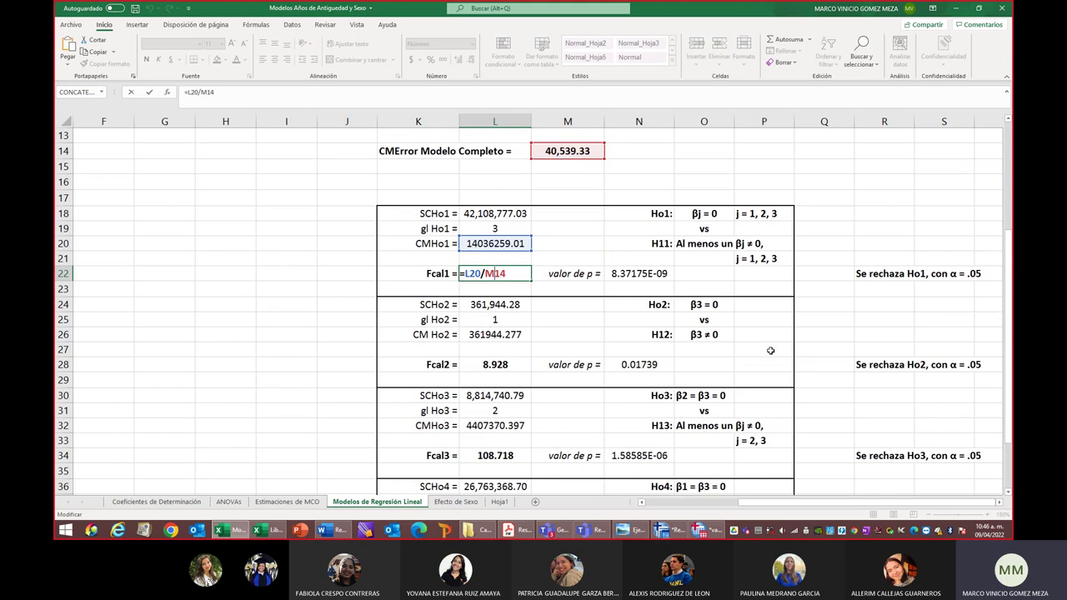
key(Return)
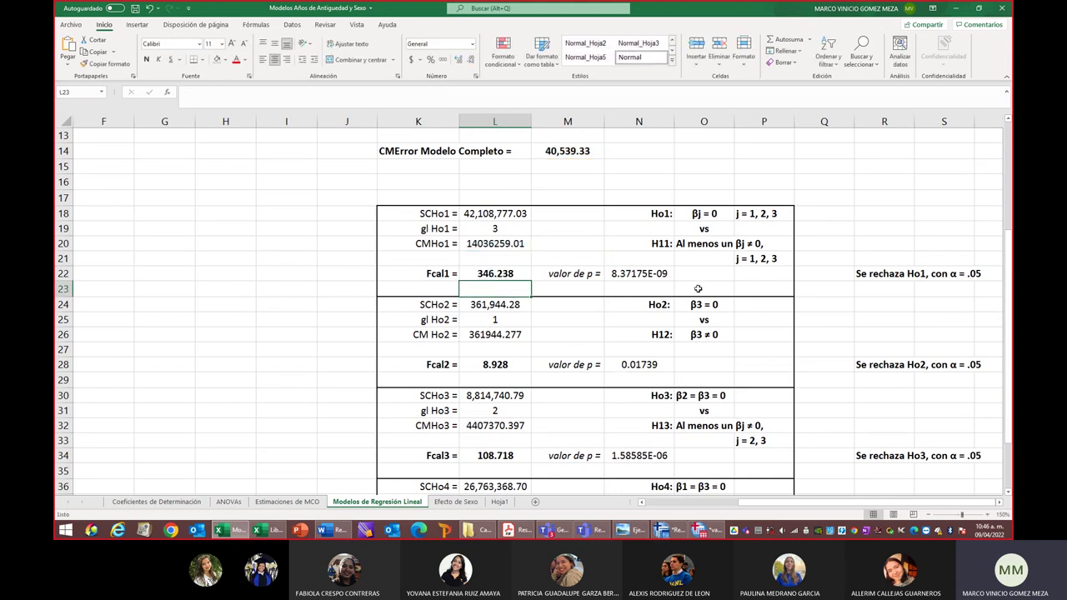
click(644, 276)
key(F2)
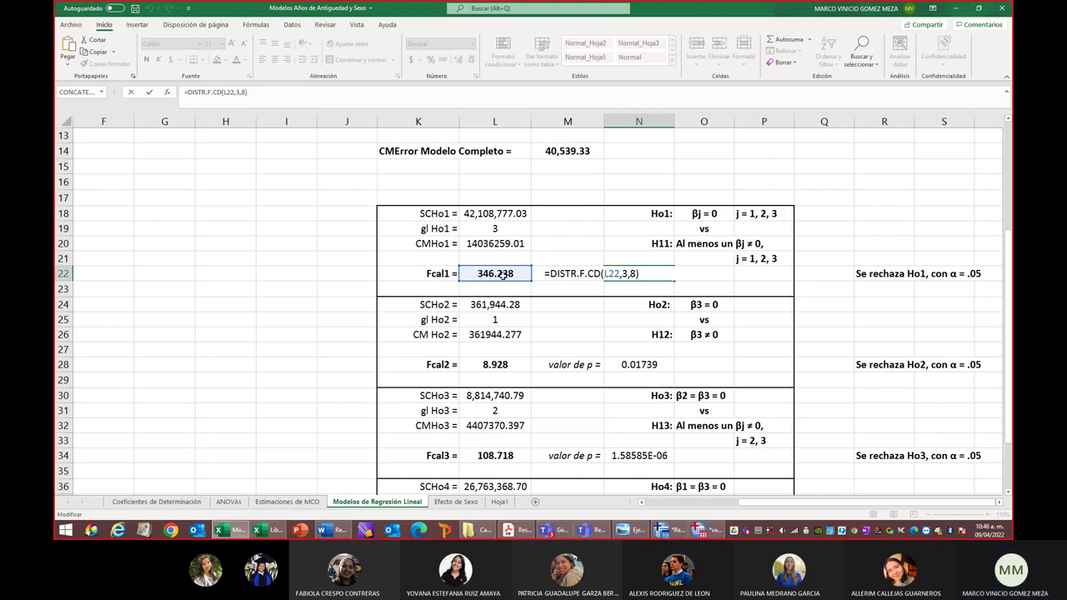
key(Return)
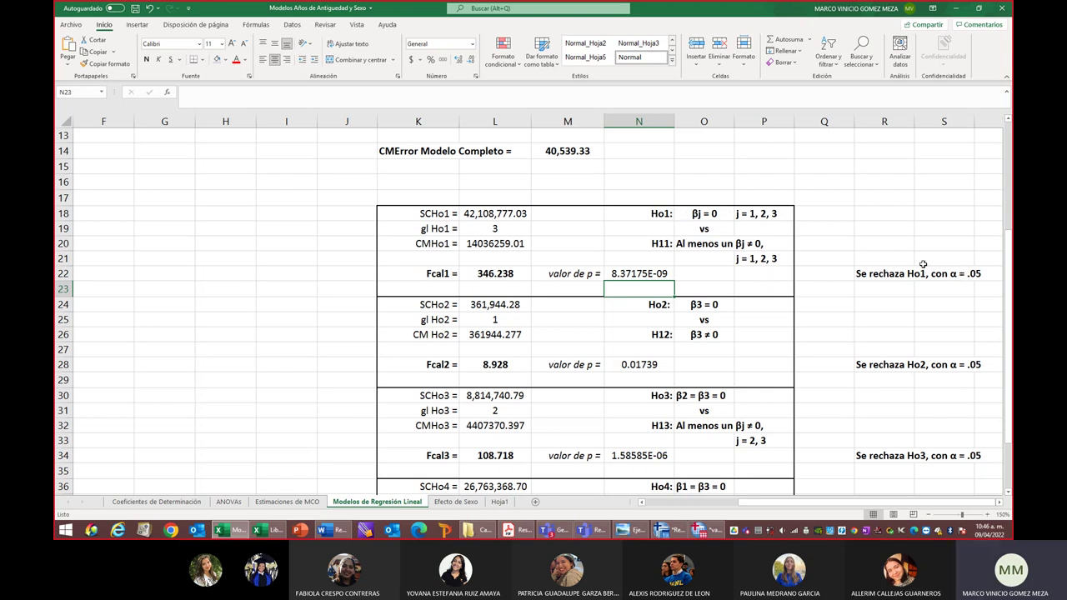
Review the Ho2 hypothesis and trace the SCHo2 and gl Ho2 formulas back to models 3 and 4 in the comparison table
click(561, 350)
click(701, 305)
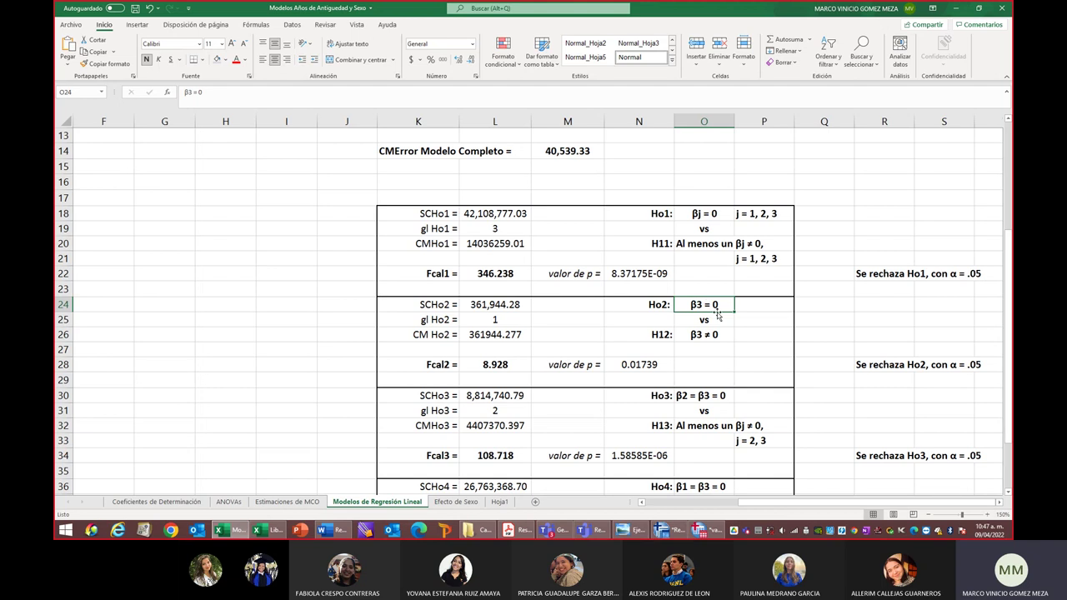
double_click(497, 305)
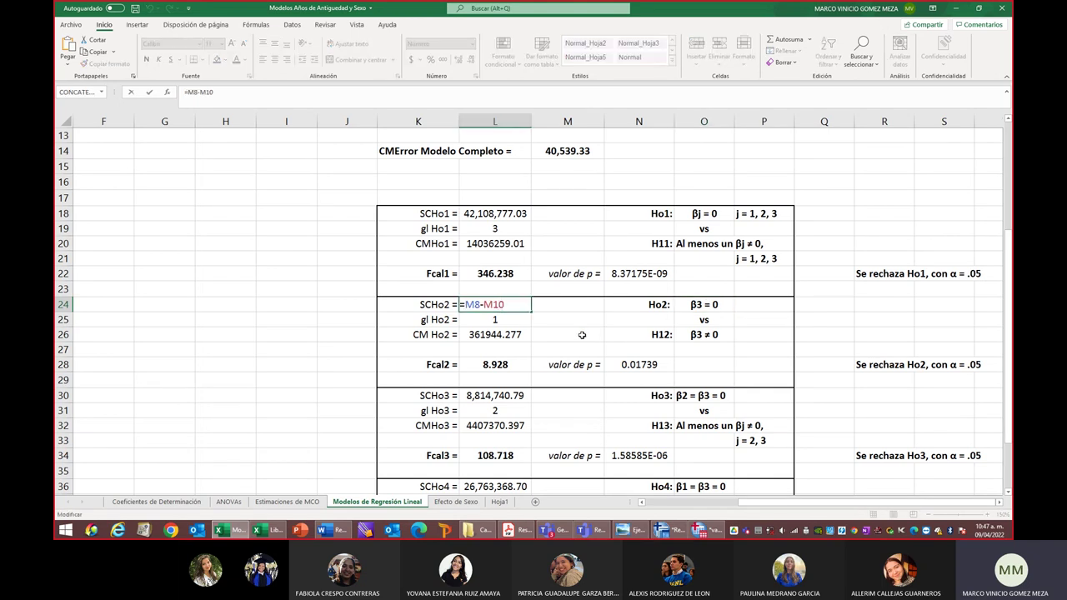
scroll(582, 334, up, 4)
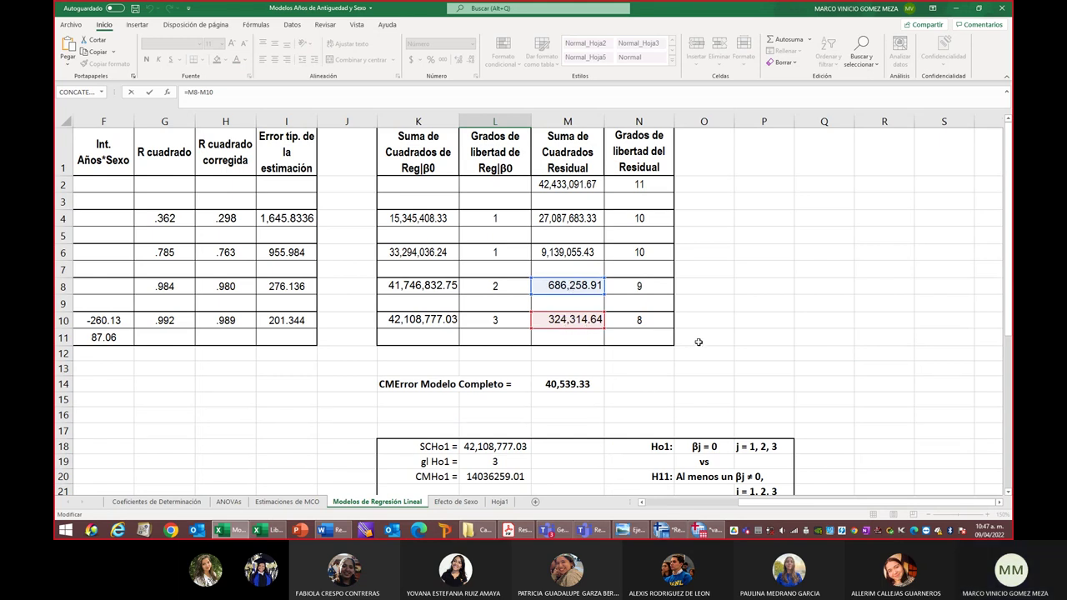
drag(771, 510, 671, 517)
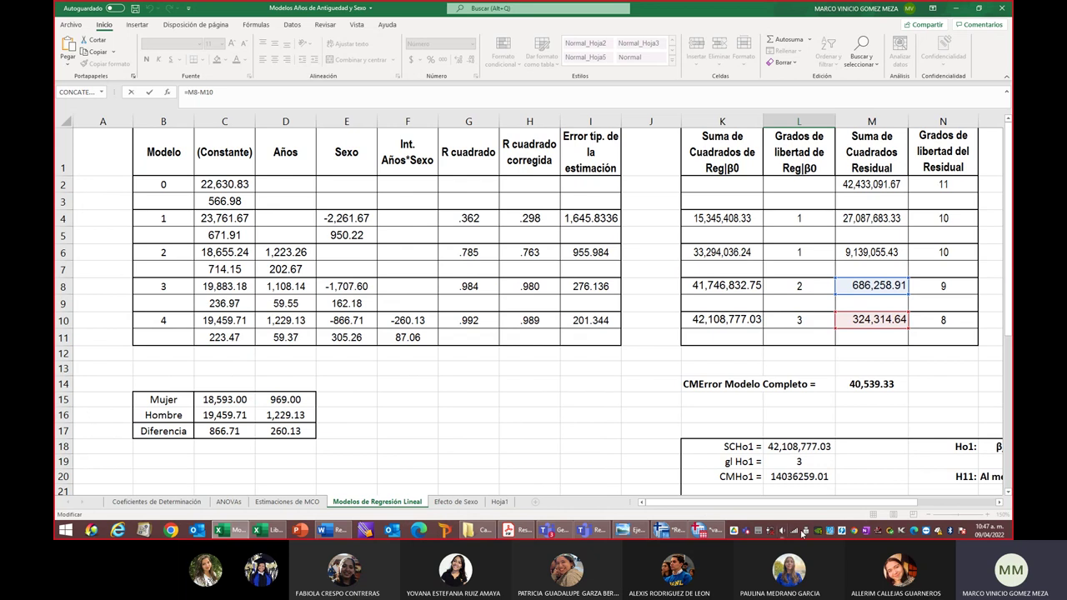
drag(821, 507, 892, 508)
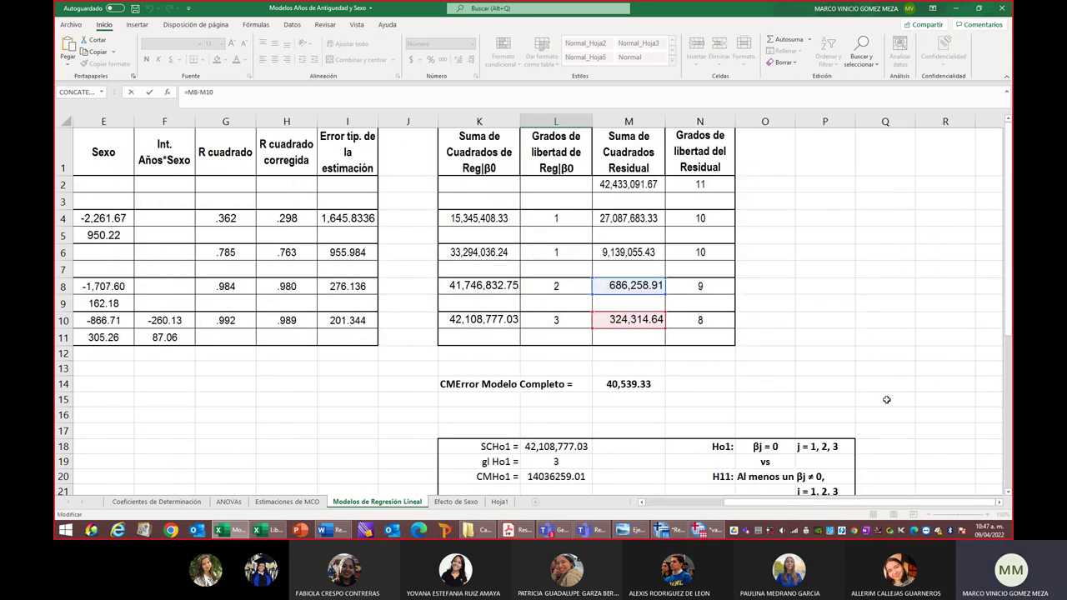
scroll(887, 393, down, 4)
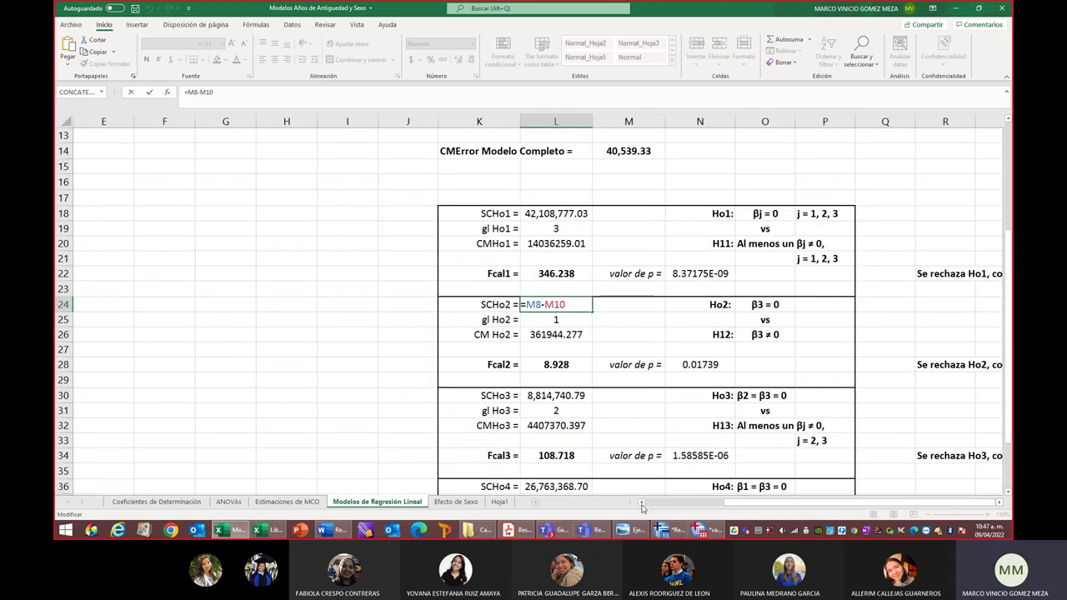
key(Return)
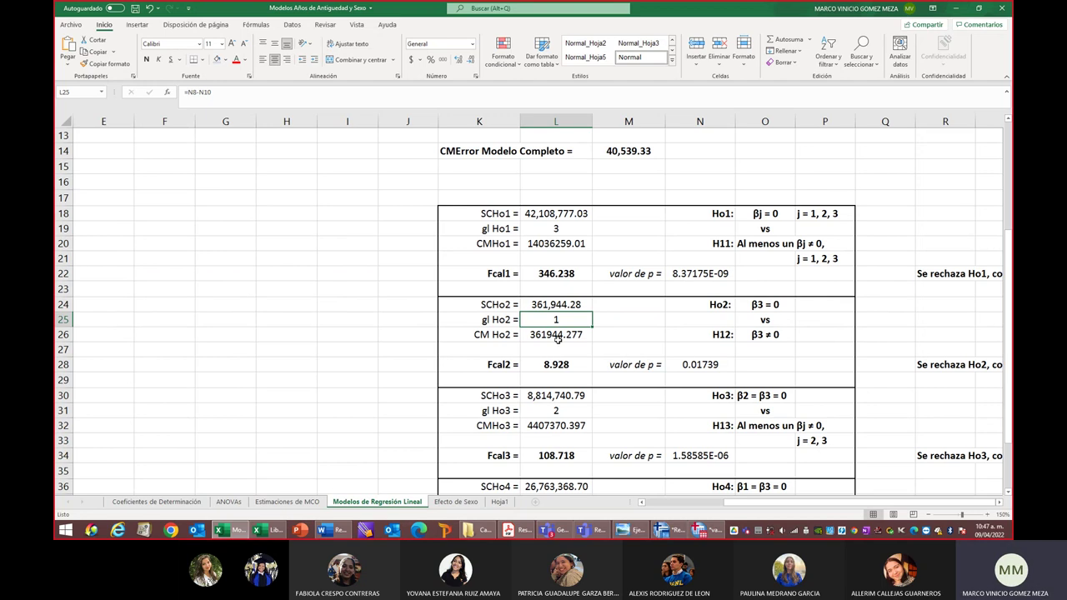
Inspect the formulas for CM Ho2 and Fcal2 in the Ho2 test block, leaving them as they are
double_click(556, 334)
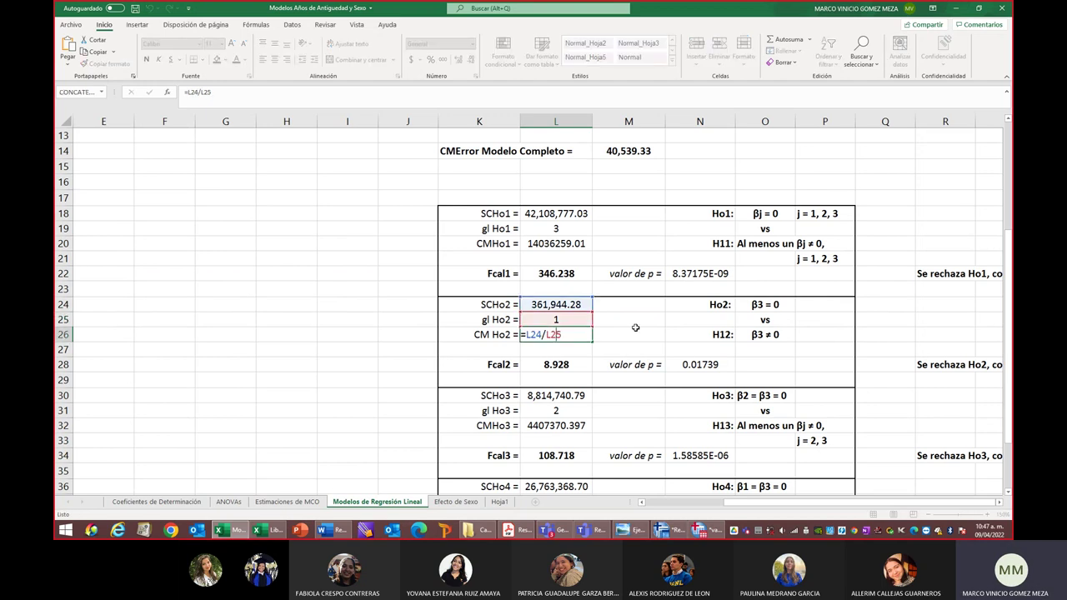
key(Return)
double_click(556, 365)
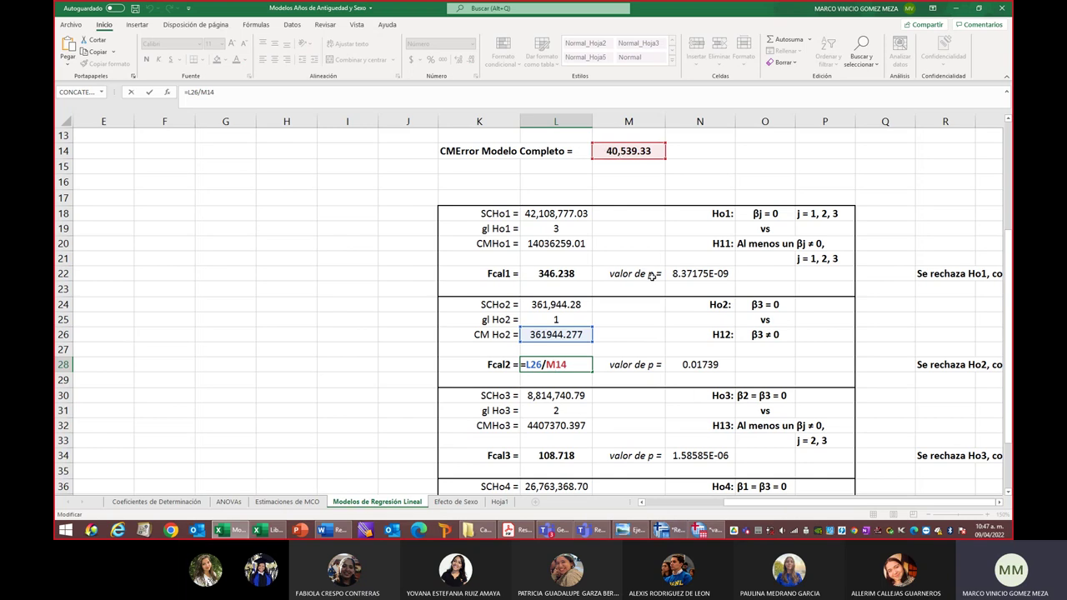
key(Return)
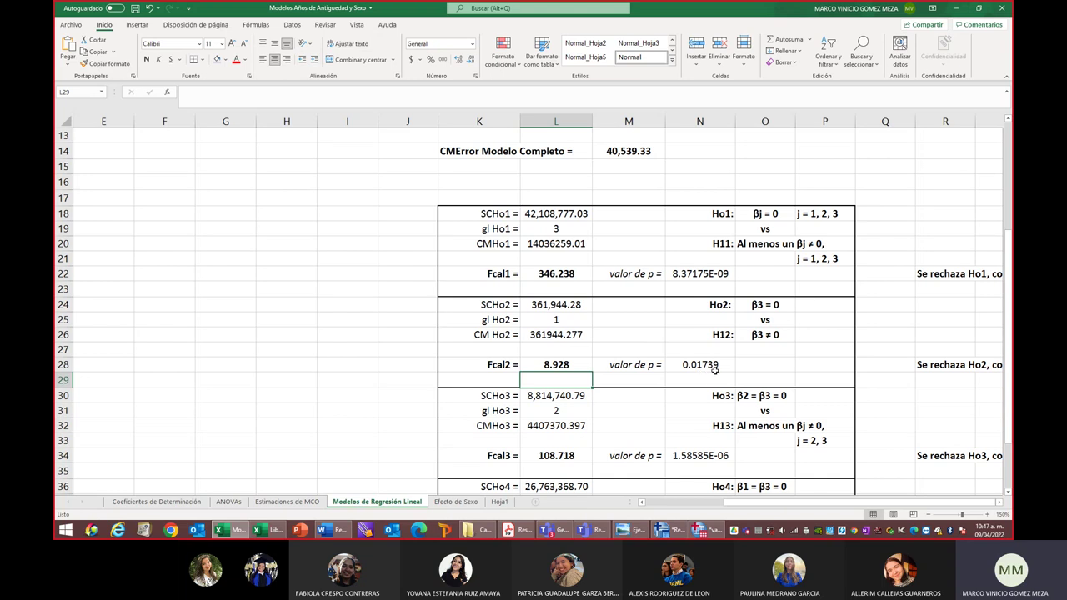
Inspect the formula behind the valor de p in the Ho2 test block
double_click(707, 364)
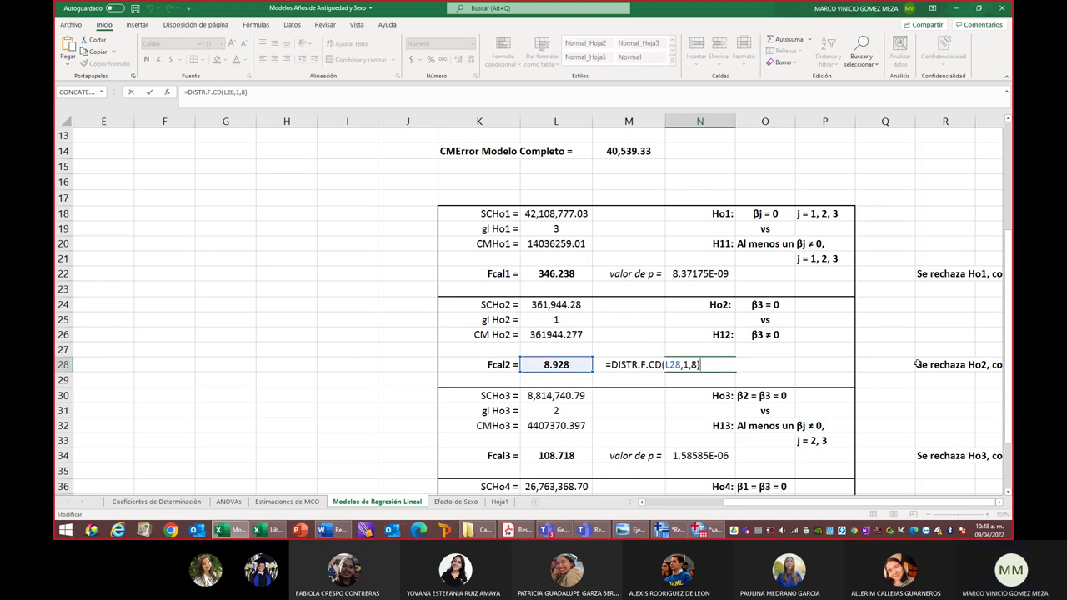
key(Return)
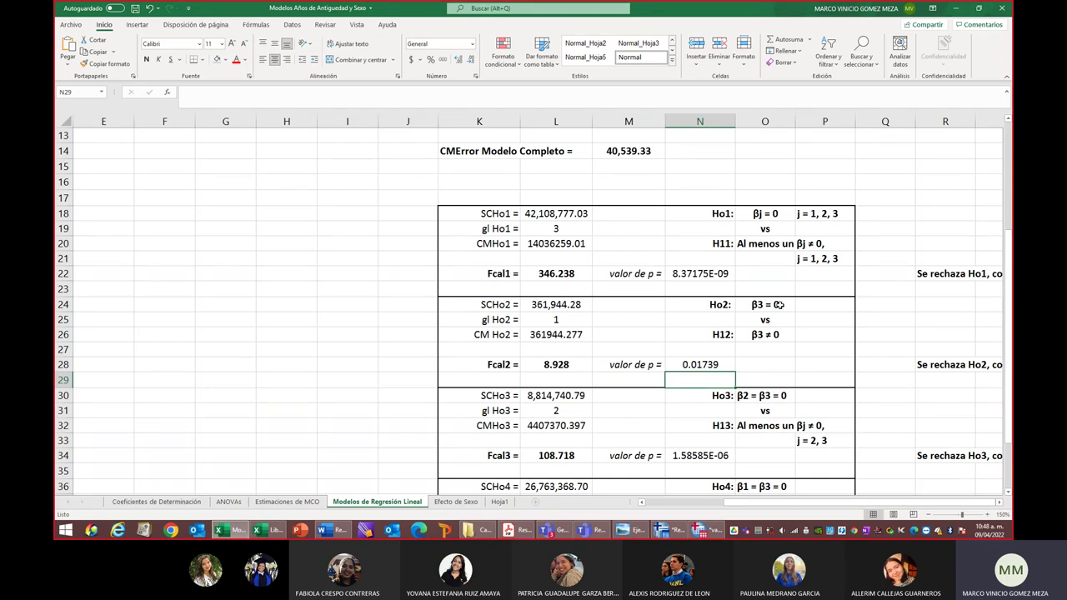
click(695, 364)
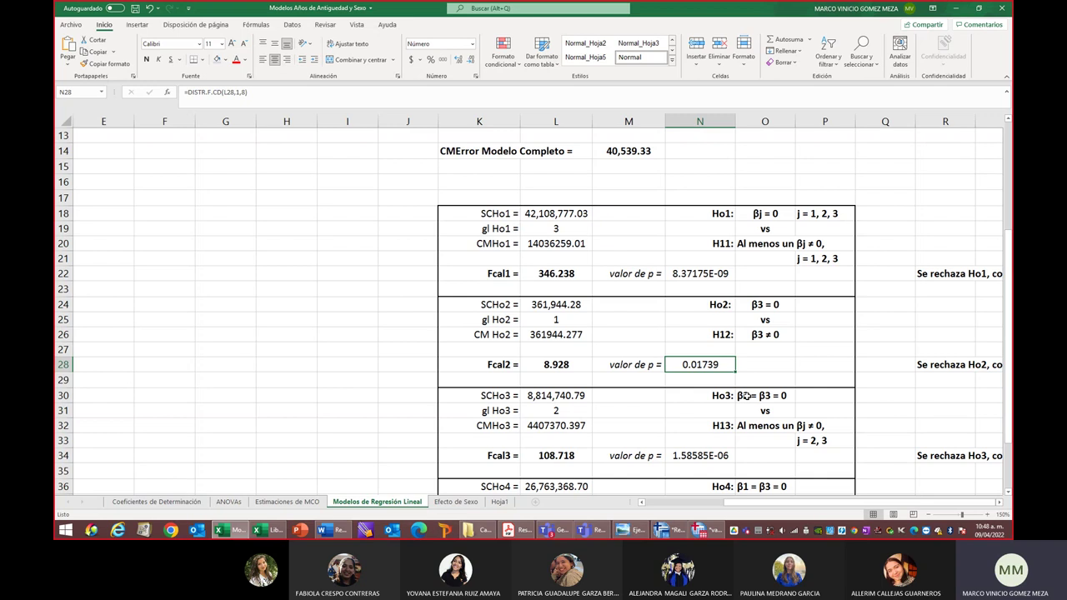
Trace the SCHo3 formula back to the residual sums of squares of models 2 and 4 in the comparison table
scroll(689, 419, up, 3)
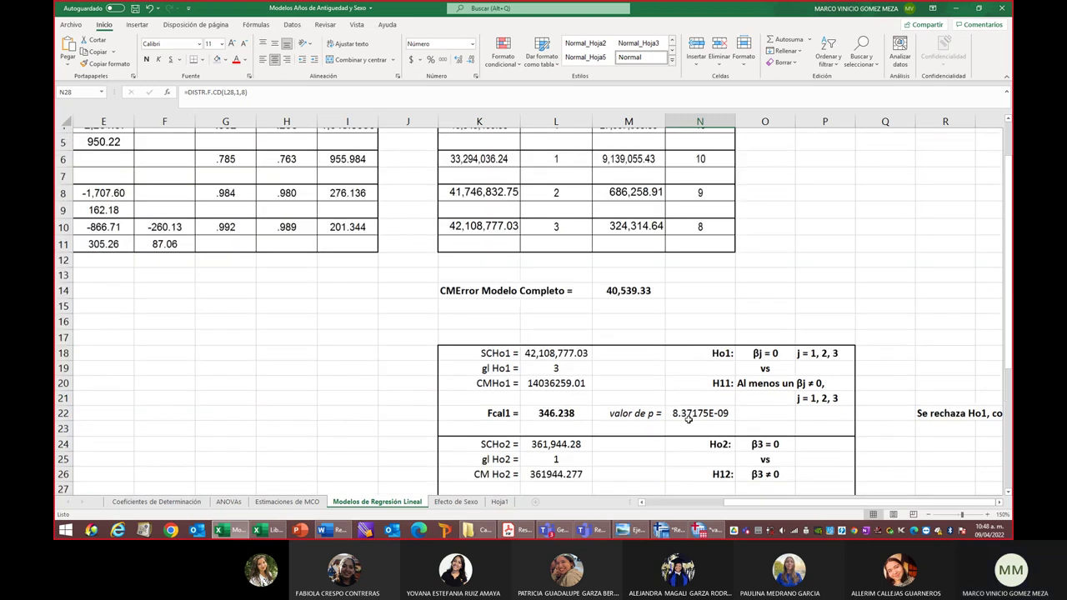
click(929, 517)
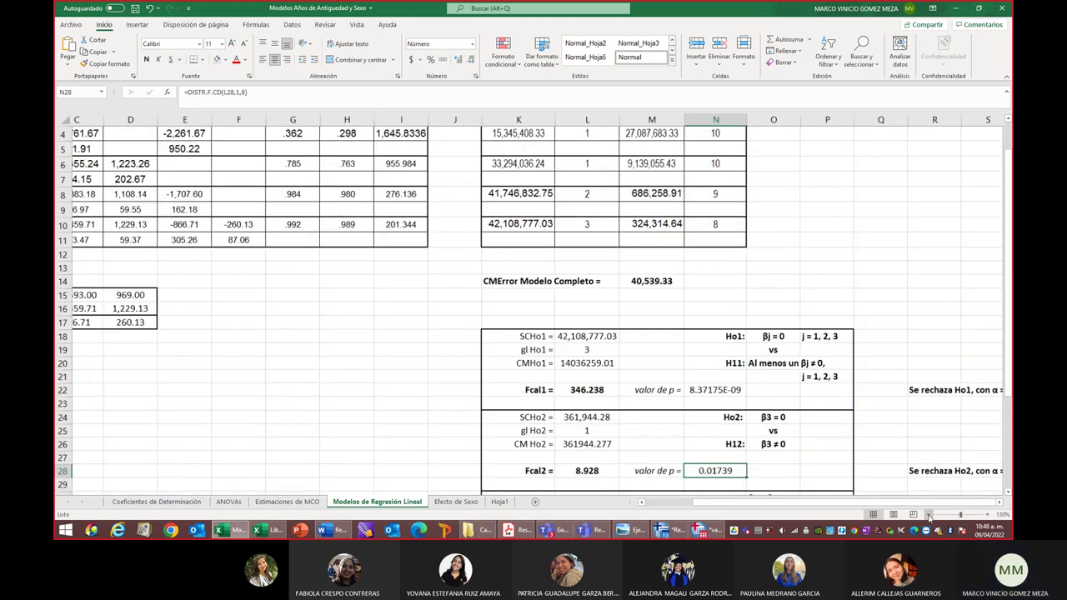
scroll(695, 443, down, 2)
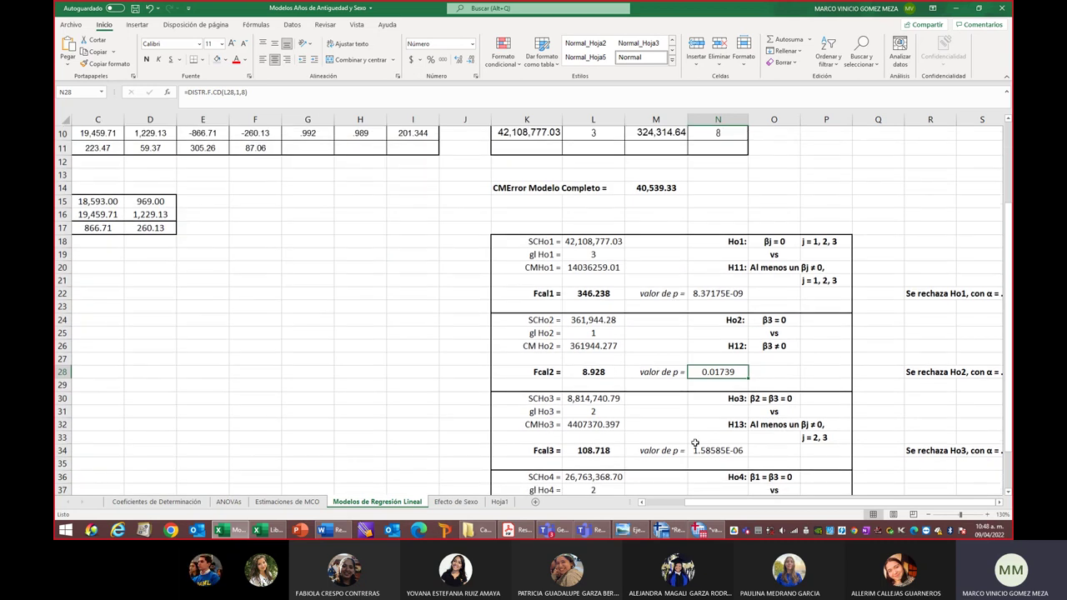
click(602, 398)
double_click(602, 398)
scroll(884, 167, up, 2)
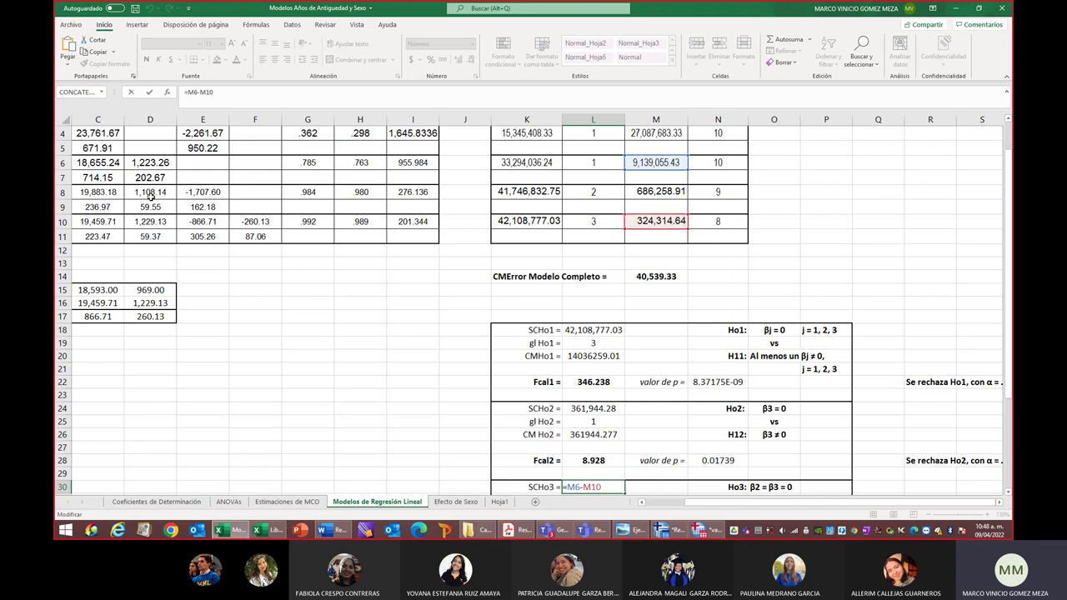
drag(718, 502, 678, 536)
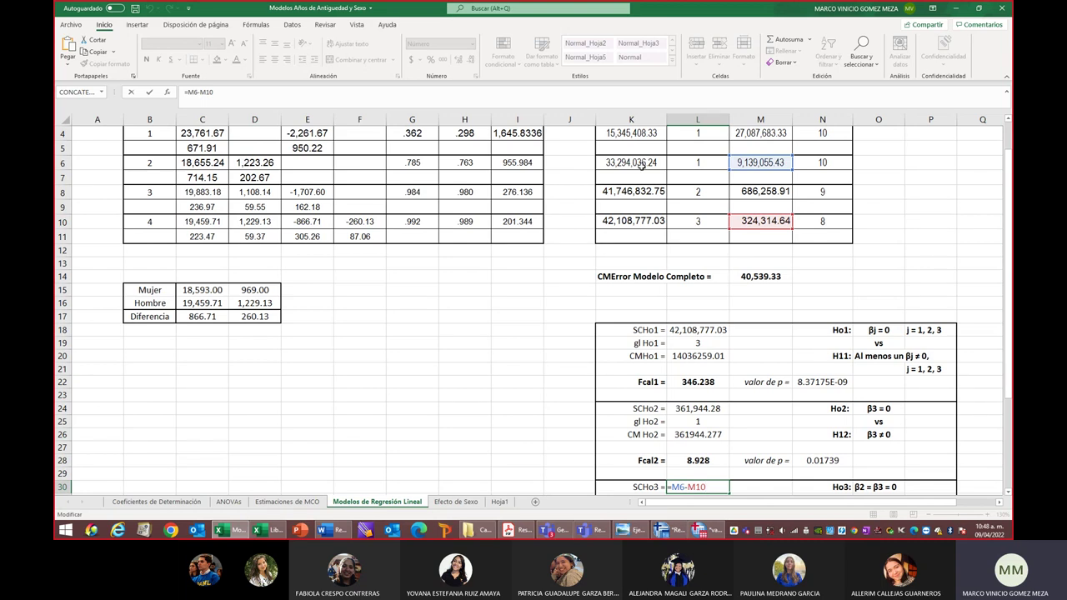
key(Return)
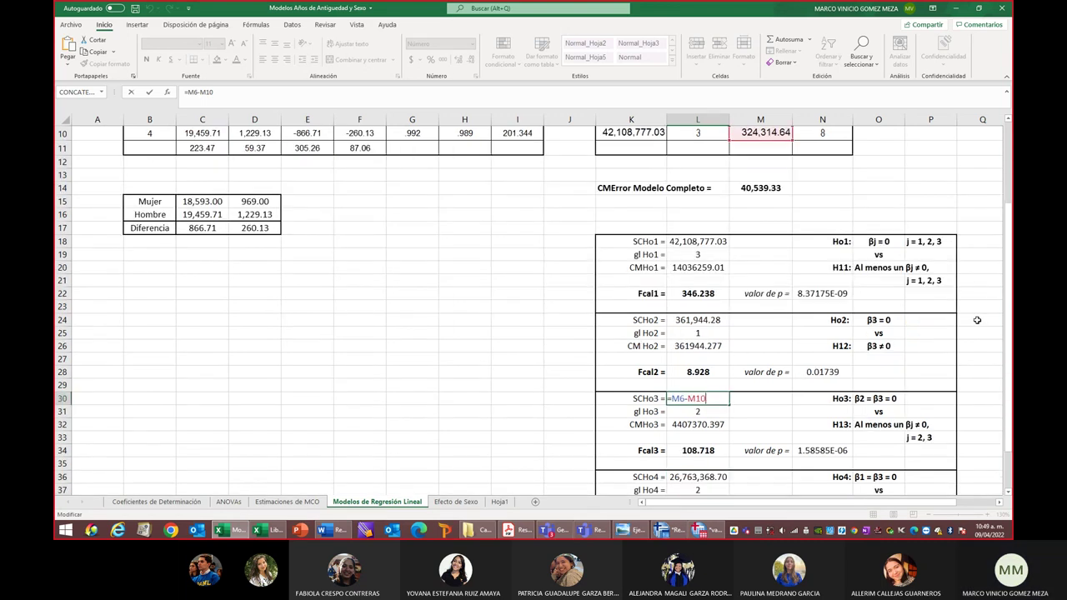
Inspect the formulas for gl Ho3 and CMHo3 in the Ho3 test block
double_click(702, 411)
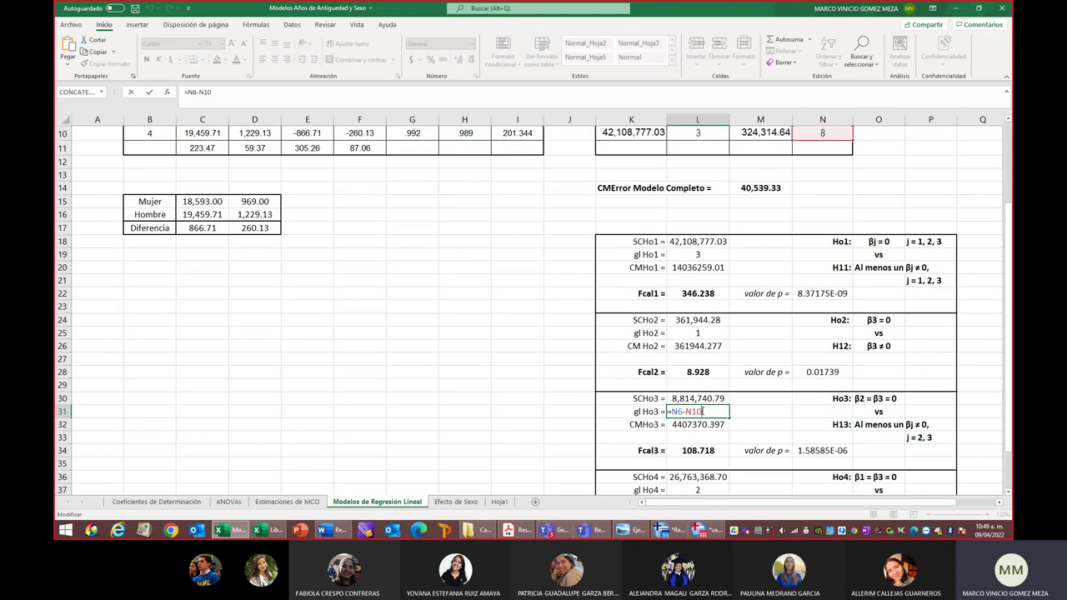
key(Return)
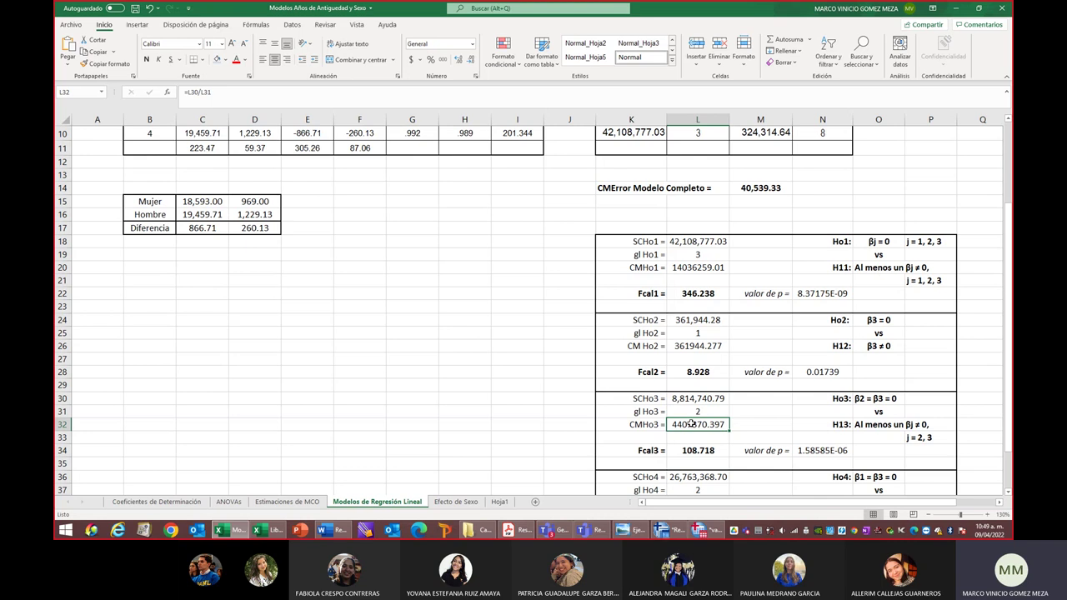
double_click(691, 425)
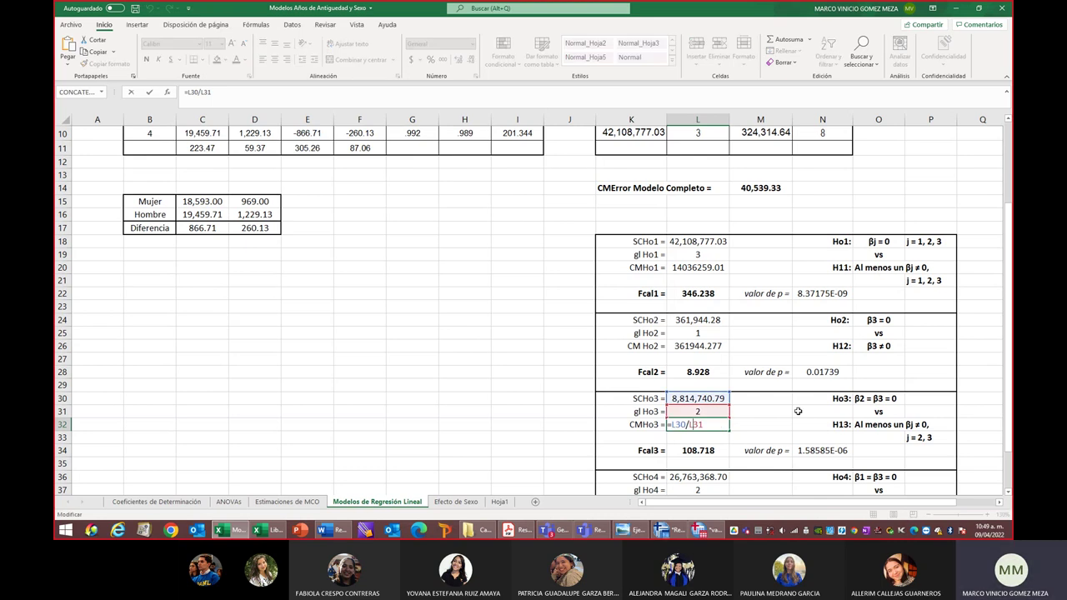
key(Return)
Inspect the formulas for Fcal3 and the Ho3 valor de p
click(697, 450)
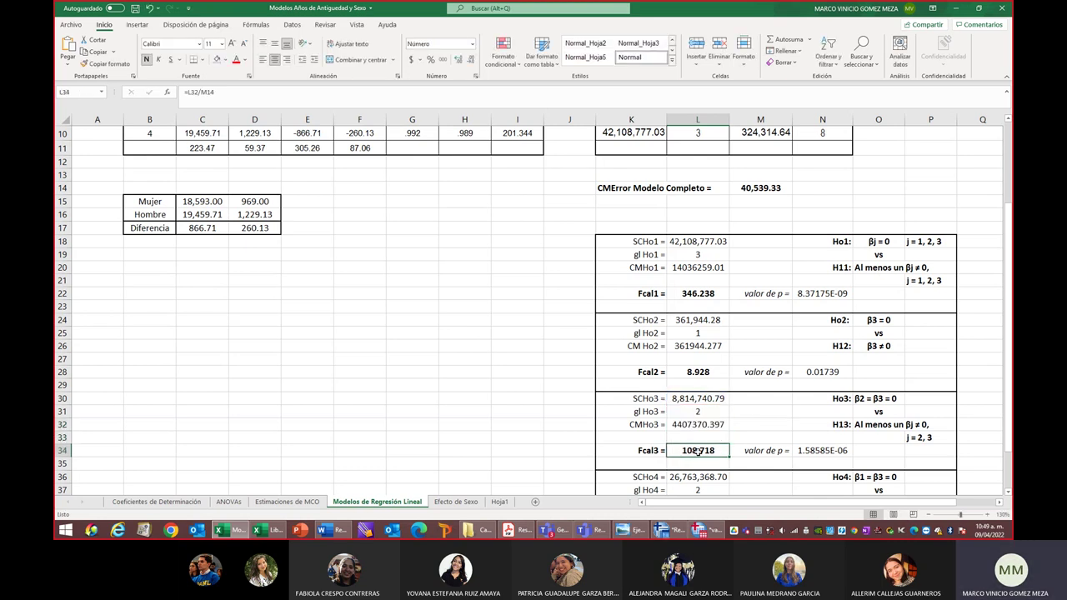
double_click(698, 450)
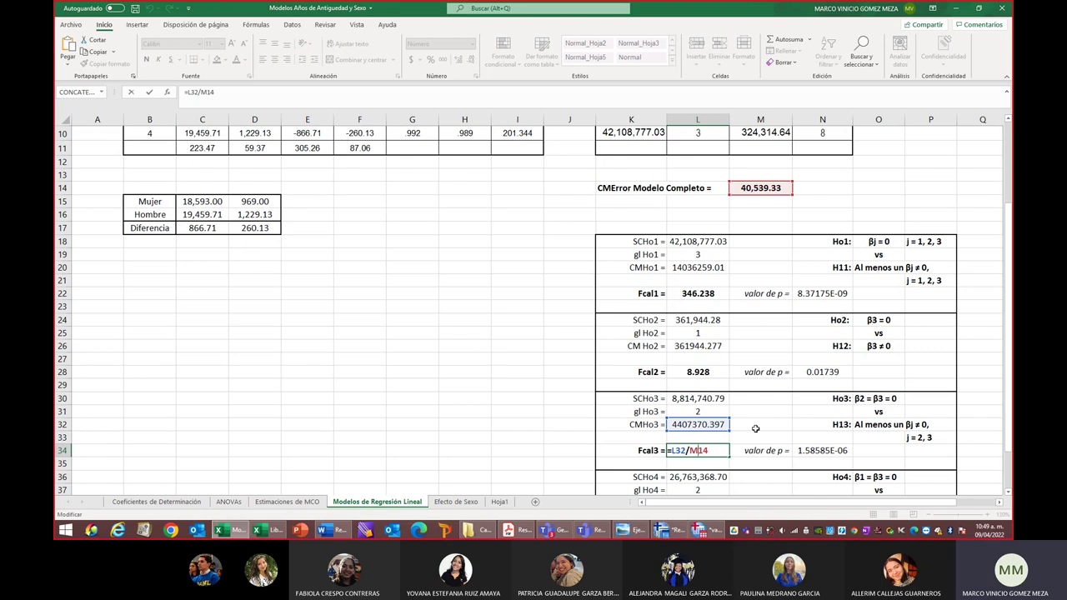
key(Return)
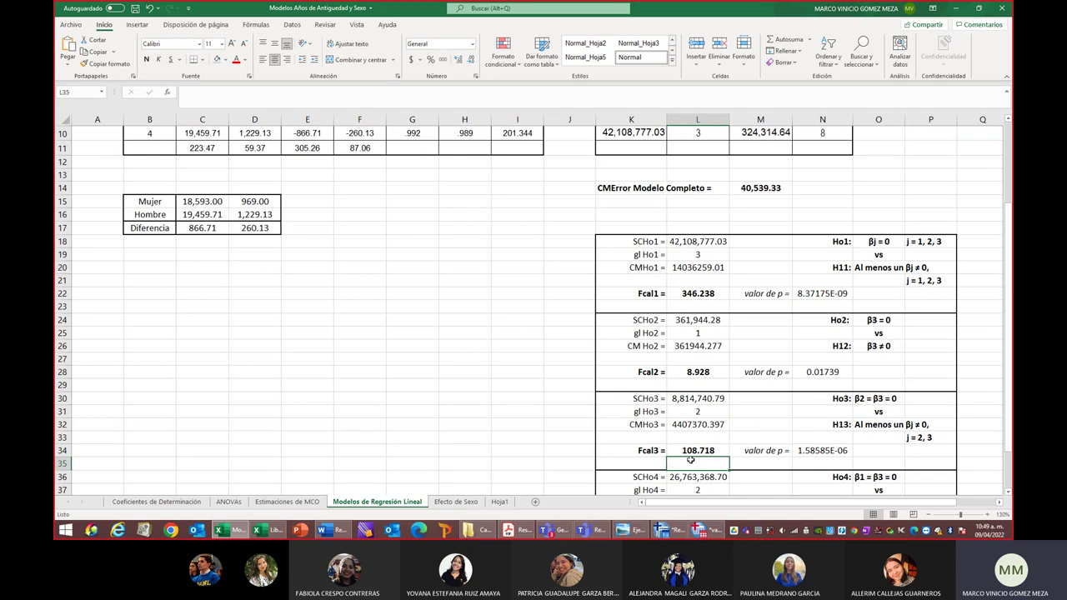
click(817, 452)
key(F2)
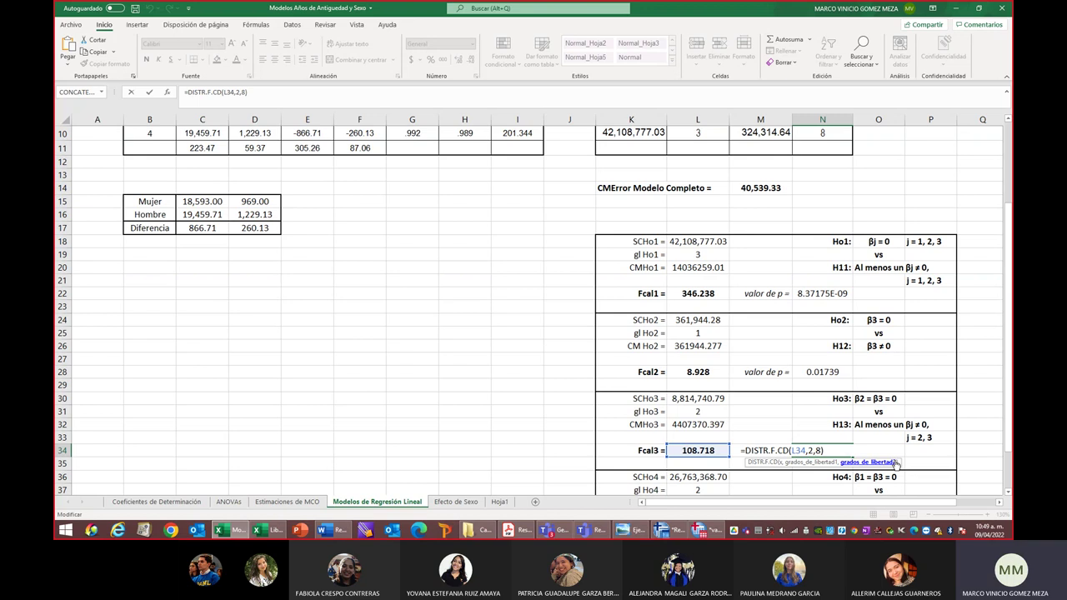
key(Return)
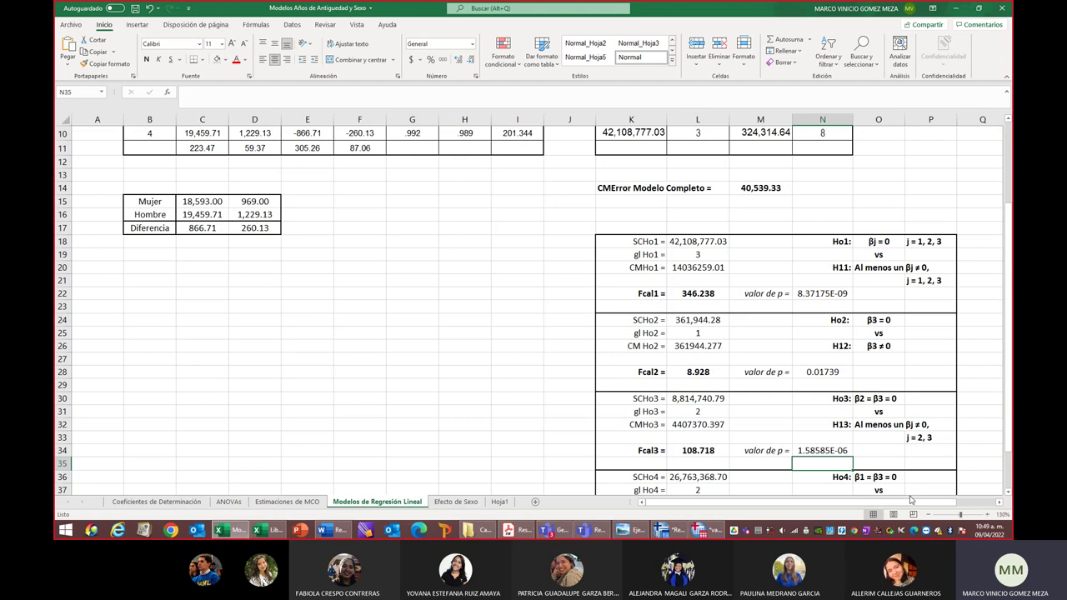
Review the Ho4 hypothesis and trace the SCHo4 formula back to the residual sums of squares of models 1 and 4
drag(935, 505, 946, 505)
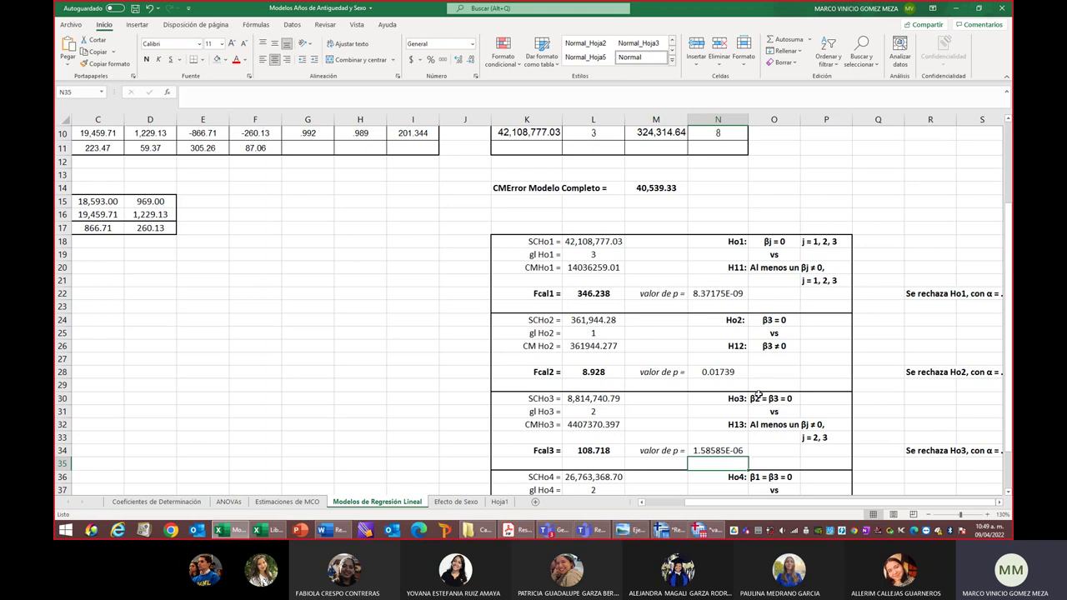
scroll(665, 352, down, 2)
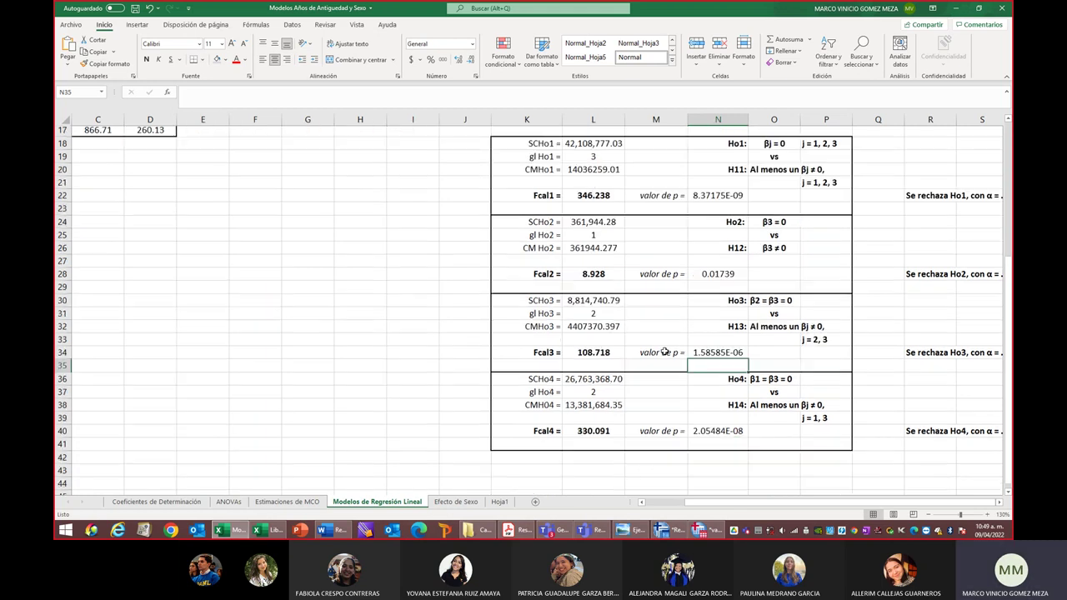
scroll(665, 352, down, 1)
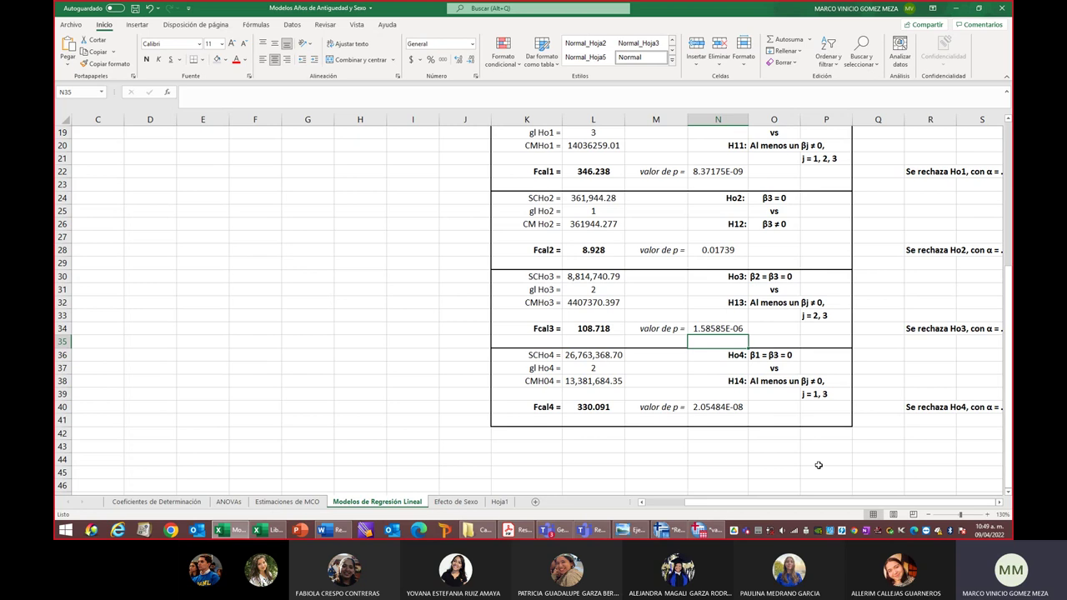
scroll(818, 465, up, 2)
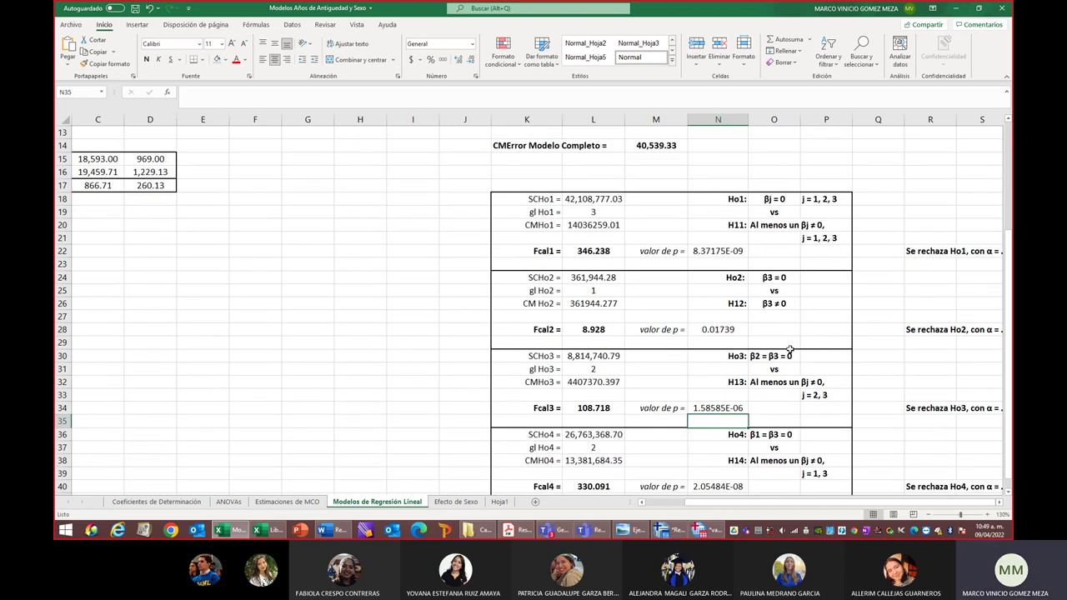
double_click(583, 434)
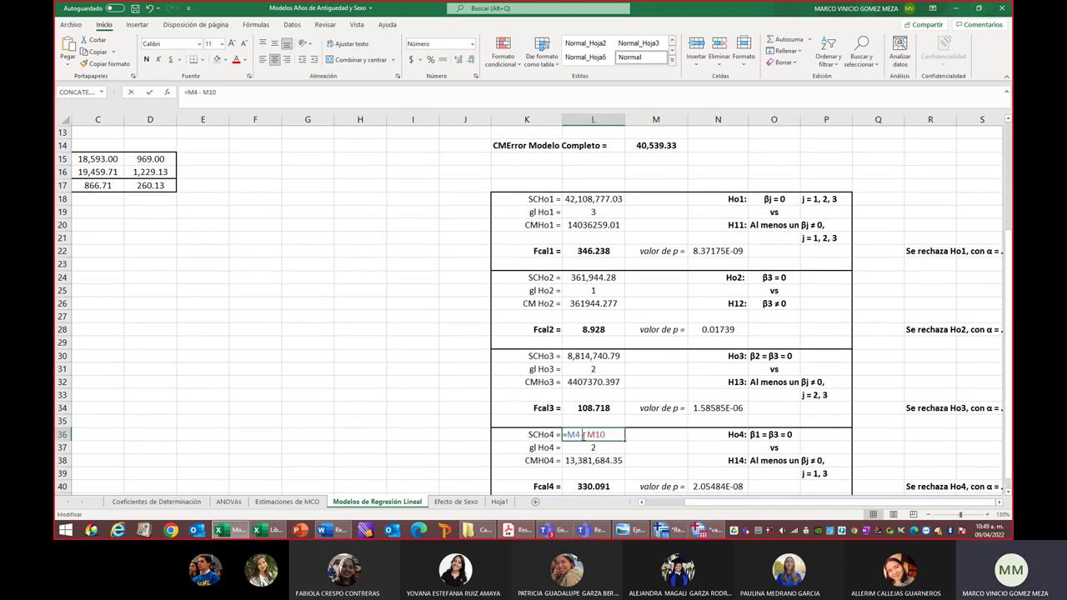
scroll(904, 304, up, 4)
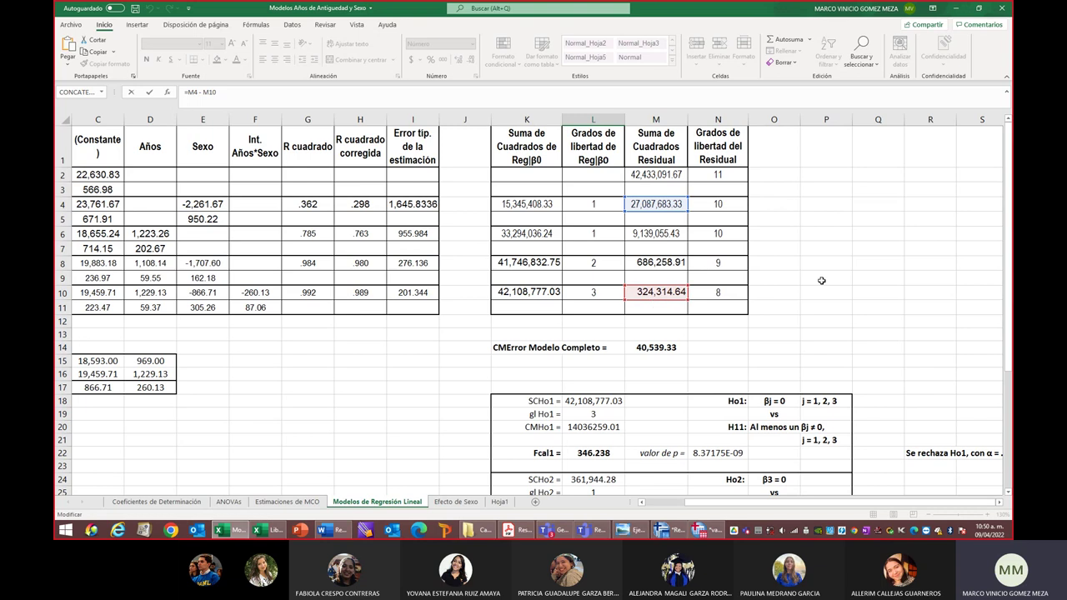
scroll(633, 300, down, 8)
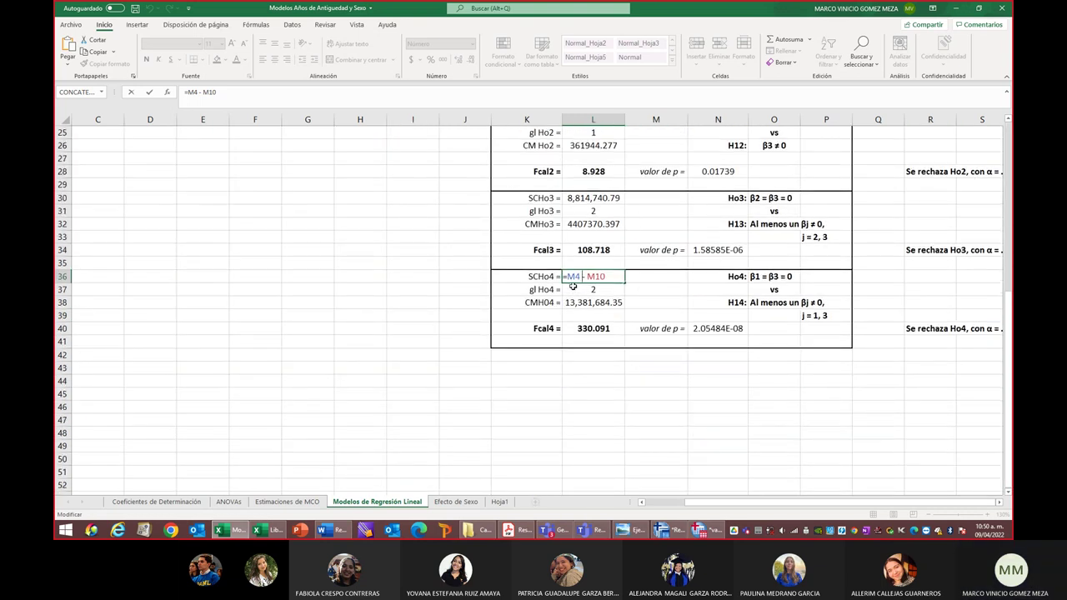
scroll(572, 289, up, 4)
scroll(572, 285, up, 4)
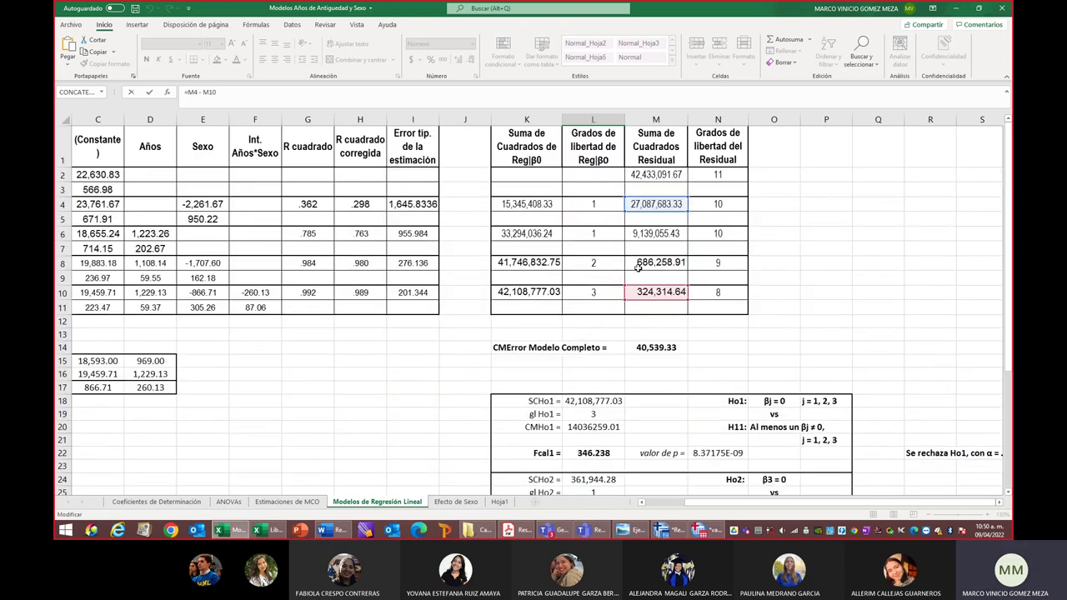
scroll(579, 326, down, 4)
scroll(579, 327, down, 3)
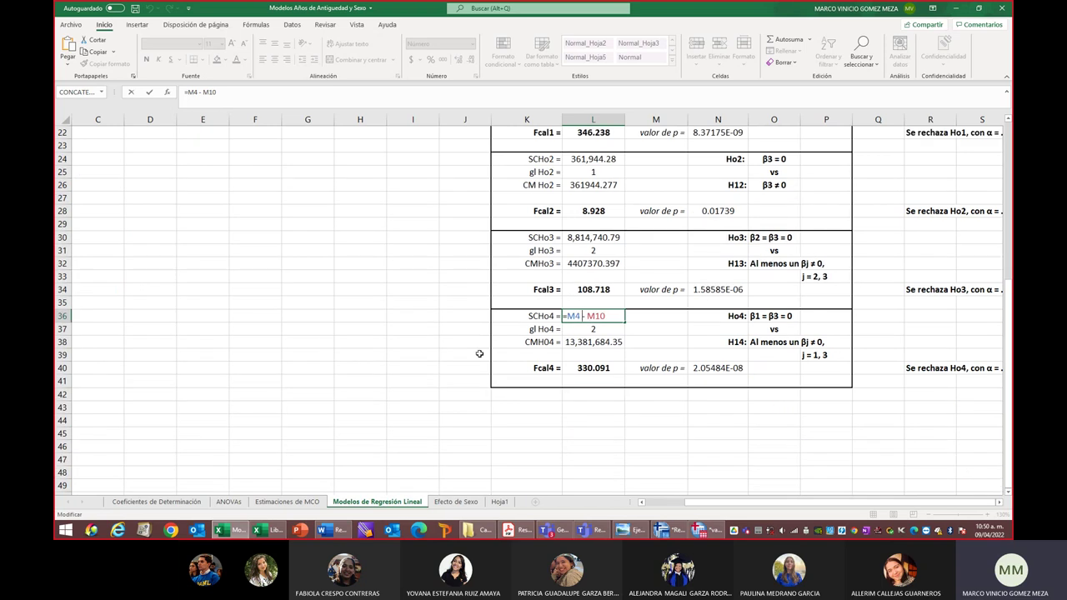
key(Return)
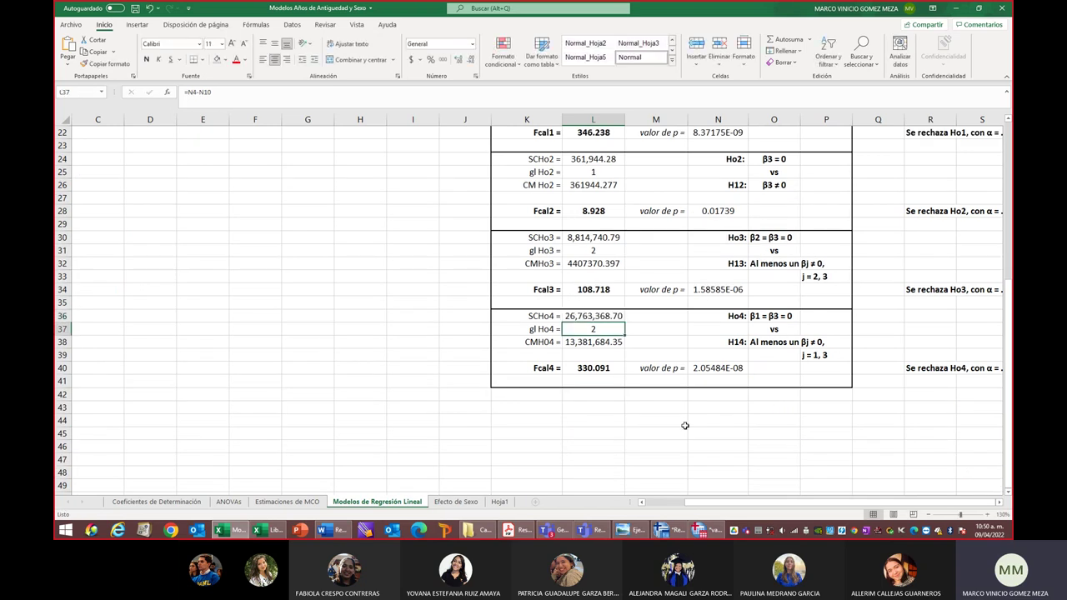
Inspect the formulas for CMH04 and Fcal4, tracing Fcal4's divisor to the CMError Modelo Completo cell
double_click(585, 343)
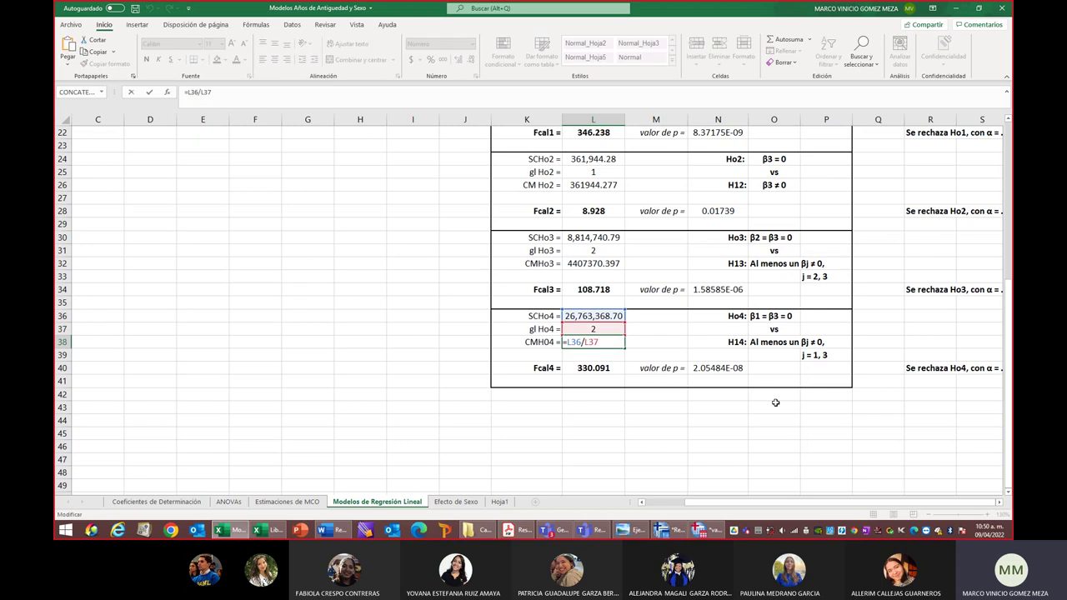
key(Return)
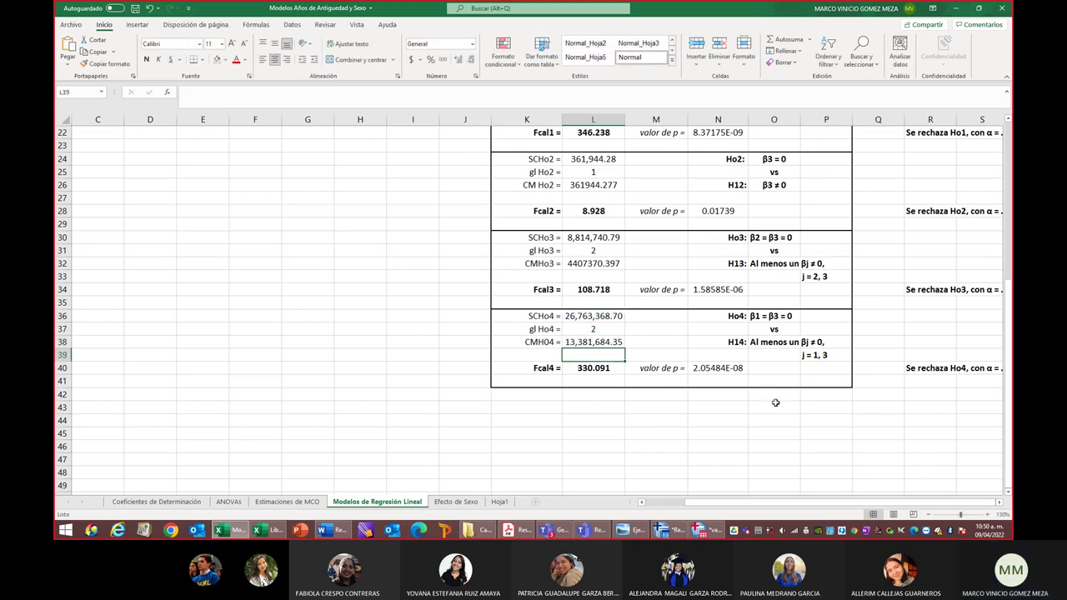
double_click(575, 367)
scroll(730, 395, up, 3)
scroll(729, 395, up, 1)
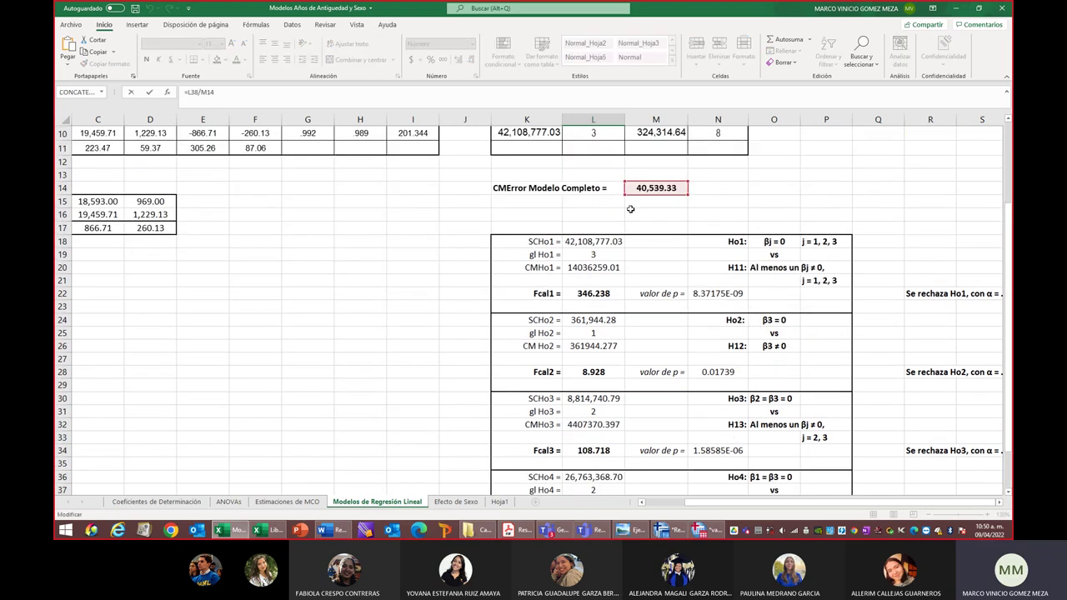
scroll(582, 218, down, 4)
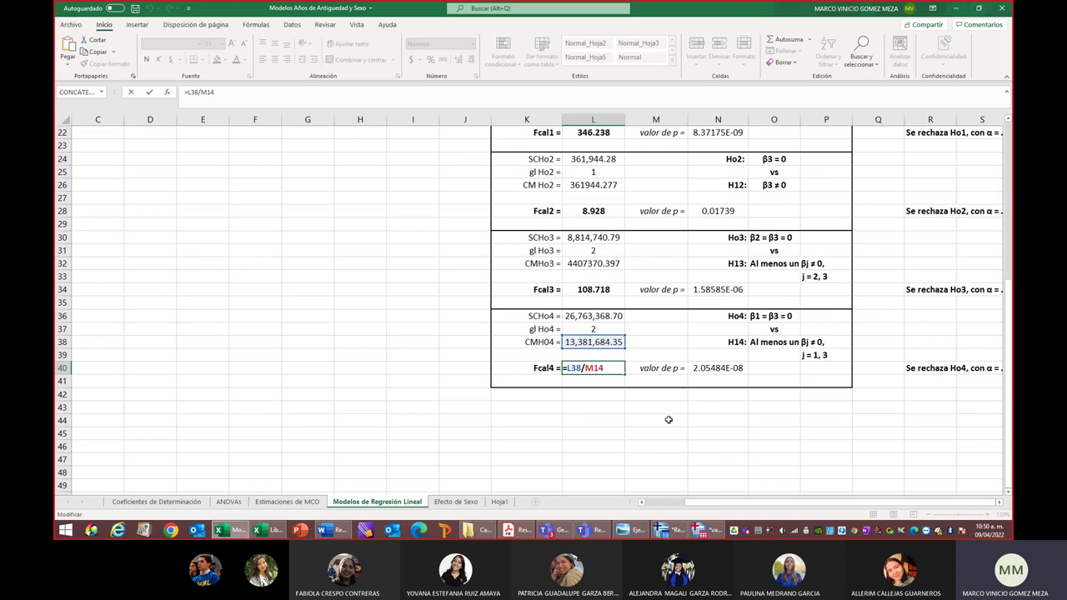
key(Return)
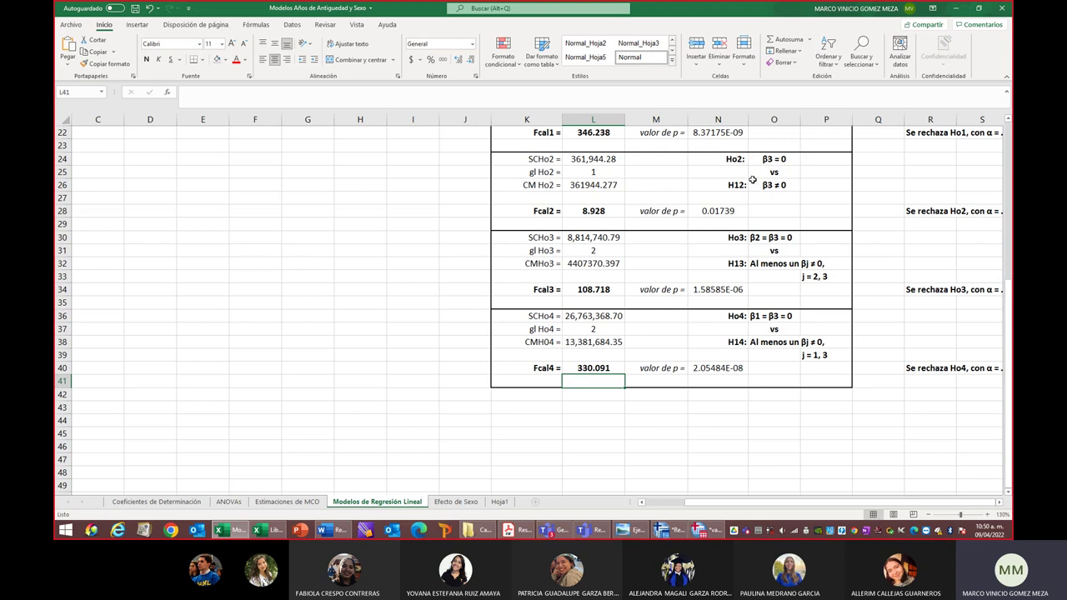
Examine the written conclusions beside the hypothesis test blocks together with their F and p values
scroll(809, 210, up, 4)
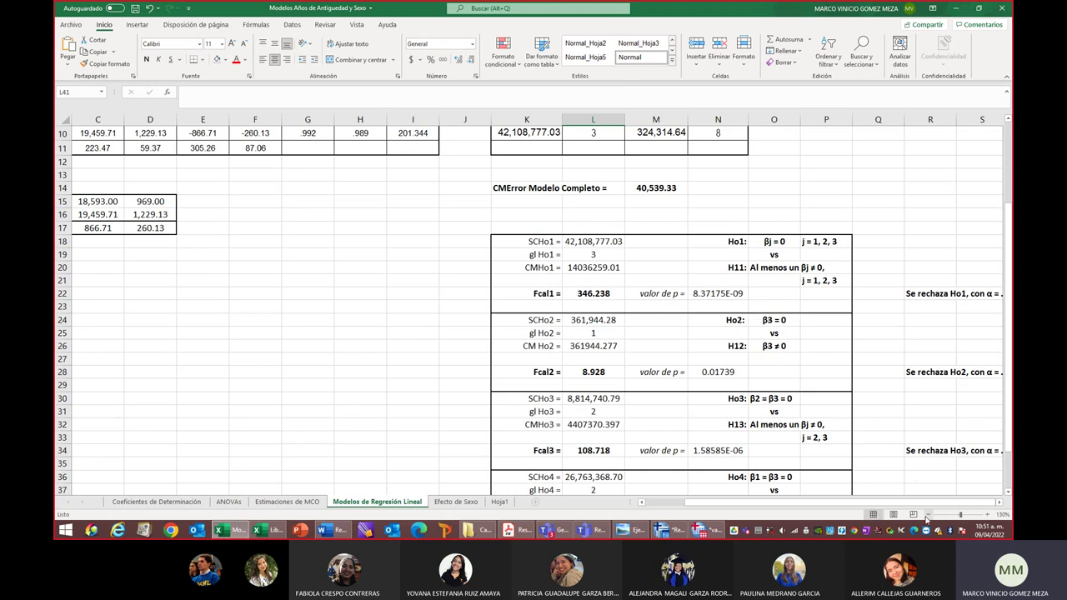
click(926, 517)
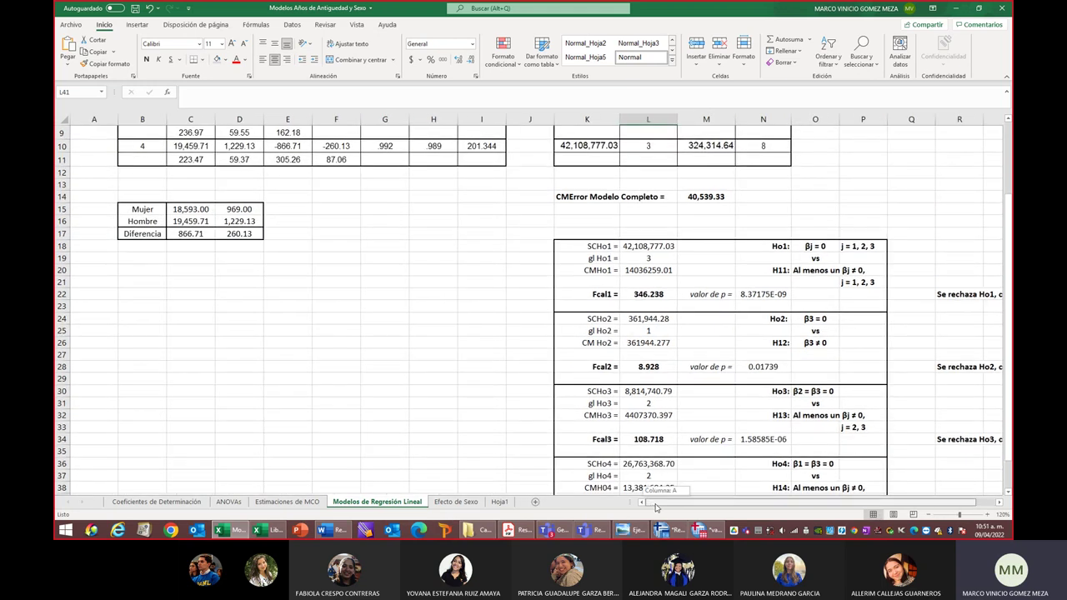
click(997, 502)
click(997, 502)
click(998, 503)
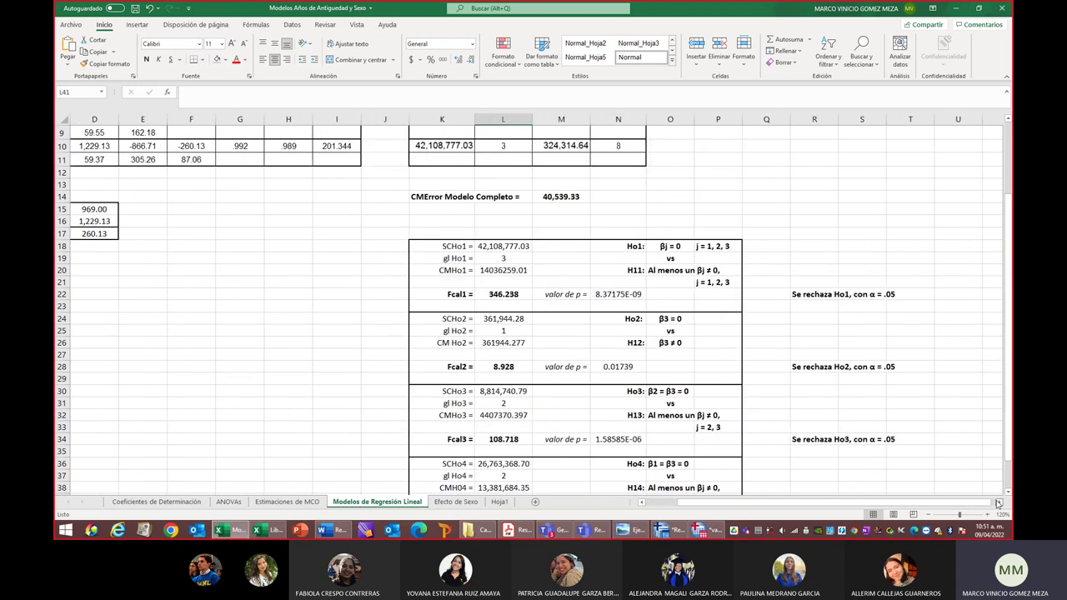
Open the Efecto de Sexo sheet and examine the descriptive statistics for Hombre and Mujer, including the number of cases
scroll(705, 423, right, 2)
scroll(705, 423, left, 5)
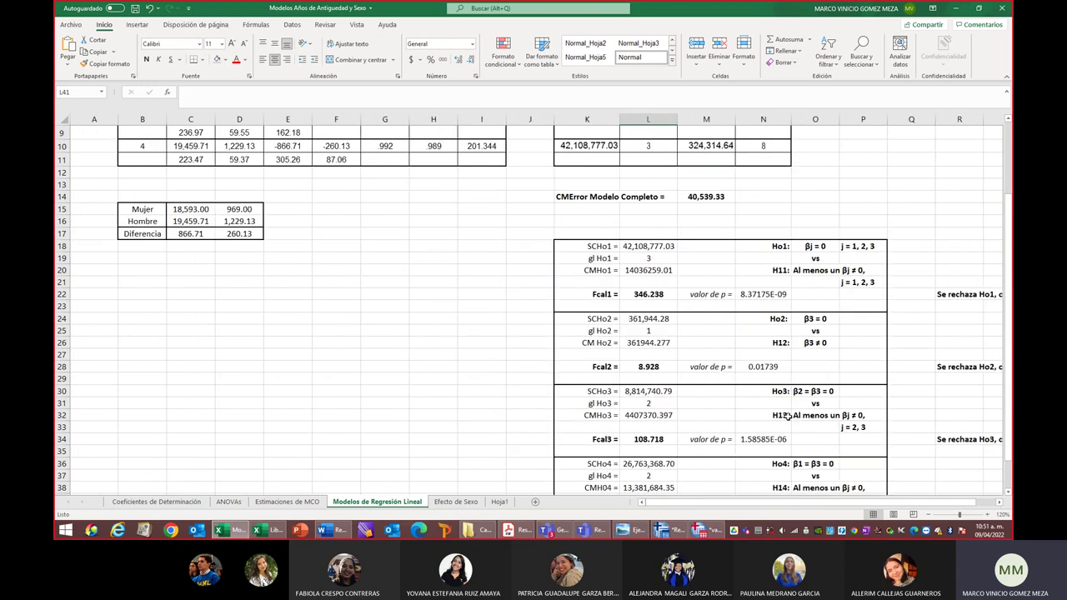
scroll(787, 416, up, 3)
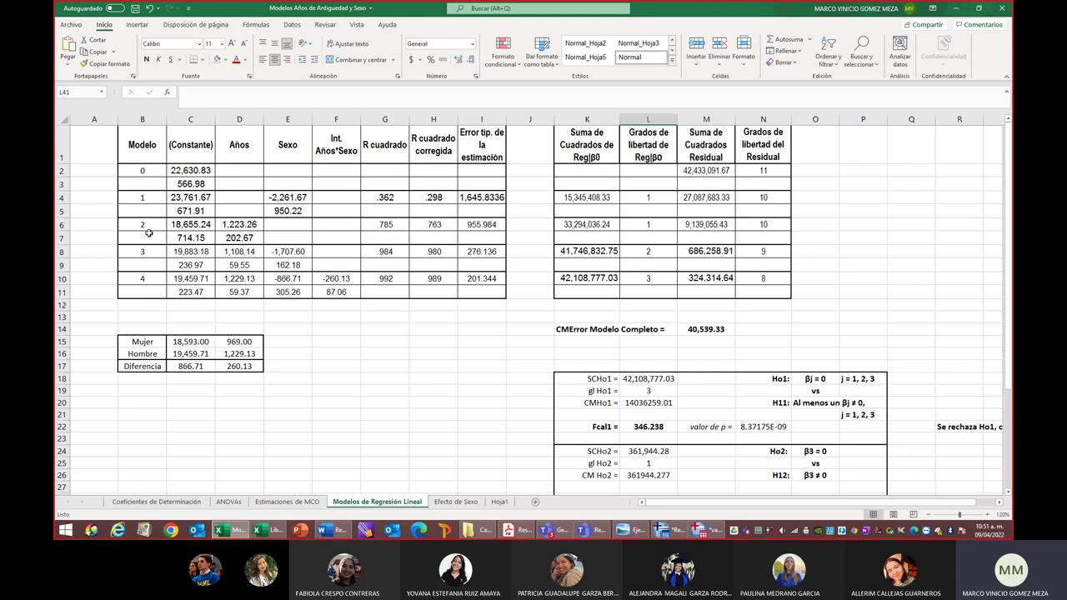
click(455, 502)
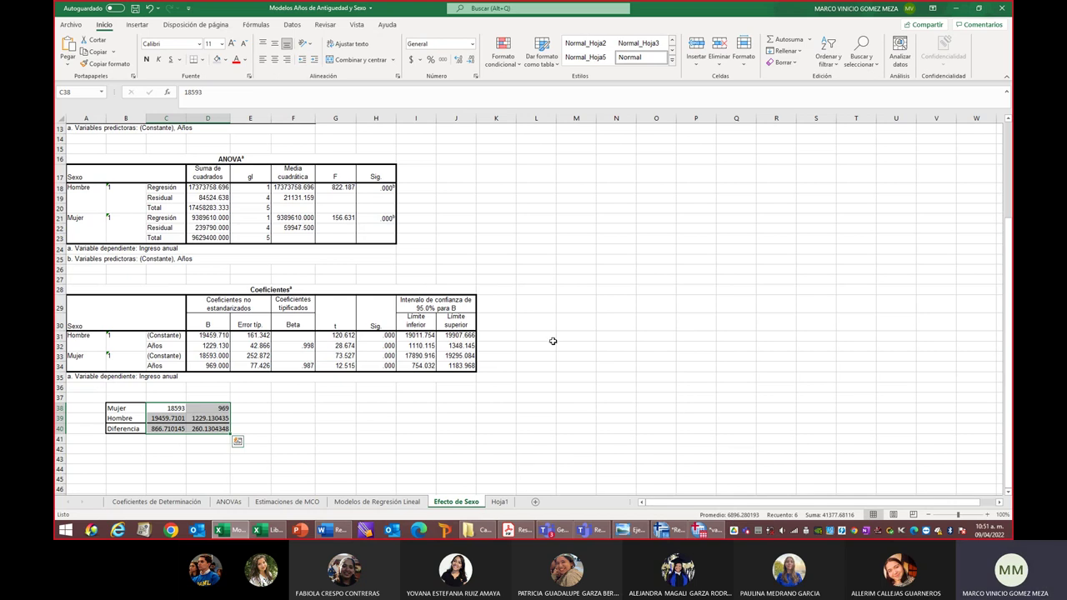
scroll(643, 331, up, 4)
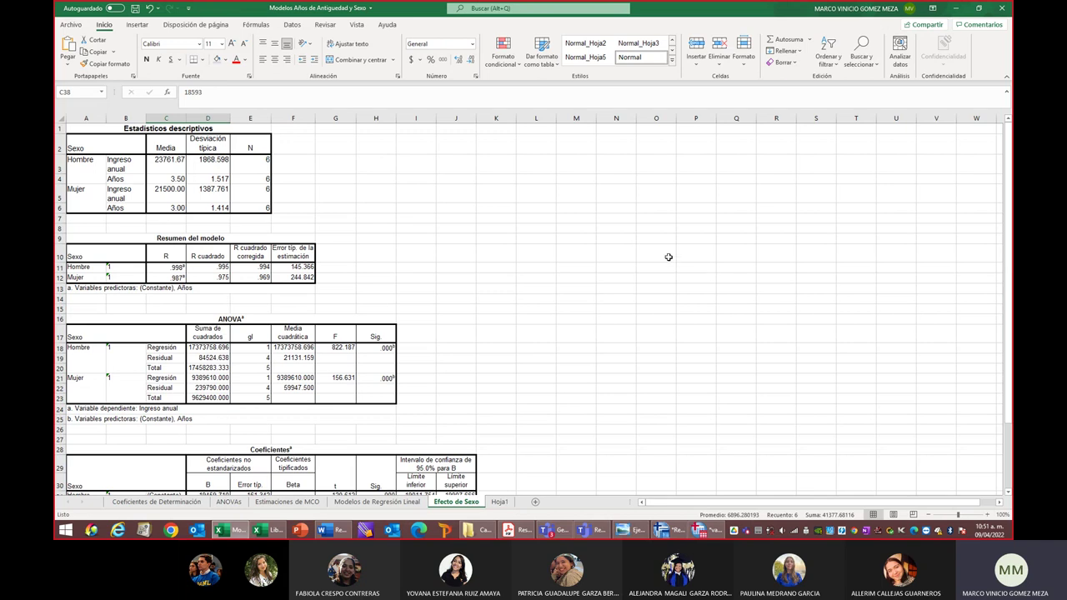
scroll(709, 265, down, 2)
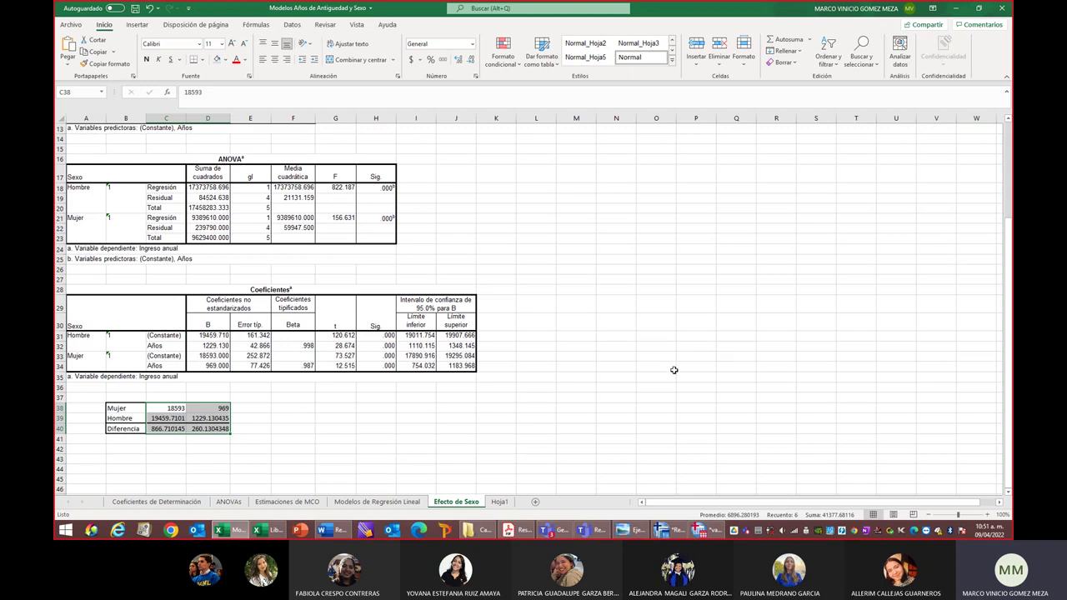
scroll(673, 369, up, 4)
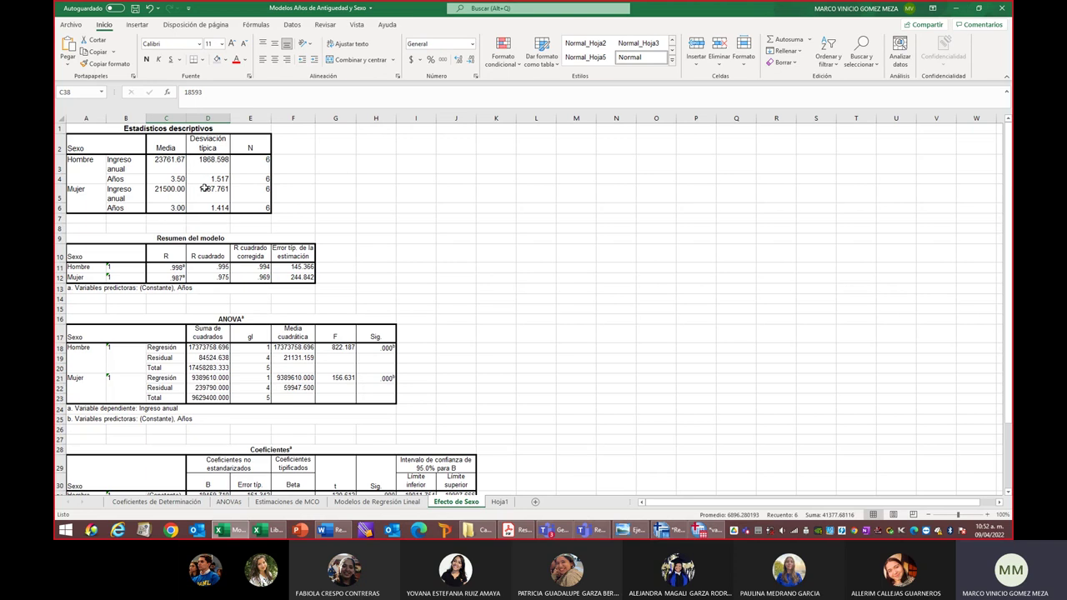
click(84, 194)
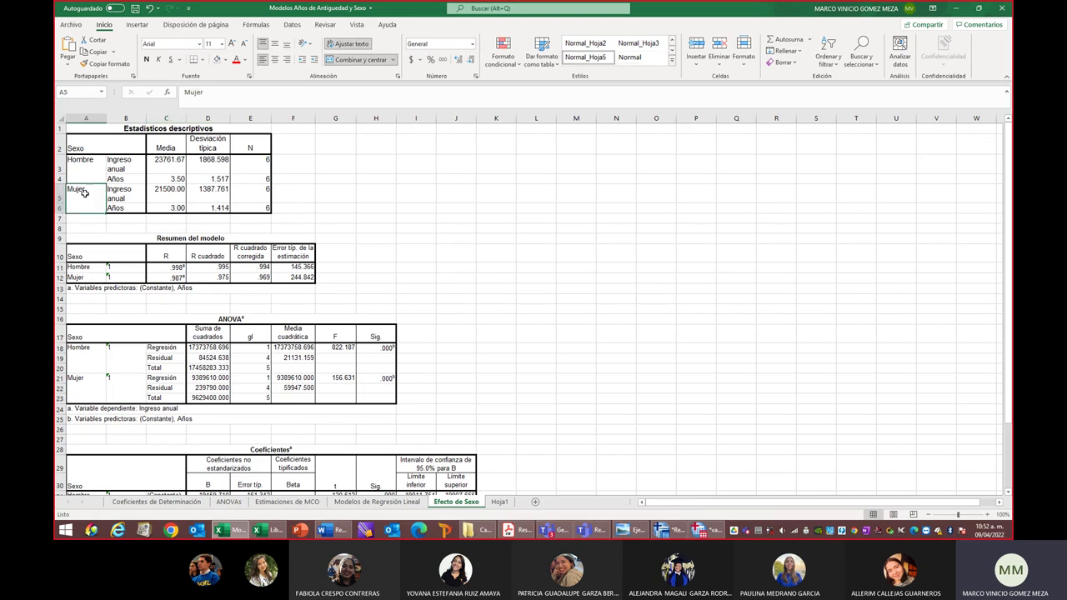
click(256, 209)
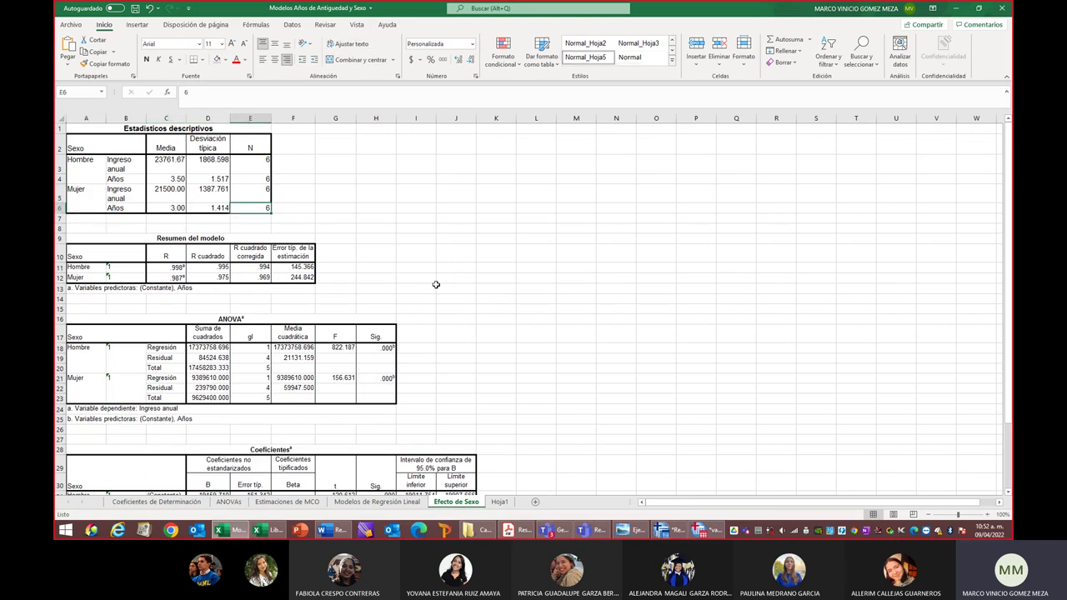
Compare the Hombre and Mujer model summaries and residual mean squares, and review the separate coefficients for each sex
scroll(464, 237, down, 2)
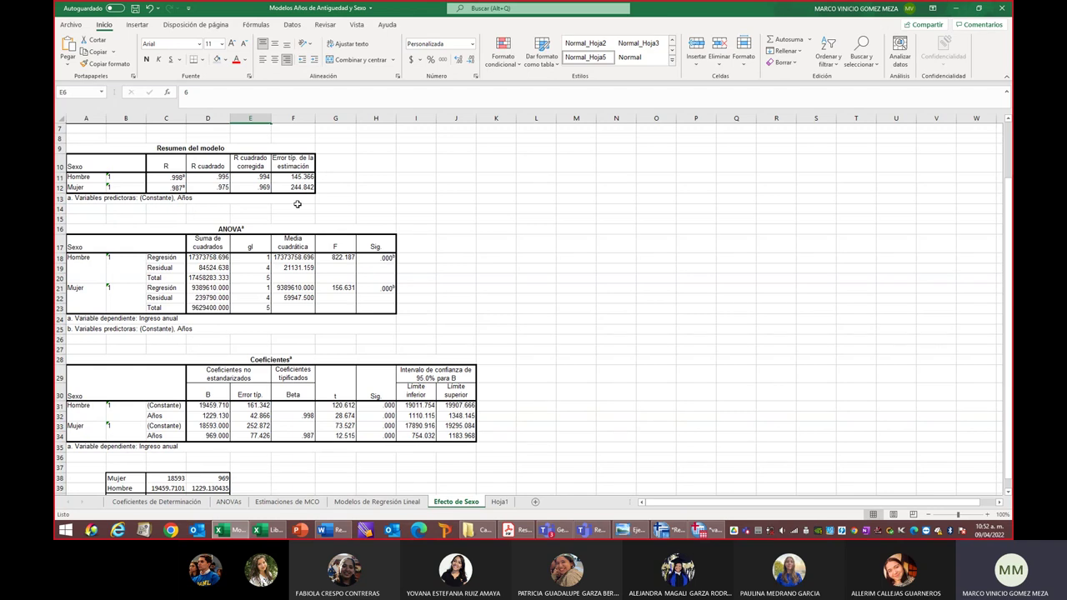
click(76, 185)
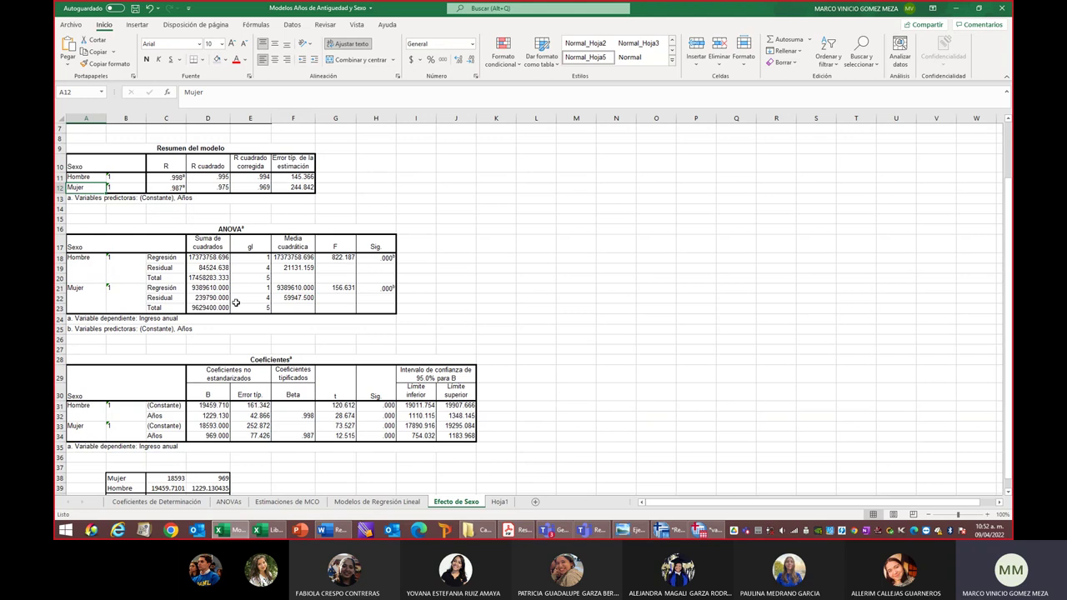
click(297, 269)
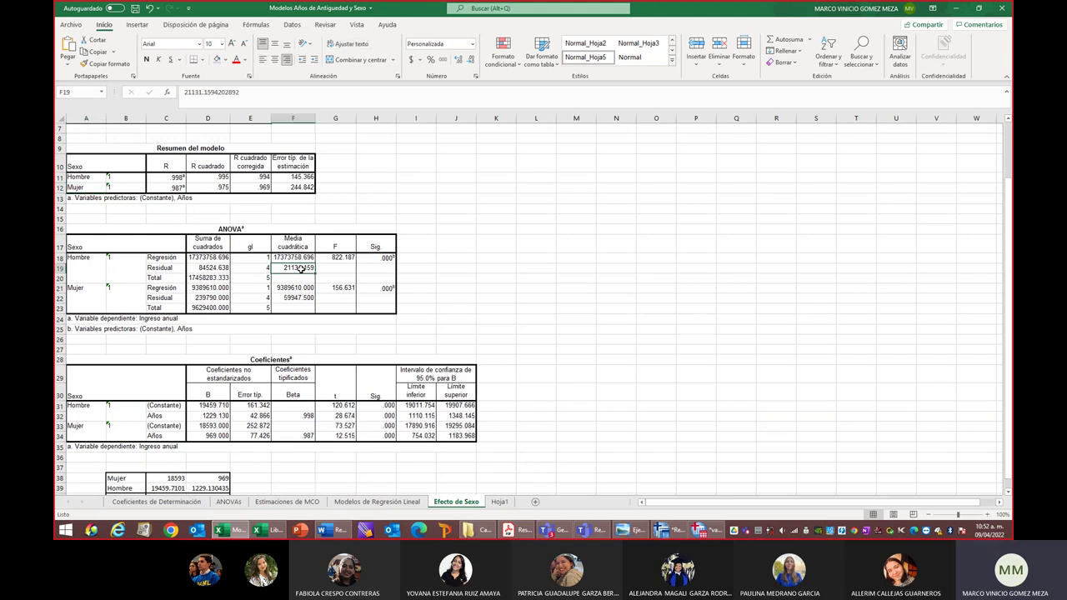
click(302, 298)
click(296, 268)
scroll(611, 266, down, 2)
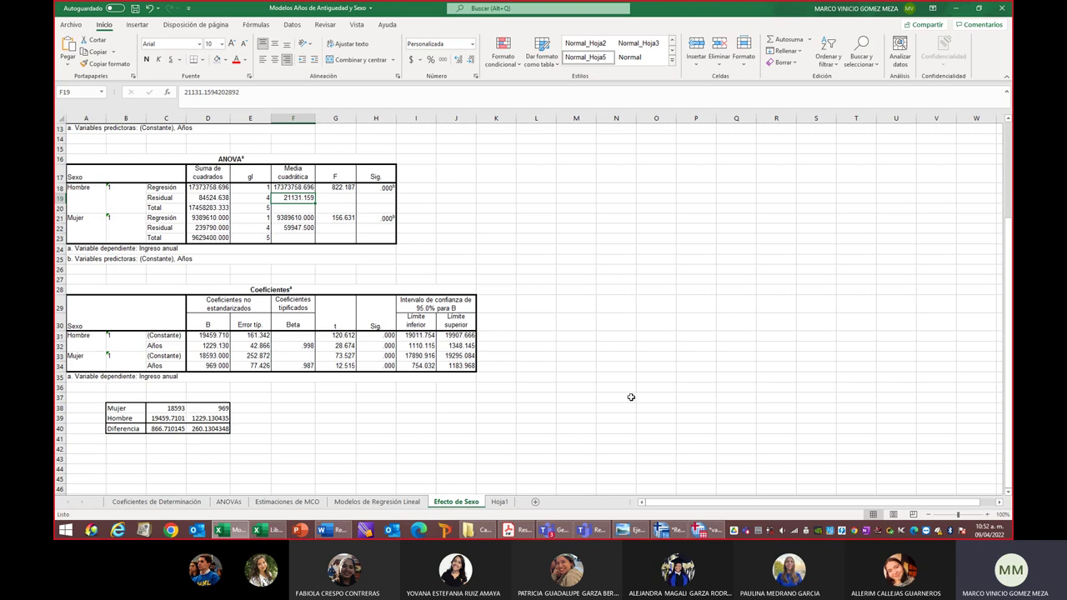
scroll(629, 397, up, 1)
Look through the Hoja1, Modelos de Regresión Lineal, Estimaciones de MCO, ANOVAs and Coeficientes de Determinación sheets
click(499, 502)
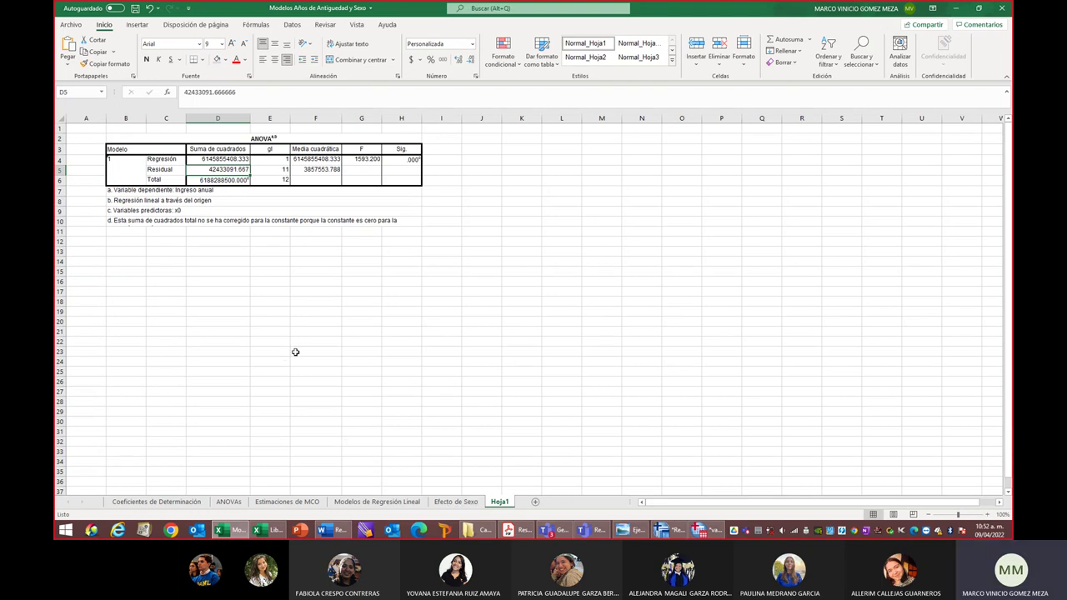
click(456, 503)
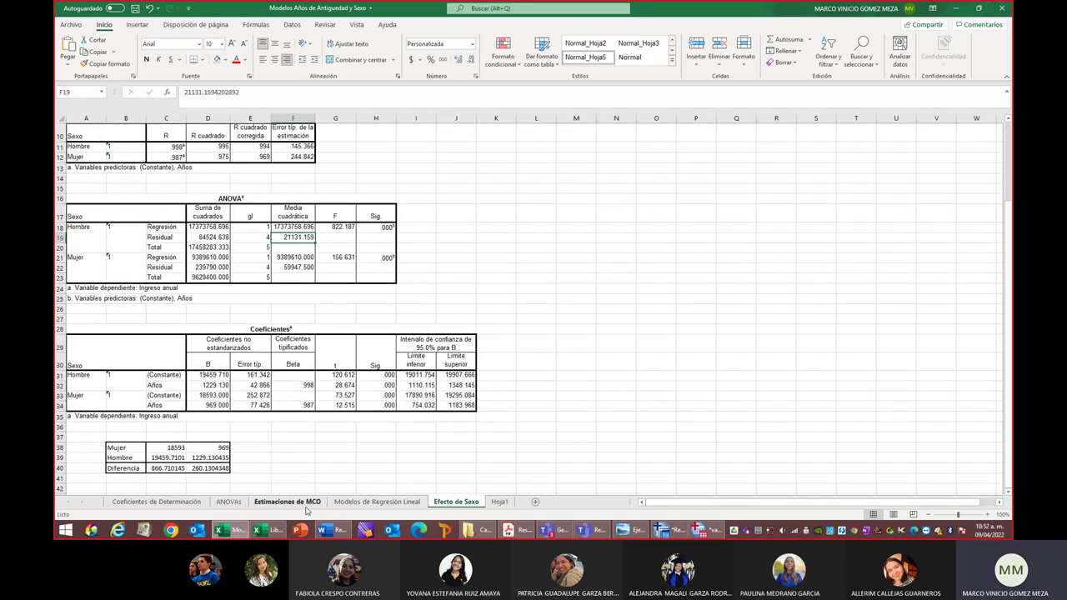
click(373, 503)
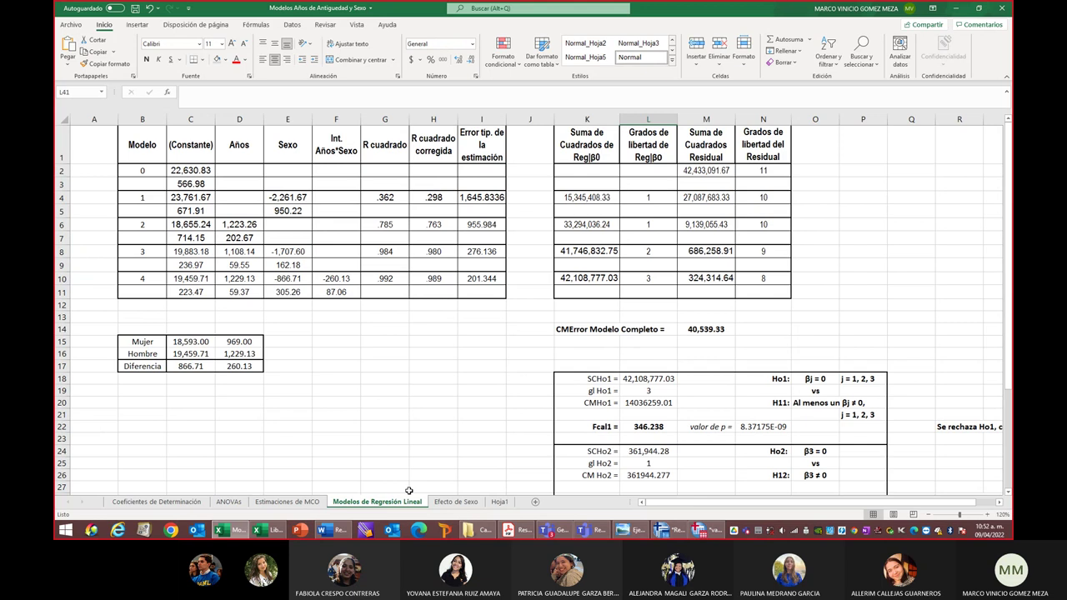
click(286, 501)
click(229, 502)
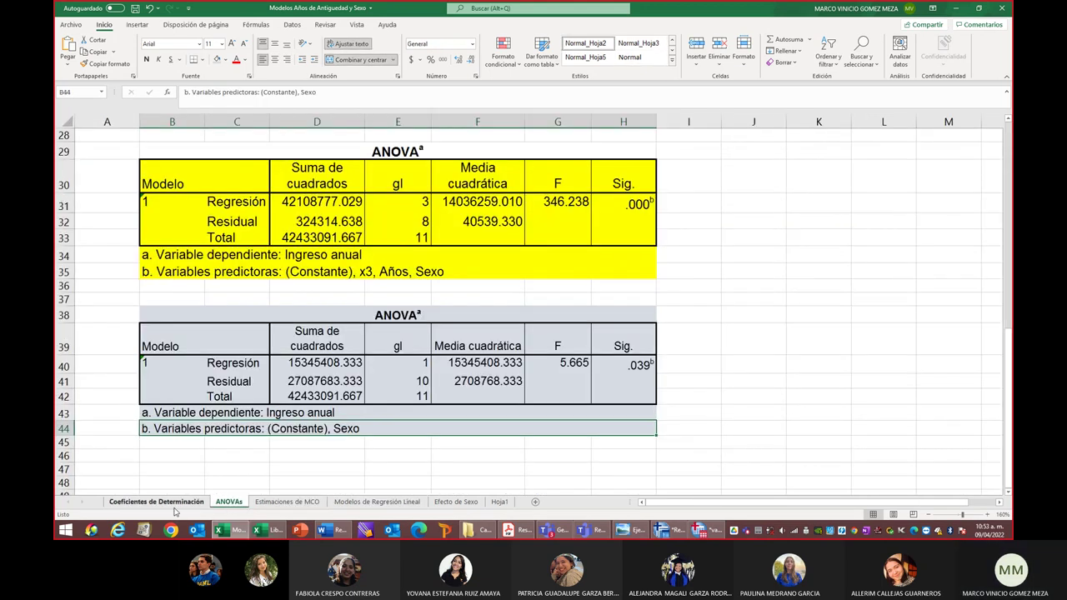
click(156, 502)
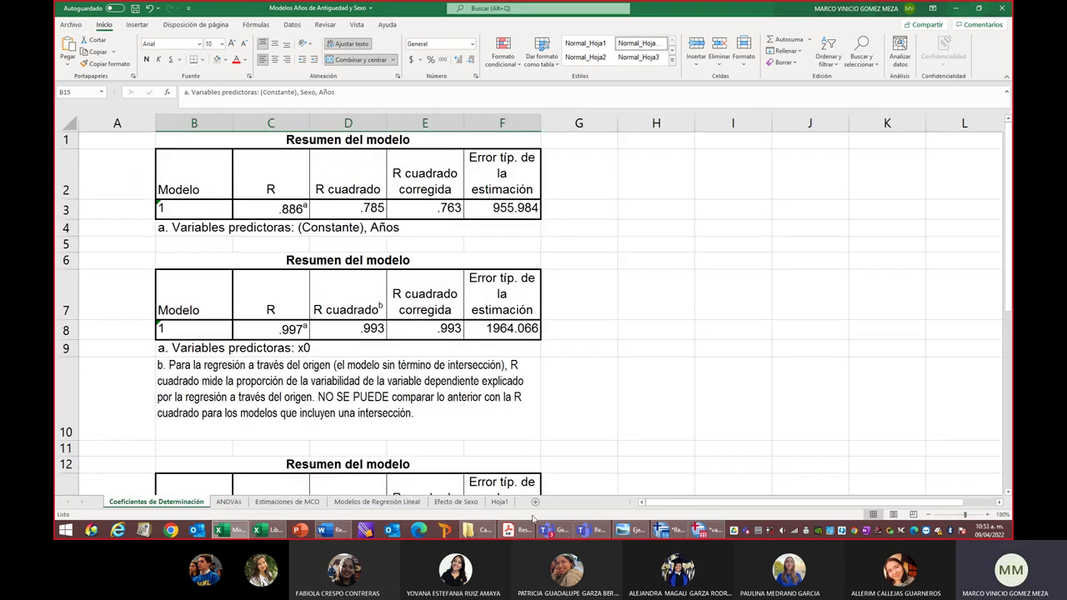
scroll(683, 233, down, 3)
scroll(699, 247, up, 3)
Switch to the Resultado1_Años_de_antiguedad PDF in Acrobat Reader and examine the inter-subject effects tests and the regression output up to page 3
click(508, 531)
click(635, 313)
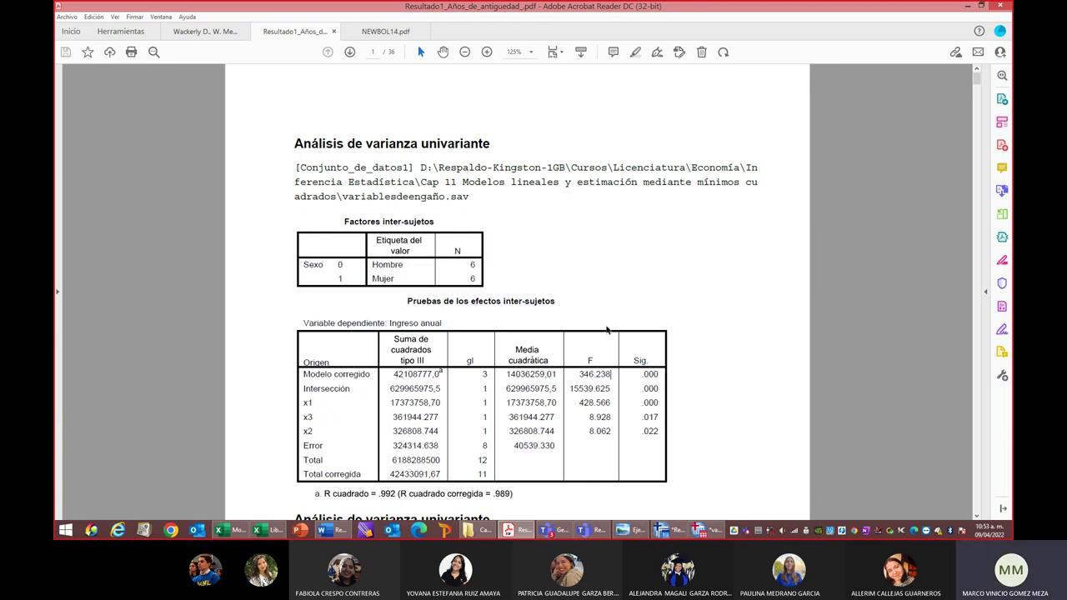
click(611, 374)
scroll(392, 463, down, 6)
scroll(434, 444, down, 4)
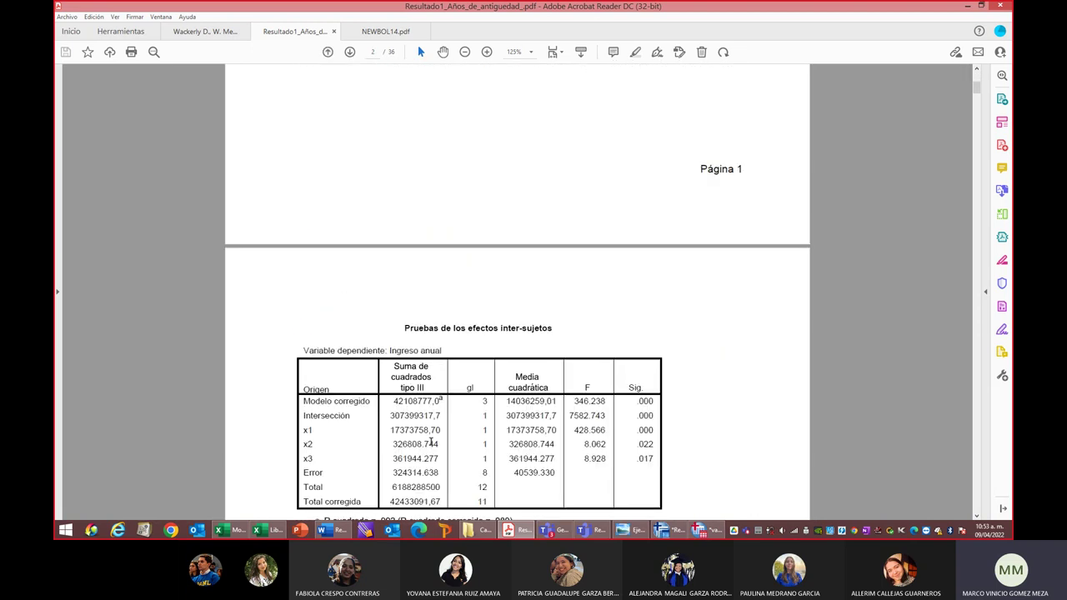
scroll(430, 443, down, 1)
scroll(430, 442, down, 3)
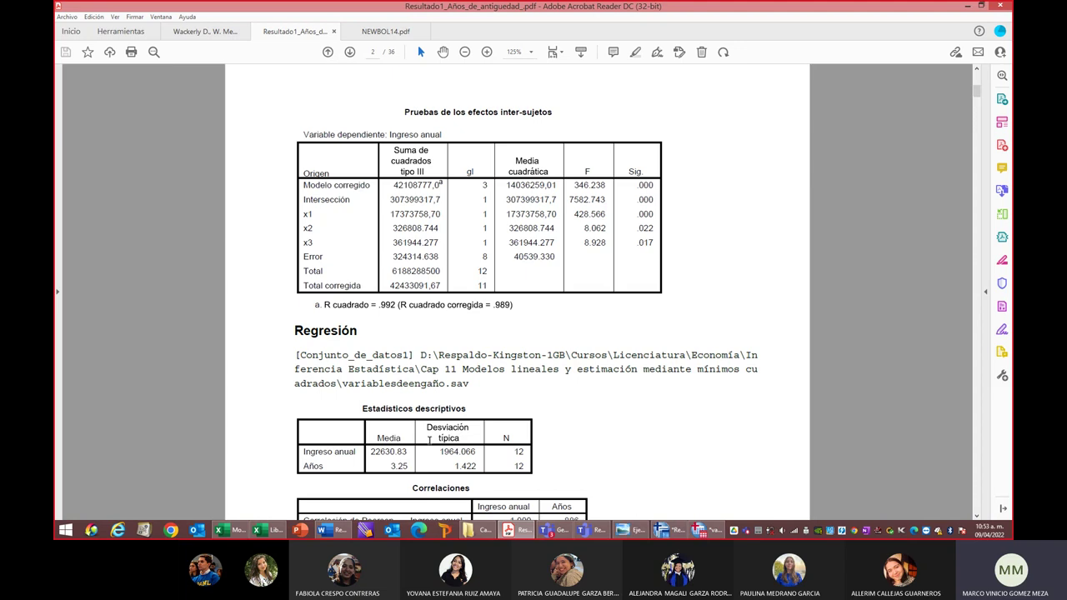
scroll(429, 441, down, 12)
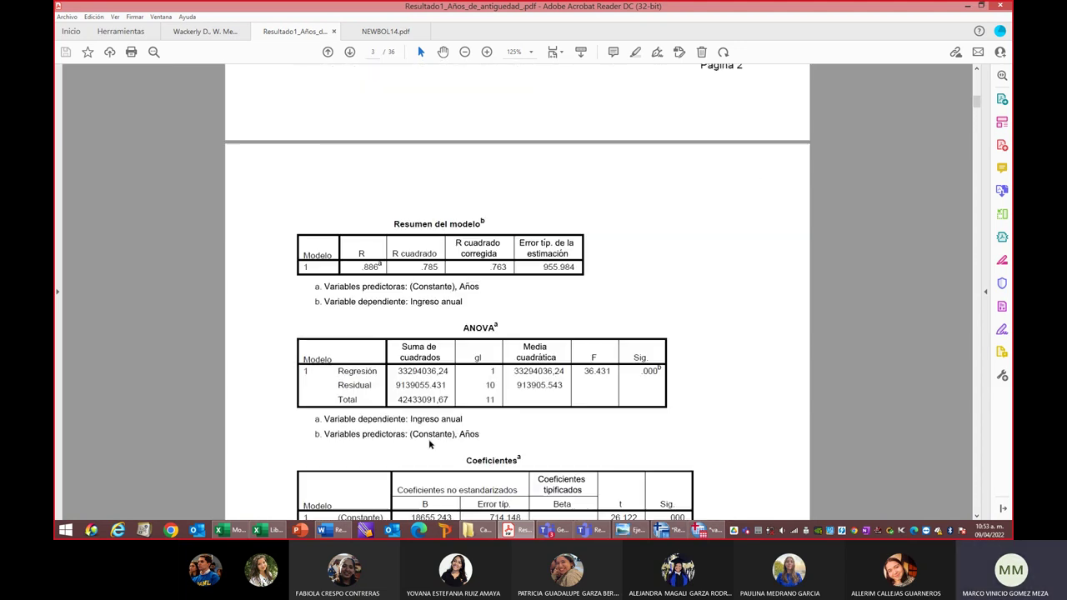
scroll(430, 444, down, 8)
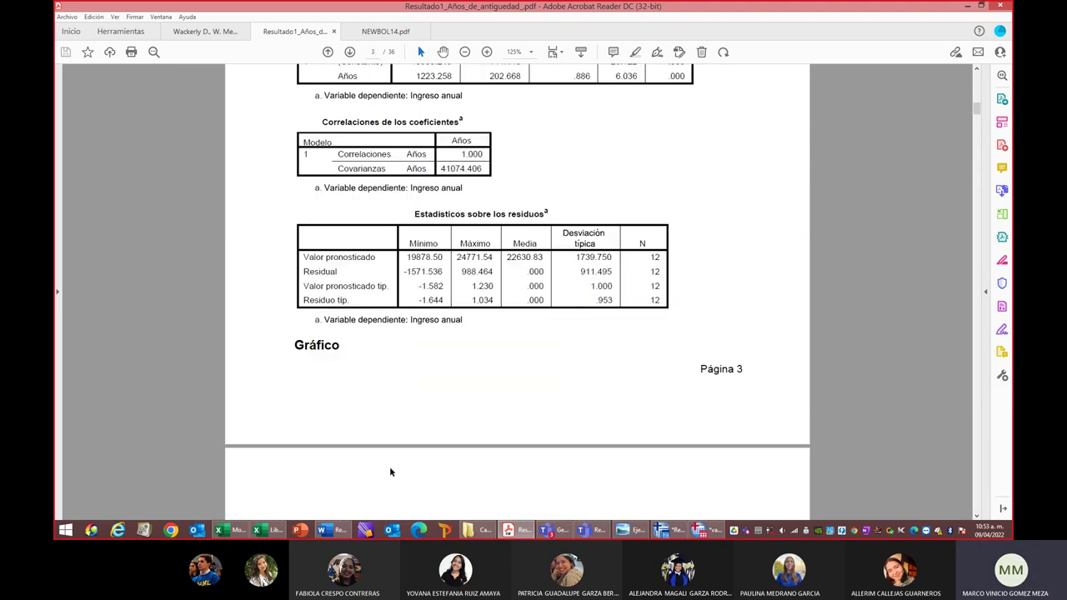
Switch back to the Excel workbook and examine the coefficient tables on the Estimaciones de MCO sheet
click(238, 530)
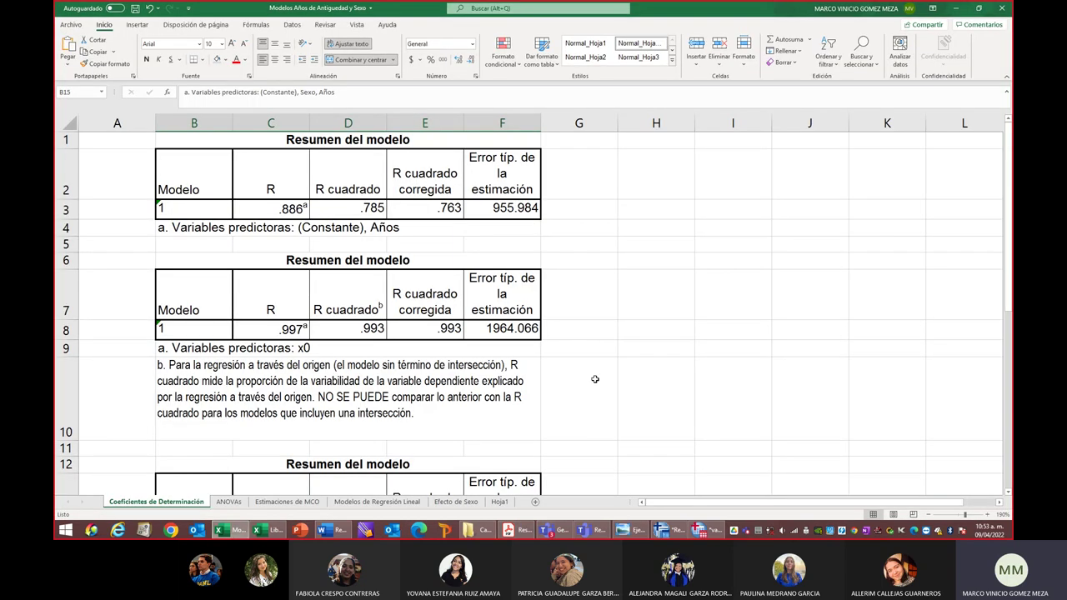
click(271, 503)
scroll(596, 407, down, 6)
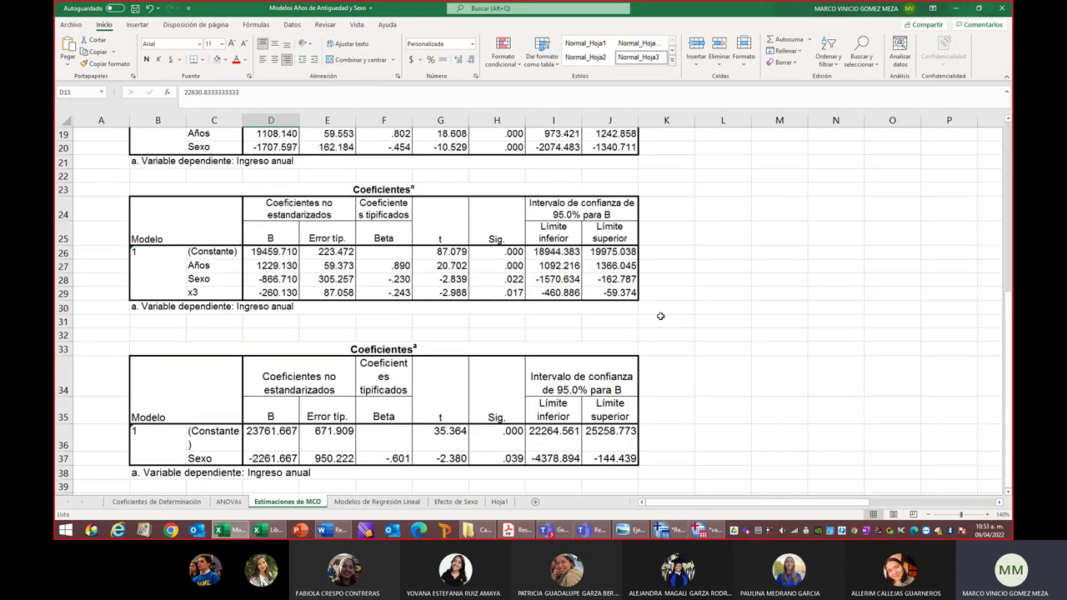
scroll(661, 314, down, 2)
scroll(666, 310, down, 1)
scroll(666, 310, up, 1)
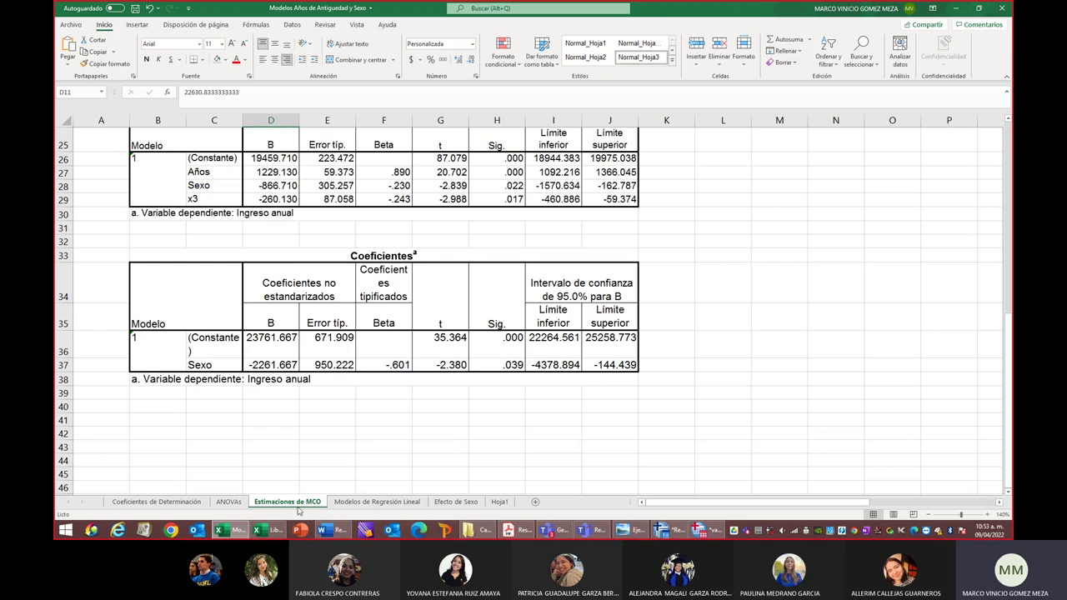
Check the summary on Modelos de Regresión Lineal, and inspect the full model's x3 and Sexo coefficients on Estimaciones de MCO
click(368, 502)
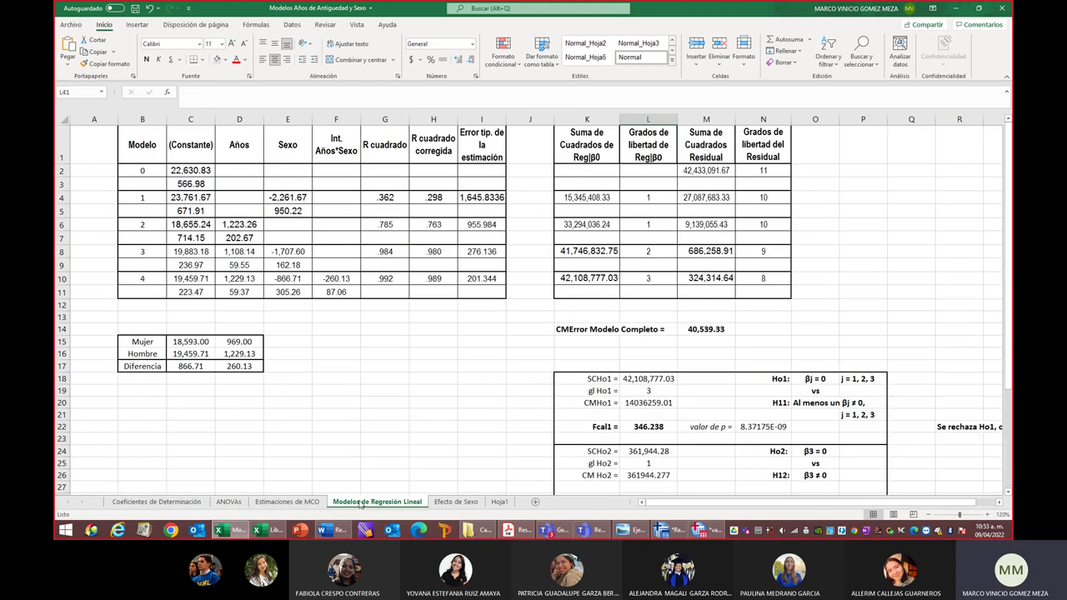
click(301, 506)
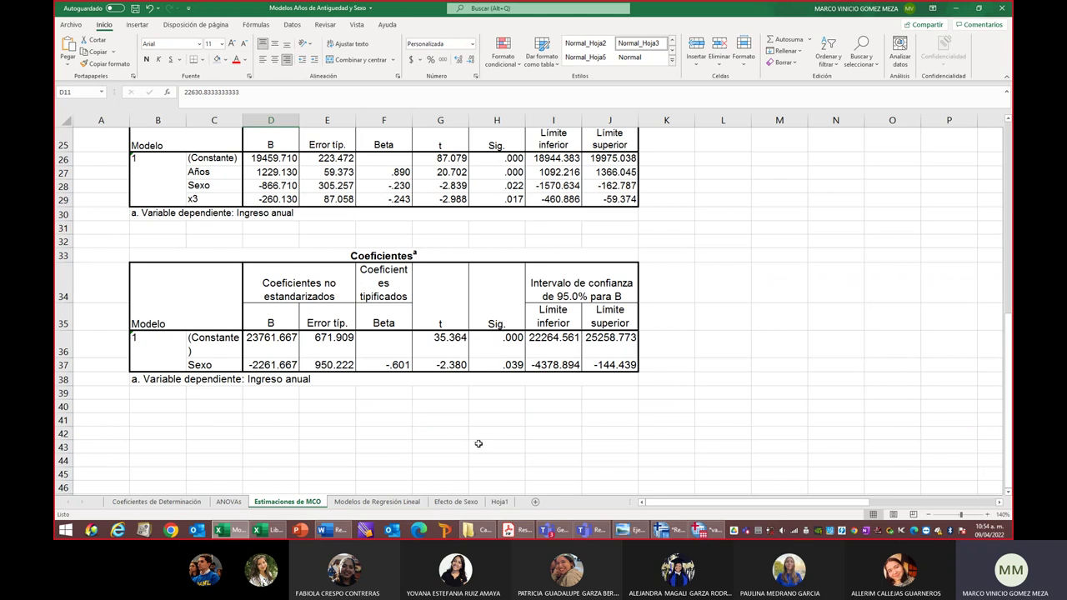
scroll(482, 437, up, 1)
scroll(482, 437, up, 3)
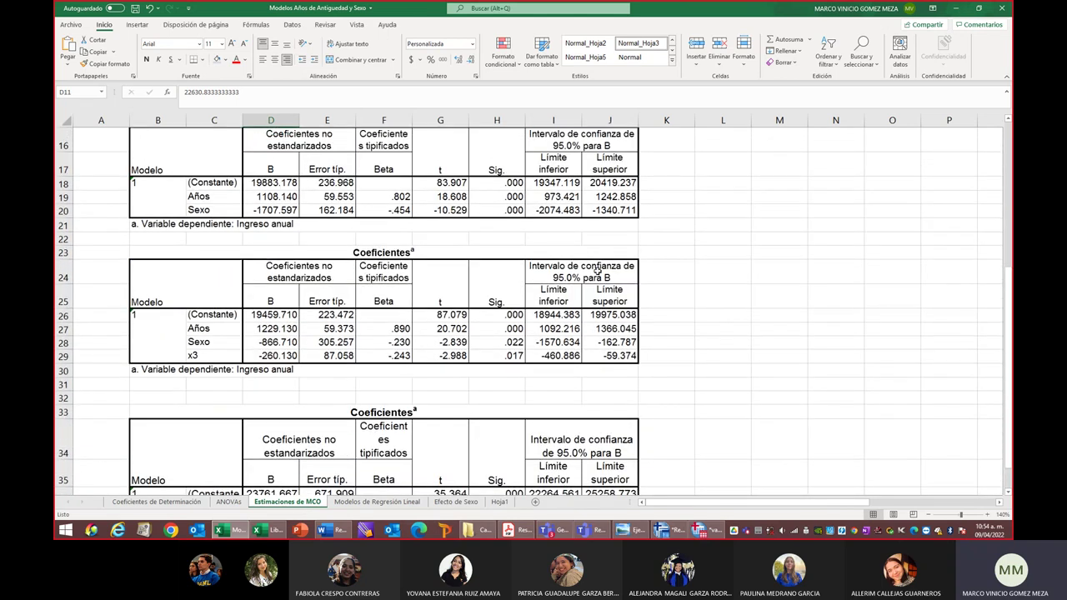
scroll(596, 271, up, 2)
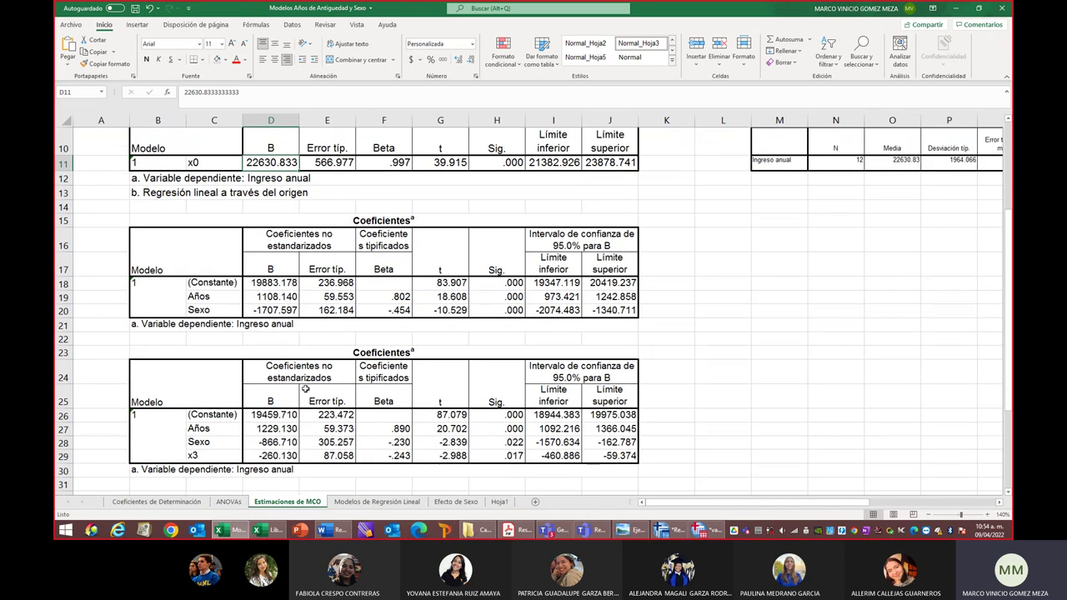
scroll(647, 406, down, 2)
click(270, 354)
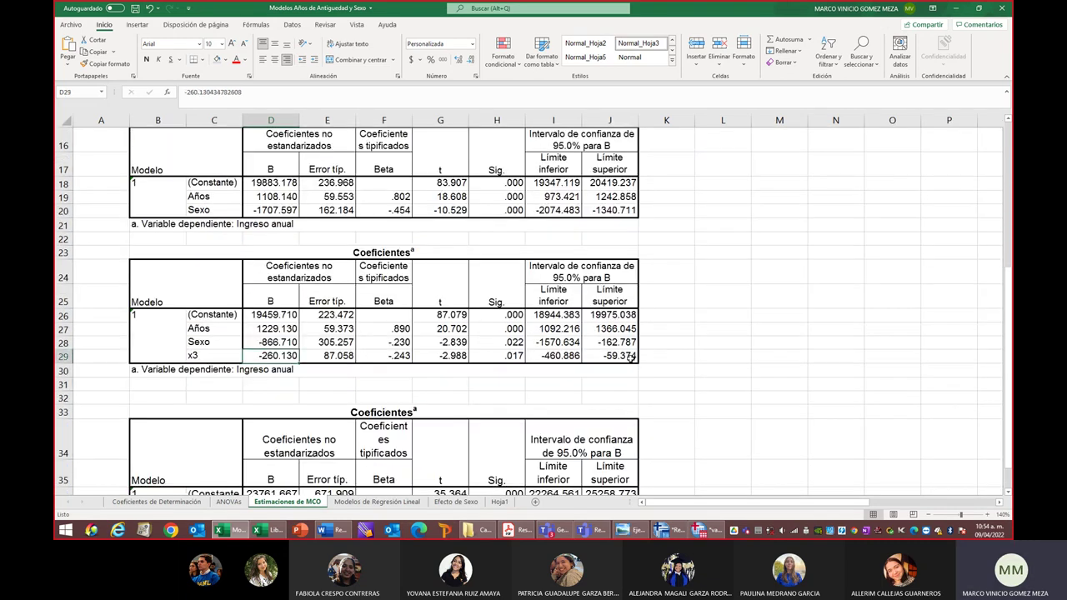
click(269, 342)
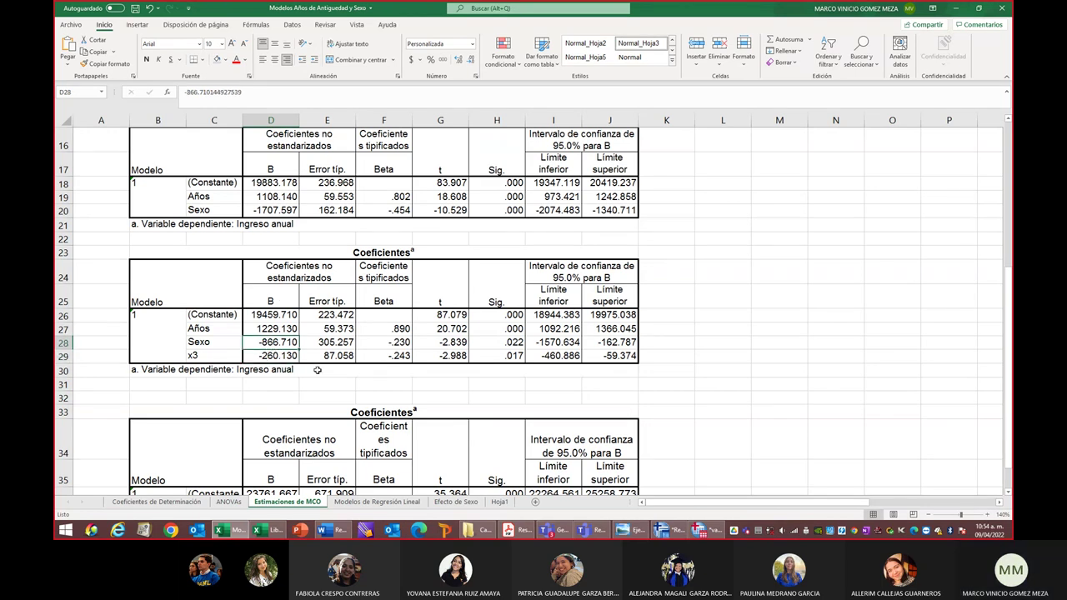
Inspect the Diferencia formulas for Años and Constante in the Mujer and Hombre comparison table, and return to the Estimaciones de MCO sheet
click(376, 502)
click(240, 366)
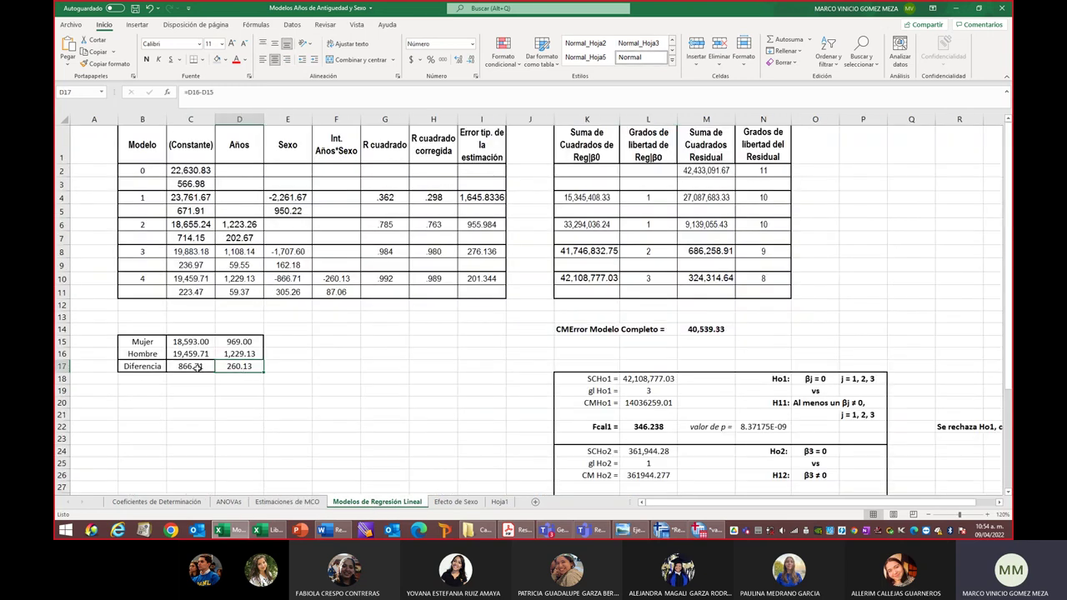
click(197, 367)
double_click(193, 367)
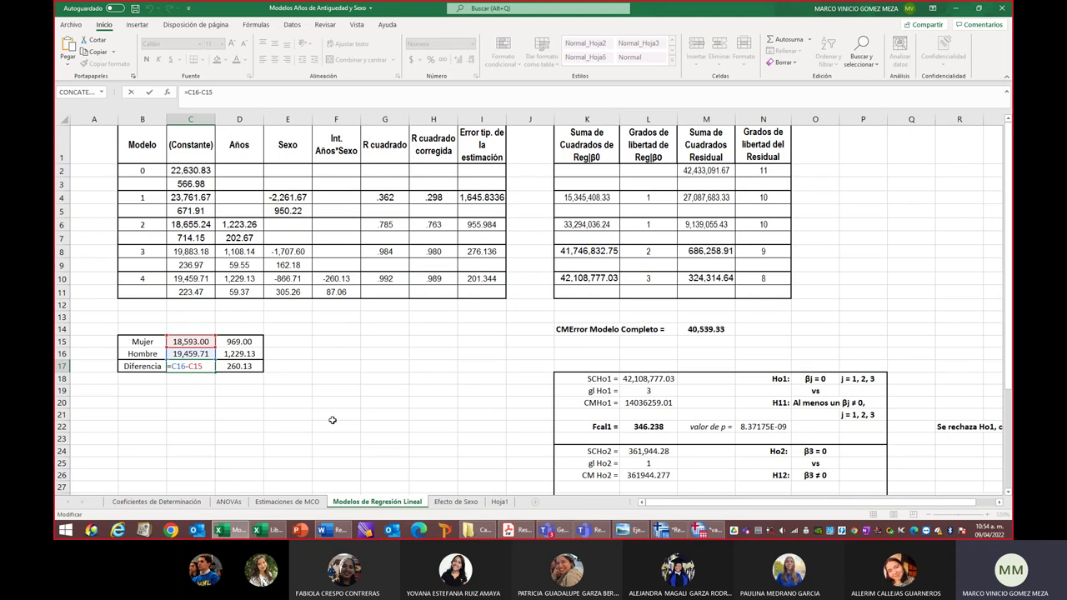
key(Return)
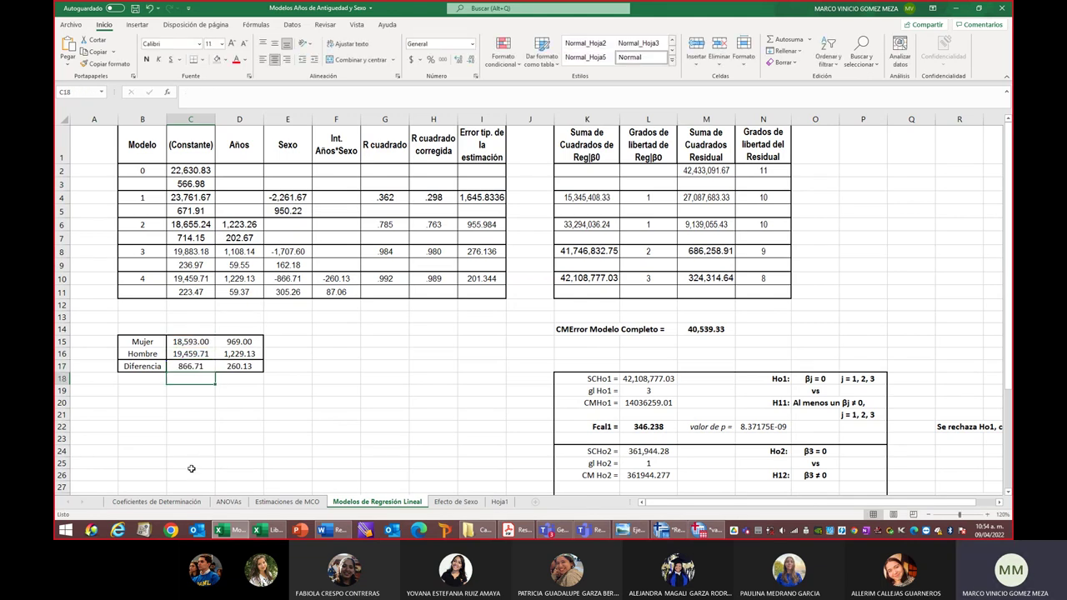
click(287, 502)
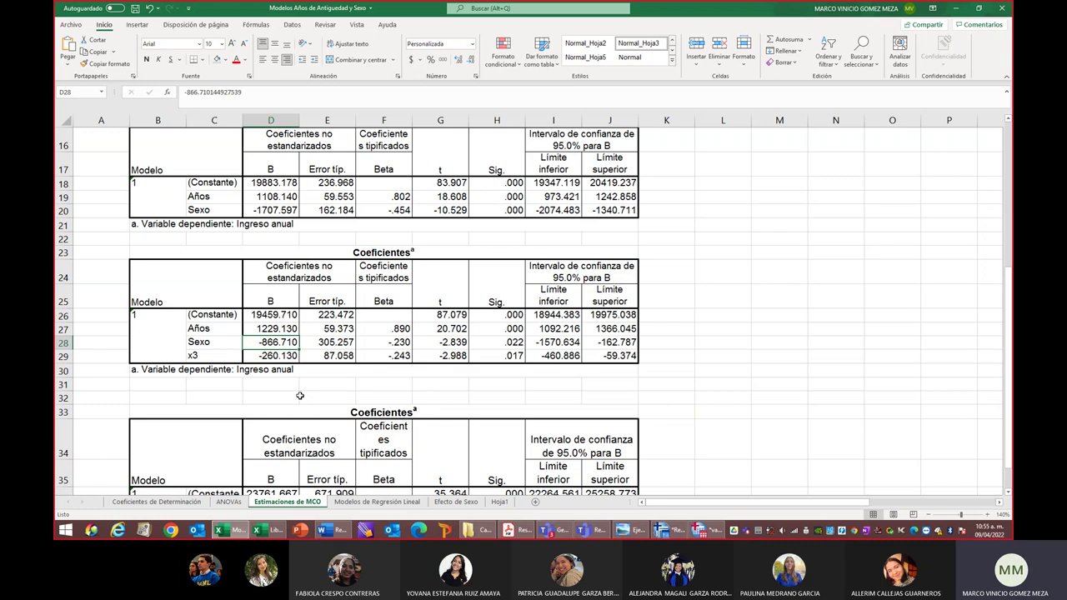
Inspect the full model's Años and x3 coefficients on Estimaciones de MCO, and view the Sexo-only coefficient table
click(258, 329)
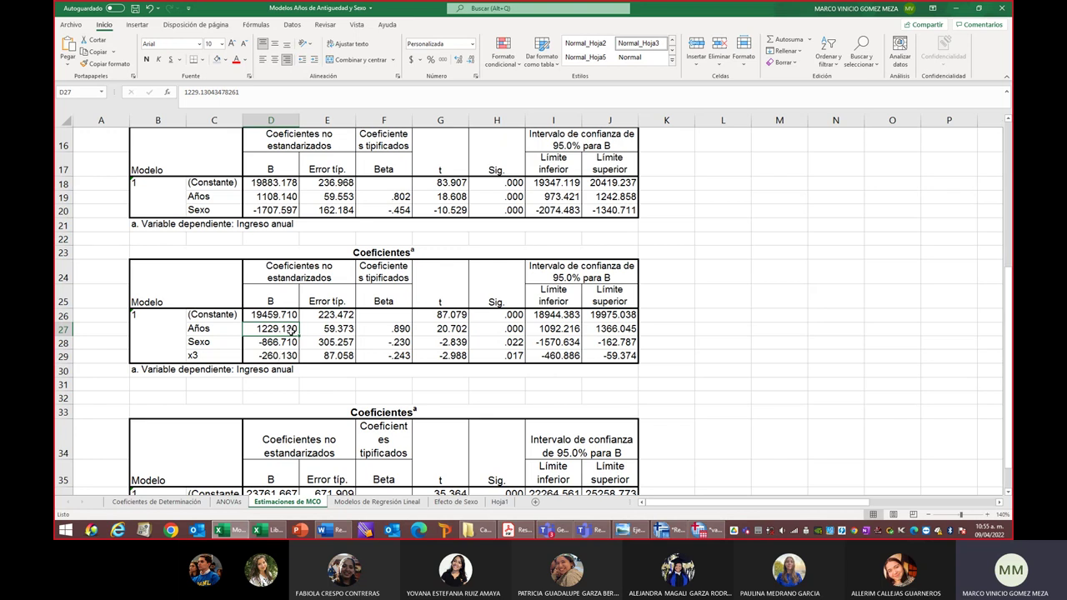
click(277, 356)
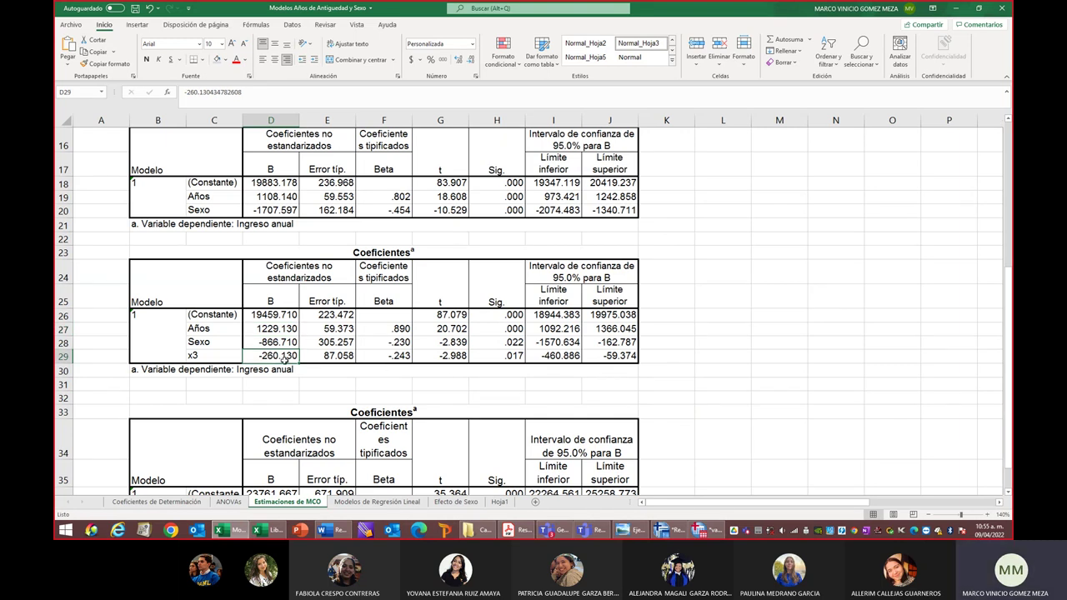
click(279, 330)
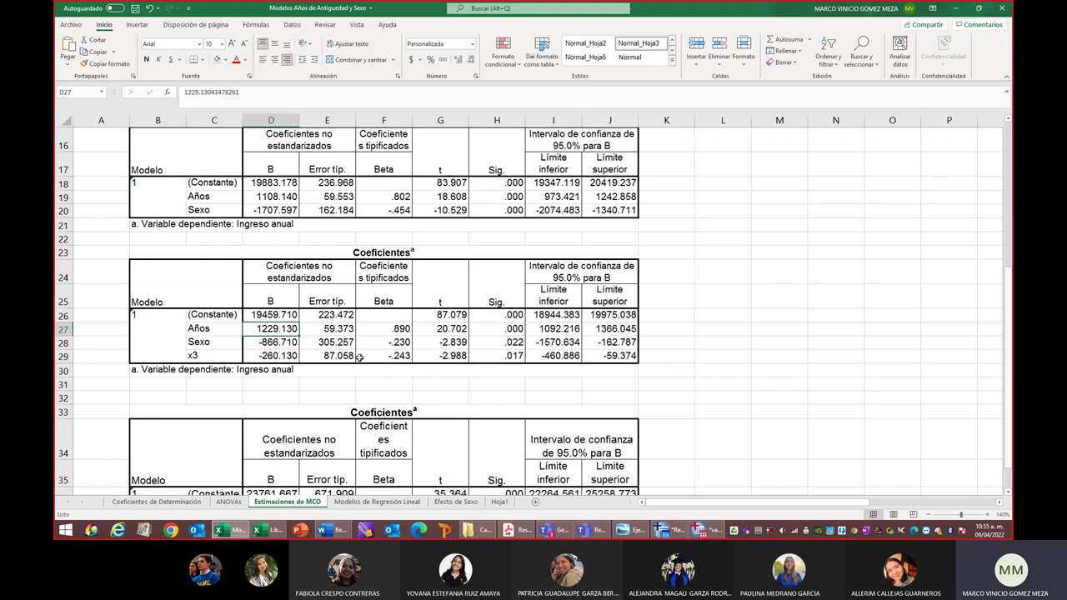
scroll(704, 400, down, 6)
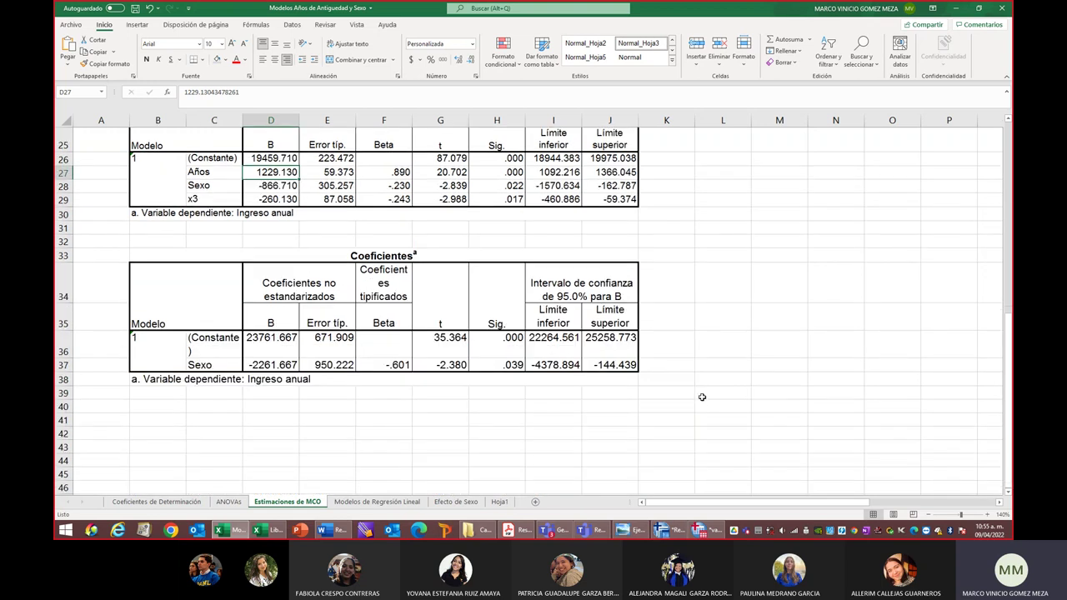
Check Modelos de Regresión Lineal briefly, and inspect both Diferencia values and the Hombre and Mujer regression output on Efecto de Sexo
click(375, 502)
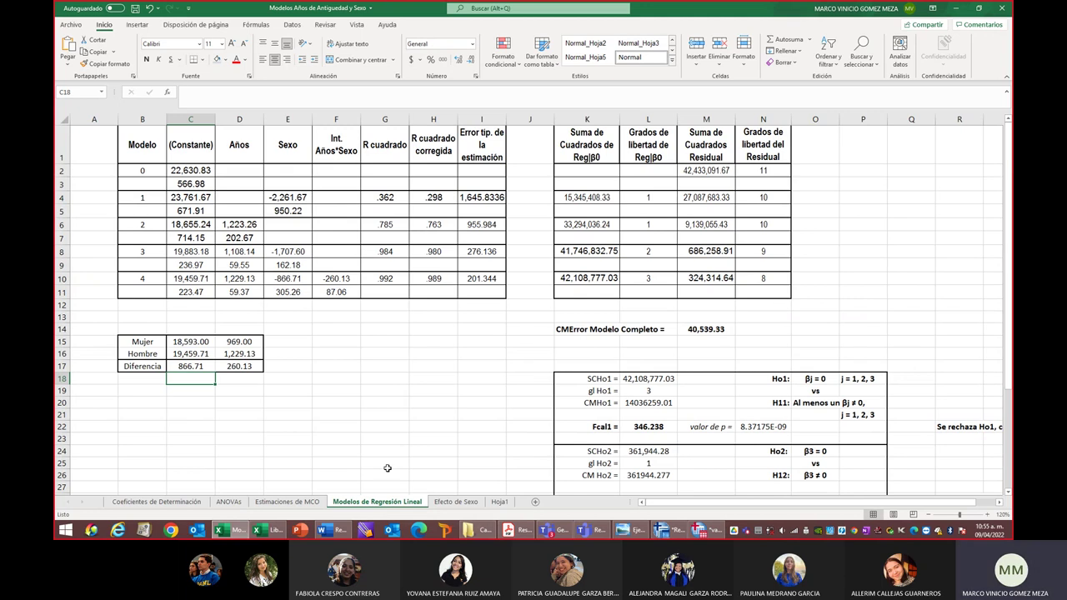
click(441, 503)
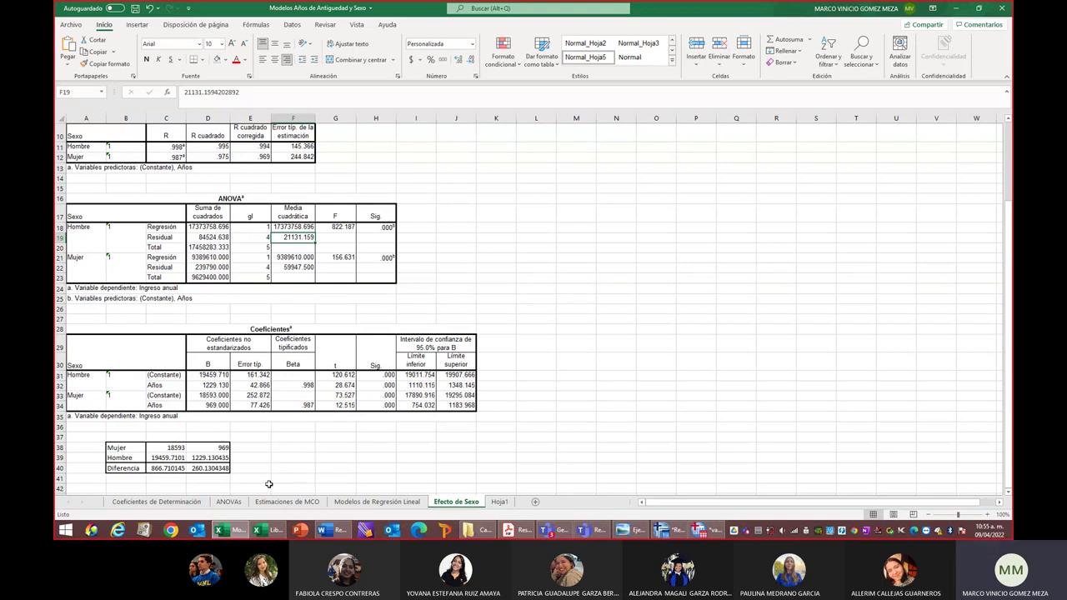
click(160, 469)
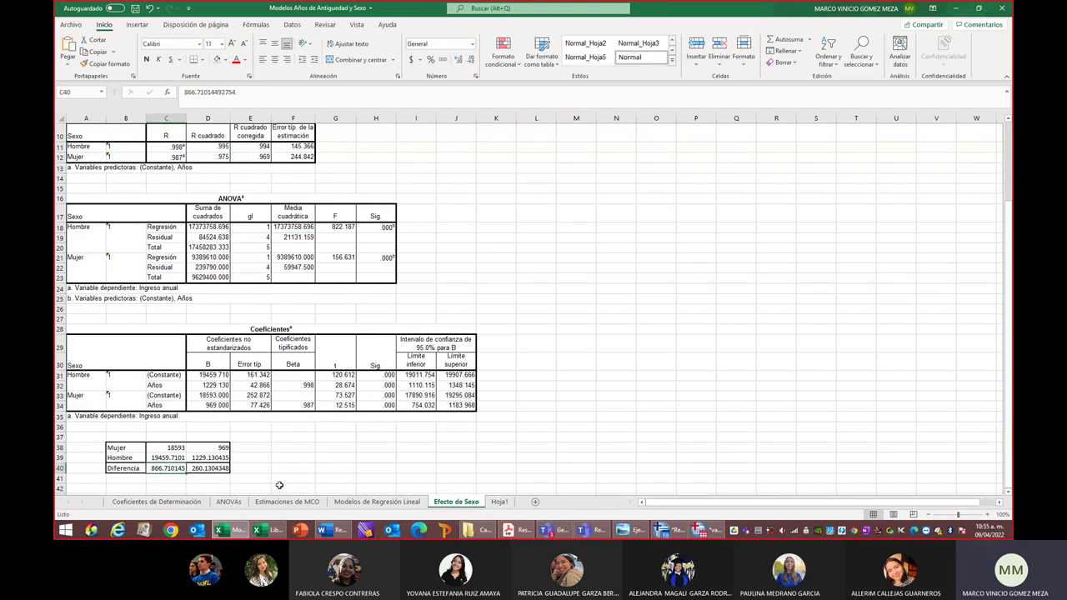
click(209, 469)
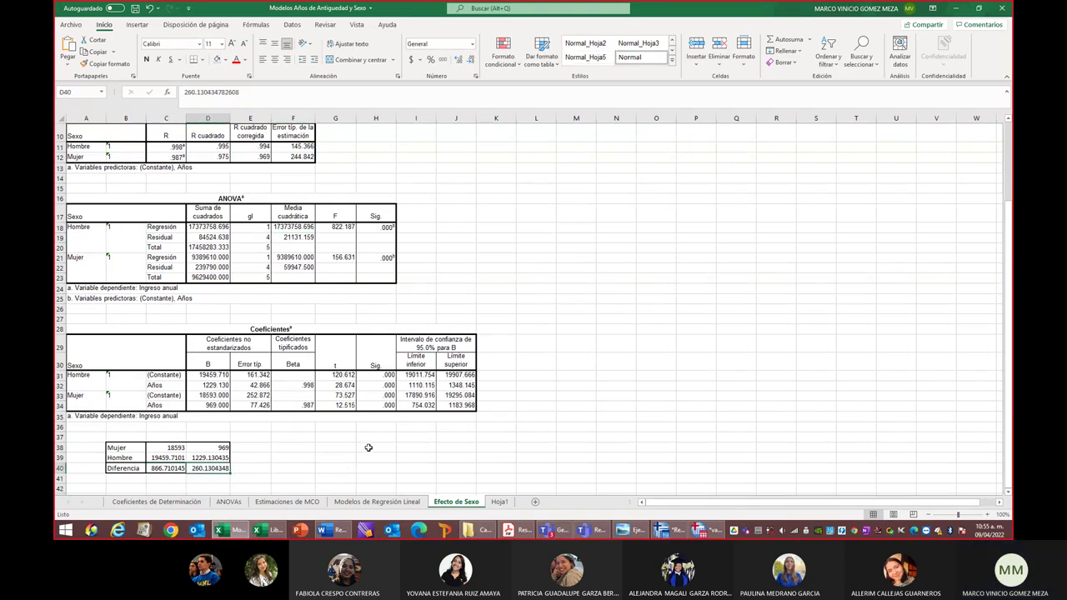
scroll(615, 457, up, 3)
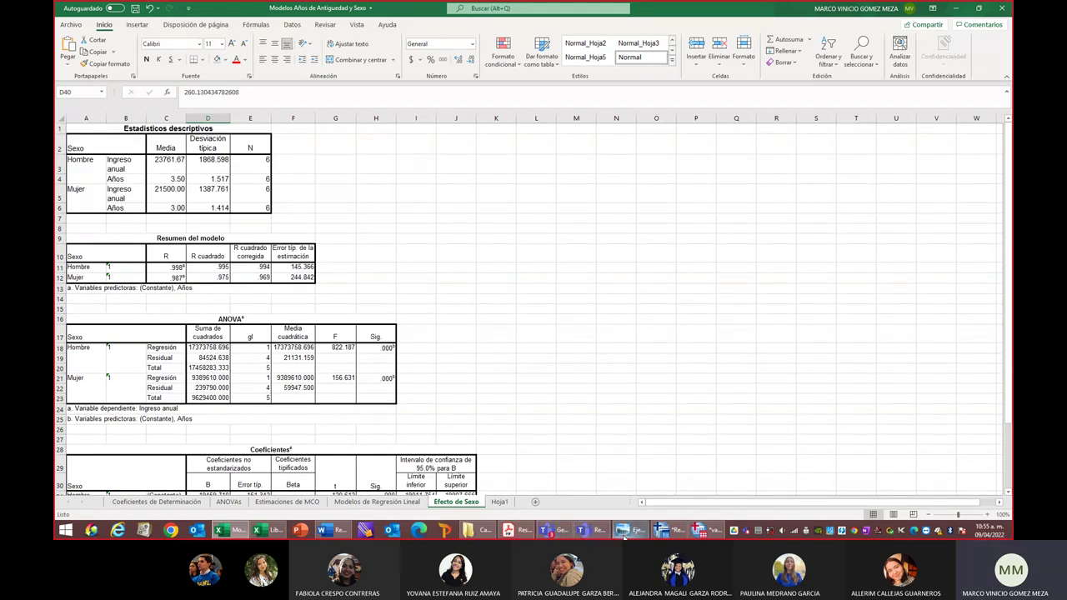
Switch to Acrobat Reader, view the page 3 residual statistics and following plot in Resultado1_Años_de_antiguedad, and bring up the Estadistica Matematica con Aplicaciones textbook
mouse_move(521, 538)
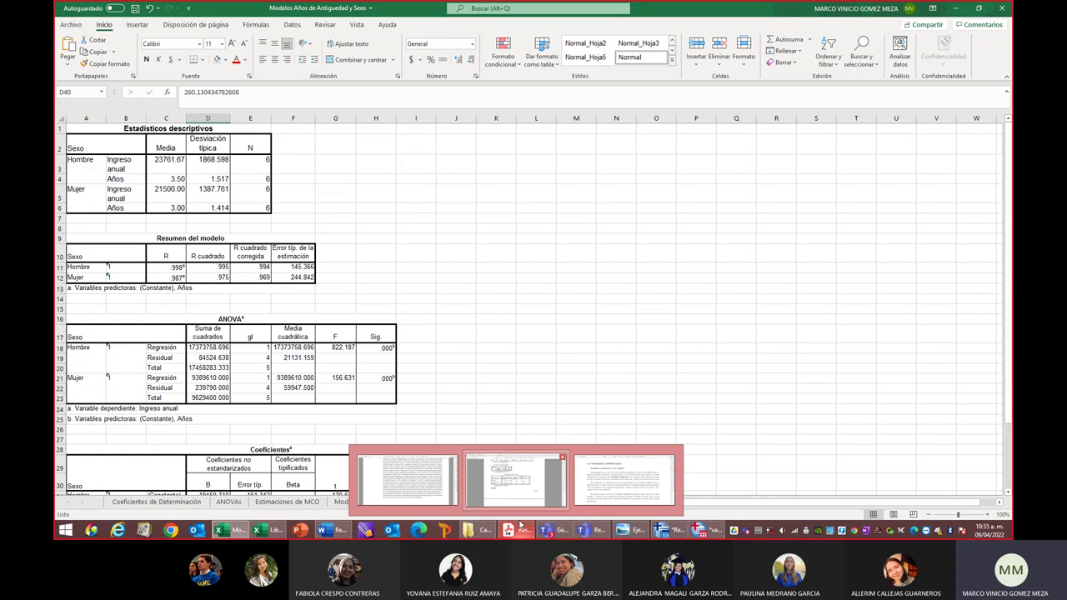
click(515, 480)
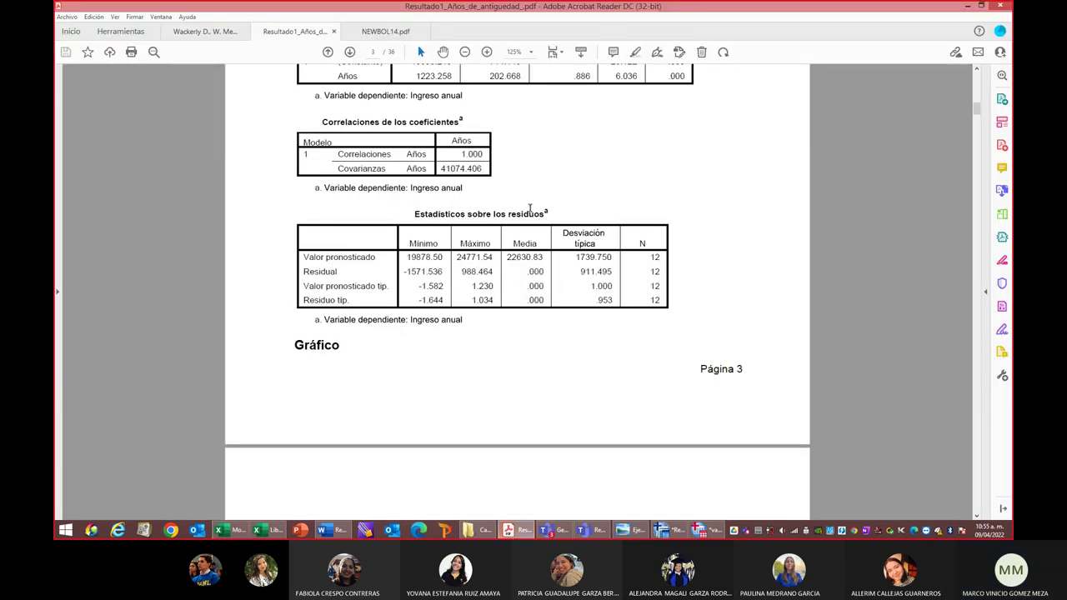
scroll(529, 215, down, 10)
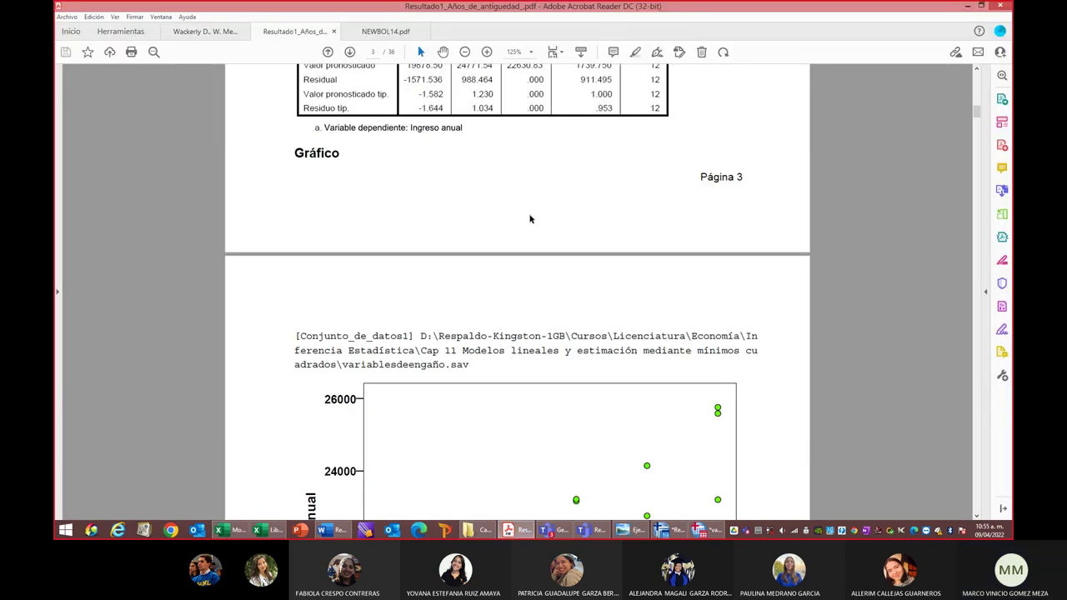
click(217, 34)
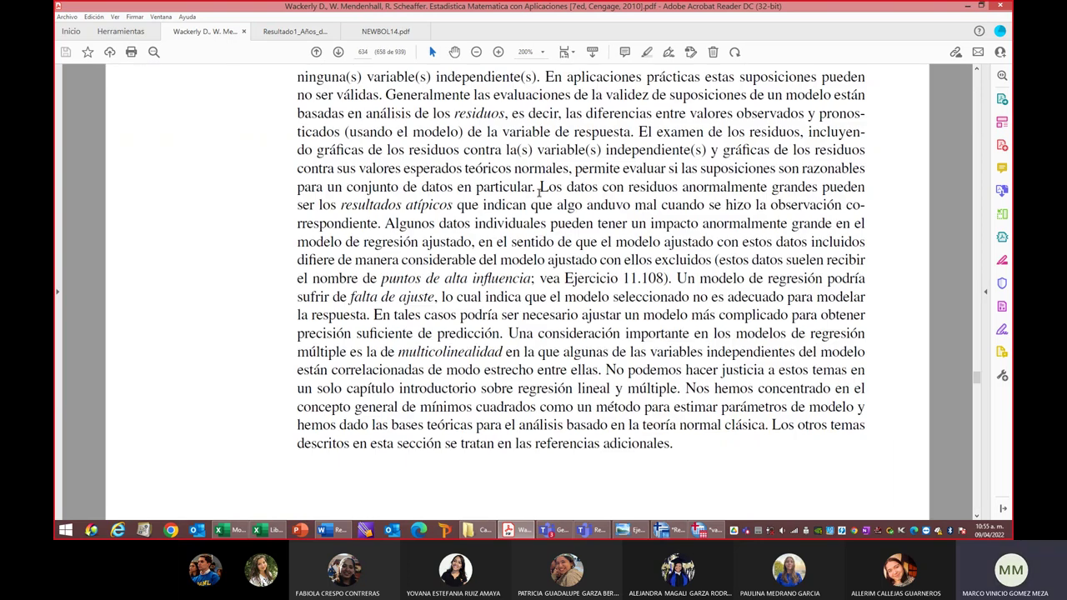